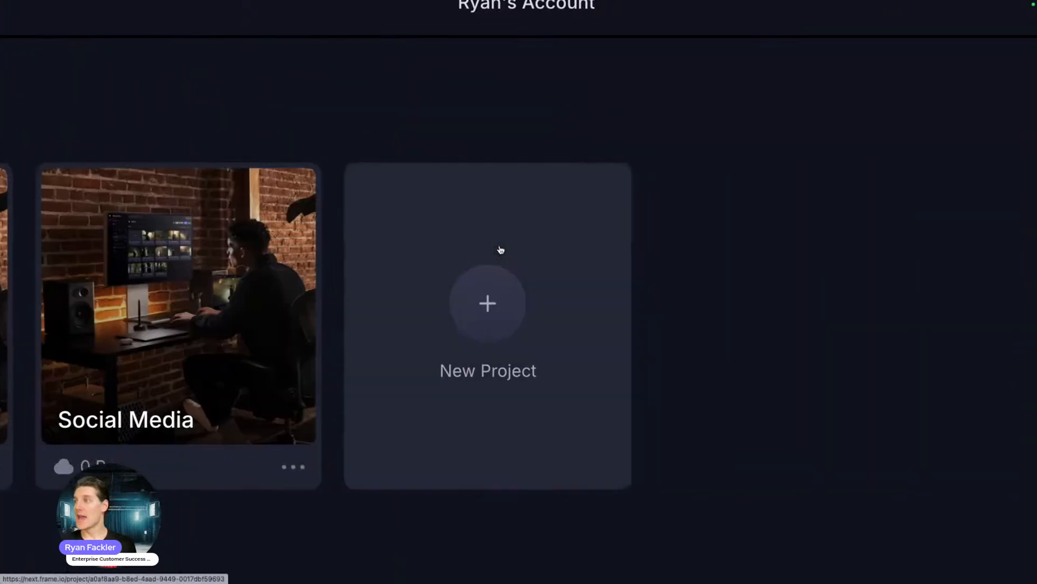
left_click(501, 250)
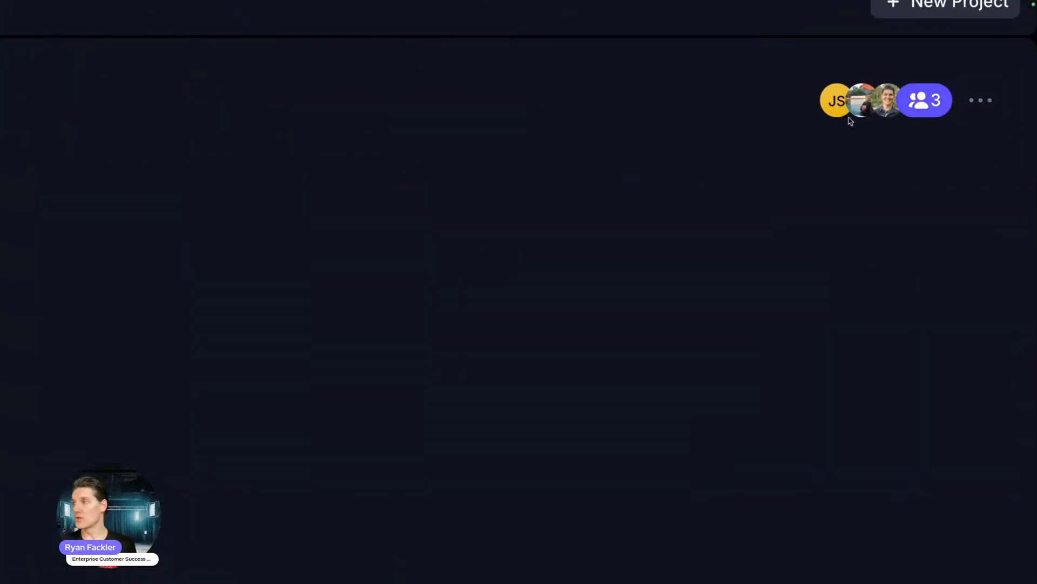
left_click(985, 51)
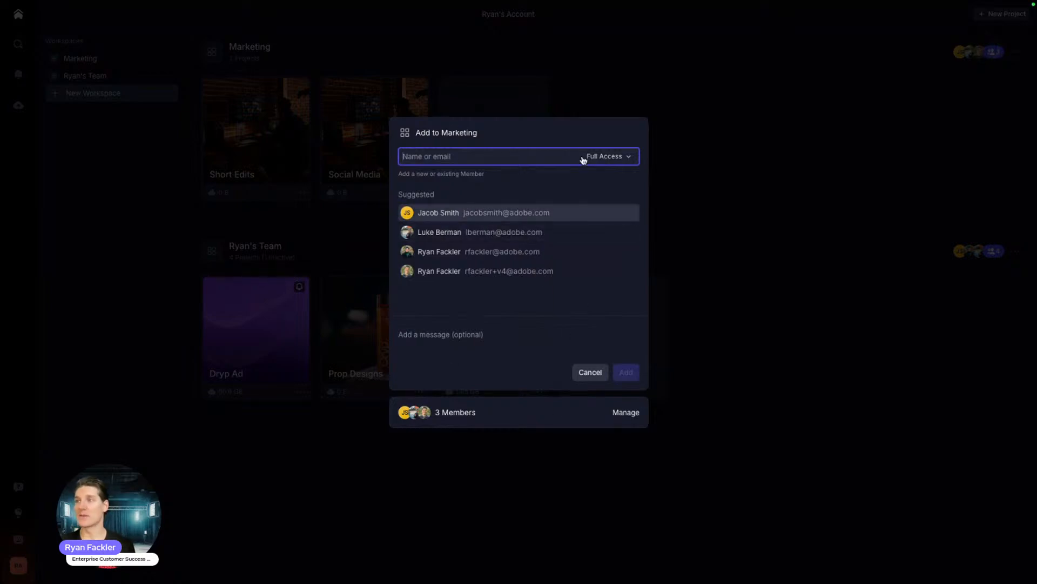
left_click(622, 157)
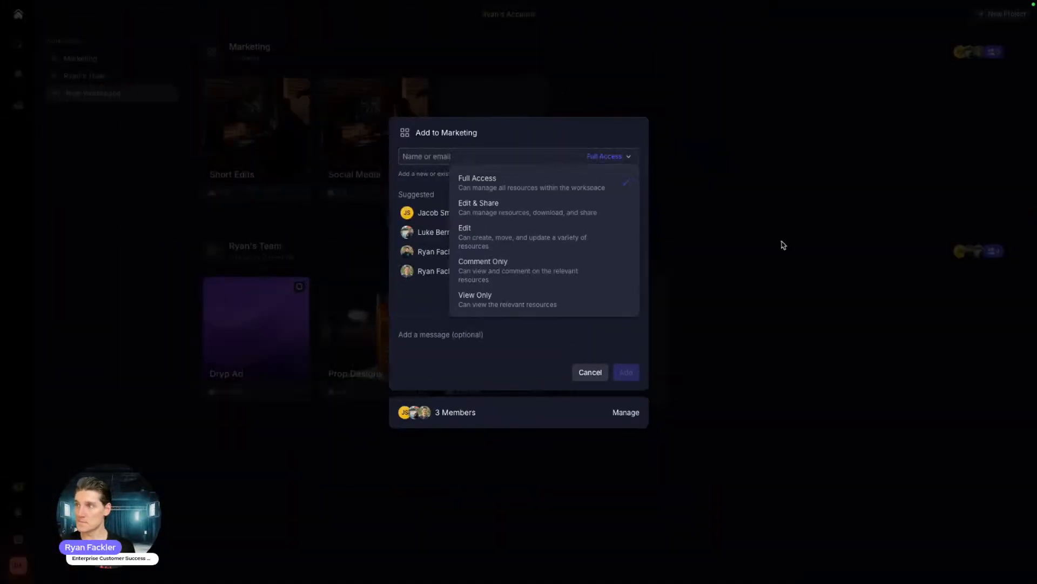
key("Escape")
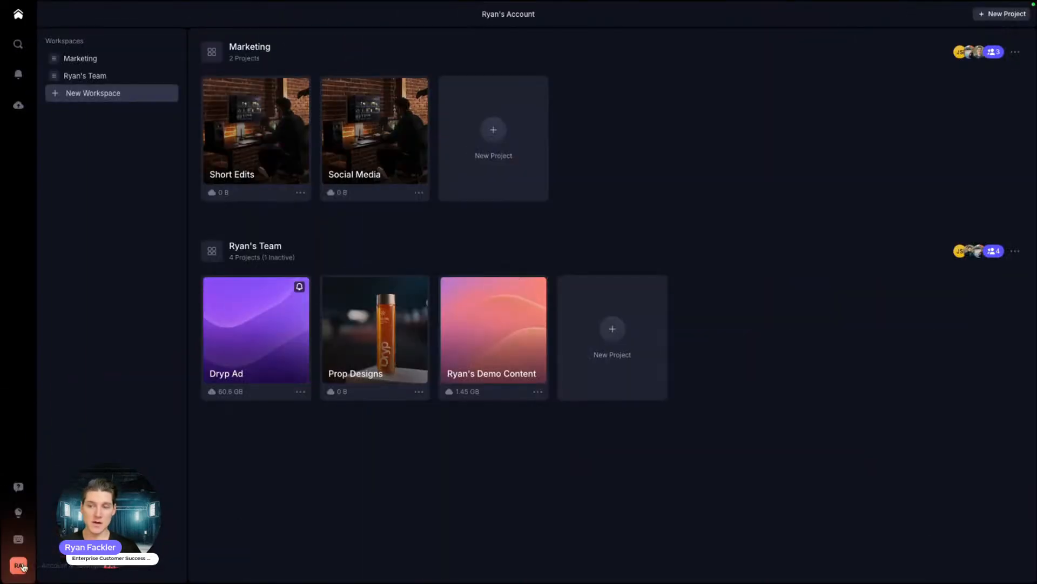
Step: Open the account's Notifications settings page from the RA avatar's Settings
left_click(48, 542)
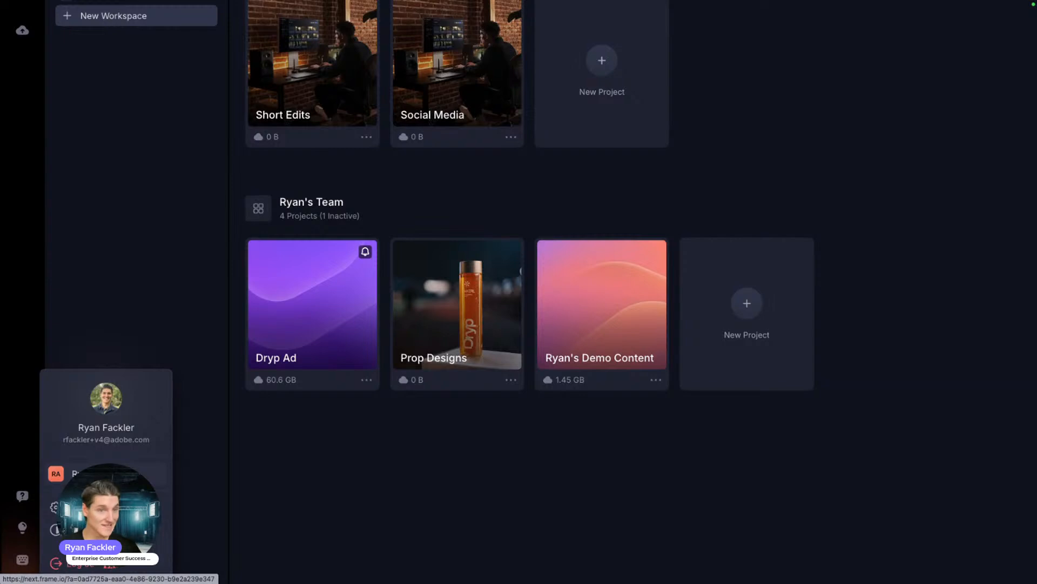
mouse_move(156, 529)
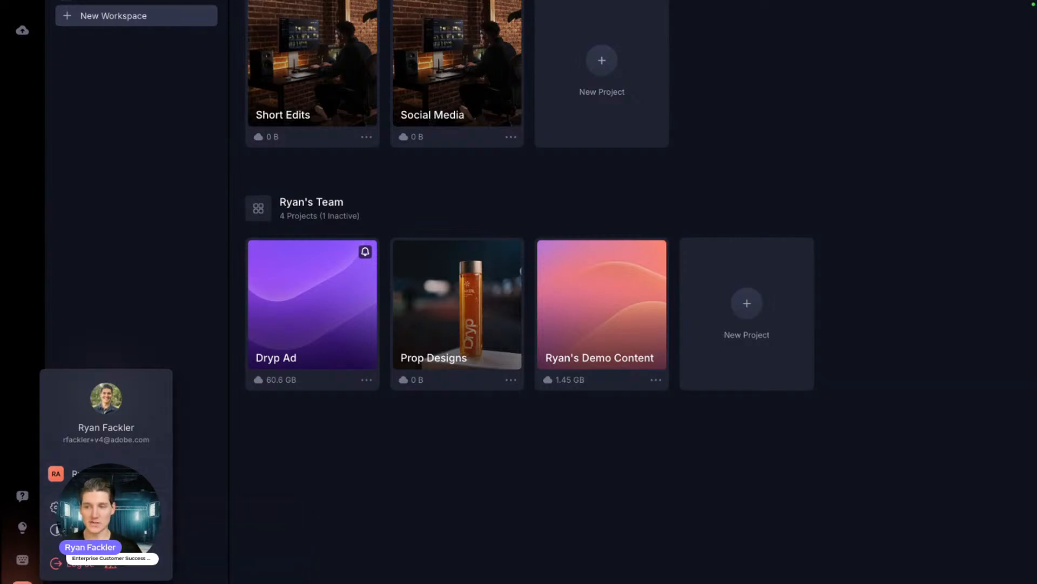
left_click(81, 506)
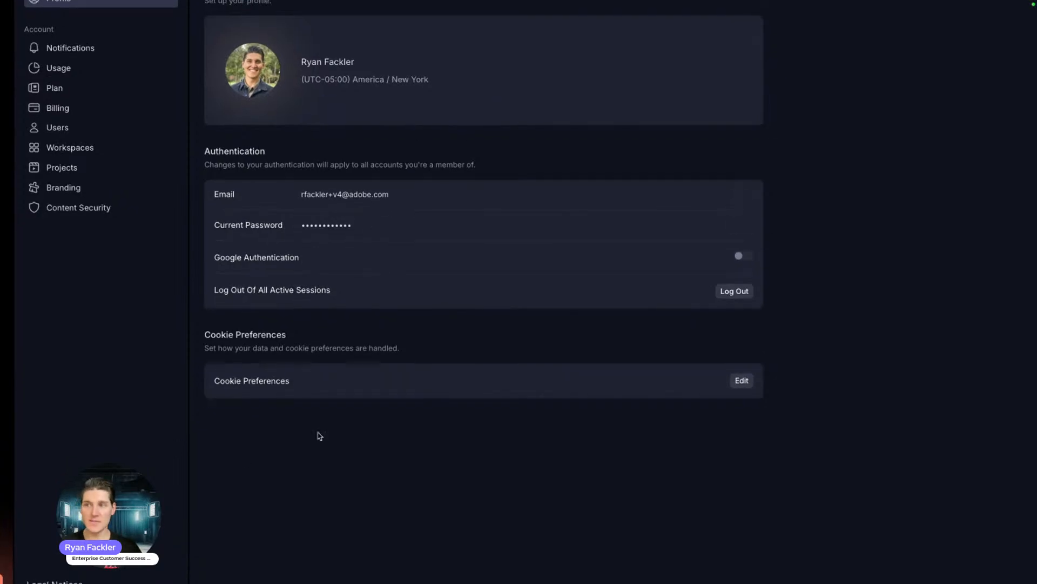
left_click(90, 99)
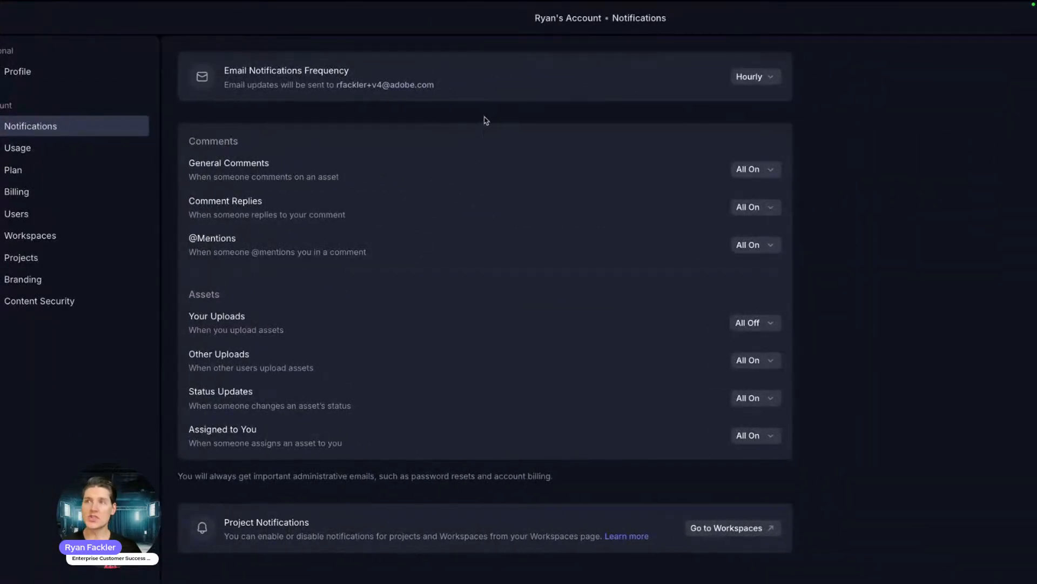
Step: Review the email frequency and General Comments delivery options, keeping Hourly unchanged
left_click(751, 76)
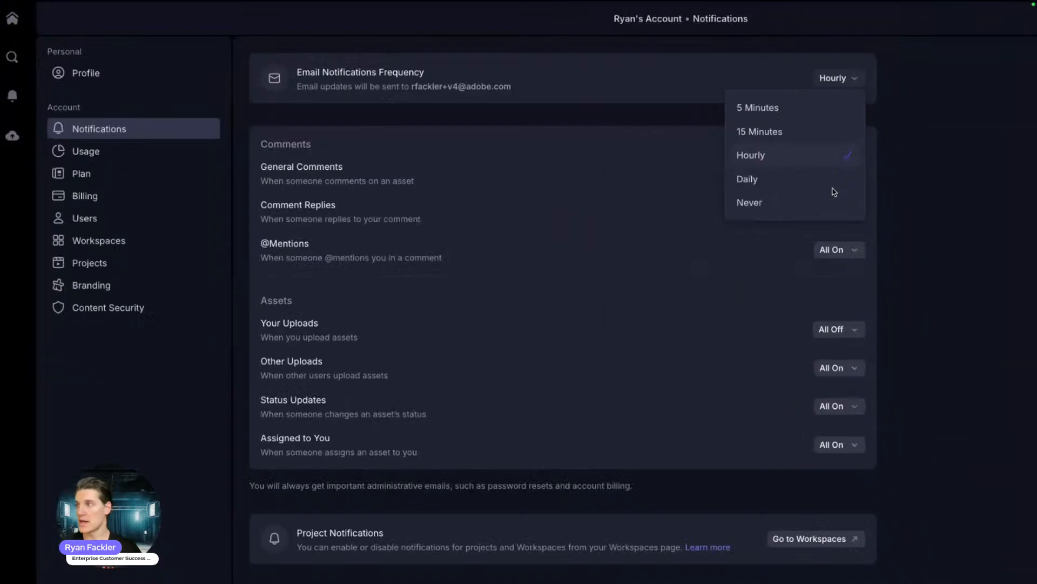
left_click(964, 157)
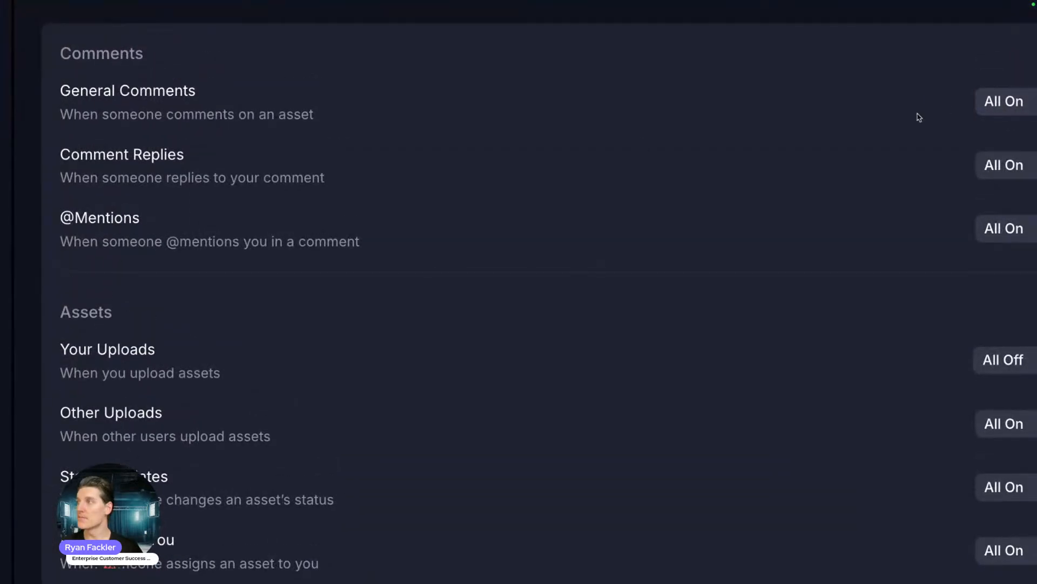
left_click(867, 103)
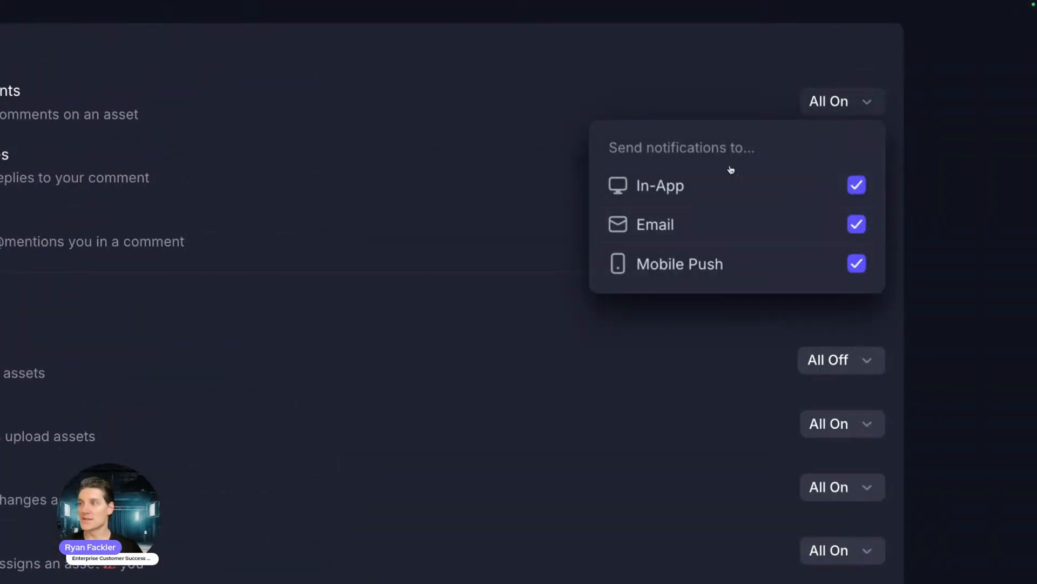
left_click(964, 138)
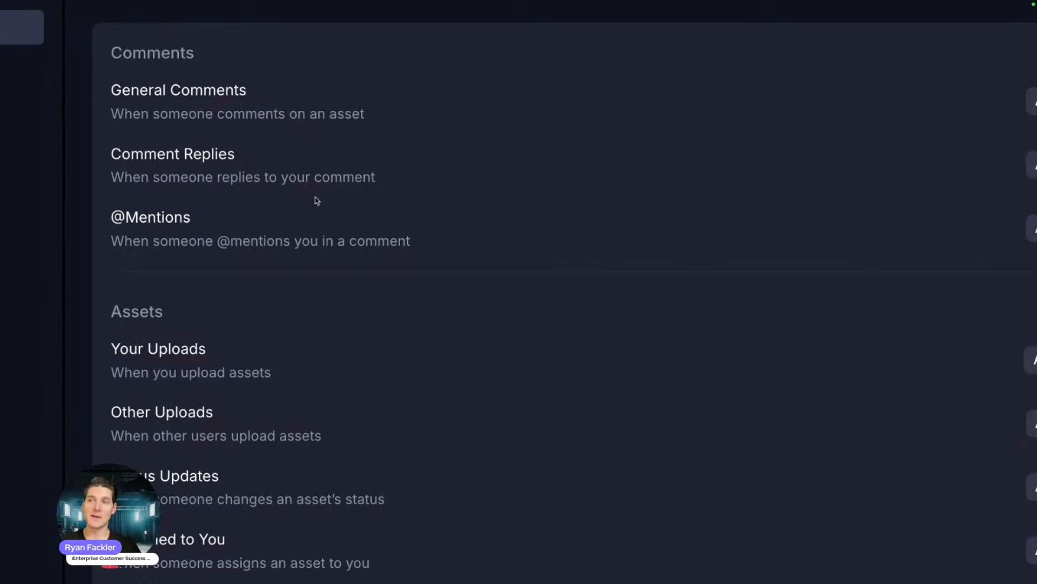
Step: Review the Your Uploads delivery options, then view the account's Usage summary
scroll(306, 255, "down", 3)
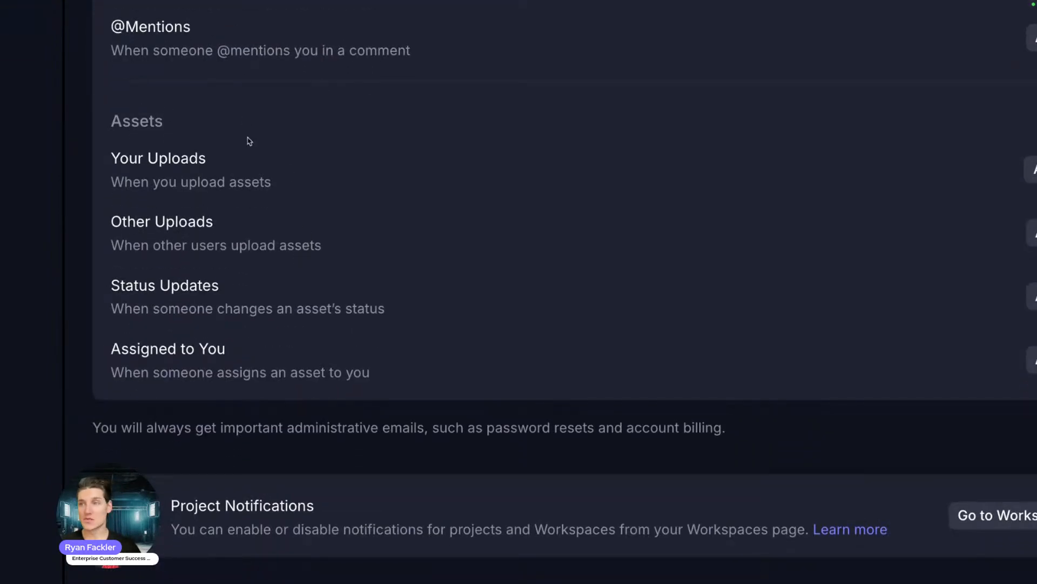
left_click(1033, 168)
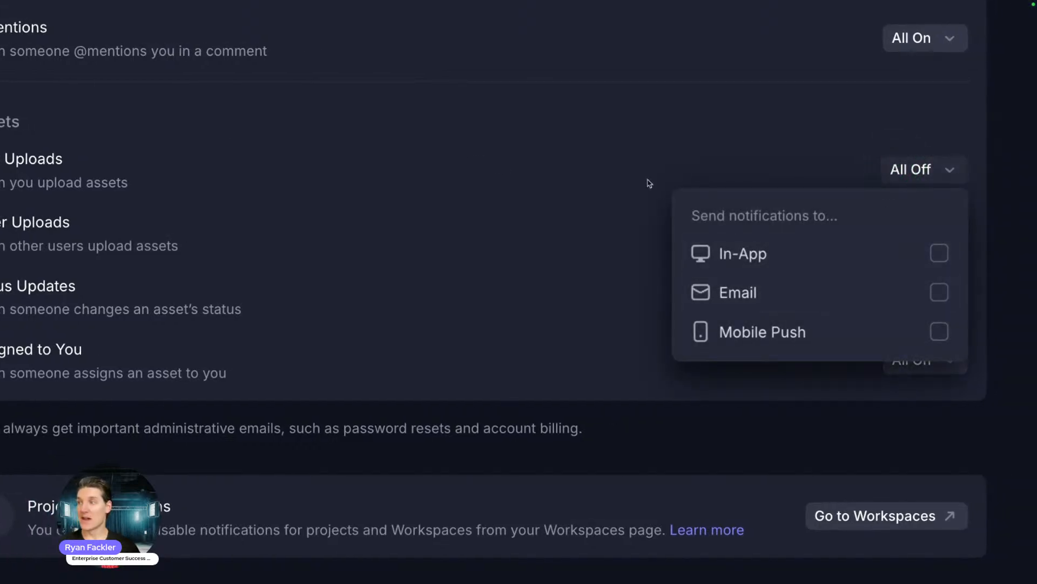
left_click(592, 160)
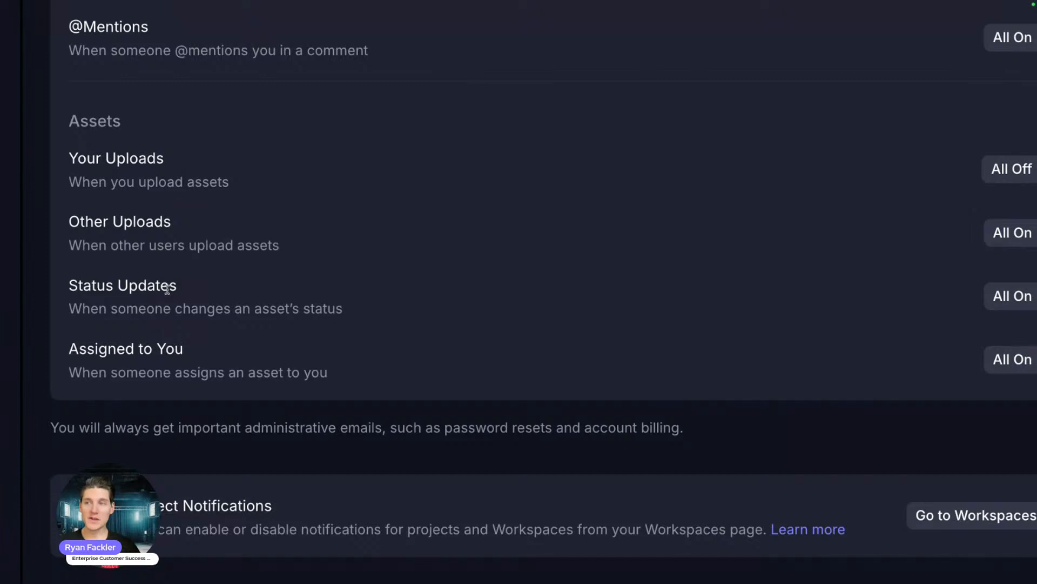
scroll(162, 291, "down", 2)
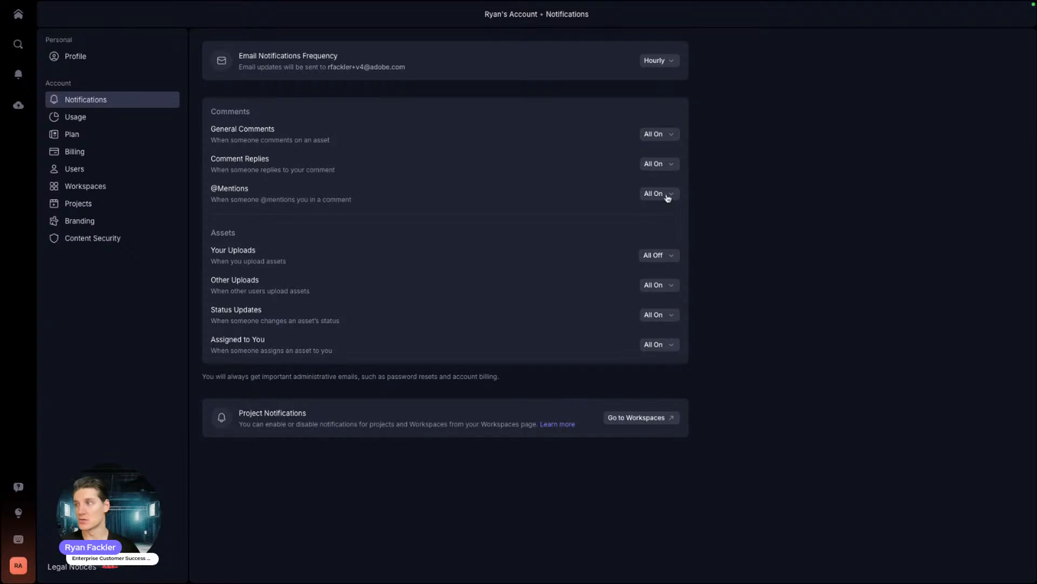
left_click(69, 118)
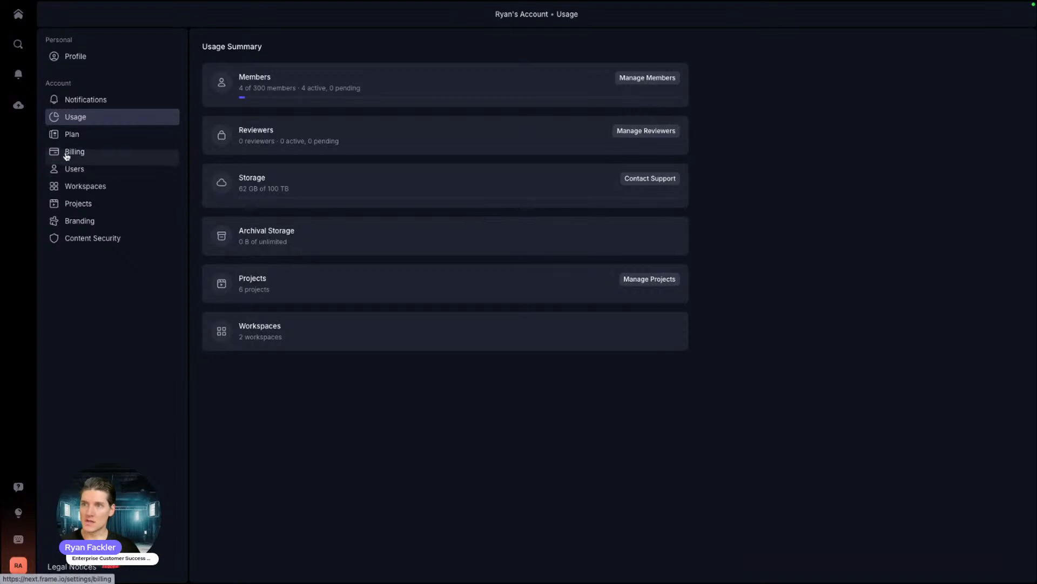
Step: Browse the Plan and Billing pages, ending on the account's Users list
left_click(63, 135)
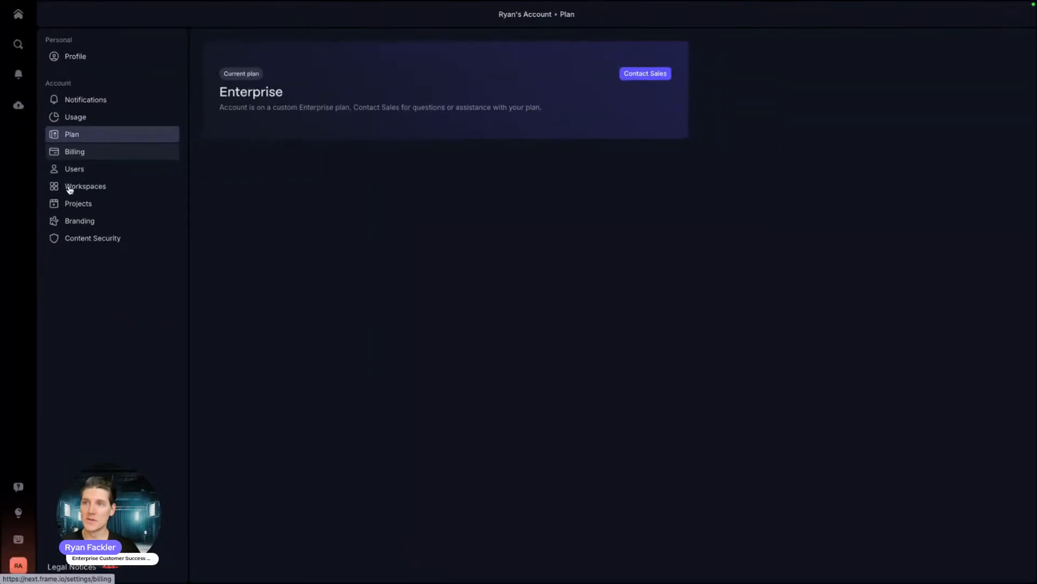
left_click(73, 151)
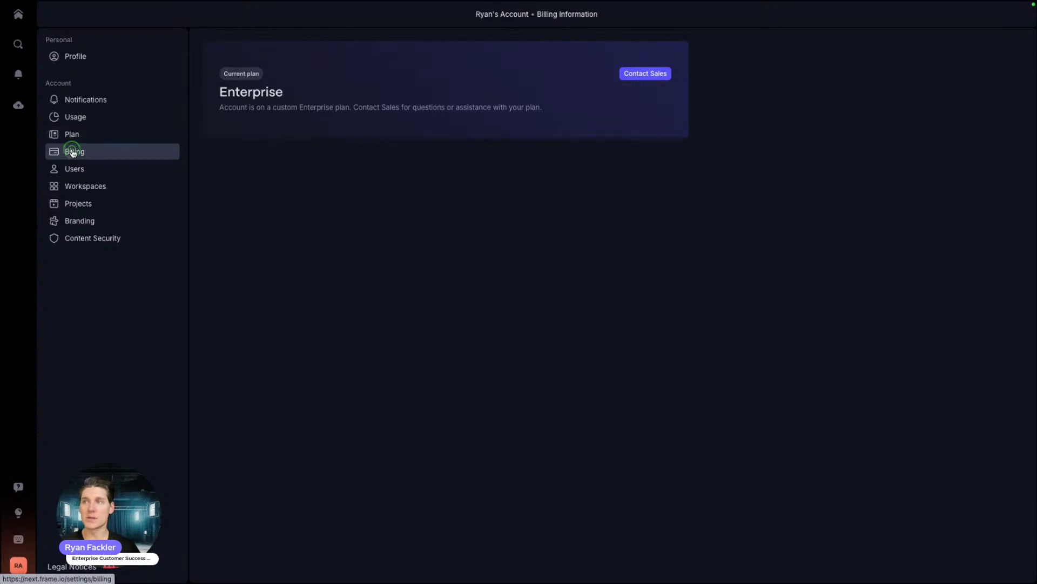
left_click(71, 169)
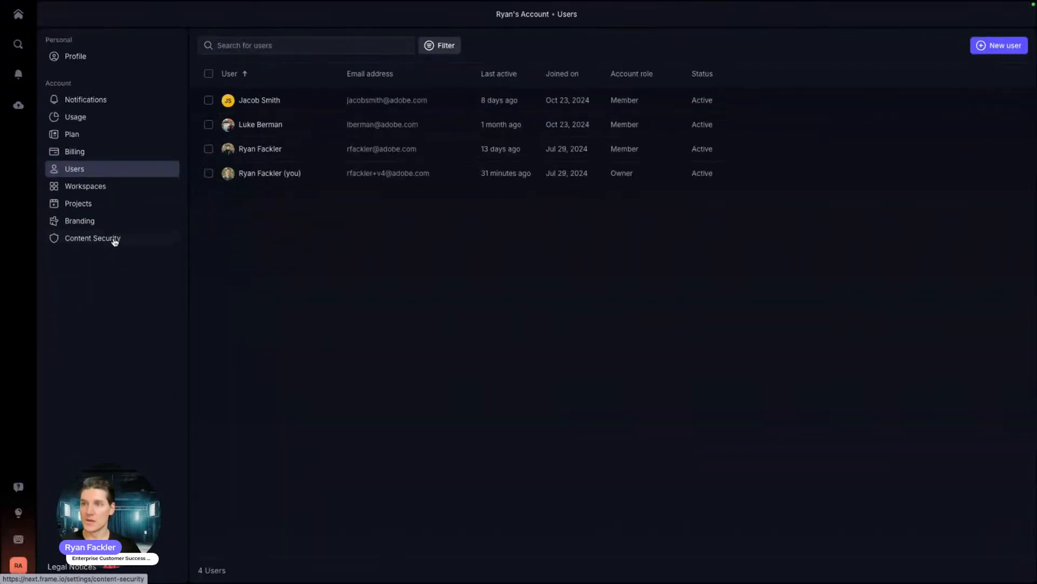
Step: Open the first member's details and check role options, leaving the role as Member
left_click(247, 101)
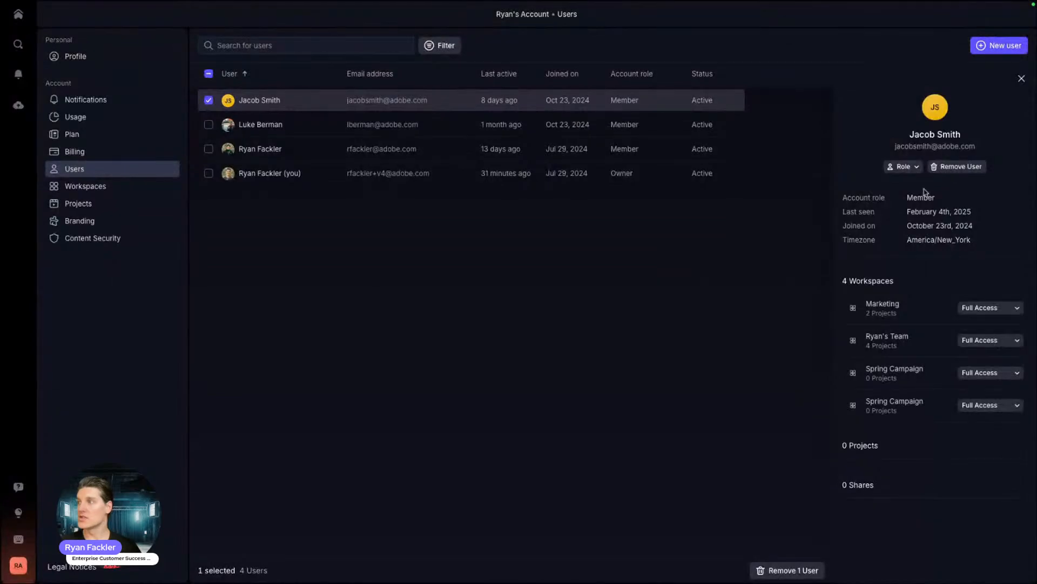
left_click(903, 166)
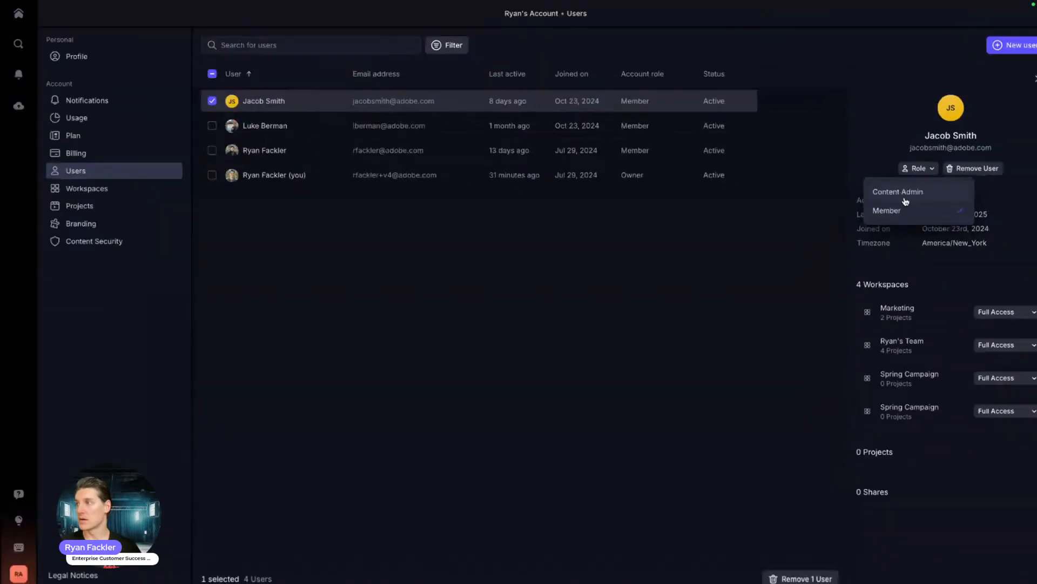
left_click(811, 233)
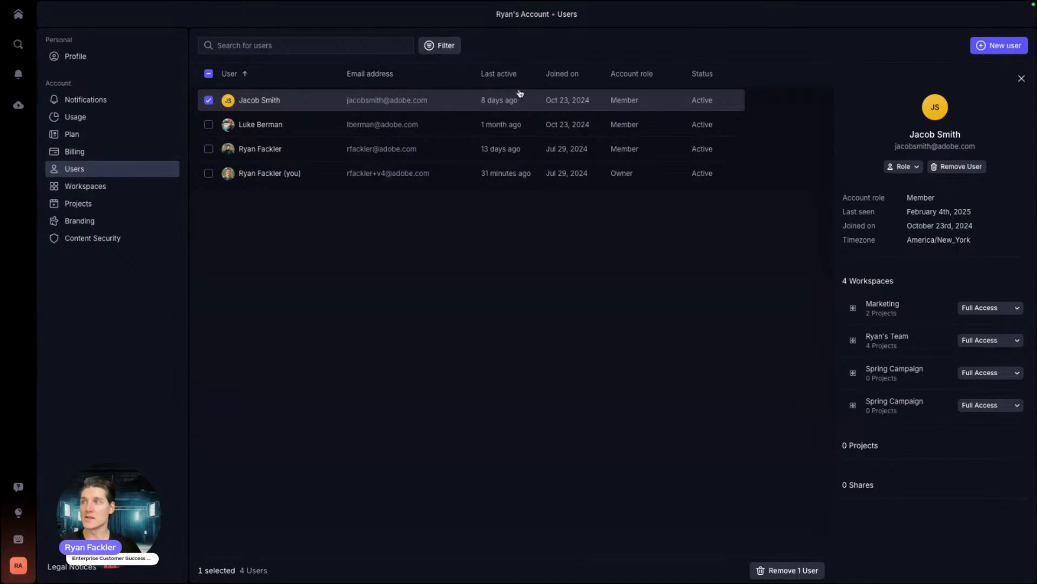
Step: Sort users by Last active, deselect the row, close the details panel, and begin adding a user
left_click(504, 75)
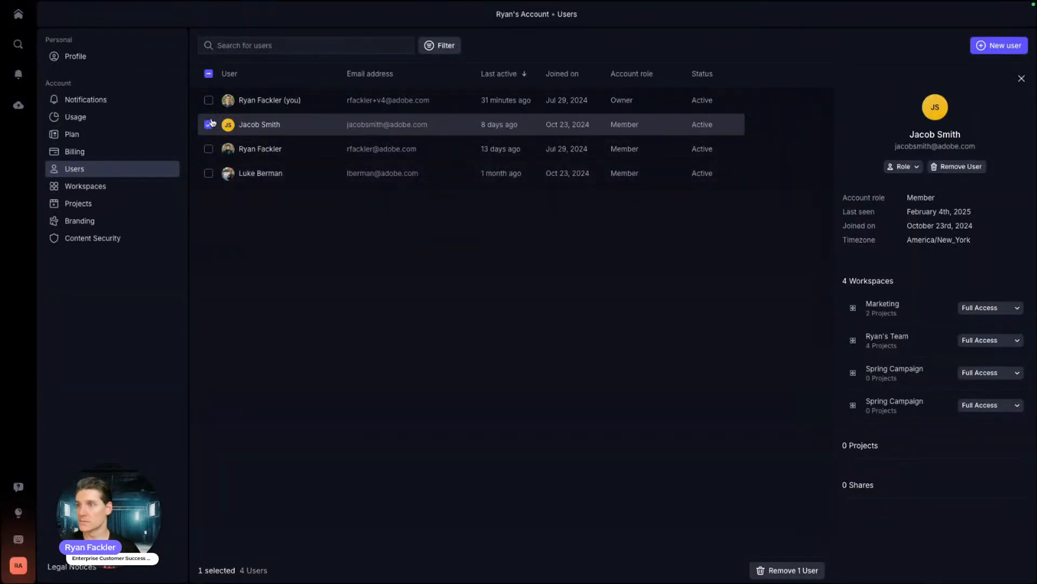
left_click(208, 125)
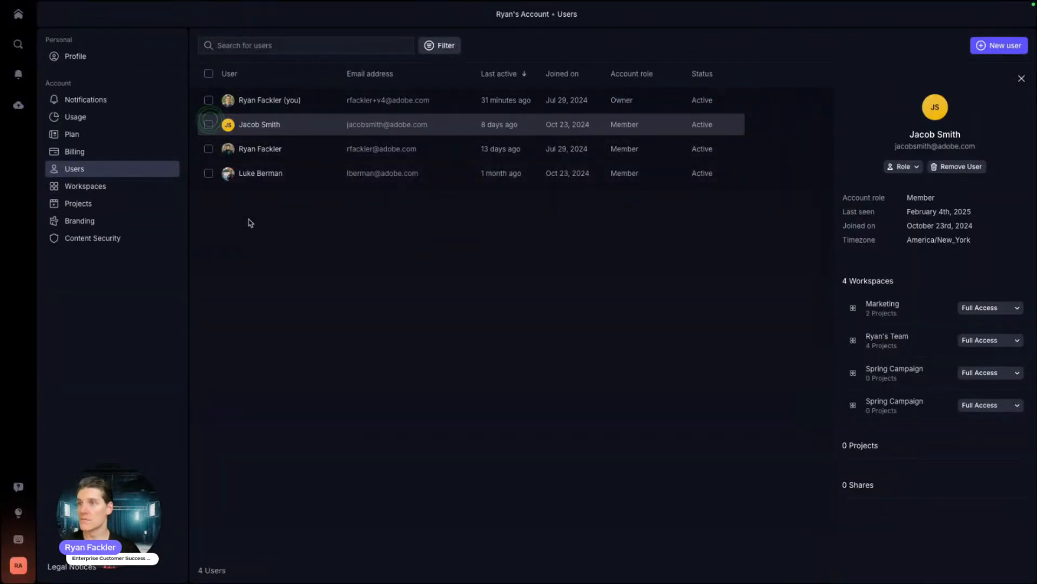
left_click(1021, 79)
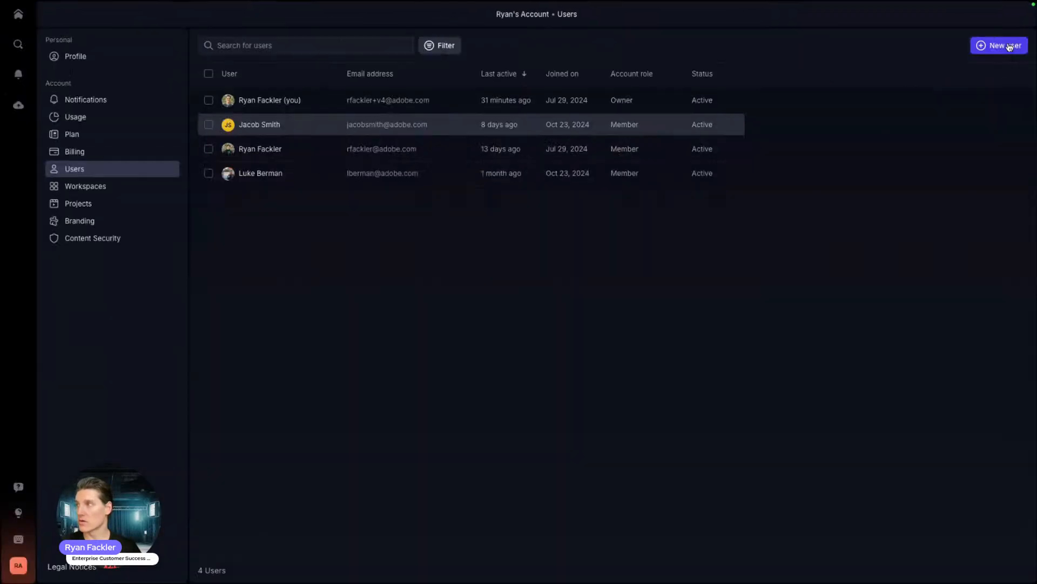
left_click(946, 108)
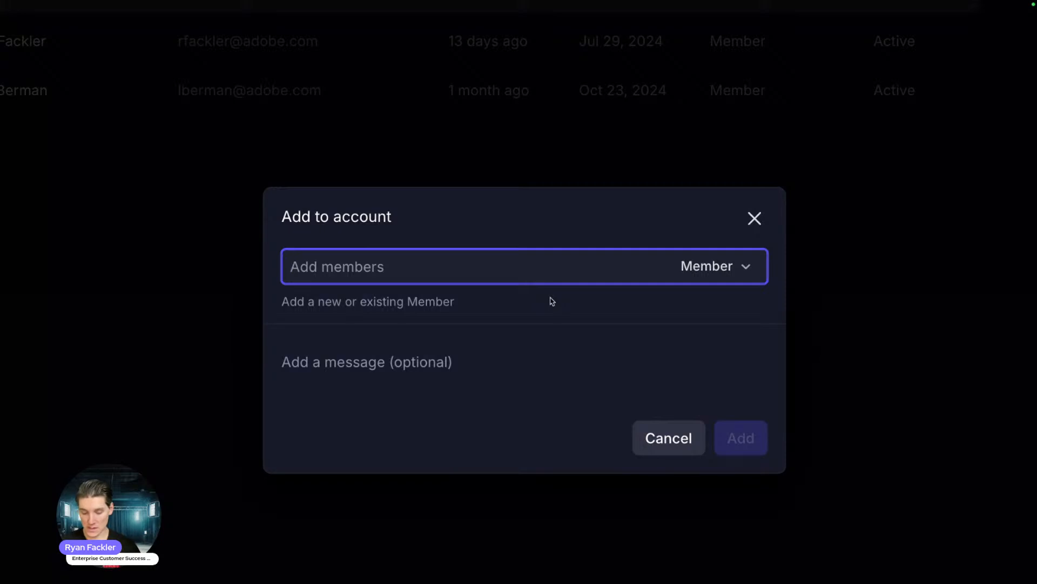
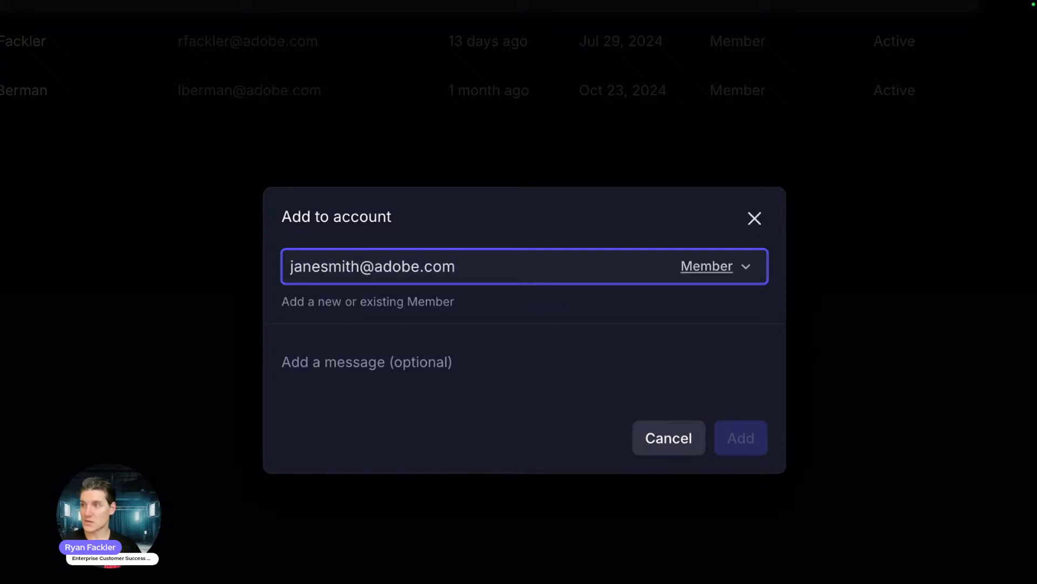
Step: Enter two invitees' e-mail addresses in the Add to account dialog
key("Return")
left_click(554, 270)
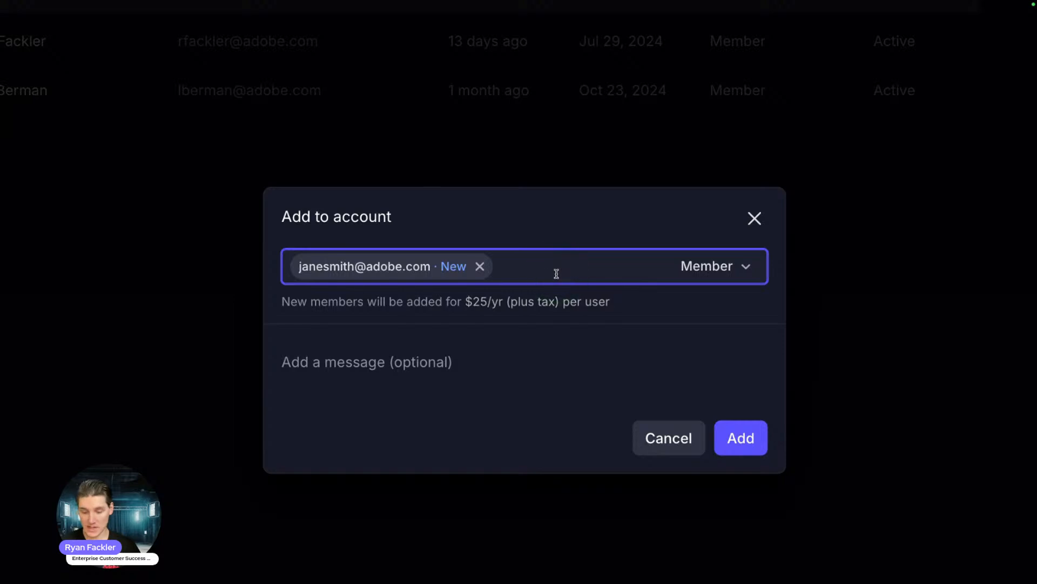
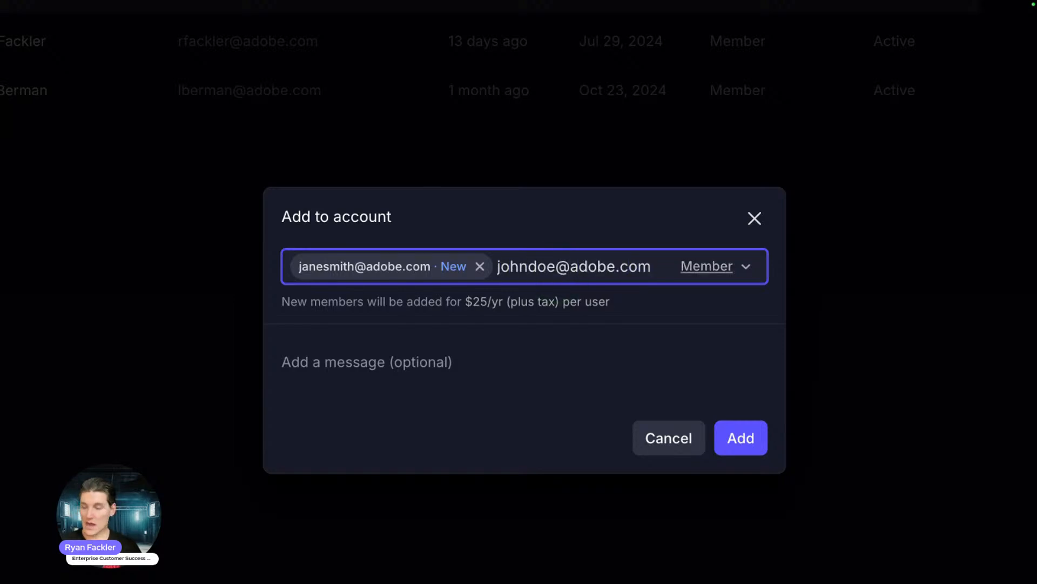
key("Return")
Step: Add the message 'I am inviting you in tthis specific Frame.io Workspace' and send the invitations
left_click(349, 406)
type("I a")
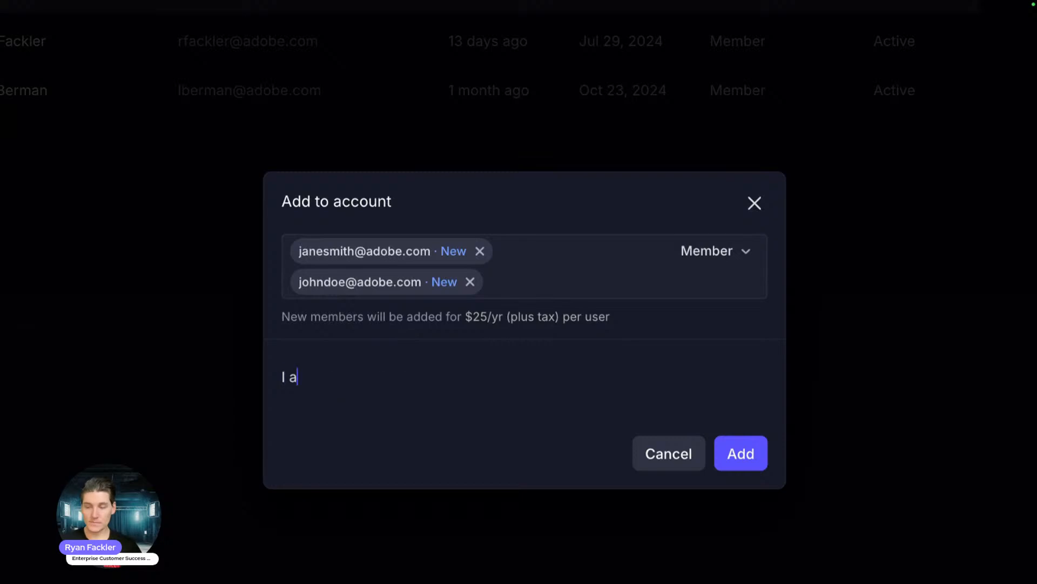
type("m inviting you in")
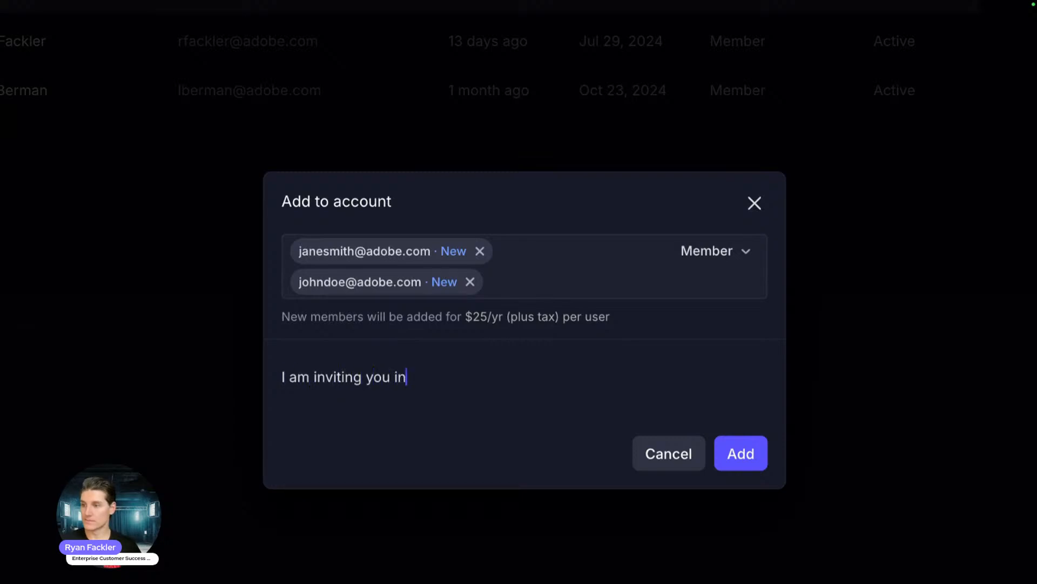
type(" t")
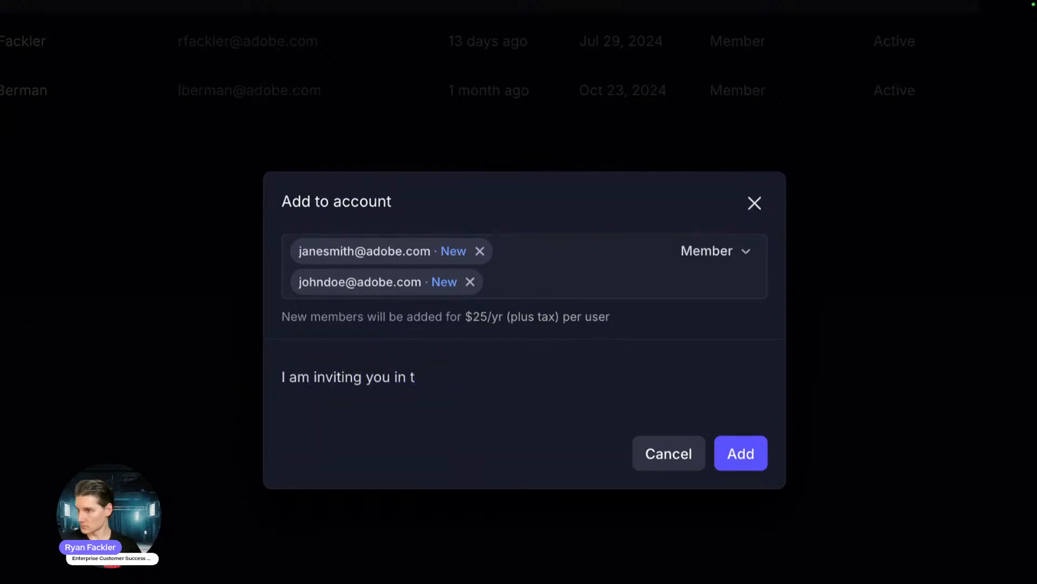
type("this specific Fr")
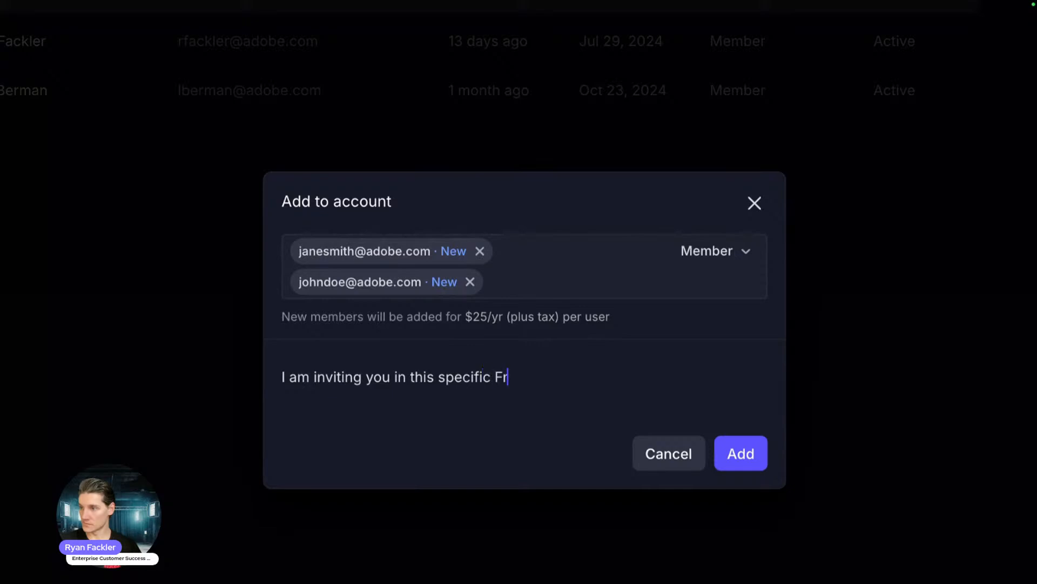
type("ame.io Workspa")
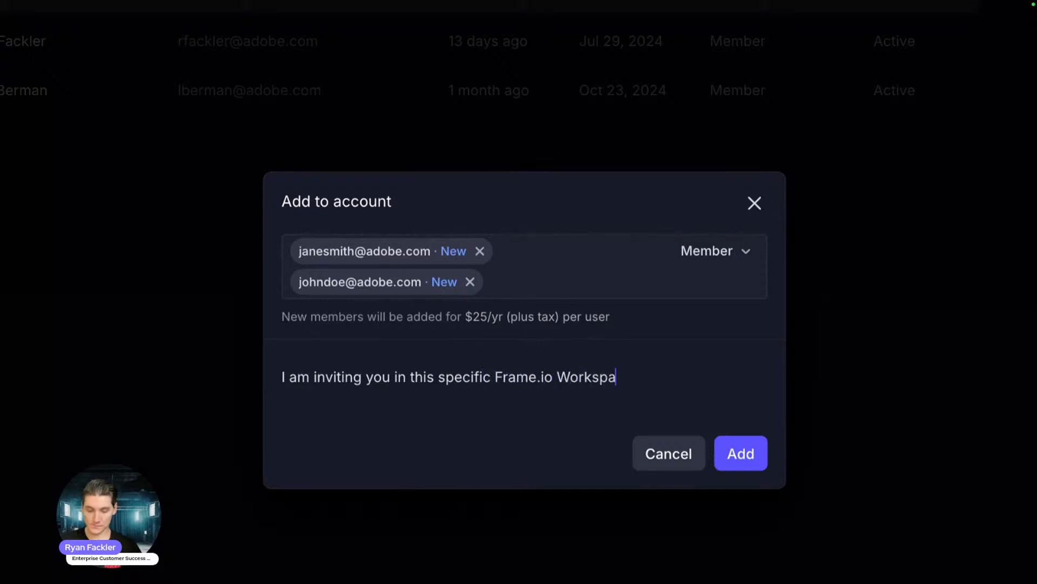
type("ce")
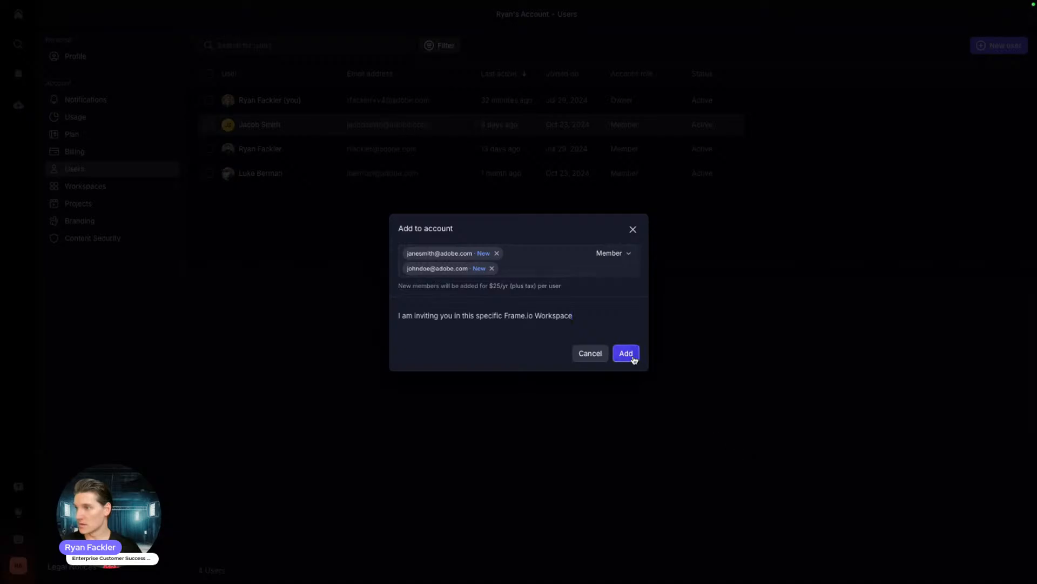
left_click(633, 358)
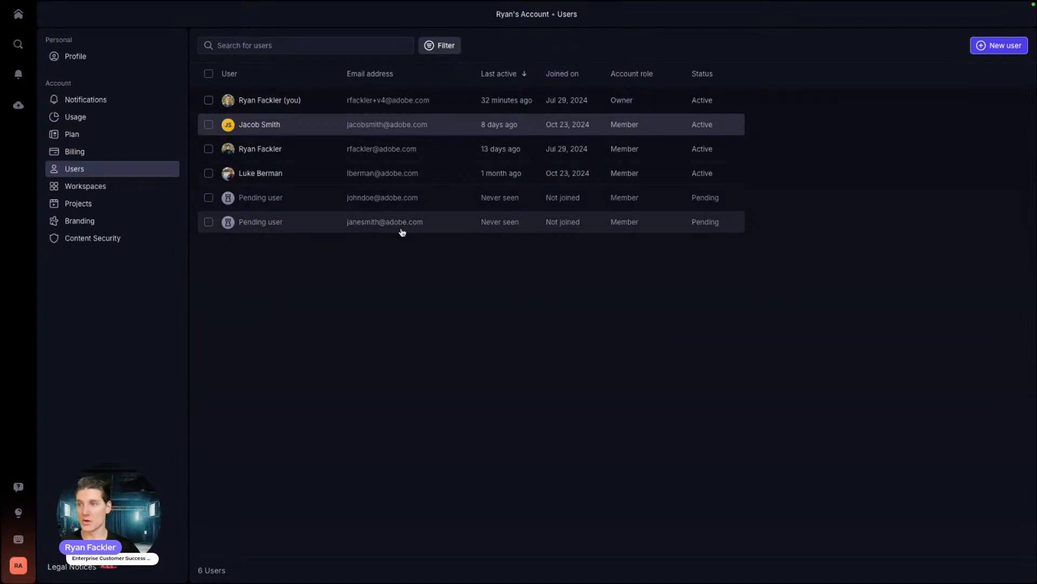
left_click(71, 194)
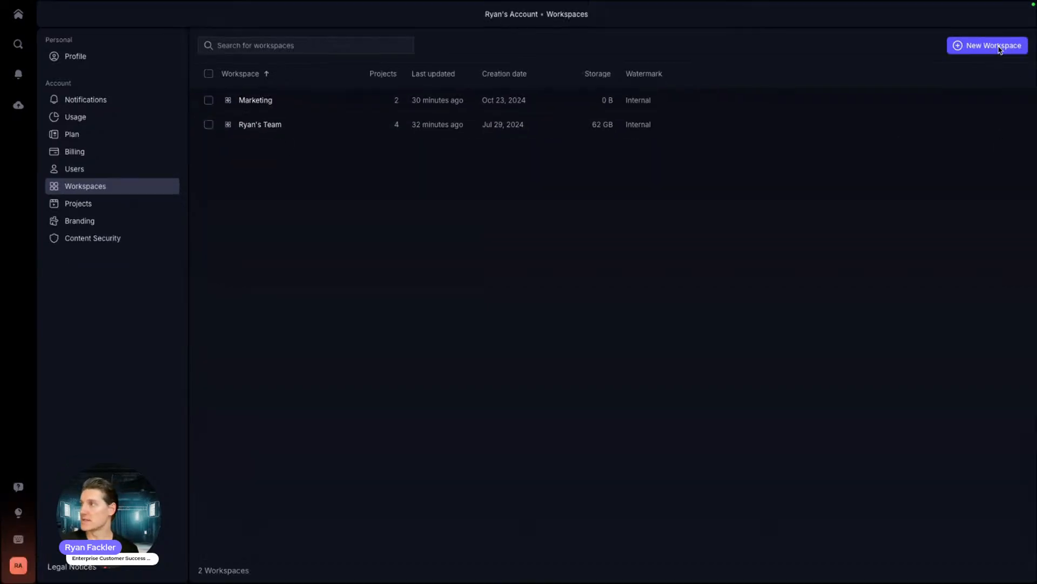
Step: Create a new workspace named Summer Campaign
left_click(963, 46)
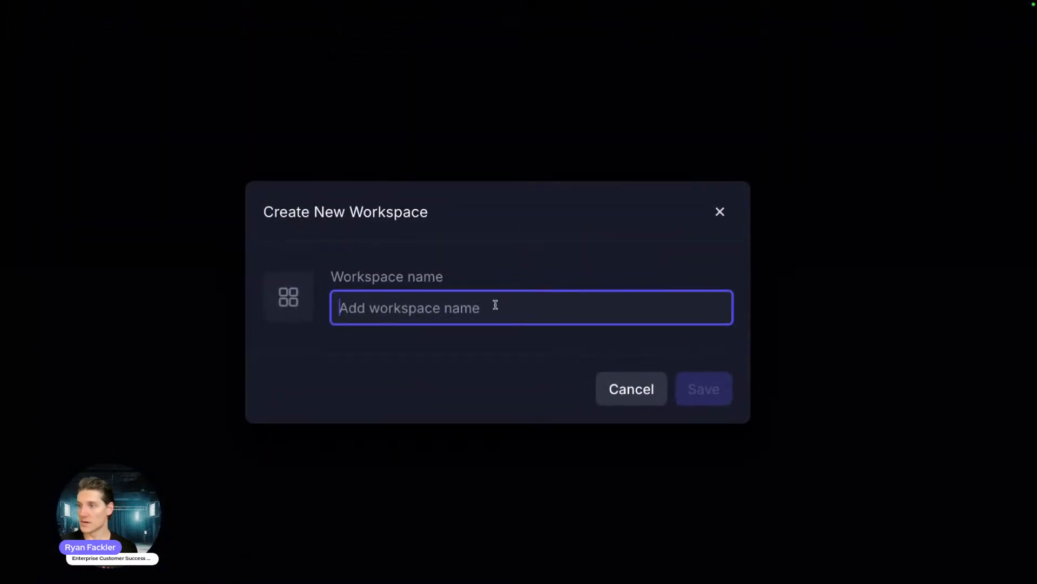
type("Summer Cam")
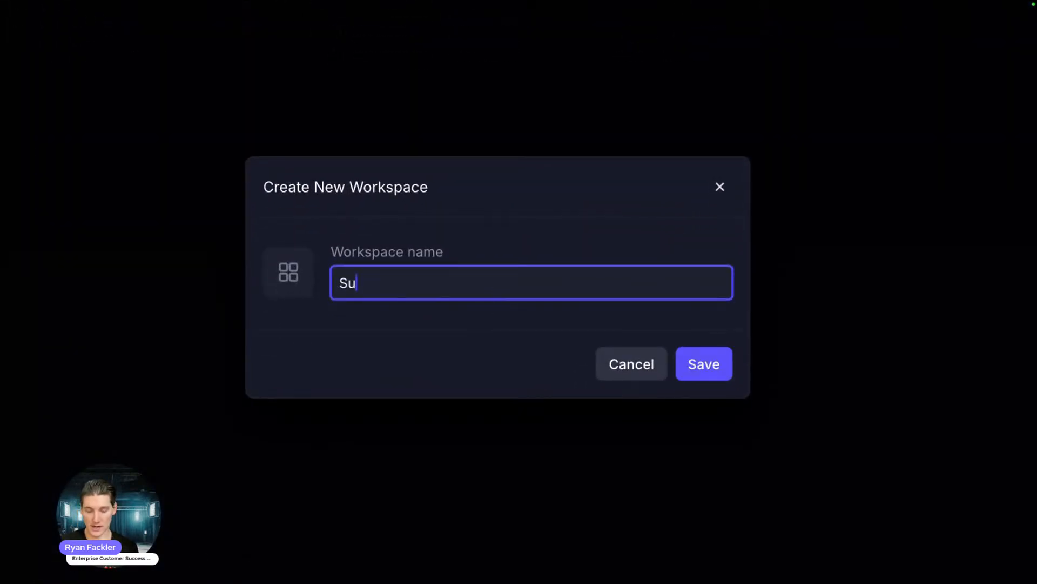
type("paign")
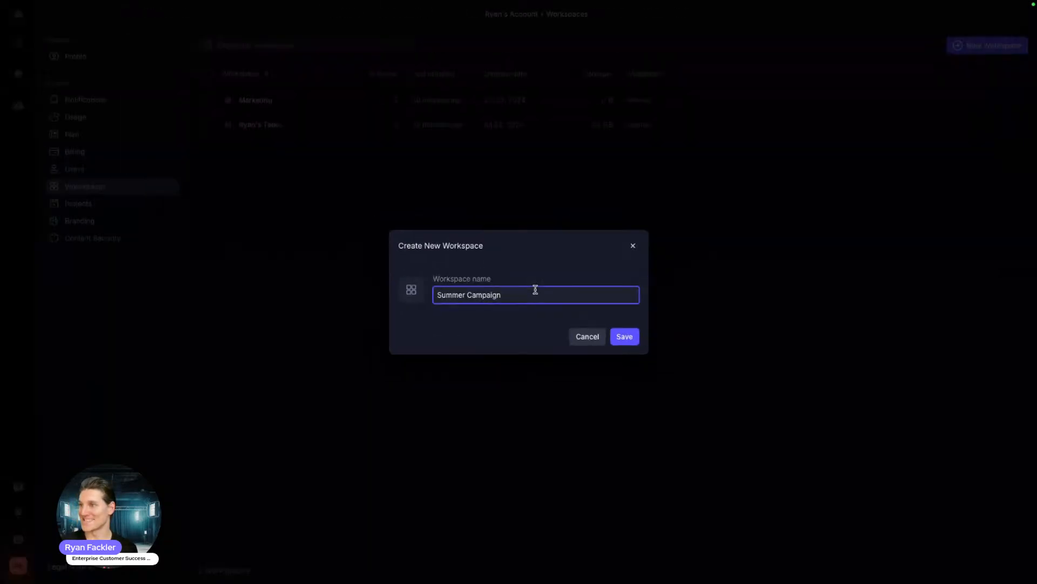
left_click(626, 339)
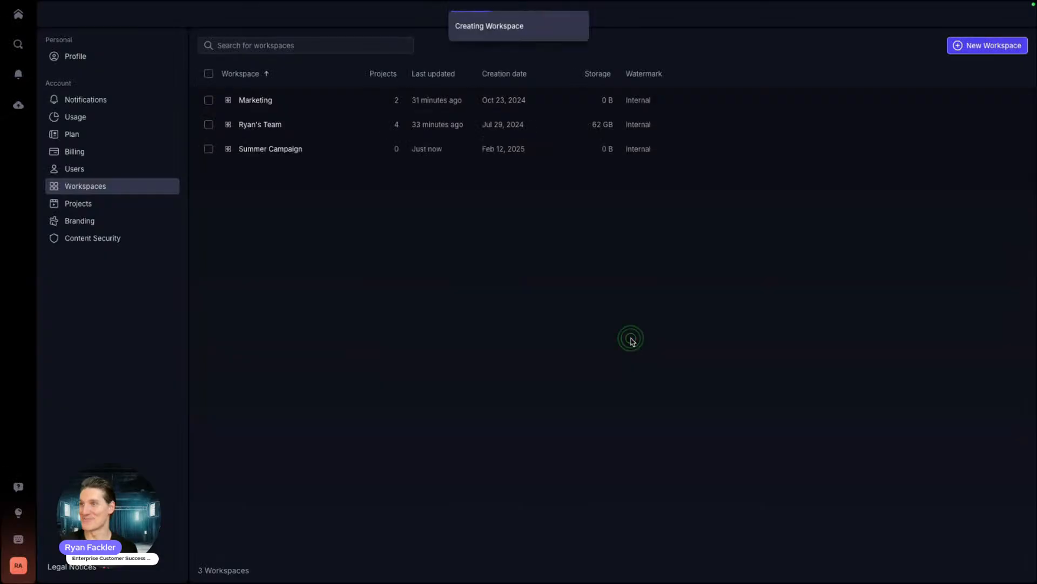
Step: Inspect the Summer Campaign and Marketing workspace details, then close the panel
left_click(246, 150)
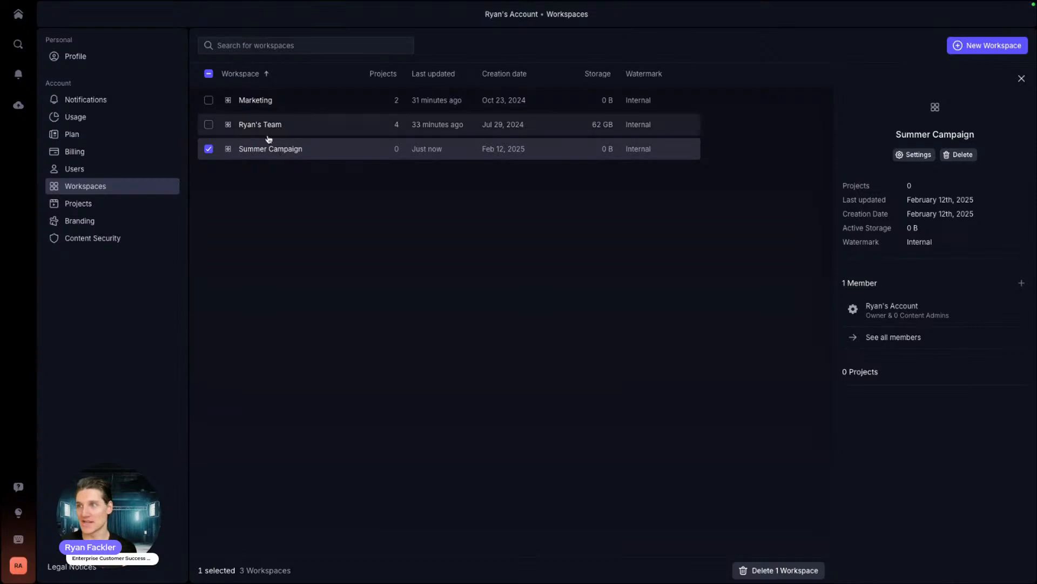
left_click(265, 105)
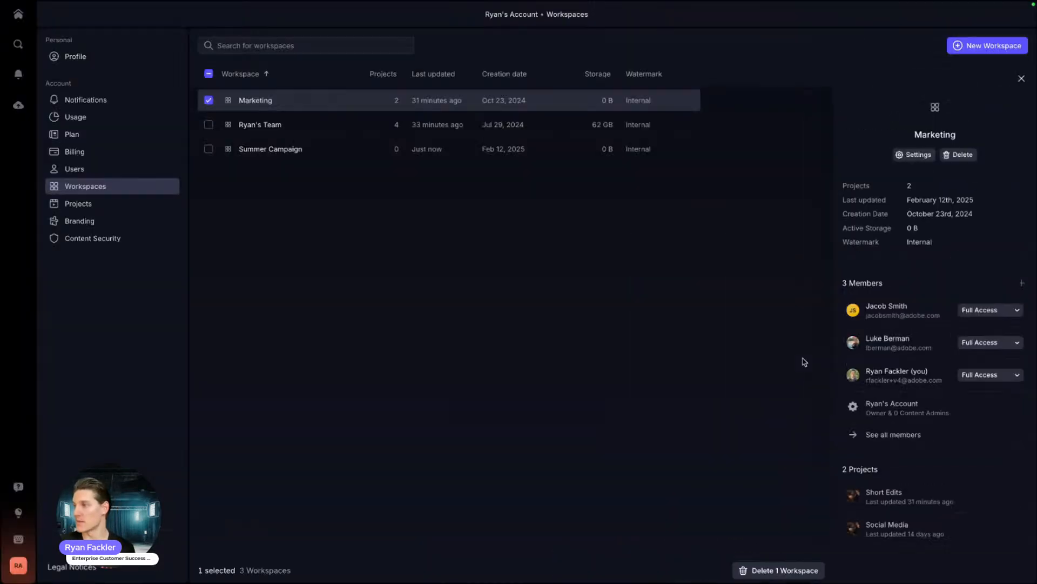
left_click(1020, 79)
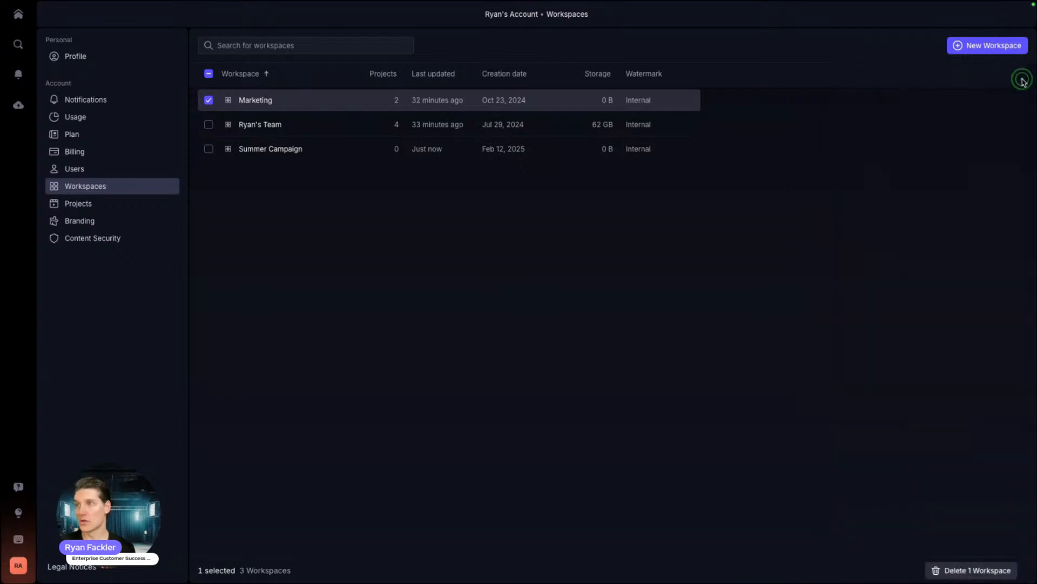
Step: Review the Projects list sorted by Storage and Last updated, then open Branding settings
left_click(67, 208)
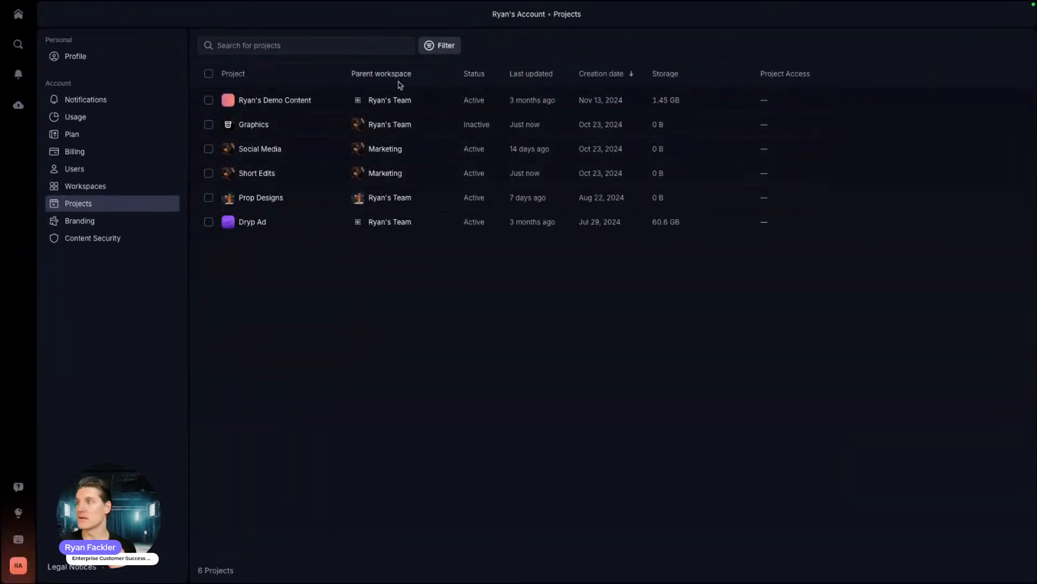
left_click(299, 100)
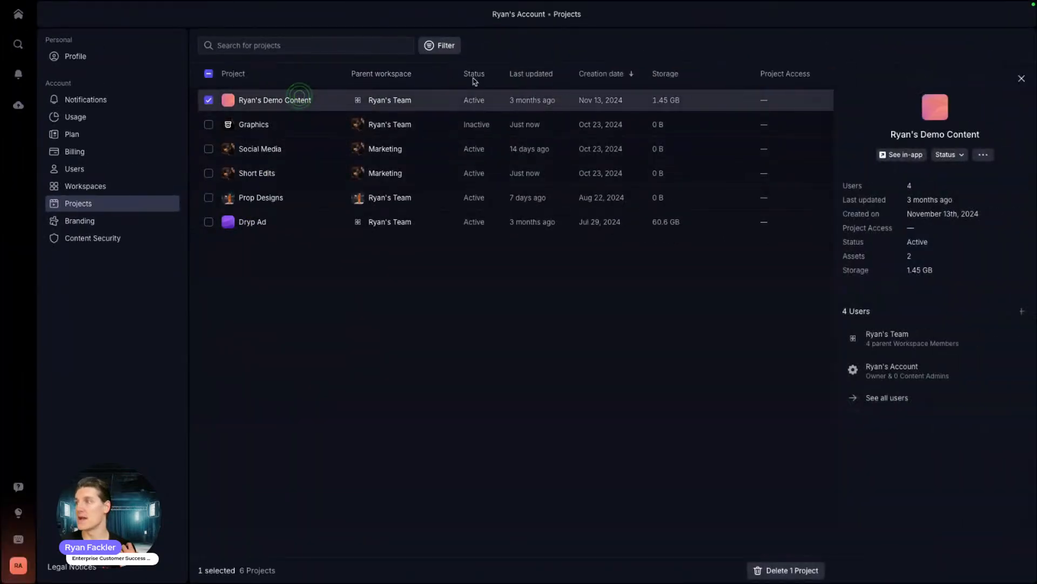
left_click(666, 76)
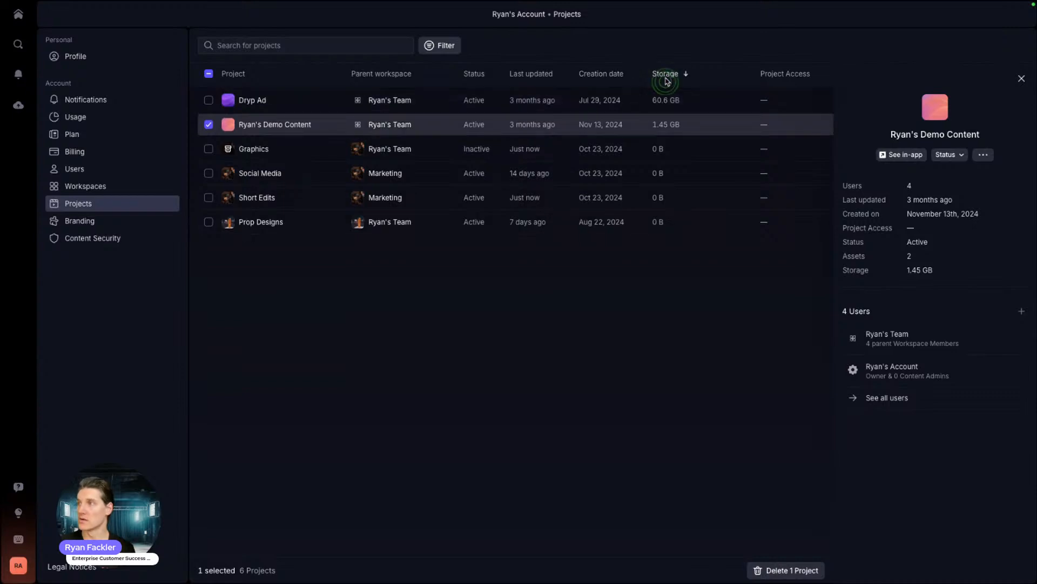
left_click(529, 76)
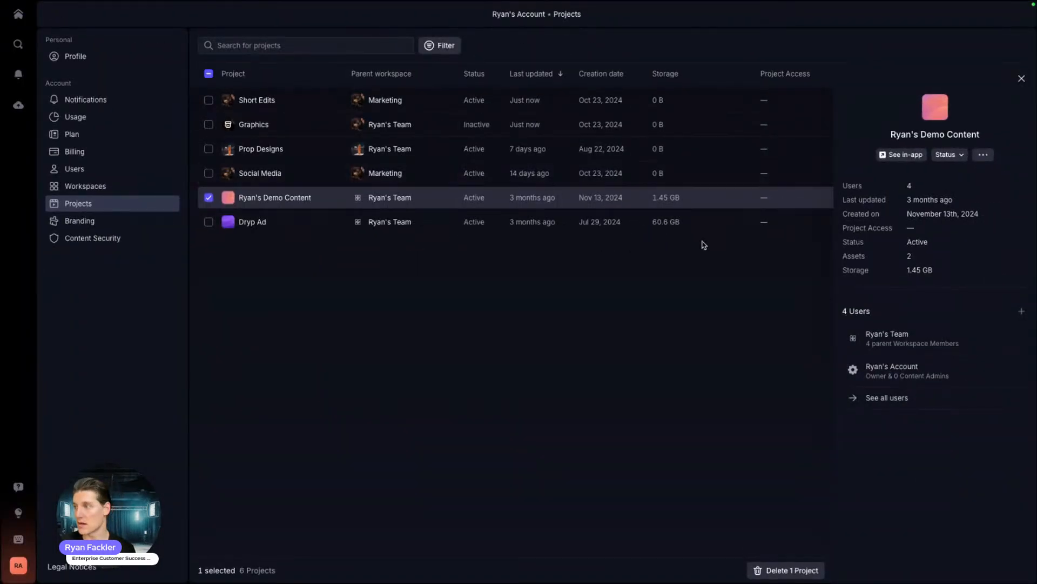
left_click(1022, 79)
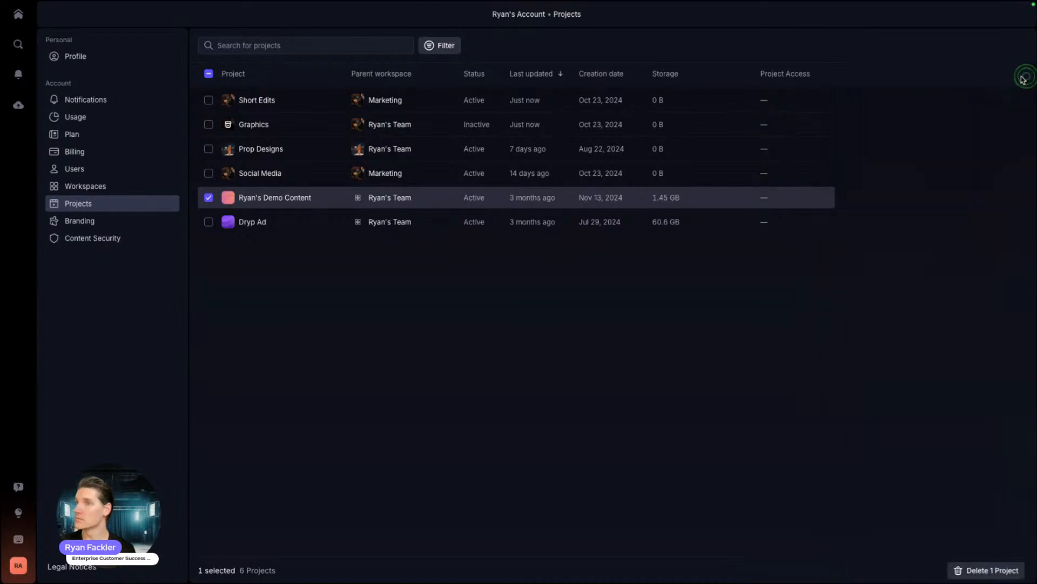
left_click(70, 223)
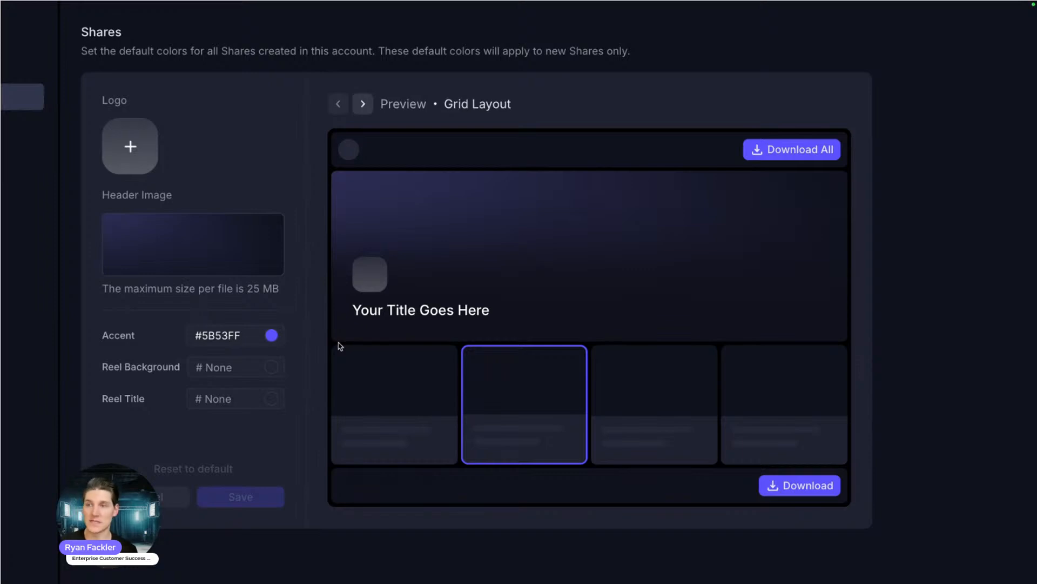
Step: Set the share accent colour to #9253FF and reel background to #06E061
left_click(133, 150)
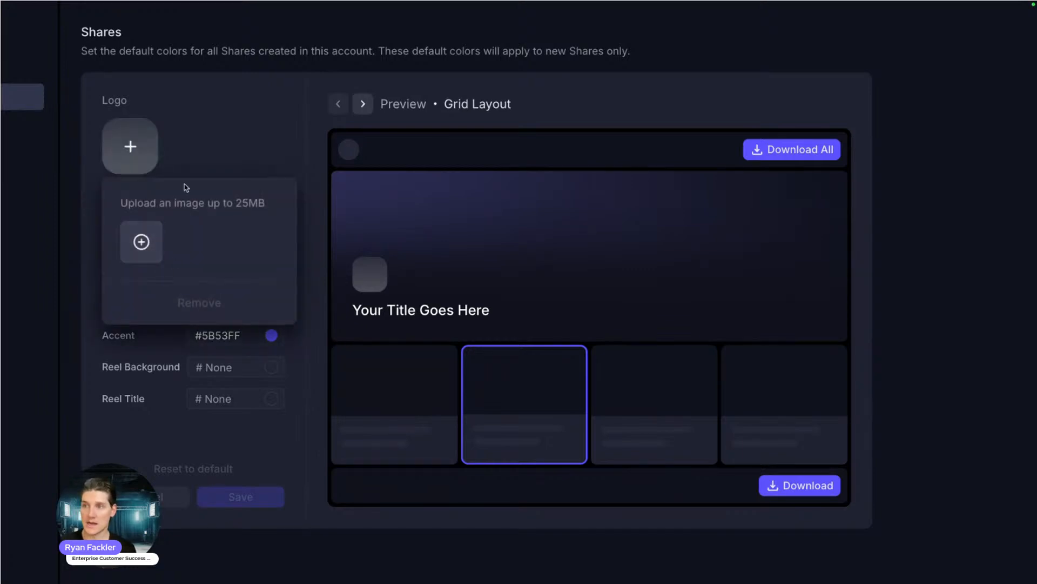
left_click(262, 331)
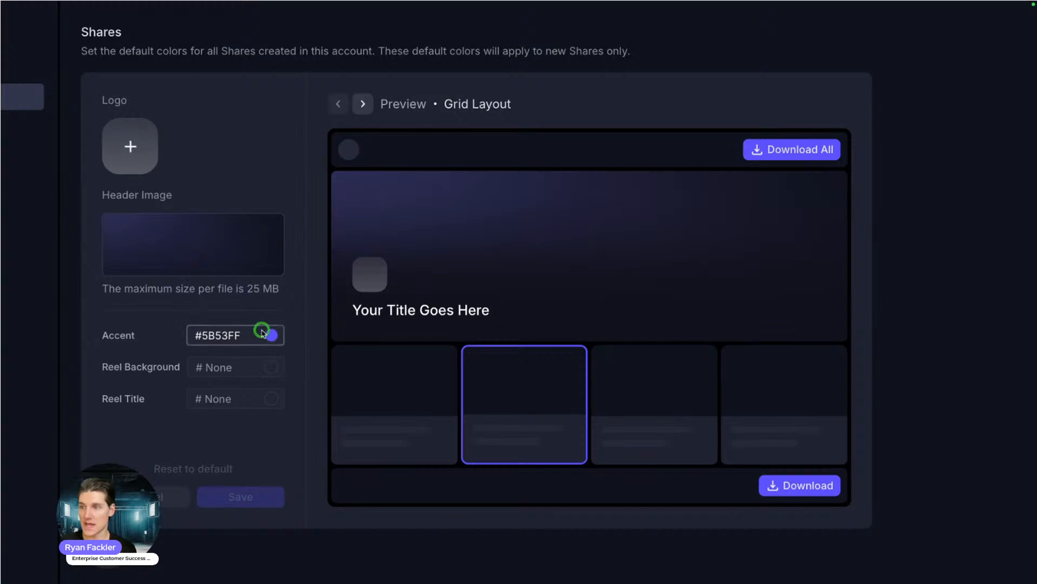
left_click(437, 524)
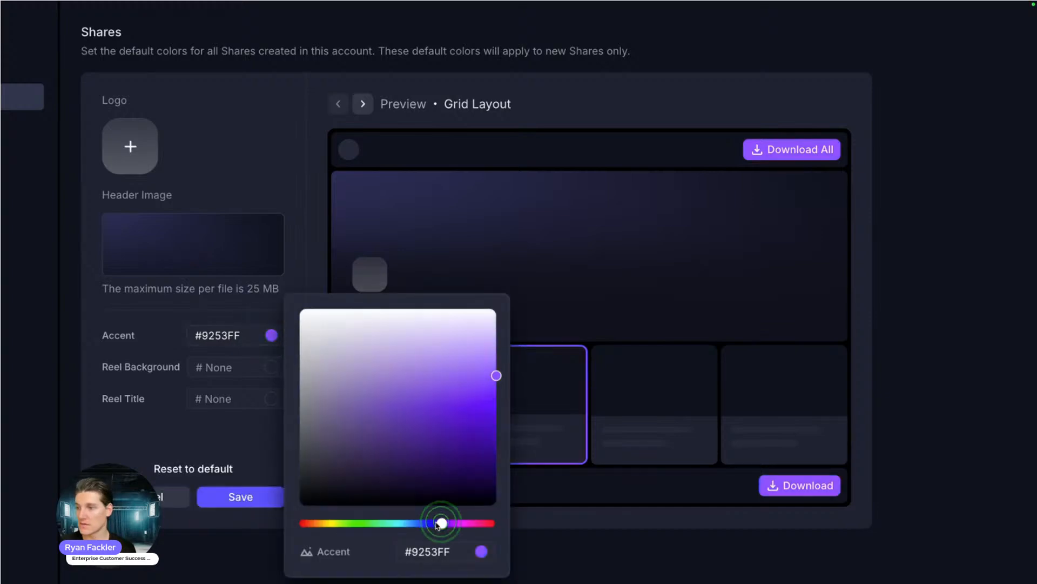
left_click(303, 251)
left_click(271, 366)
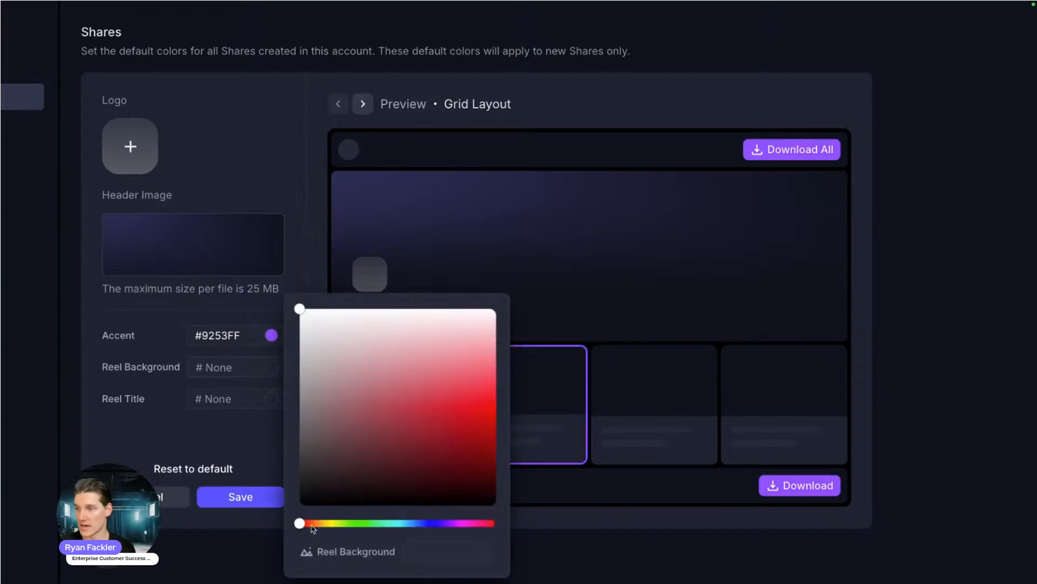
left_click_drag(314, 529, 378, 523)
left_click(455, 436)
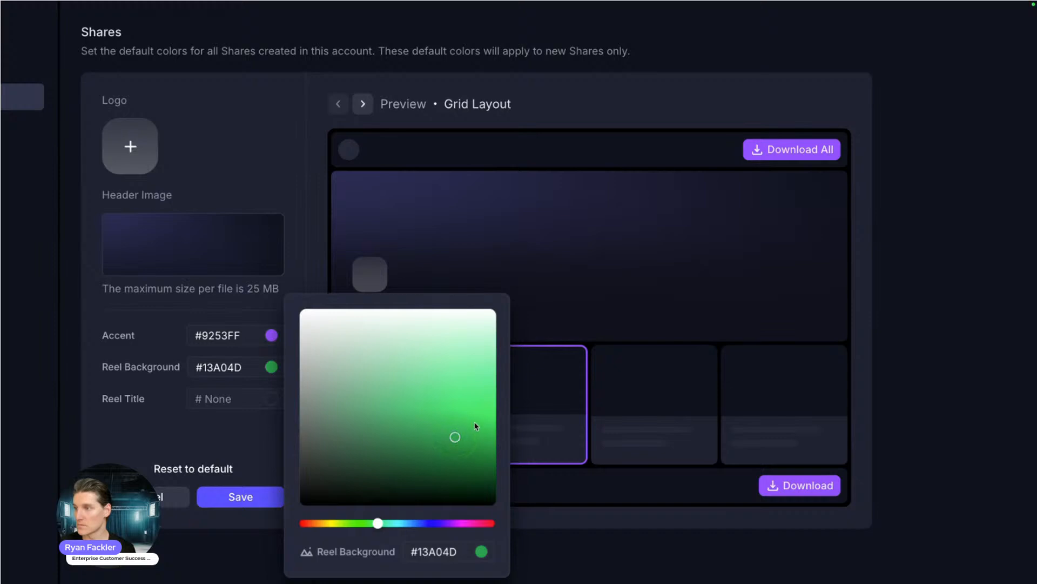
left_click(475, 426)
left_click(303, 231)
Step: Set the Reel Title colour to #F81212 and save the branding changes
left_click(271, 397)
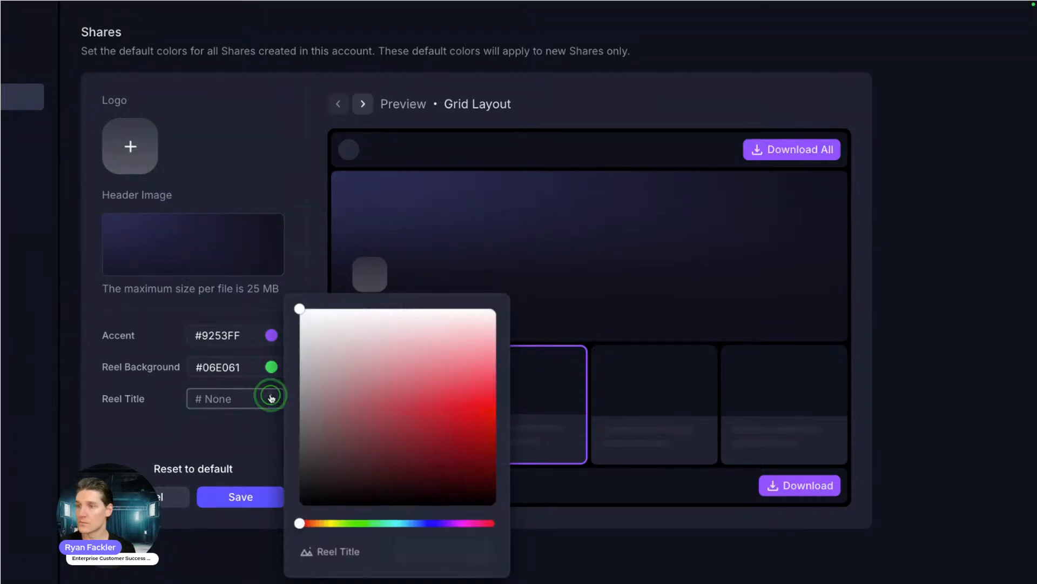
left_click(484, 402)
left_click(305, 177)
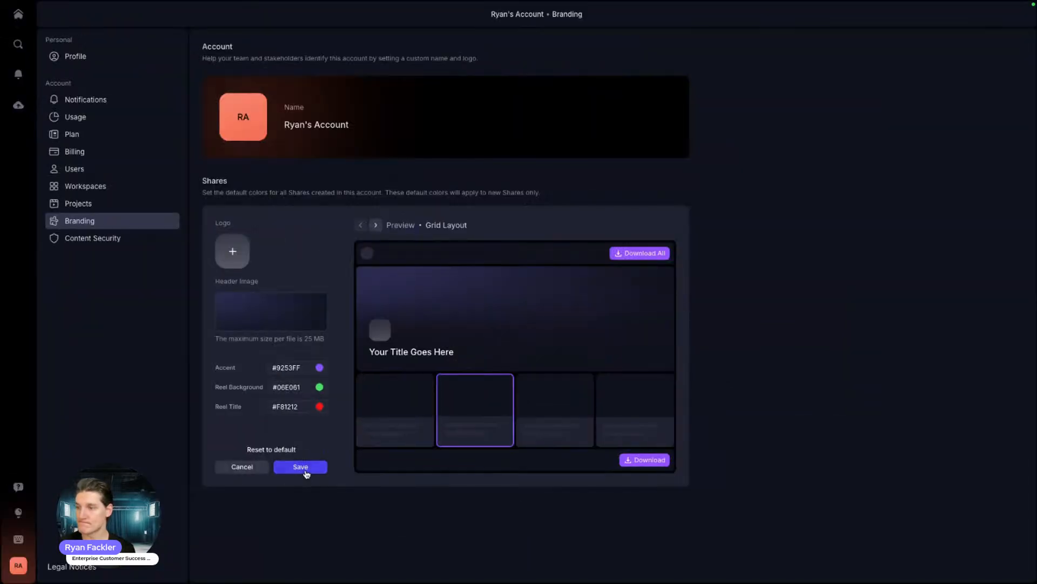
left_click(246, 498)
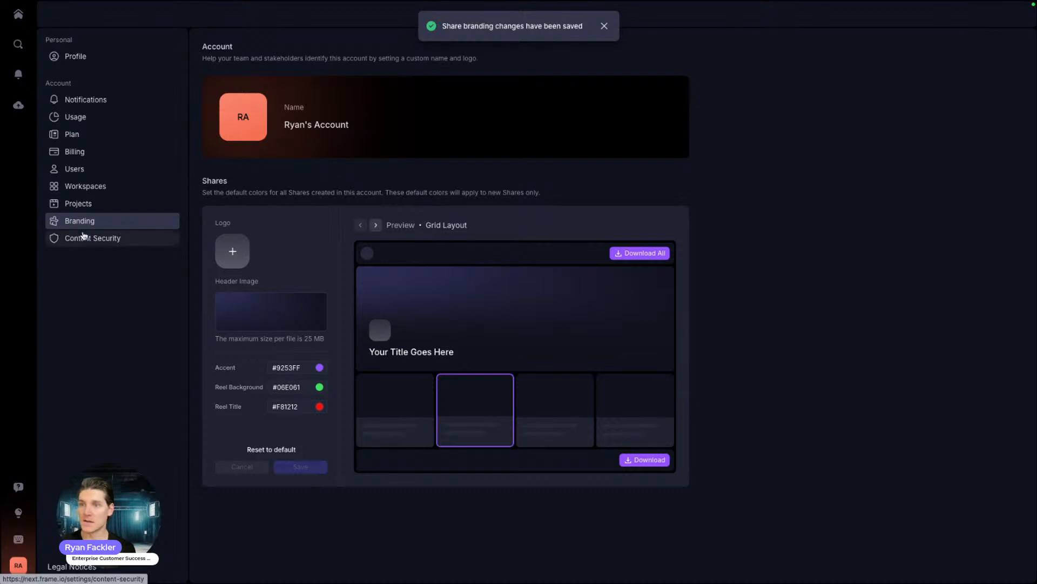
left_click(83, 237)
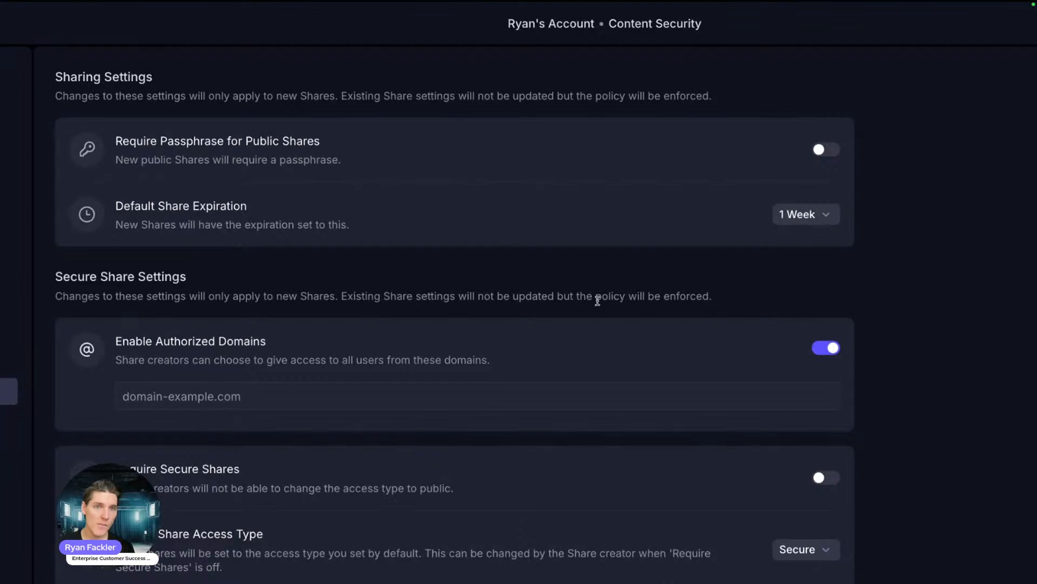
Step: Turn on Require Passphrase for Public Shares, keeping default expiration at 1 Week
left_click(821, 150)
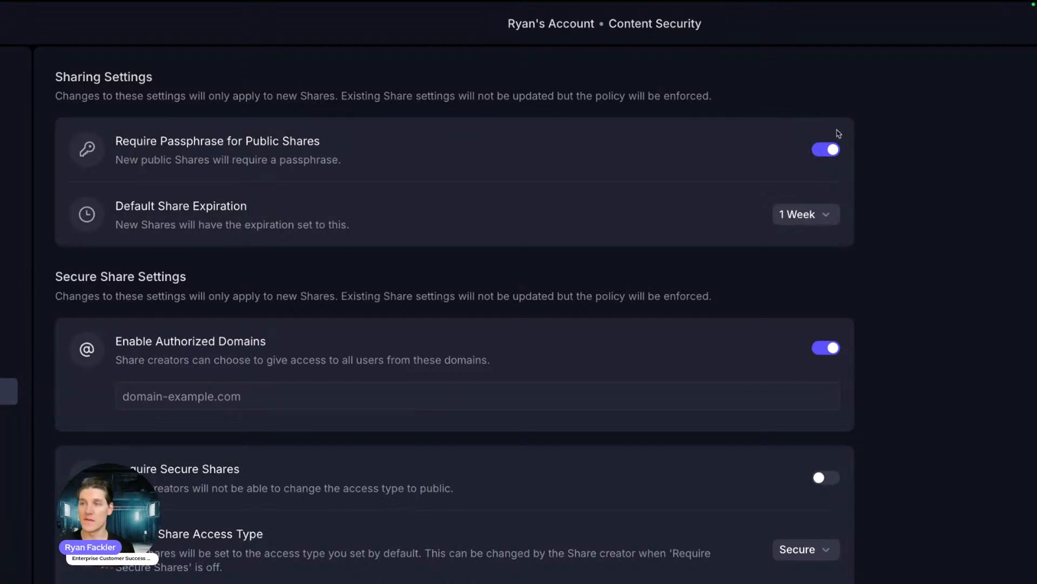
left_click(815, 214)
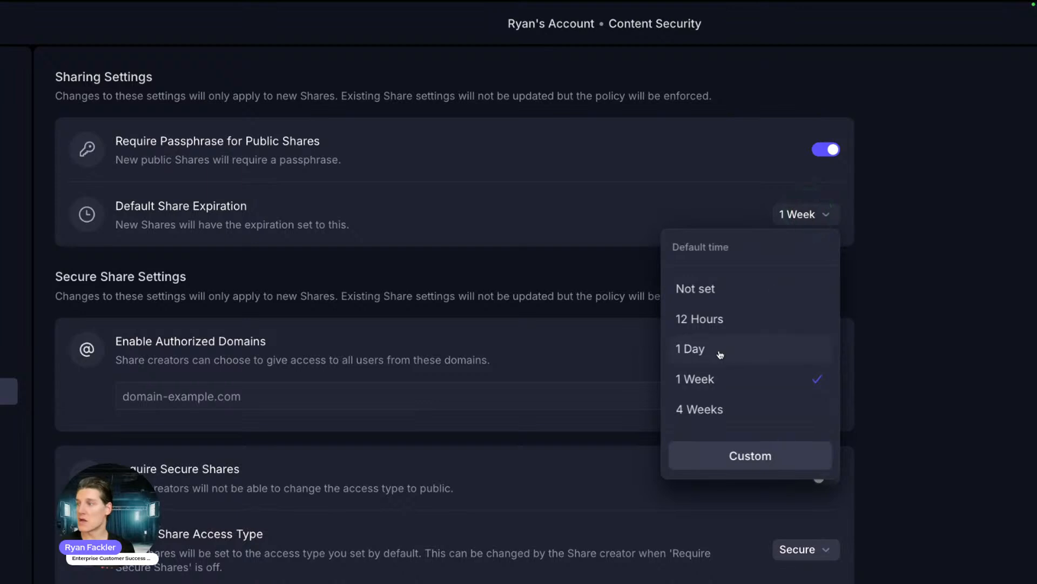
left_click(572, 204)
scroll(625, 238, "down", 2)
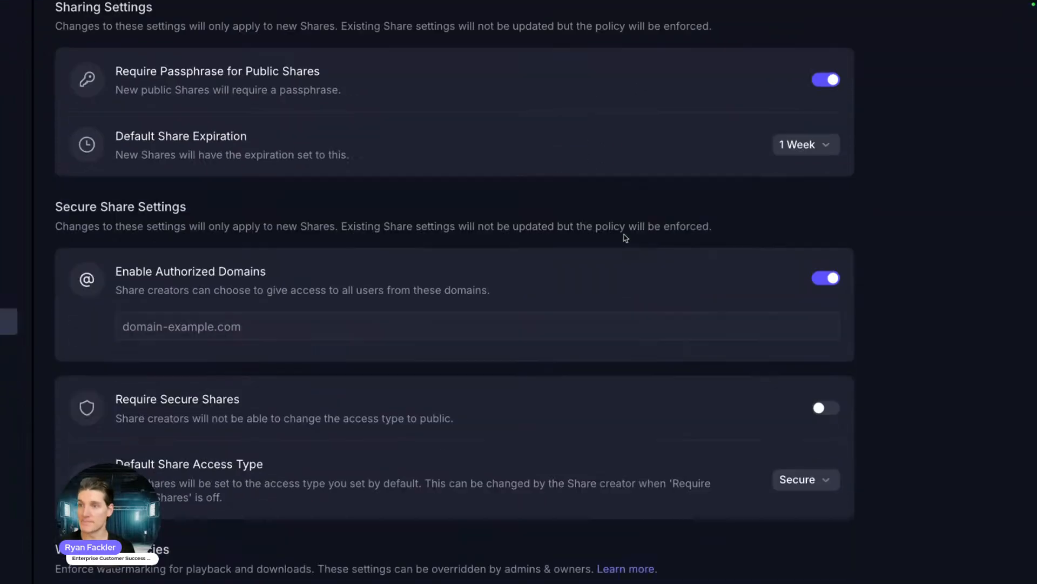
scroll(443, 149, "down", 2)
left_click_drag(185, 121, 51, 116)
left_click(197, 123)
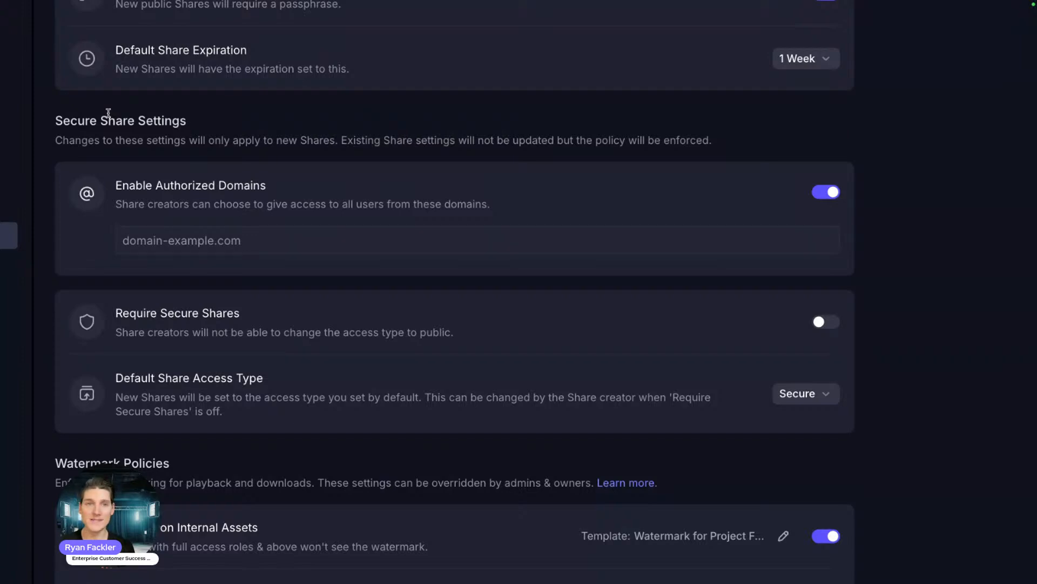
Step: Scroll through the Content Security policies, focusing the authorized domains entry on the way
scroll(301, 134, "down", 1)
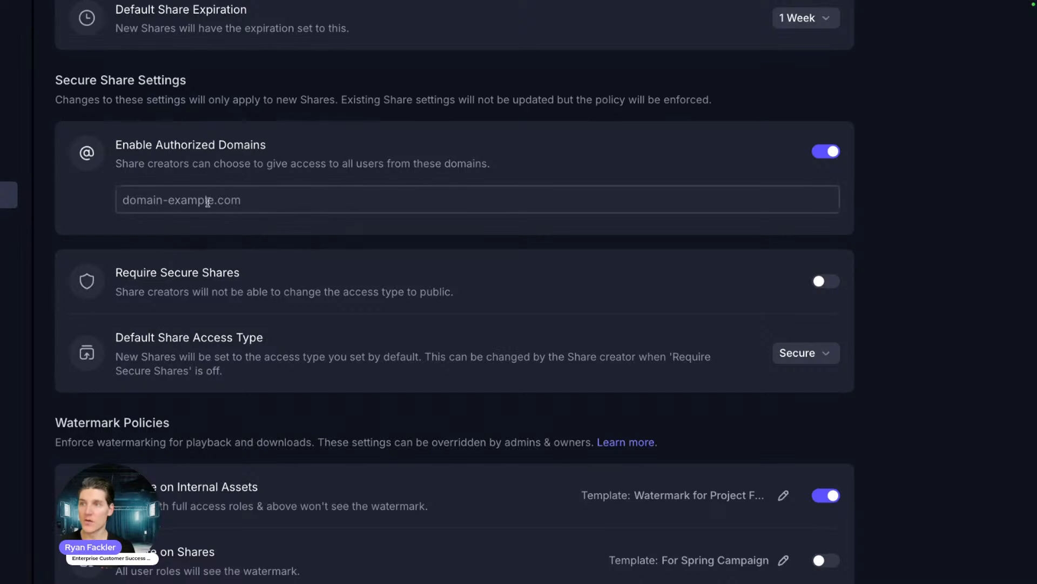
left_click(242, 199)
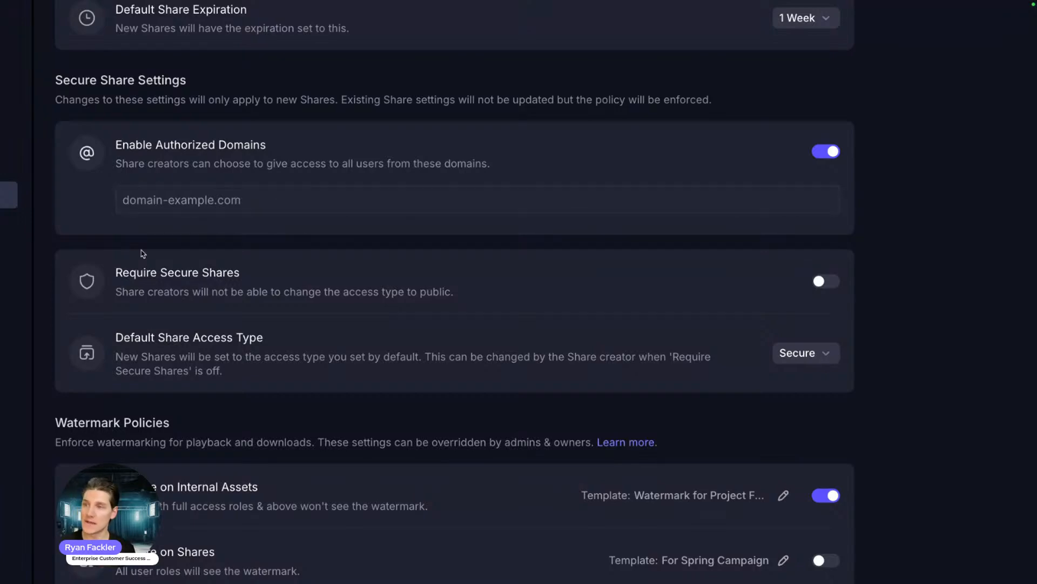
scroll(143, 253, "down", 2)
scroll(141, 250, "up", 4)
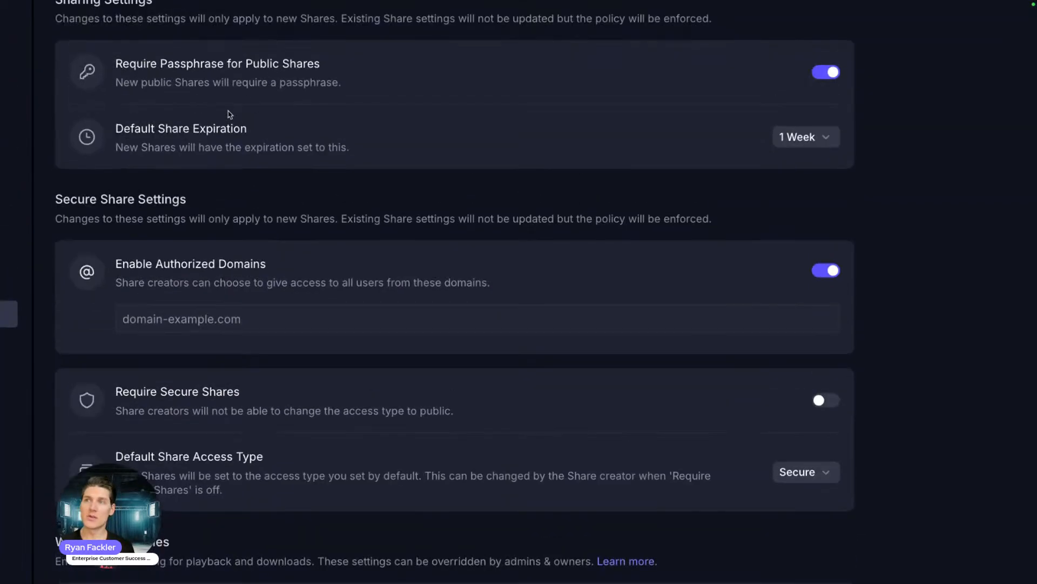
scroll(287, 152, "down", 2)
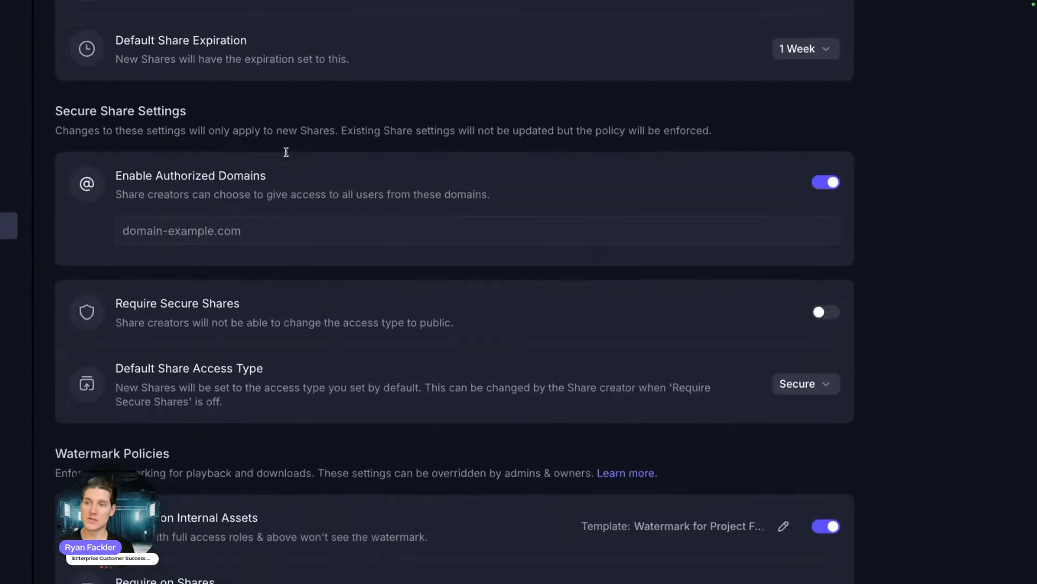
scroll(248, 324, "down", 1)
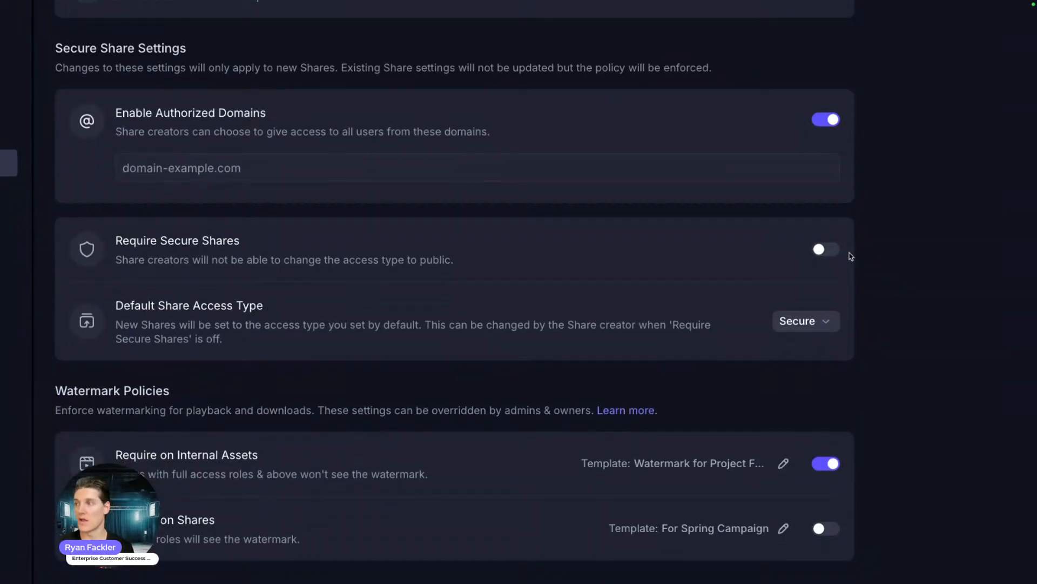
scroll(401, 268, "down", 1)
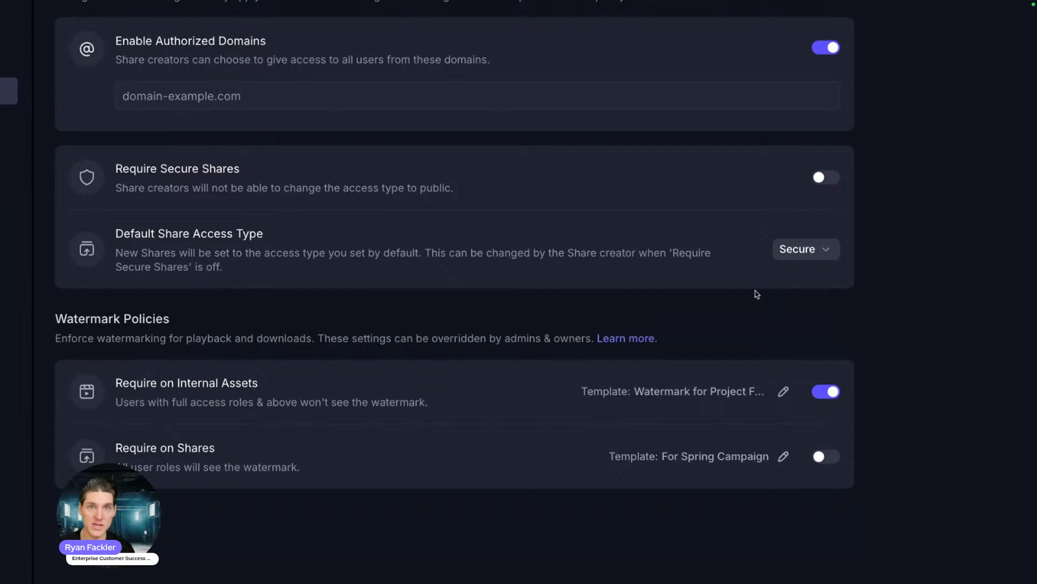
scroll(737, 284, "down", 1)
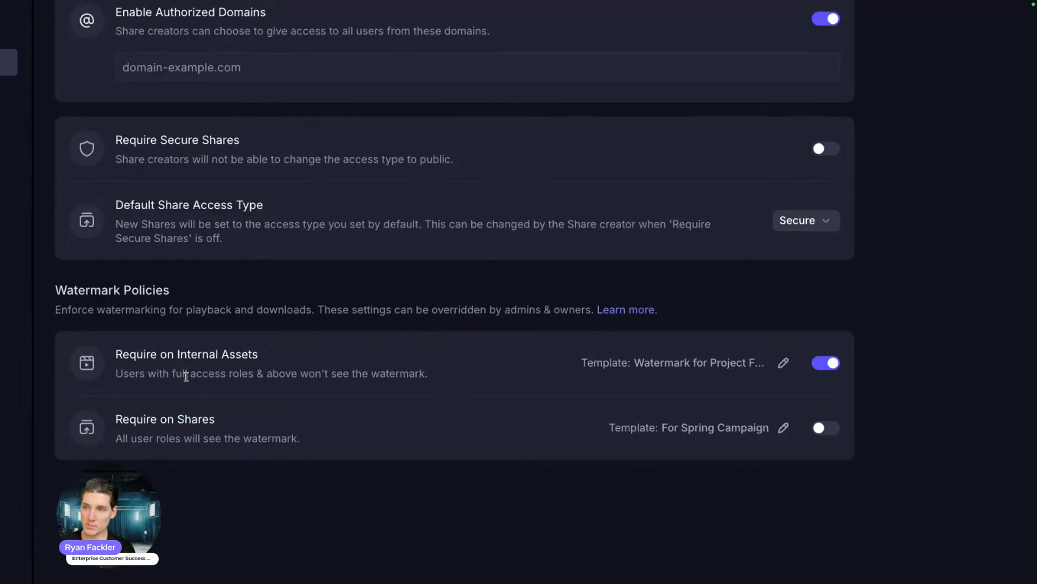
scroll(253, 341, "down", 2)
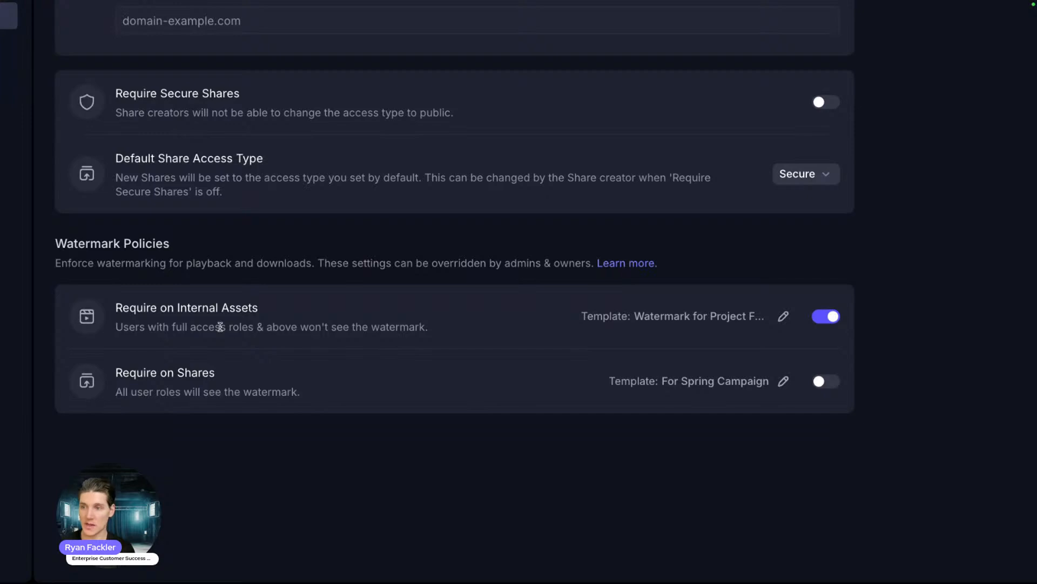
Step: Stop requiring watermarks on internal assets, require them on shares, and open the share templates
left_click_drag(268, 308, 117, 305)
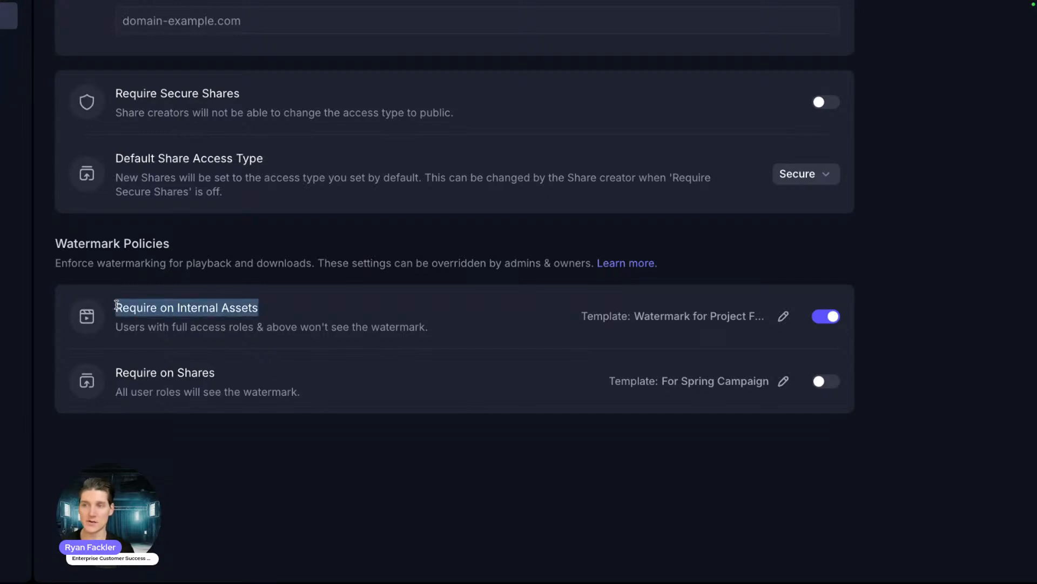
left_click(295, 319)
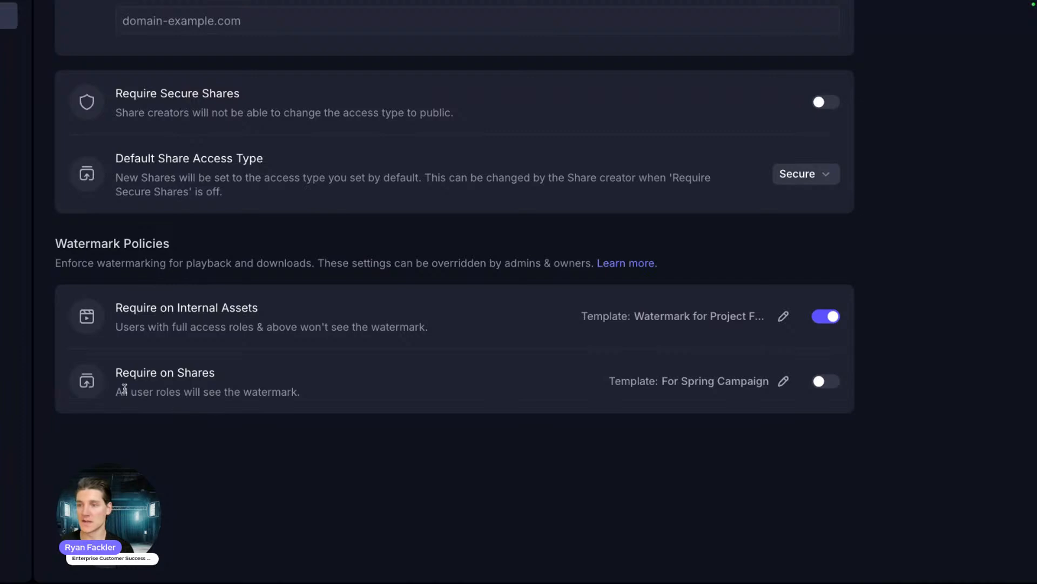
left_click_drag(227, 377, 118, 372)
left_click(147, 372)
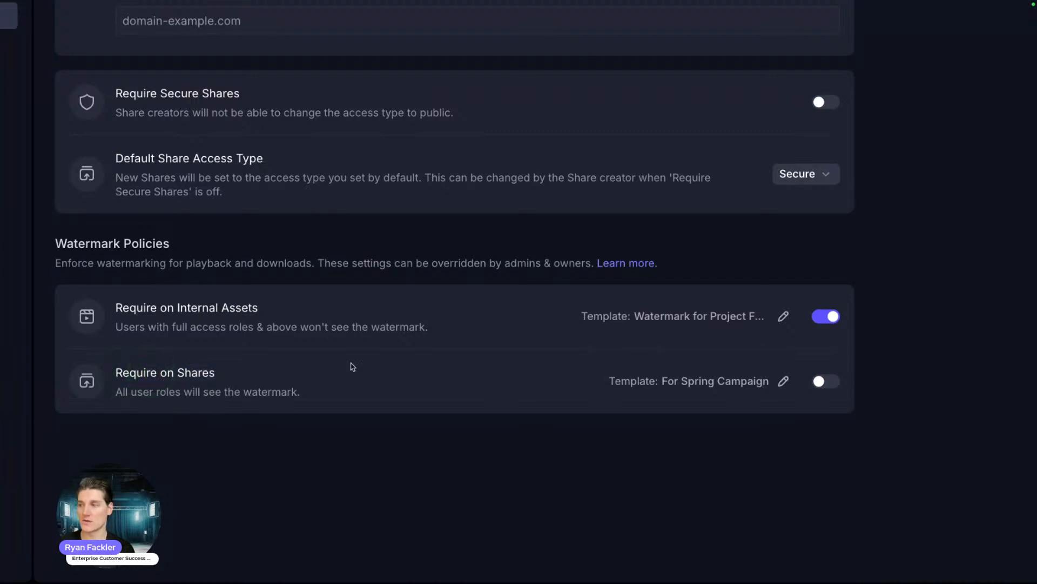
left_click(825, 316)
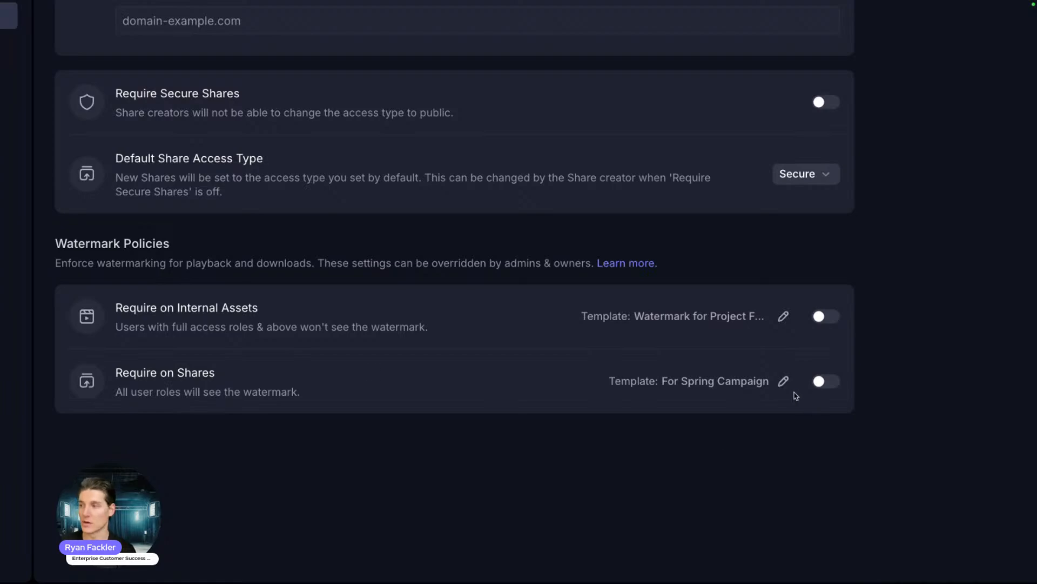
left_click(823, 382)
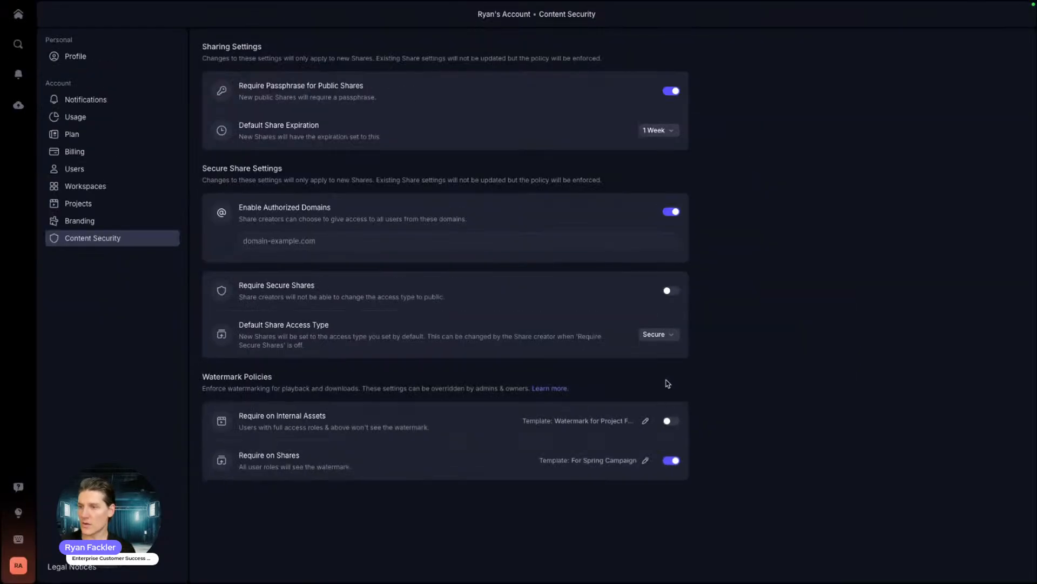
left_click(644, 461)
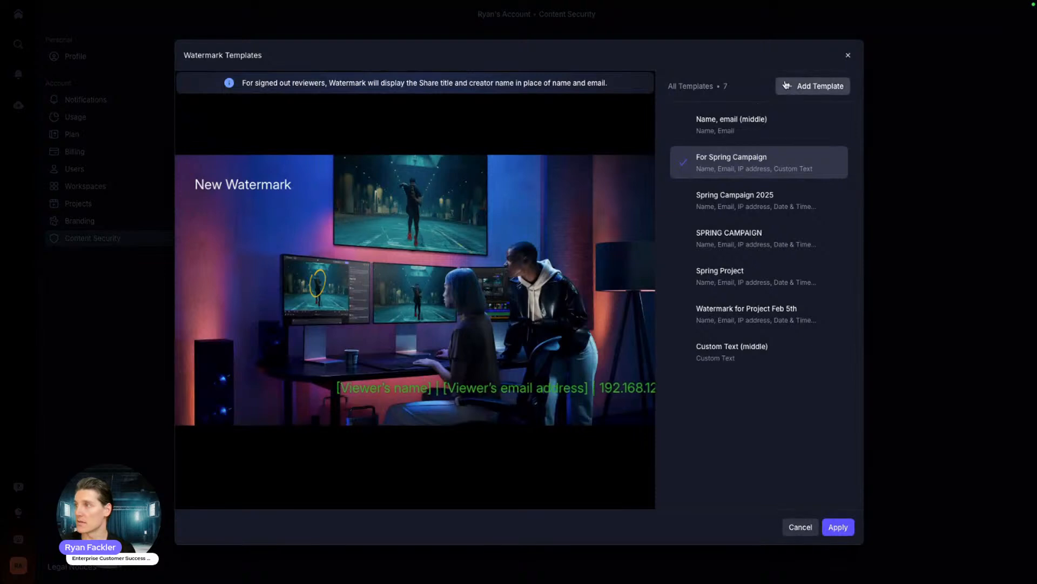
Step: Create a new watermark template named Summer Project with custom text 'Project Sunshine'
left_click(793, 84)
left_click(697, 105)
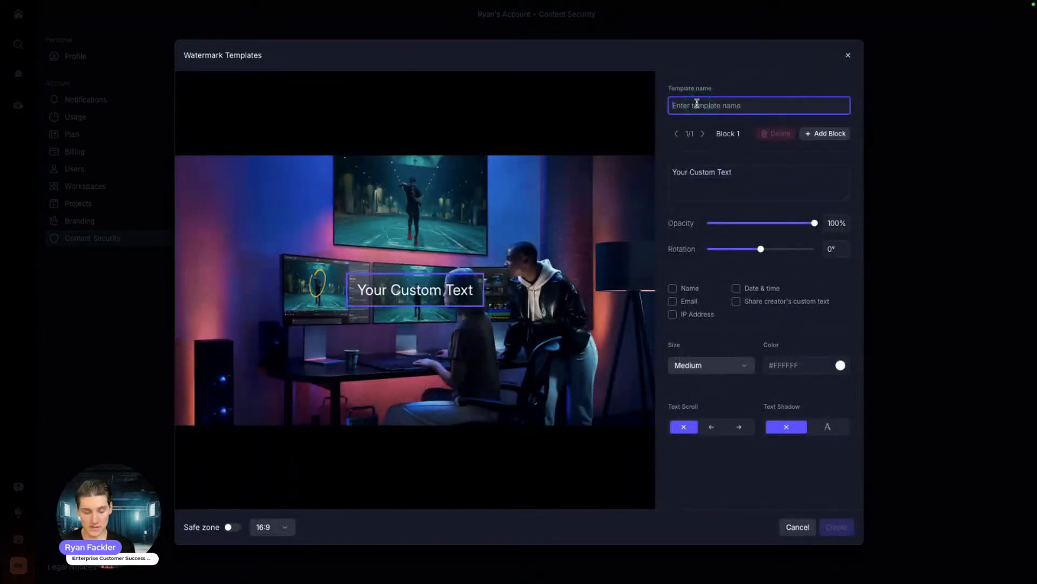
type("Summer Project")
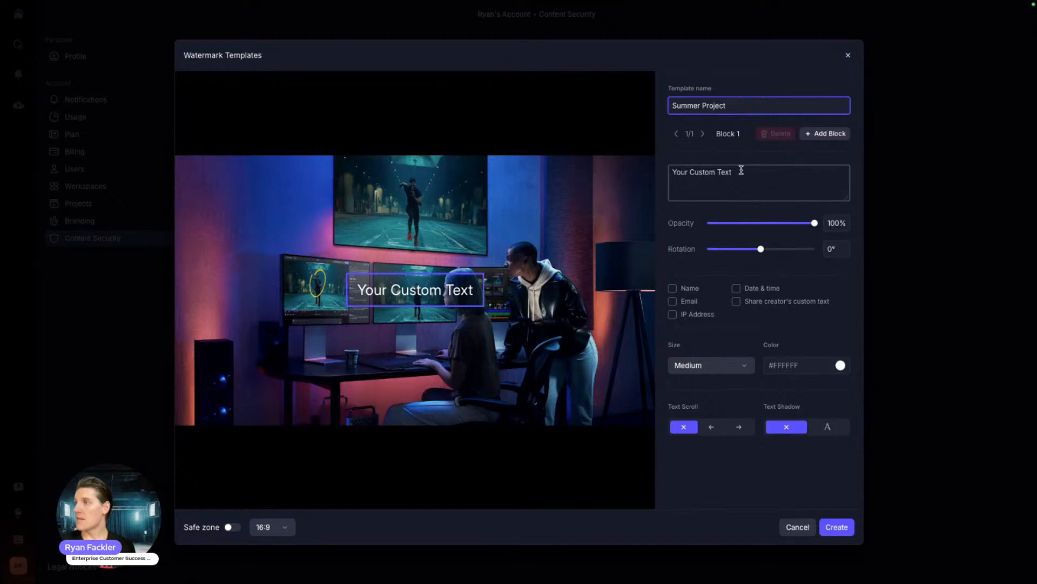
left_click(742, 169)
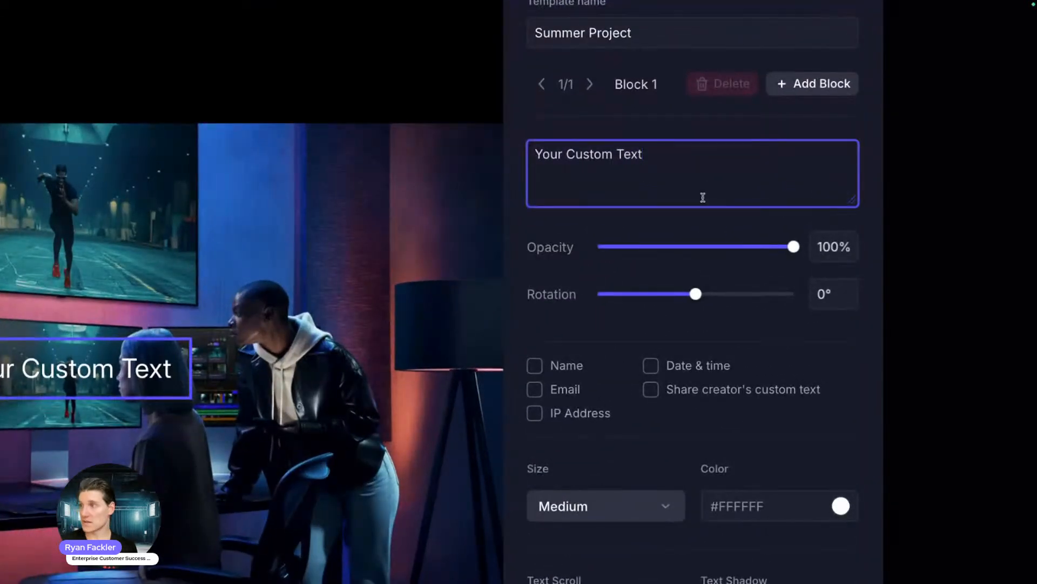
left_click(612, 148)
left_click(599, 152)
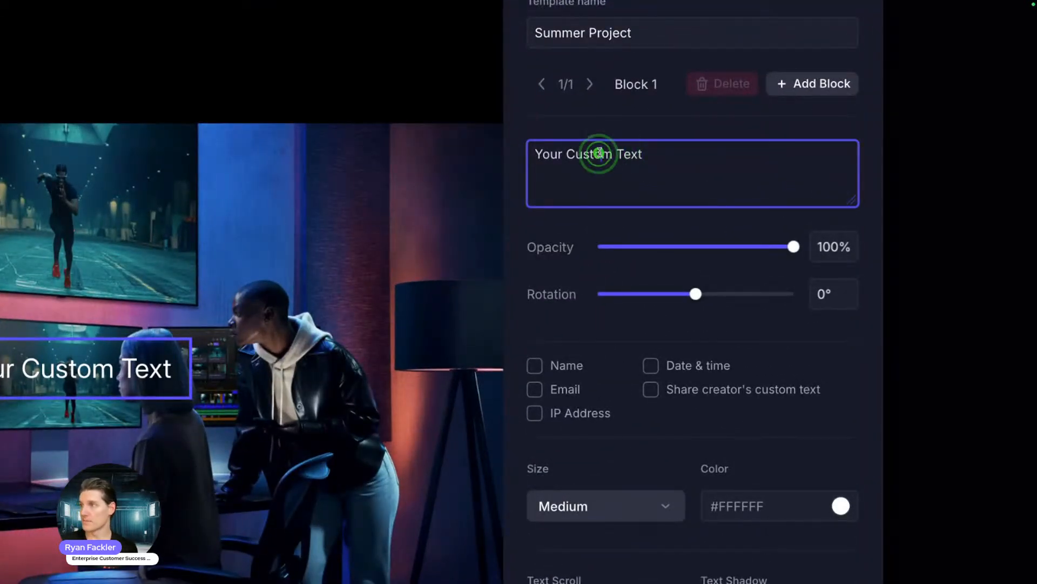
left_click(665, 156)
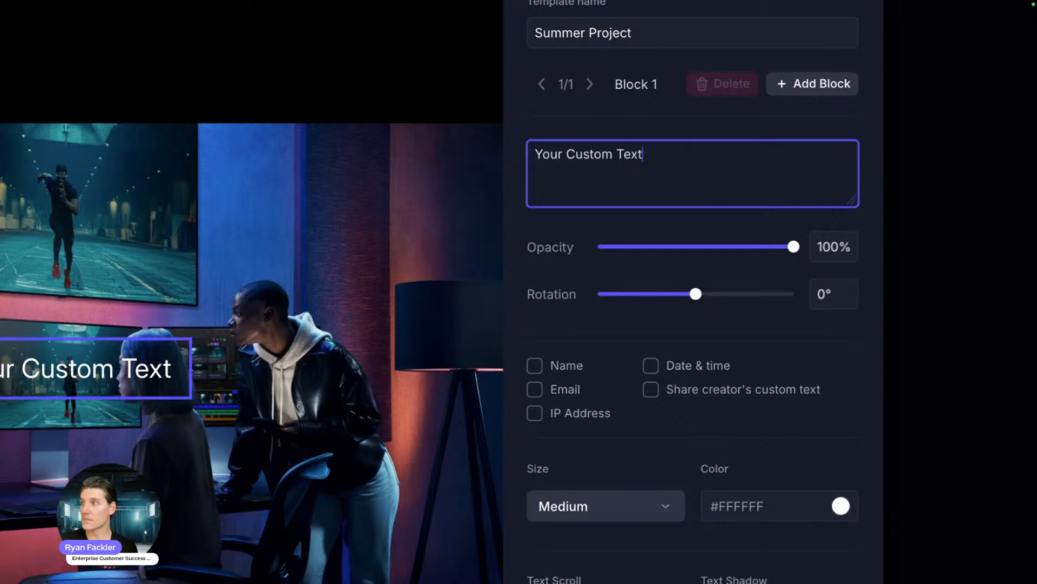
key("BackSpace")
key("BackSpace")
key("BackSpace")
key("BackSpace")
key("BackSpace")
key("BackSpace")
key("BackSpace")
key("BackSpace")
key("BackSpace")
key("BackSpace")
key("BackSpace")
key("BackSpace")
key("BackSpace")
key("BackSpace")
key("BackSpace")
key("BackSpace")
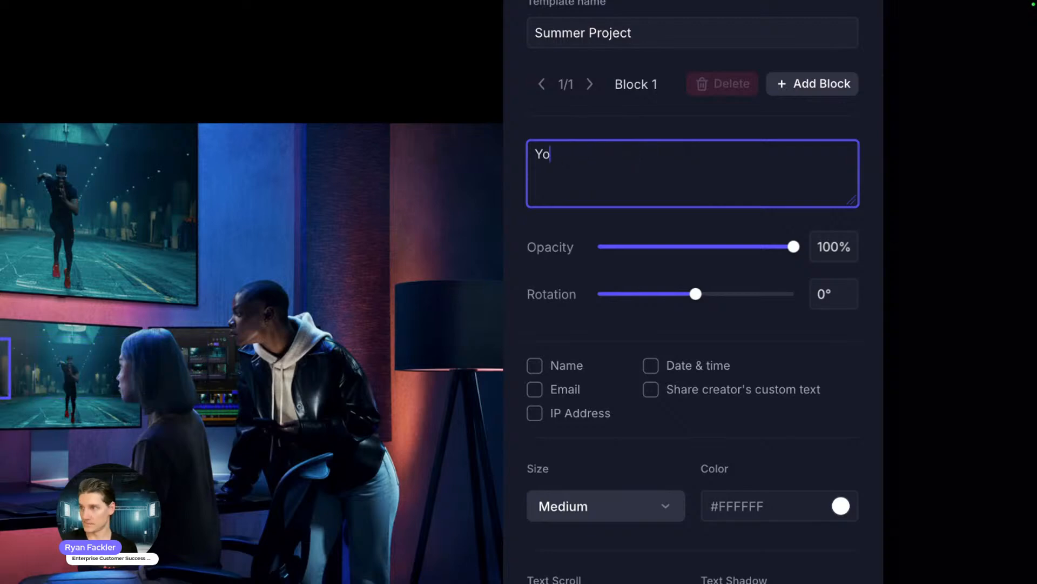
type("Project Sunshine")
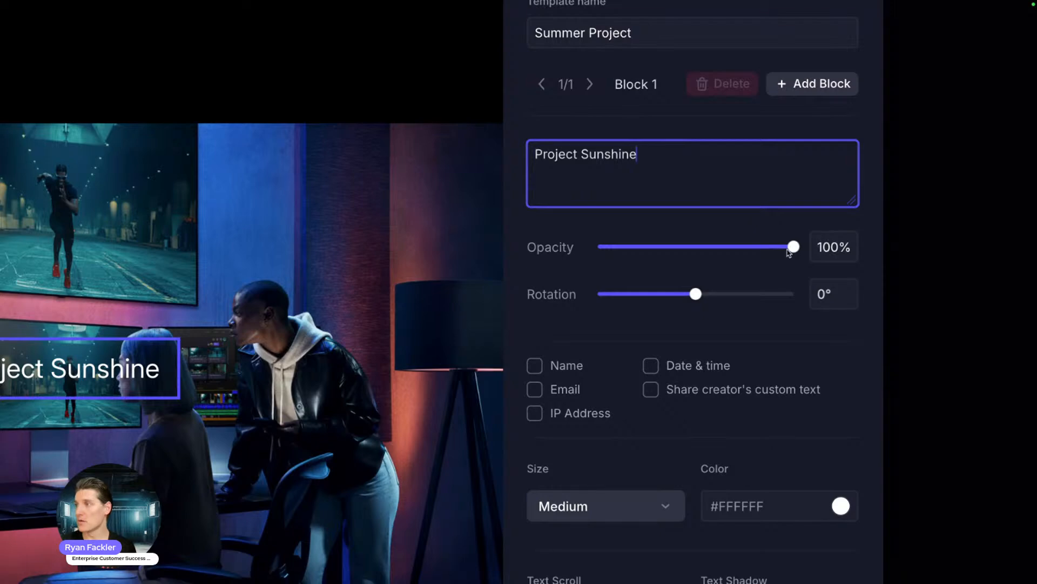
Step: Keep 100% opacity, tilt the text slightly, and add viewer name, email, IP address and date & time
mouse_move(793, 246)
left_mouse_down()
mouse_move(674, 247)
mouse_move(795, 246)
left_mouse_up()
mouse_move(695, 294)
left_mouse_down()
mouse_move(719, 297)
mouse_move(674, 296)
mouse_move(696, 295)
left_mouse_up()
scroll(553, 337, "down", 1)
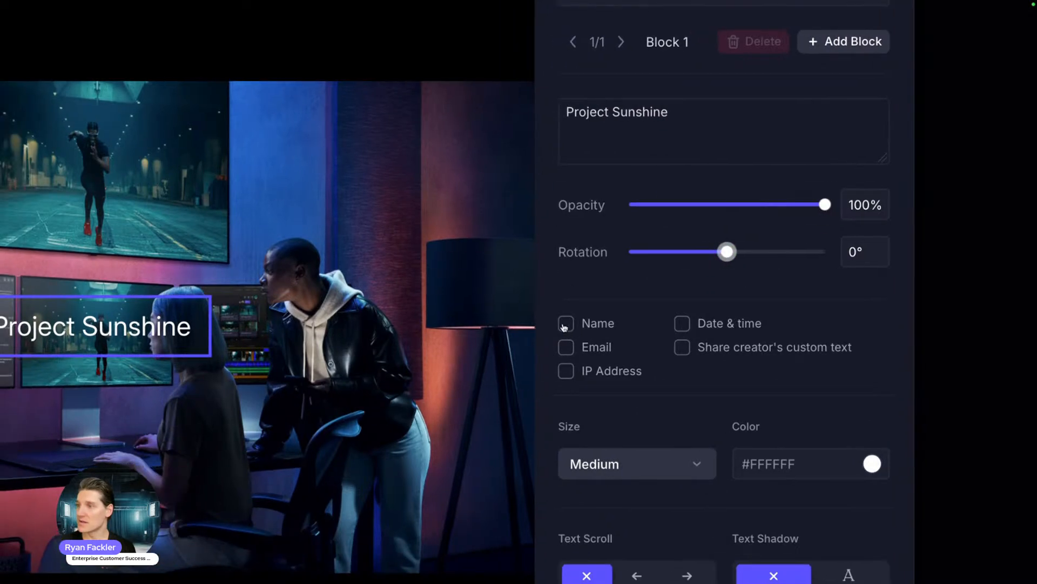
left_click(534, 323)
left_click(534, 349)
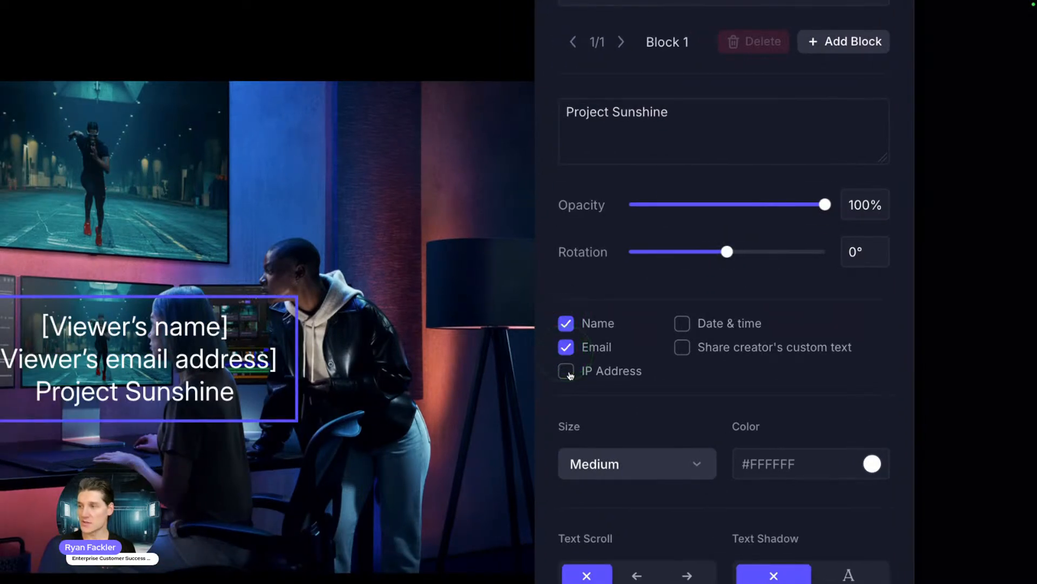
left_click(567, 371)
left_click(683, 324)
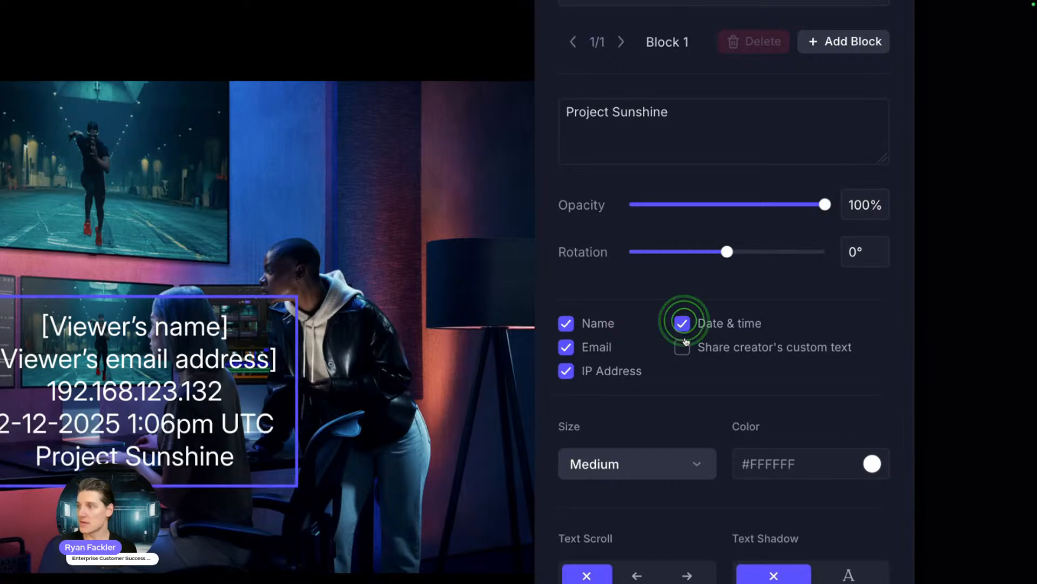
left_click(681, 347)
left_click(682, 347)
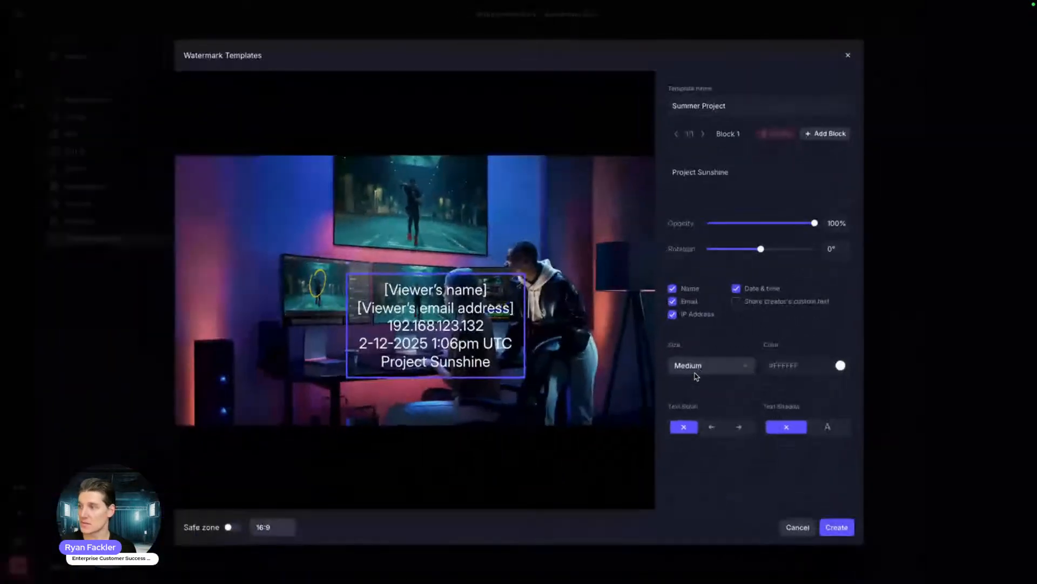
Step: Make the watermark text Large, colour #6F76F1, and scrolling across the frame
left_click(631, 465)
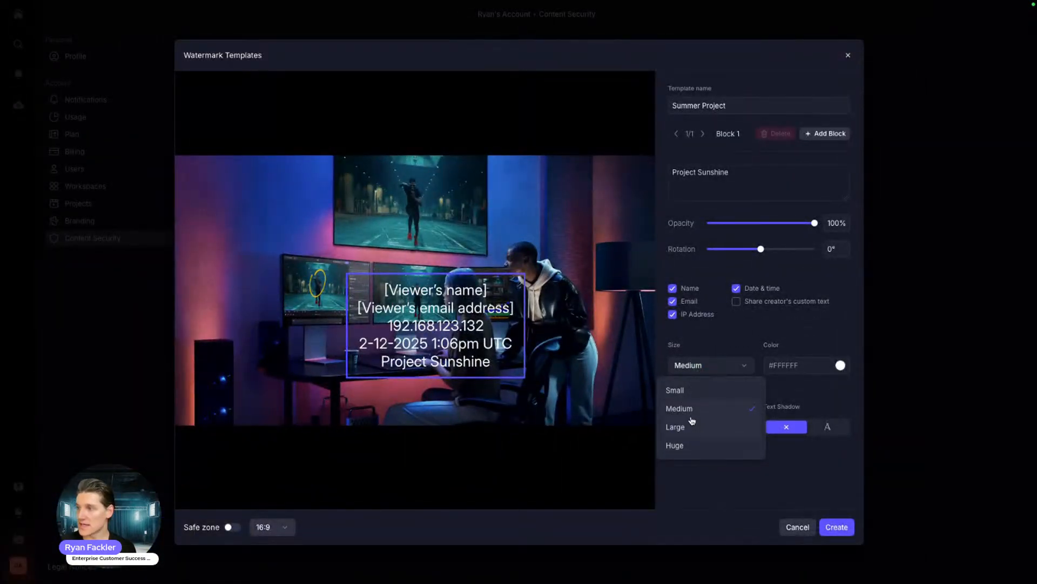
left_click(692, 427)
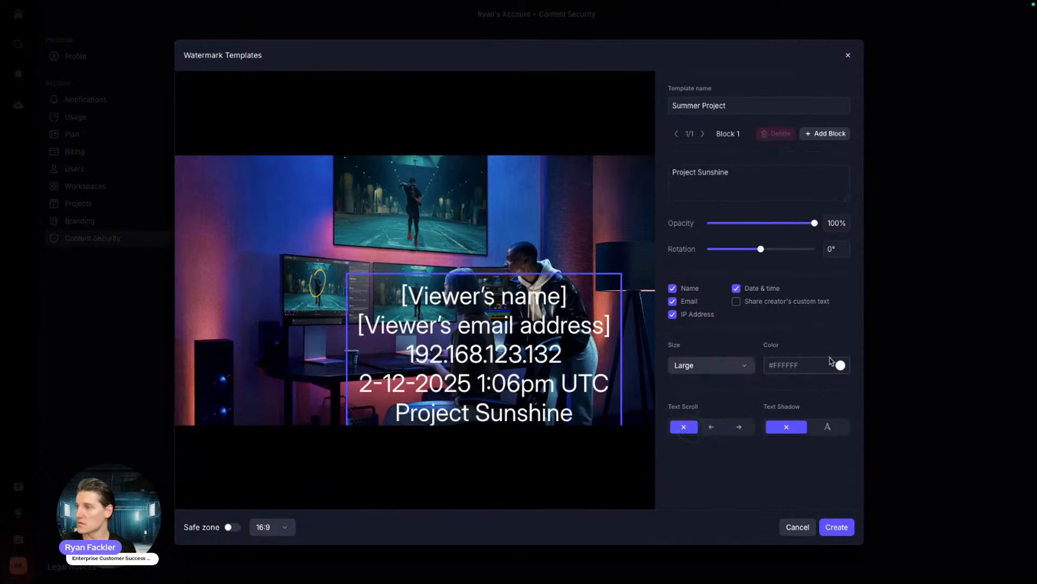
left_click(841, 366)
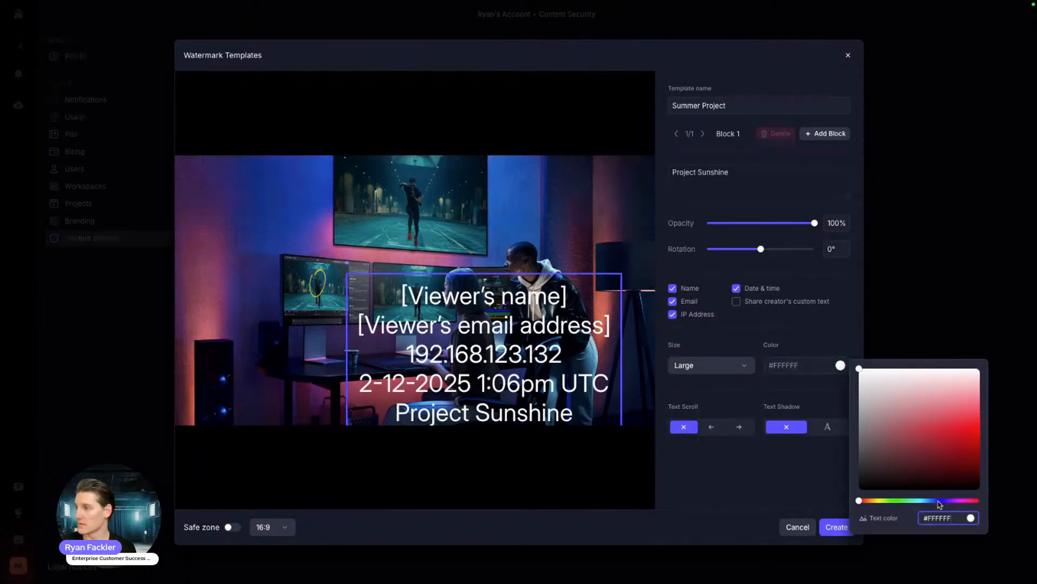
left_click(939, 502)
left_click(966, 431)
left_click(959, 408)
left_click(931, 313)
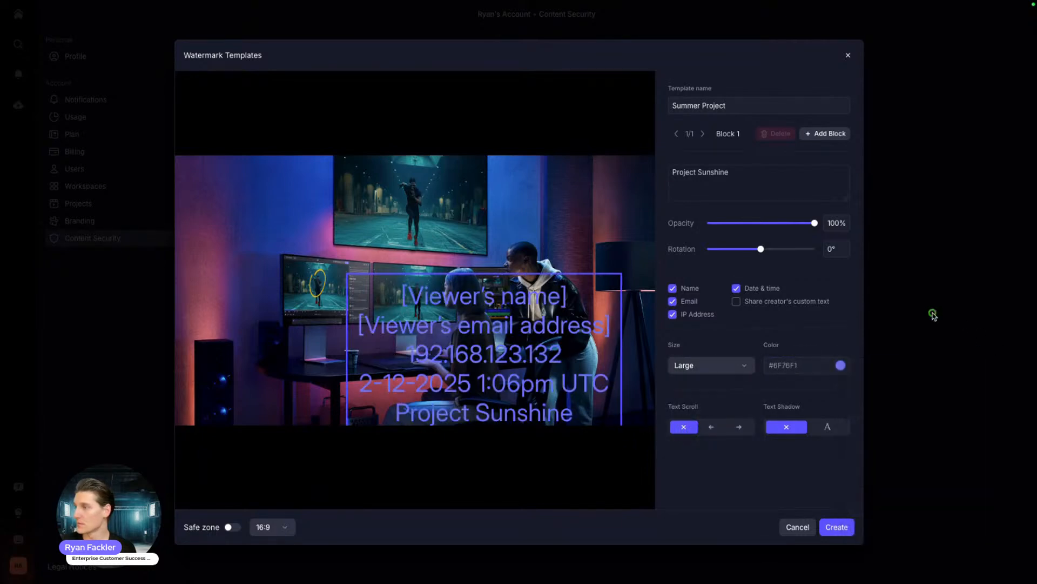
left_click(740, 427)
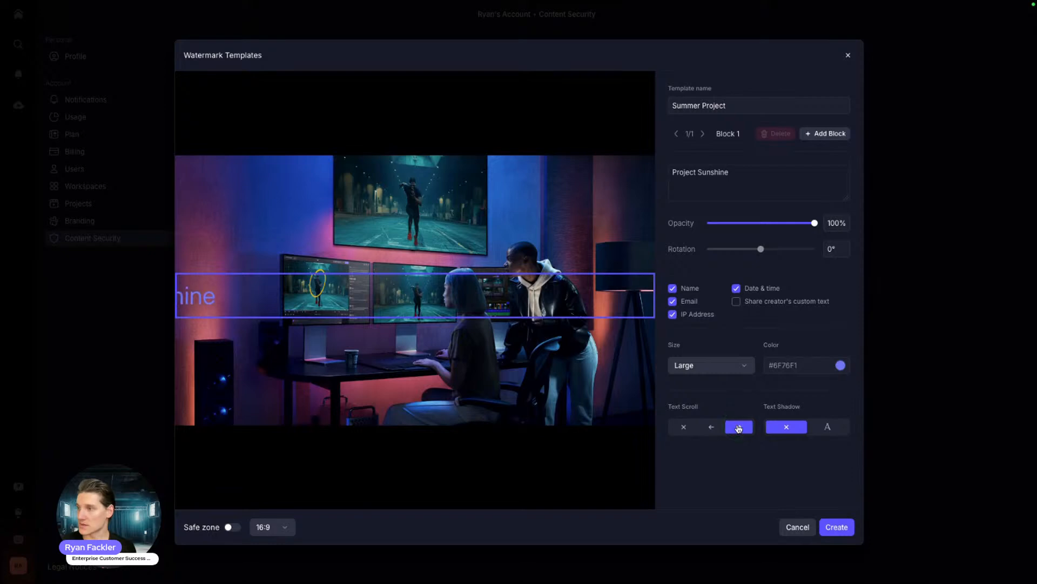
Step: Add a New Watermark block at the upper left and save the Summer Project template
left_click(824, 134)
left_click_drag(449, 300, 241, 196)
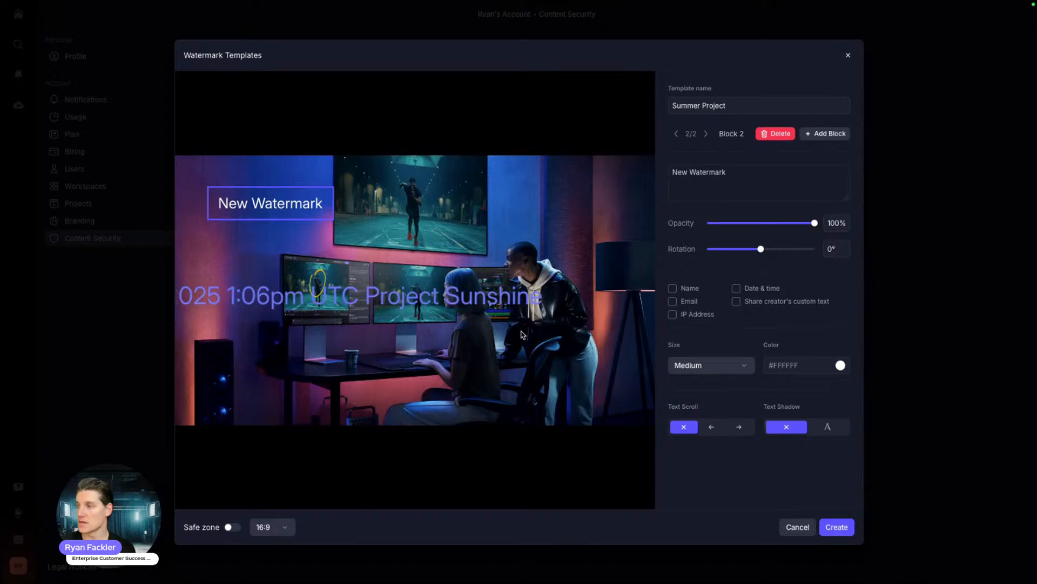
left_click(837, 527)
left_click(837, 527)
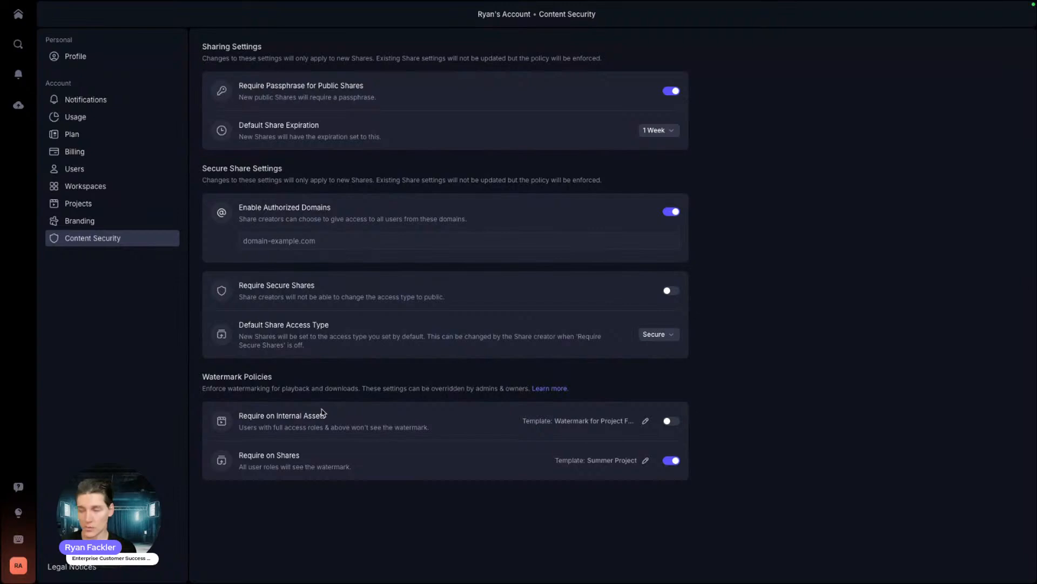
Step: Return to the account home page and look over the workspaces, including the empty Summer Campaign
left_click(18, 15)
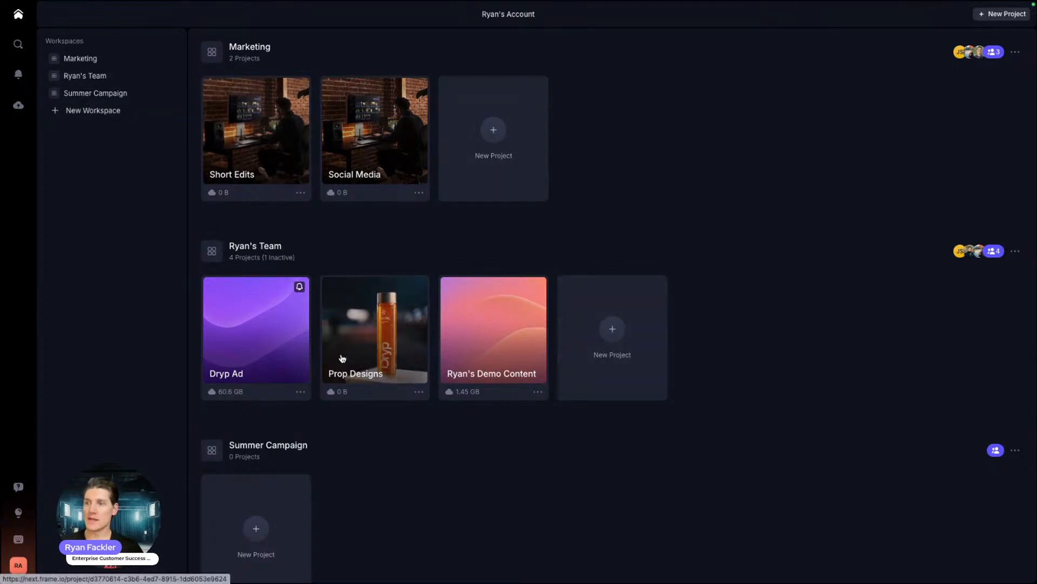
scroll(342, 359, "down", 2)
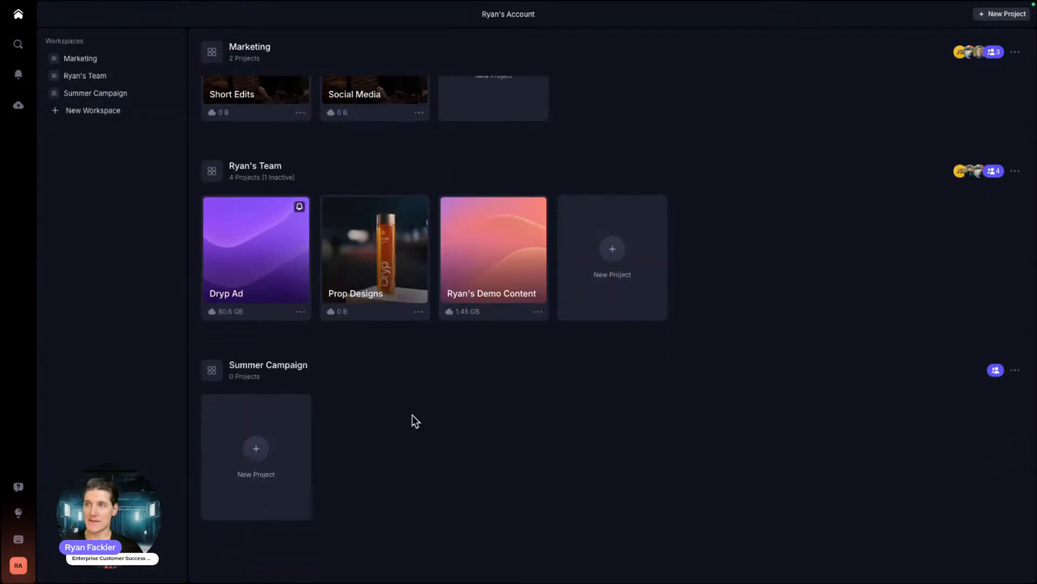
scroll(413, 420, "up", 2)
scroll(800, 246, "down", 2)
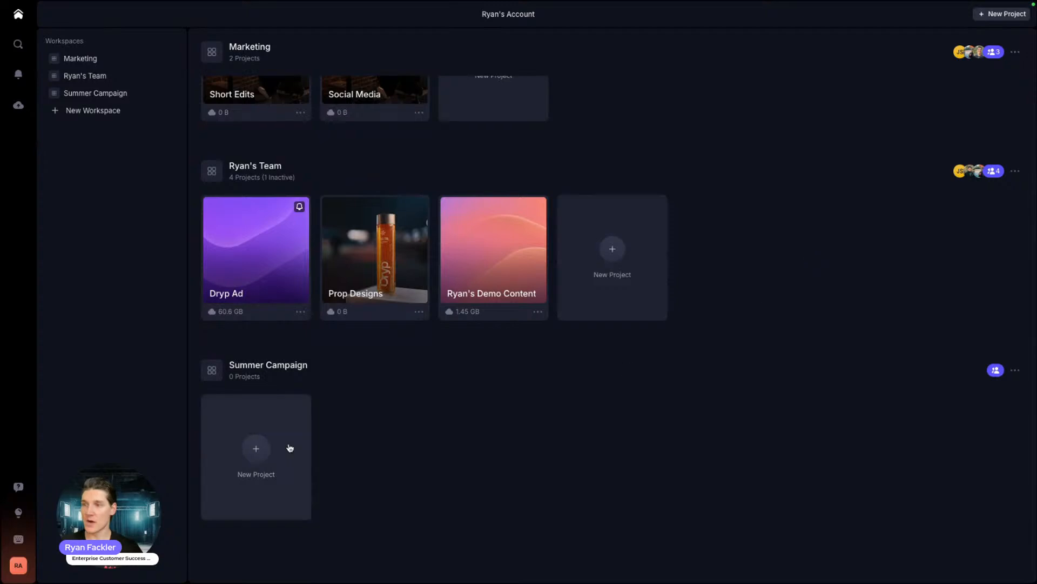
scroll(255, 516, "up", 2)
scroll(255, 497, "down", 2)
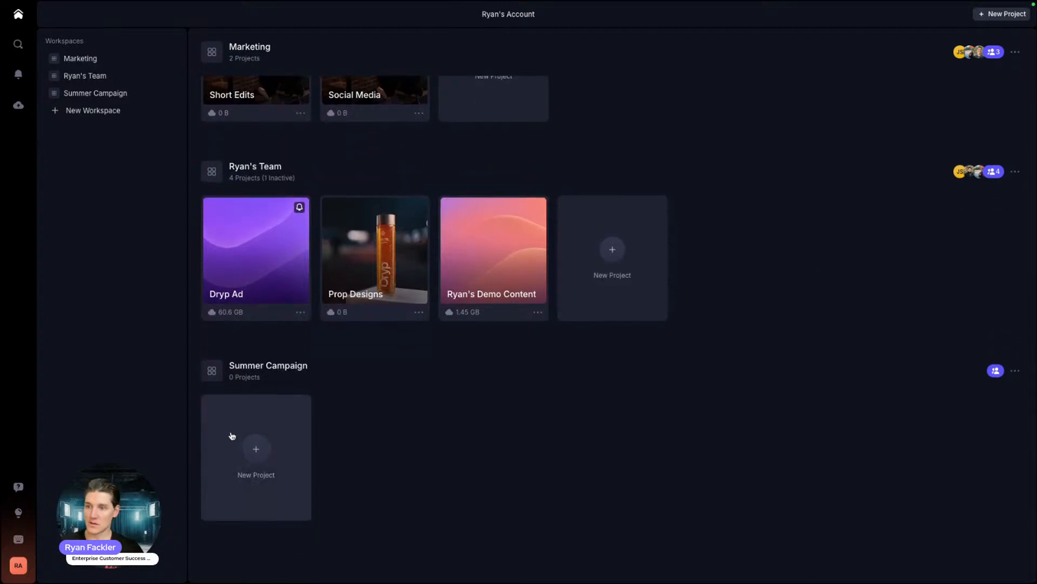
Step: Start a new Summer Campaign project using the Blank template instead of Digital Video Production
left_click(273, 453)
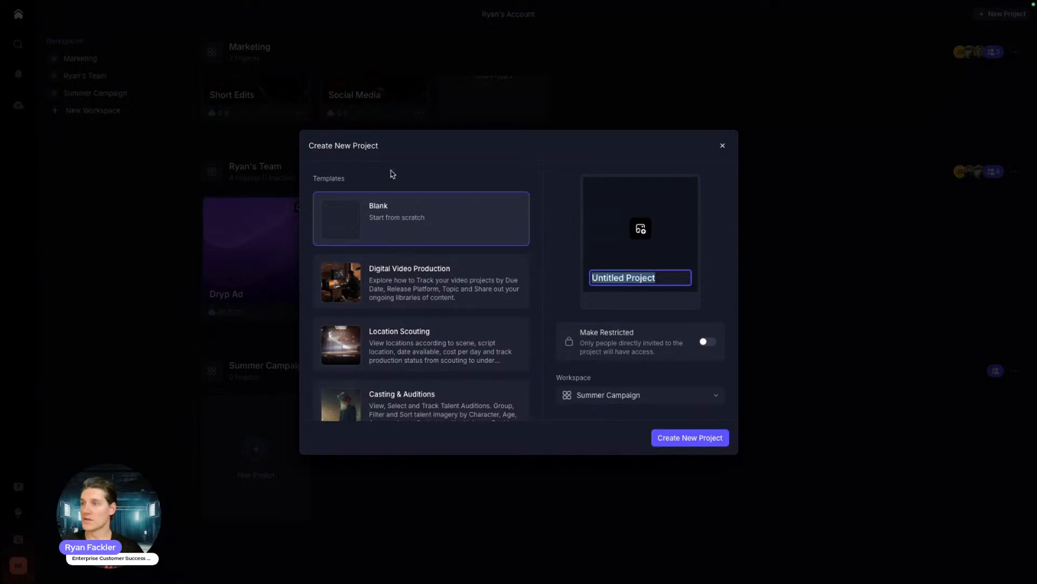
scroll(422, 316, "down", 5)
scroll(422, 316, "up", 4)
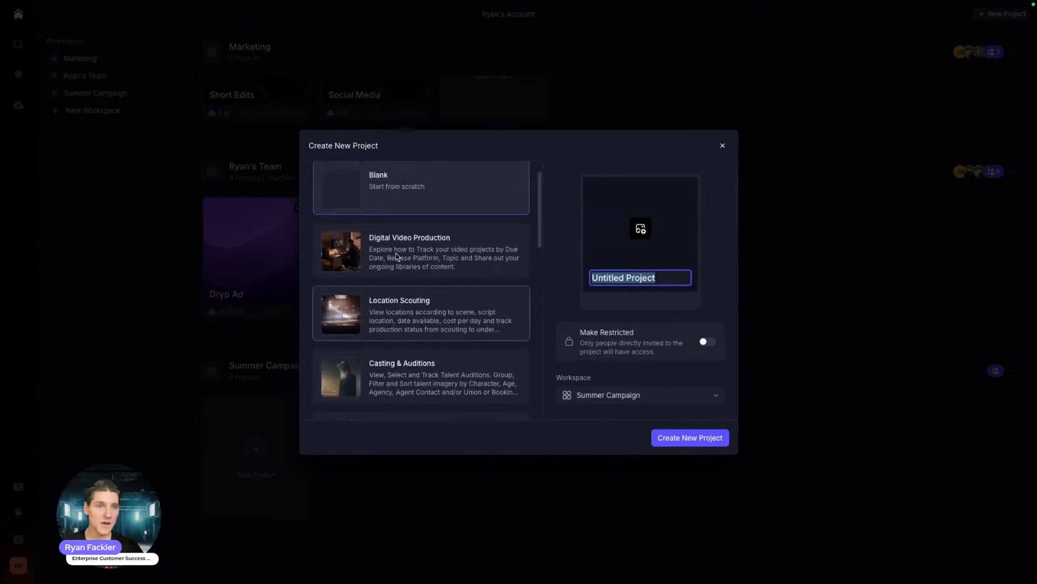
scroll(396, 257, "up", 1)
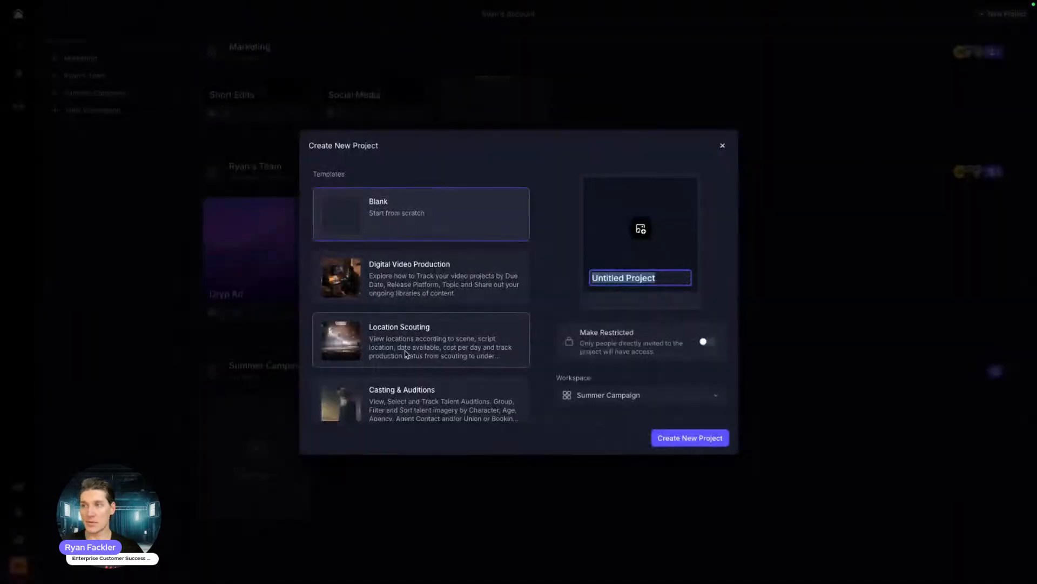
scroll(400, 287, "down", 2)
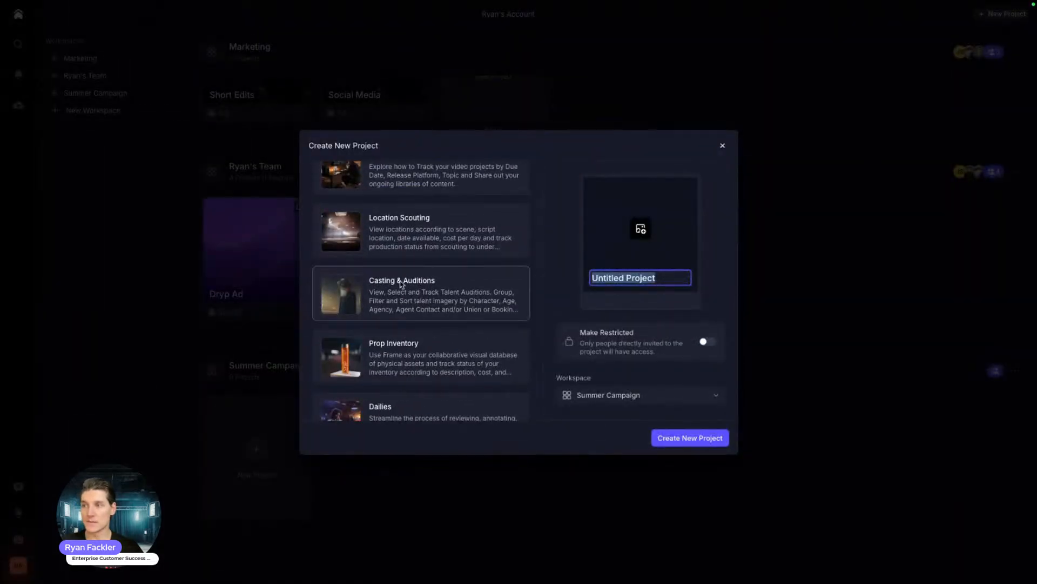
scroll(426, 306, "down", 2)
scroll(473, 291, "down", 1)
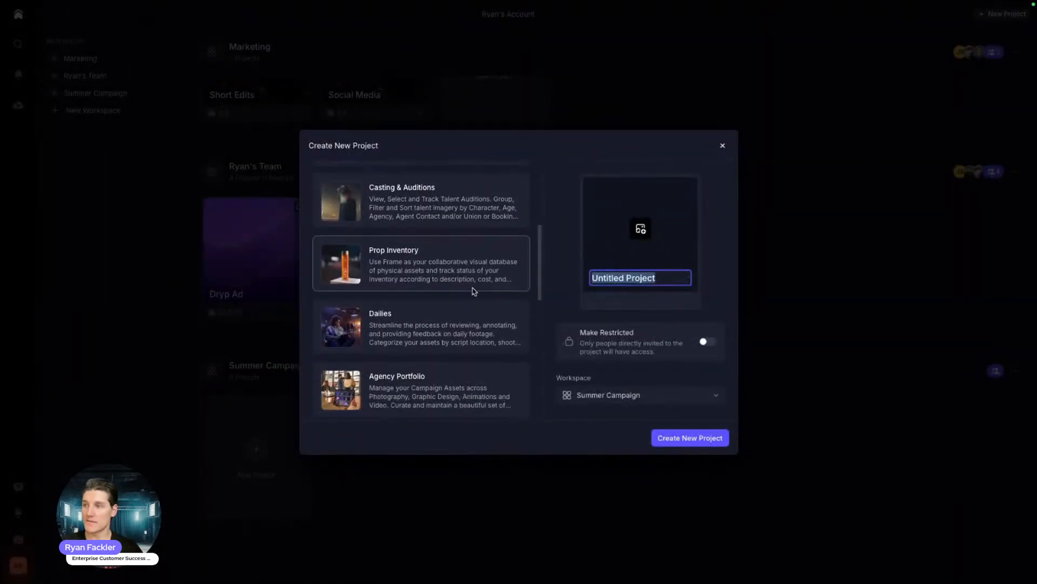
scroll(433, 314, "up", 3)
left_click(419, 296)
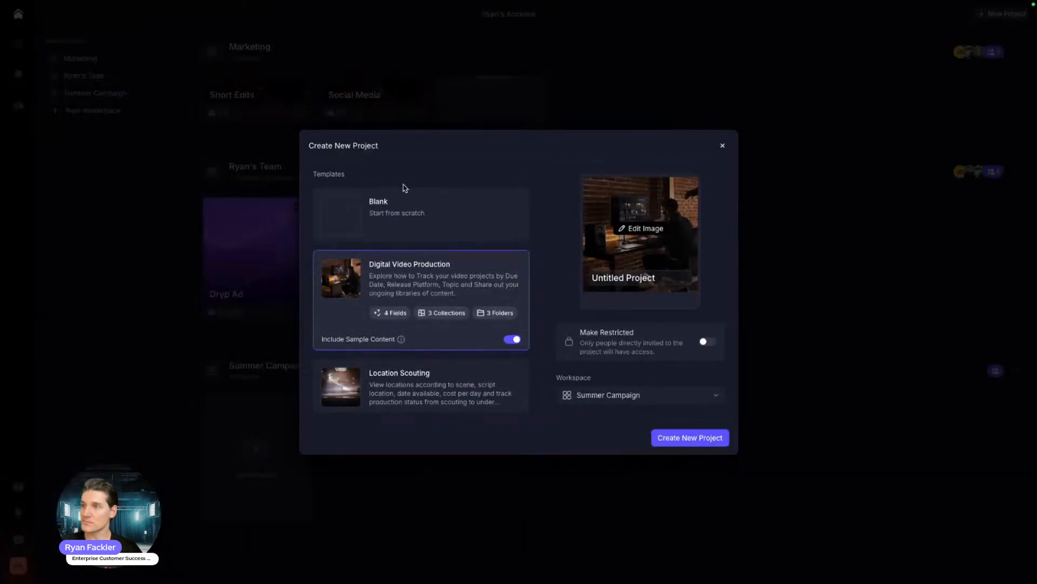
left_click(409, 192)
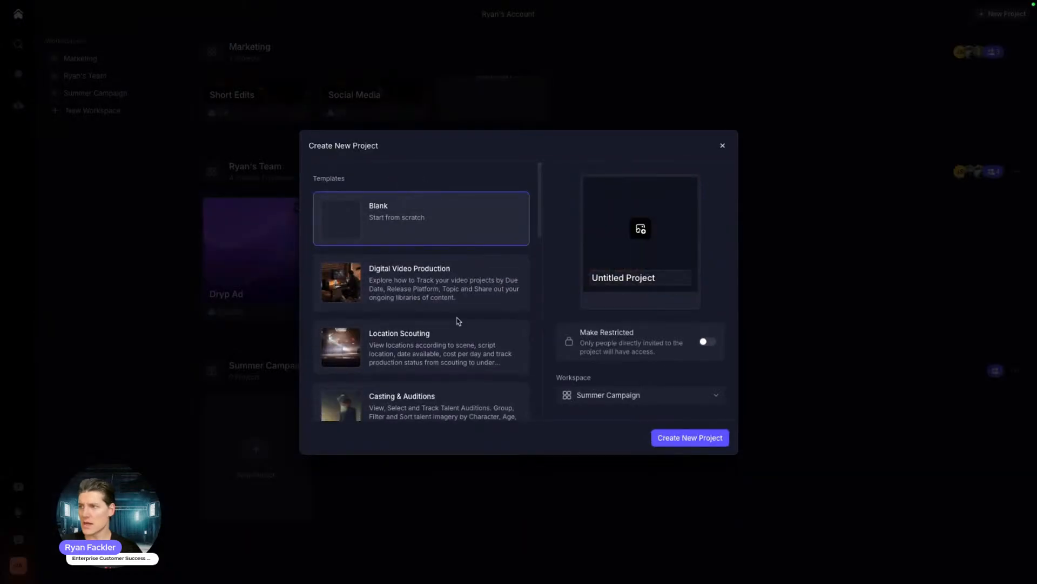
Step: Name the project Casting Photos and create it
left_click(617, 280)
type("Casting Photos")
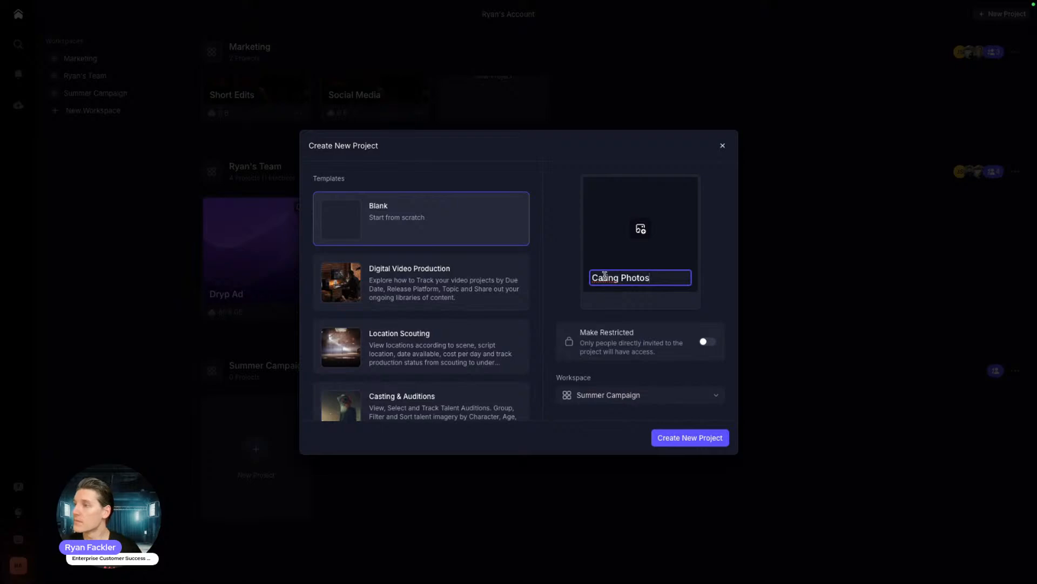
left_click(691, 438)
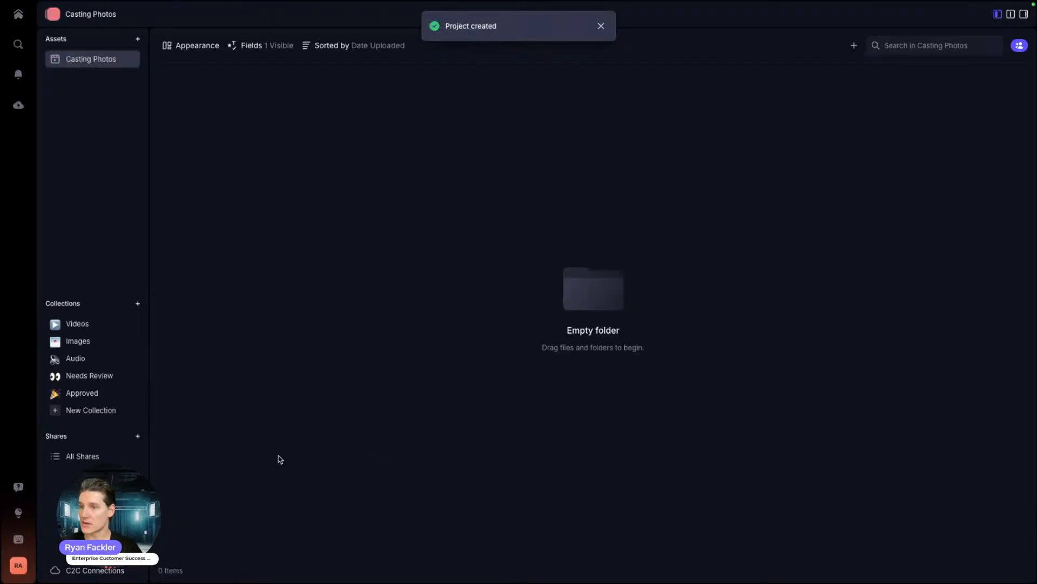
Step: Go back to the home dashboard showing Casting Photos under Summer Campaign
left_click(13, 20)
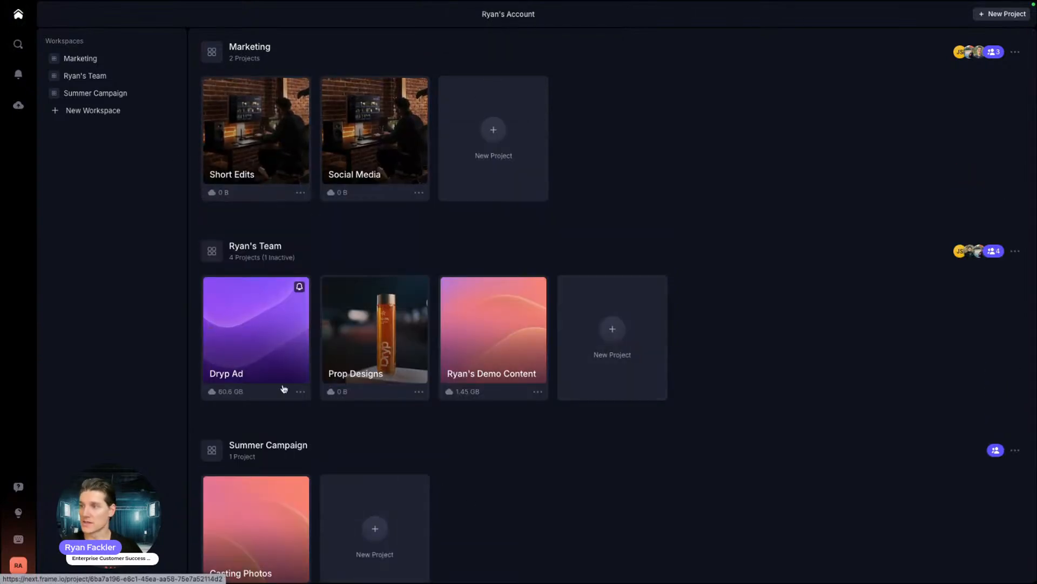
scroll(273, 390, "down", 3)
scroll(195, 244, "up", 2)
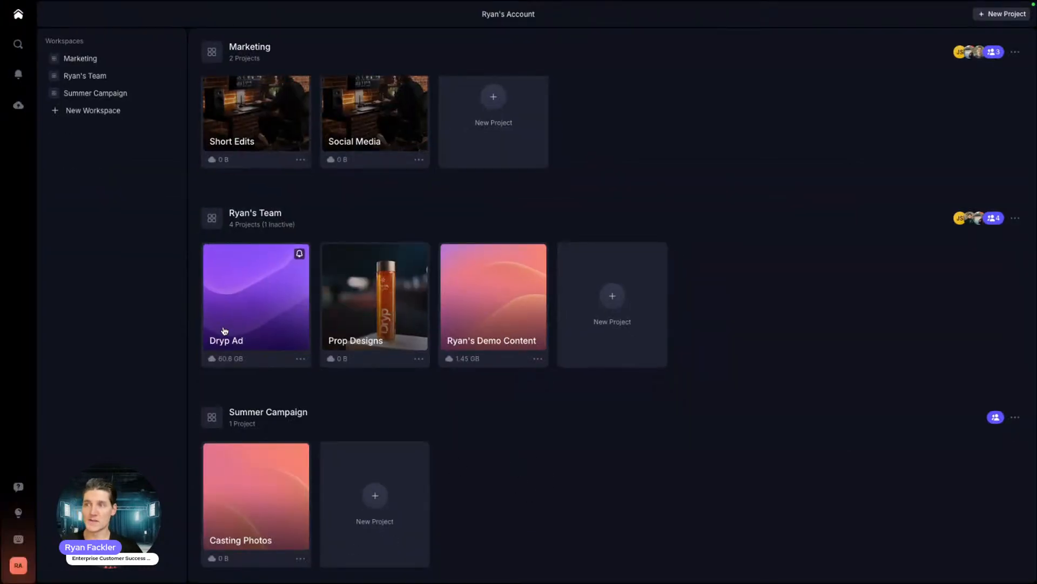
Step: Mark Ryan's Demo Content inactive and show all Ryan's Team projects, including inactive ones
left_click(538, 358)
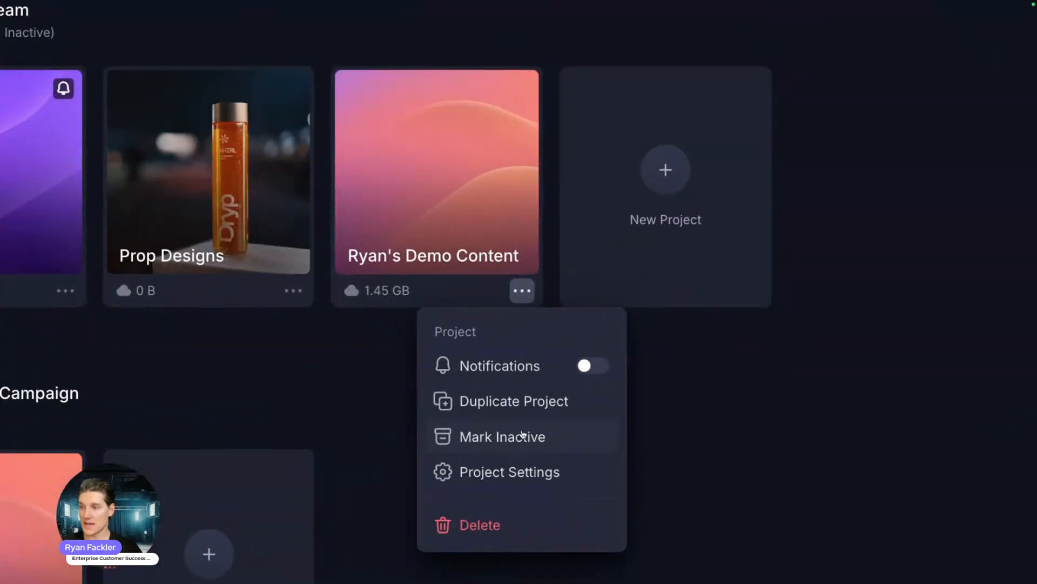
left_click(498, 437)
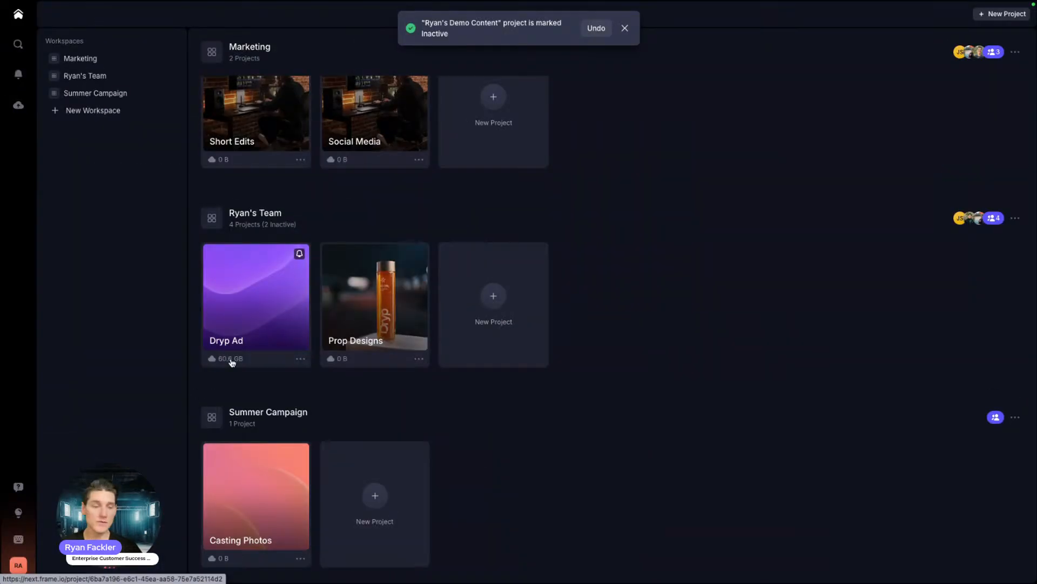
left_click(1016, 217)
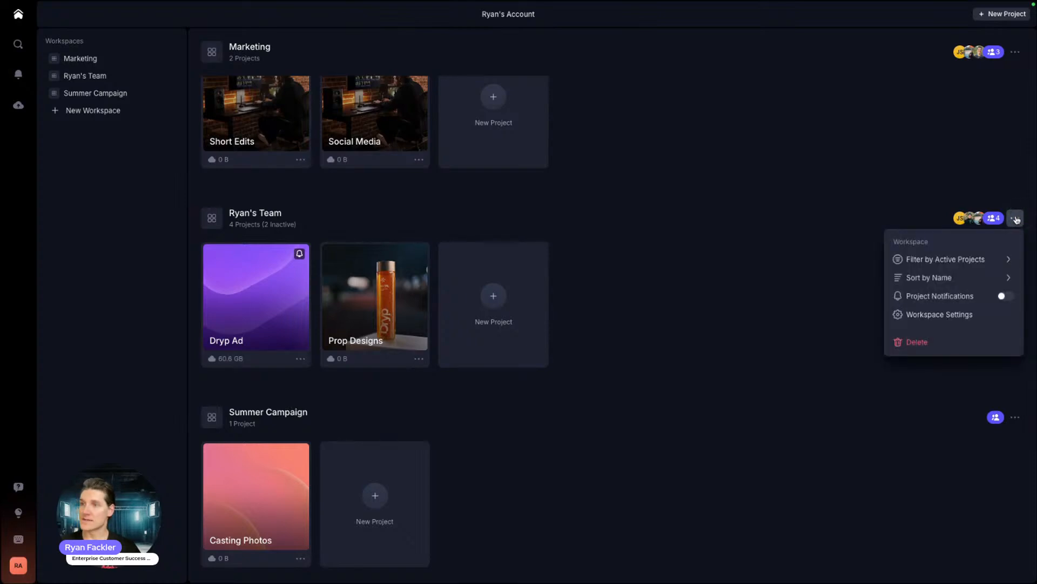
mouse_move(934, 261)
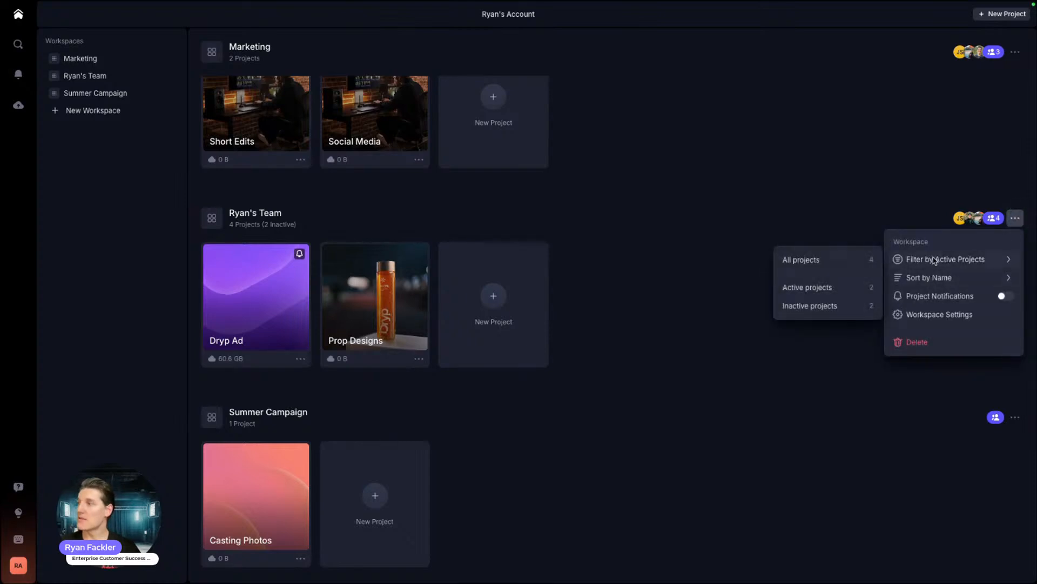
left_click(838, 260)
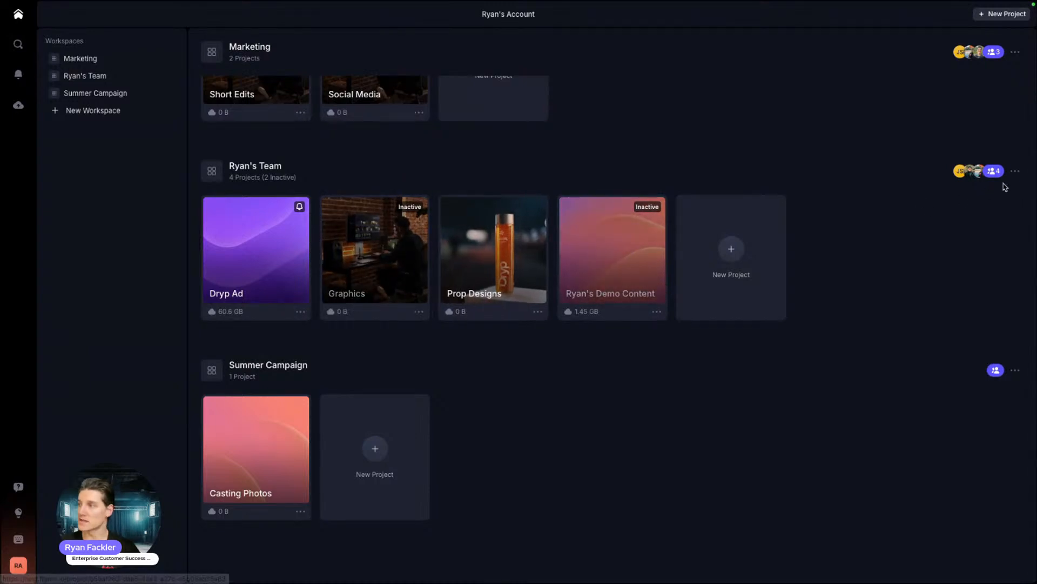
Step: Filter Ryan's Team to active projects, then to inactive projects only
left_click(1018, 171)
mouse_move(933, 212)
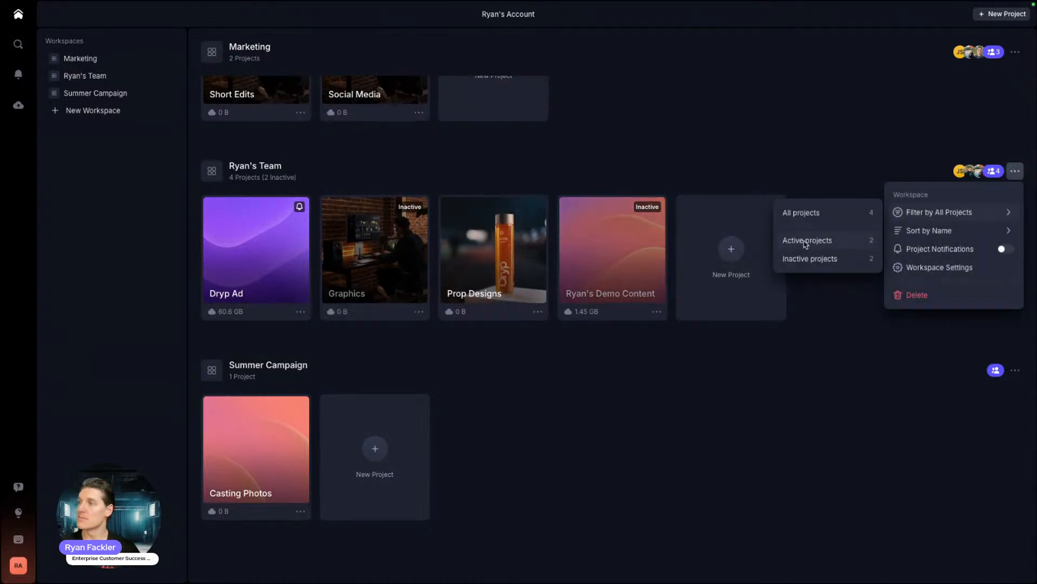
left_click(806, 241)
left_click(1015, 171)
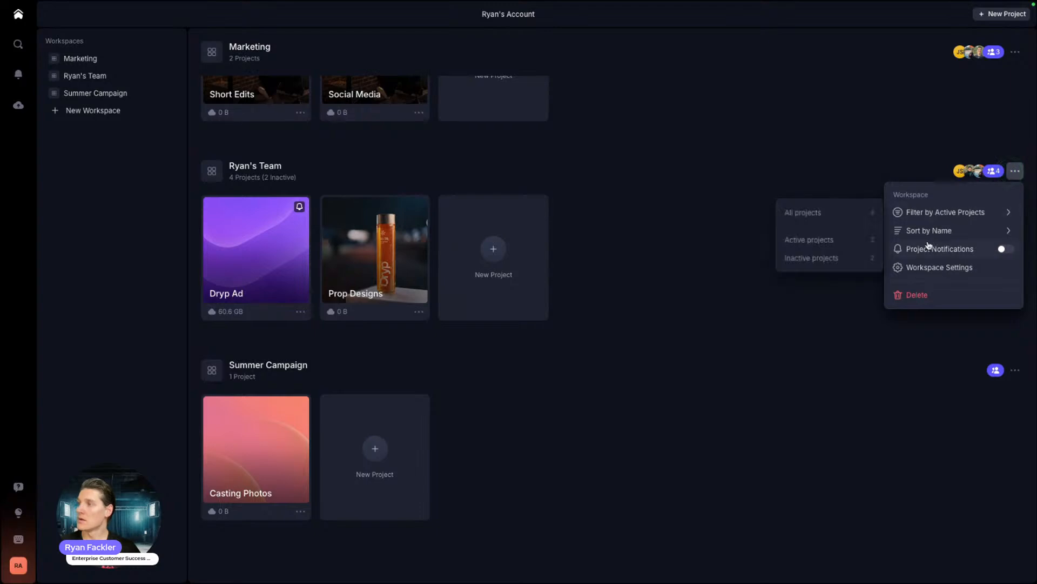
left_click(795, 258)
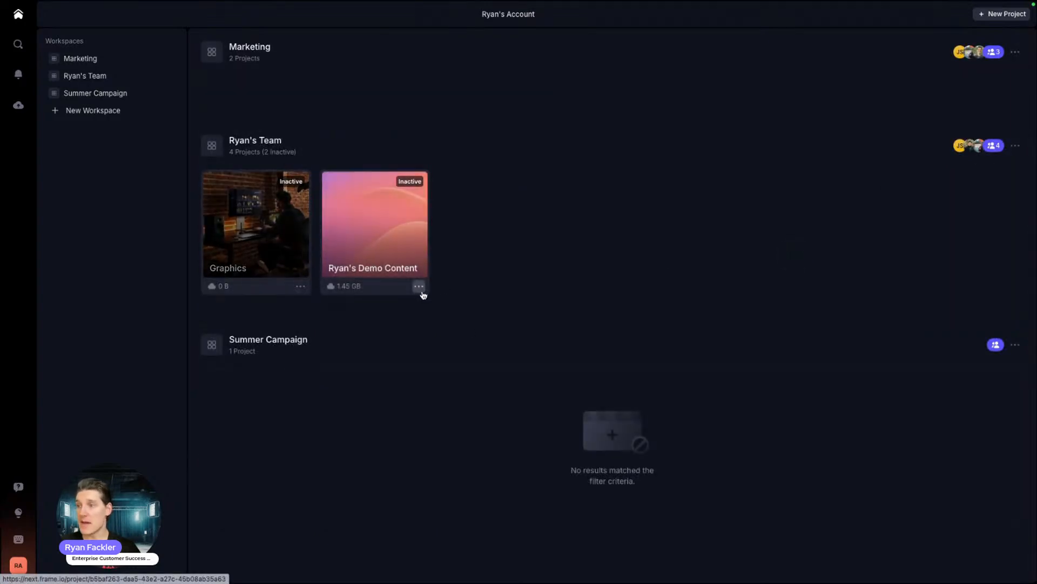
Step: Mark Ryan's Demo Content active again and filter Ryan's Team to active projects
left_click(419, 286)
left_click(415, 346)
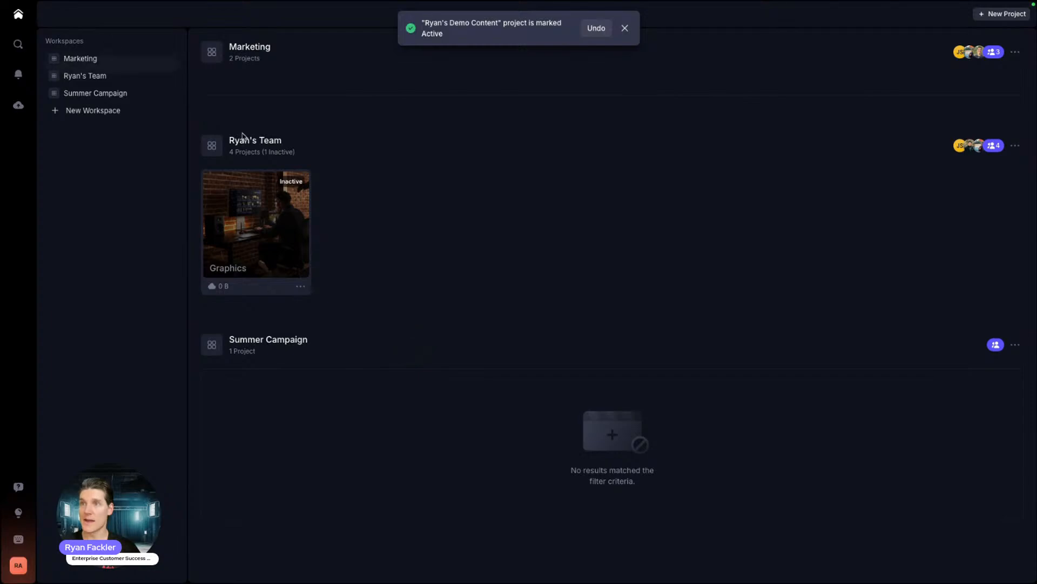
mouse_move(949, 187)
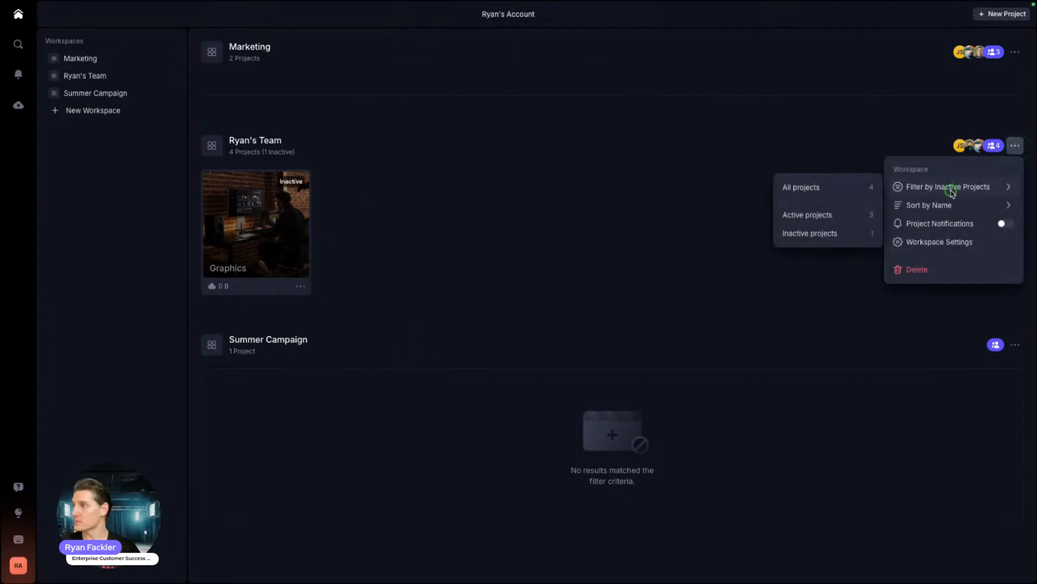
left_click(829, 189)
left_click(1015, 171)
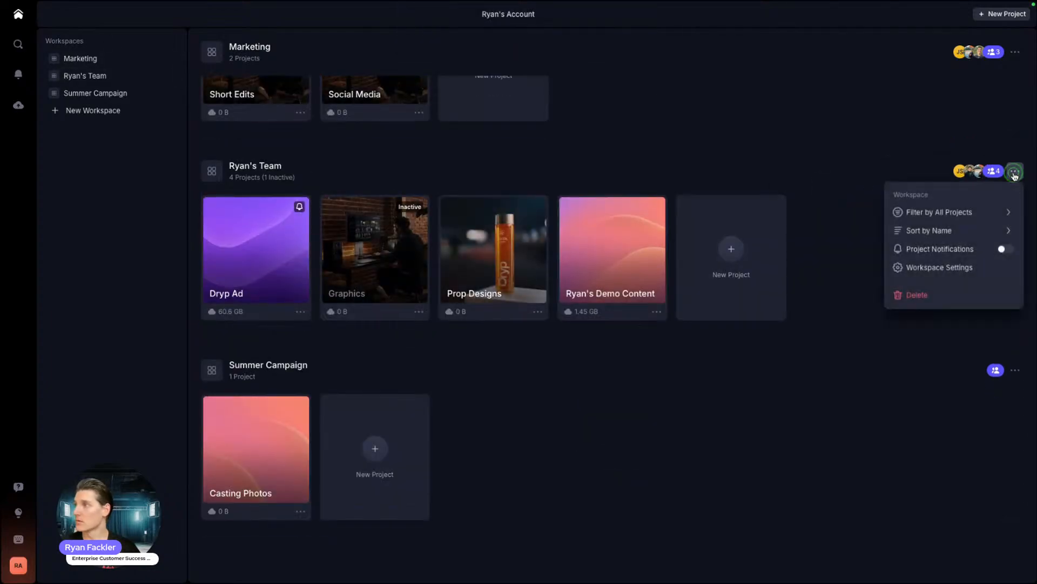
mouse_move(946, 212)
left_click(821, 241)
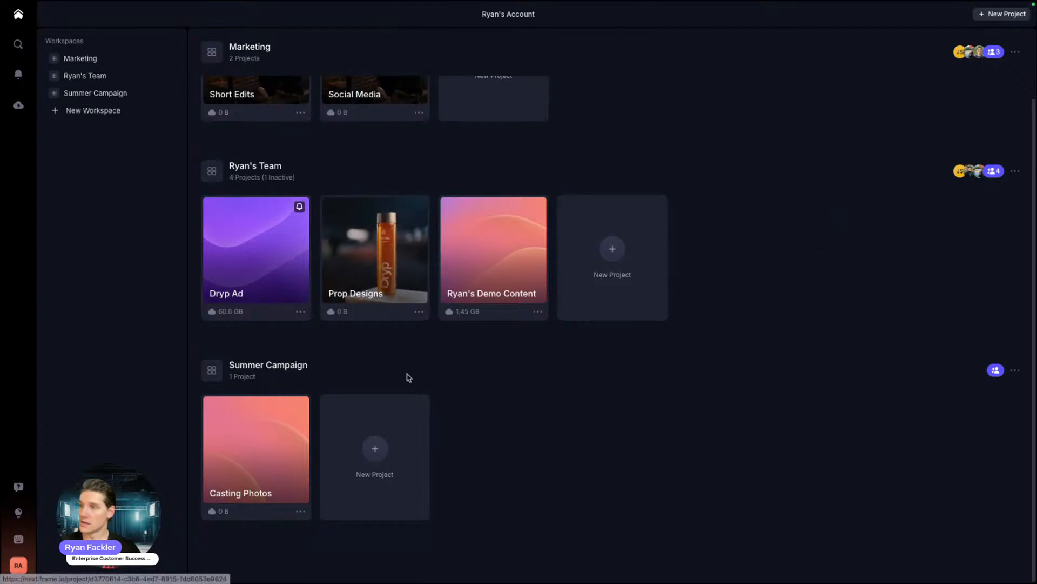
scroll(405, 377, "up", 2)
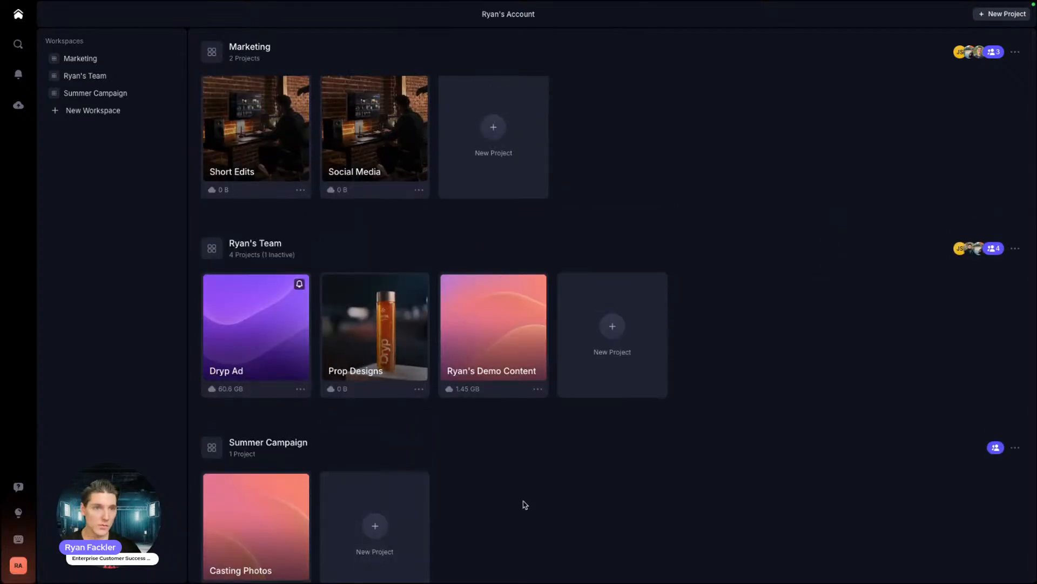
scroll(475, 491, "up", 1)
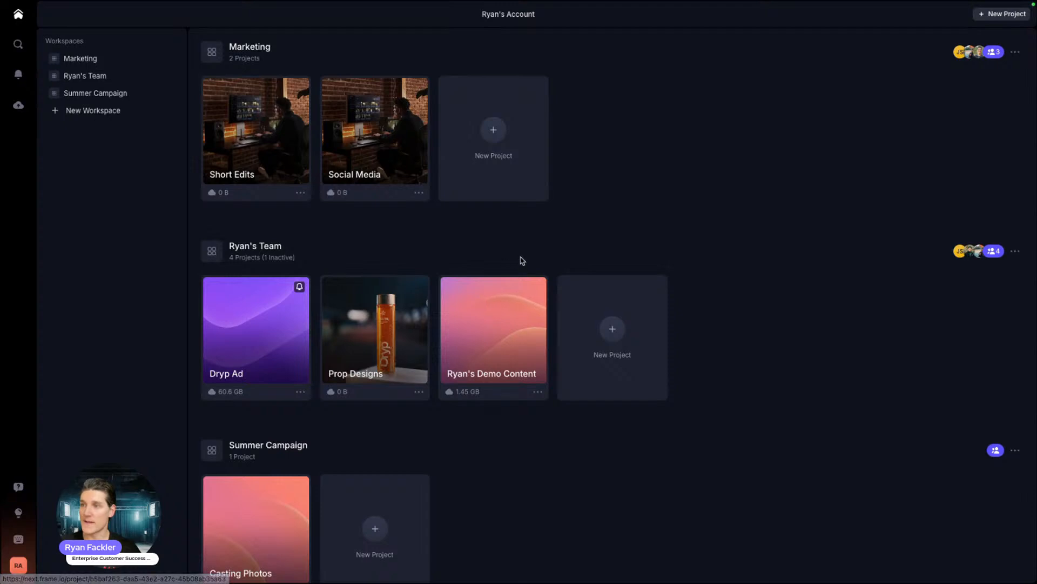
scroll(512, 250, "down", 2)
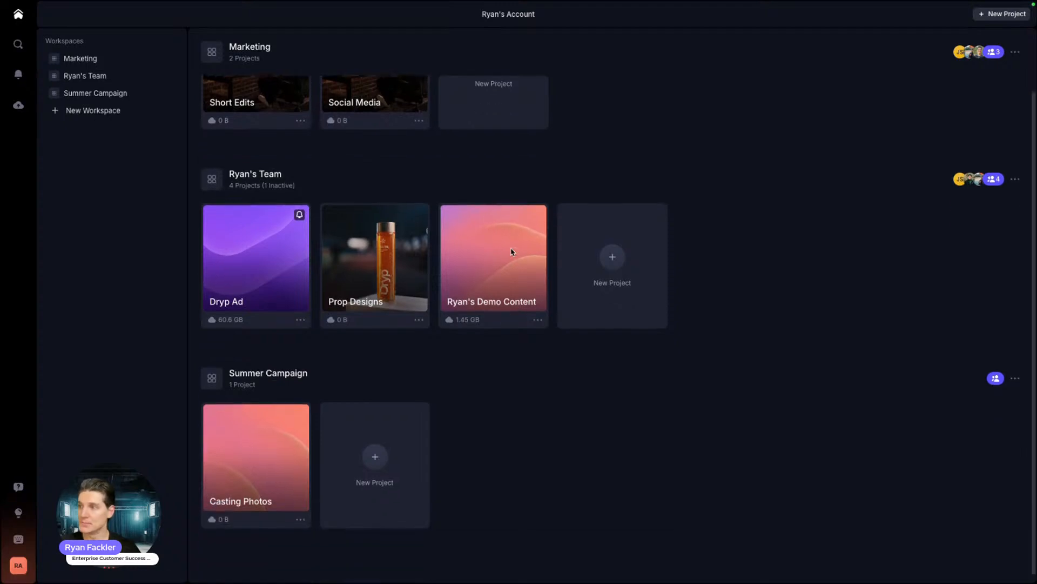
scroll(510, 251, "up", 2)
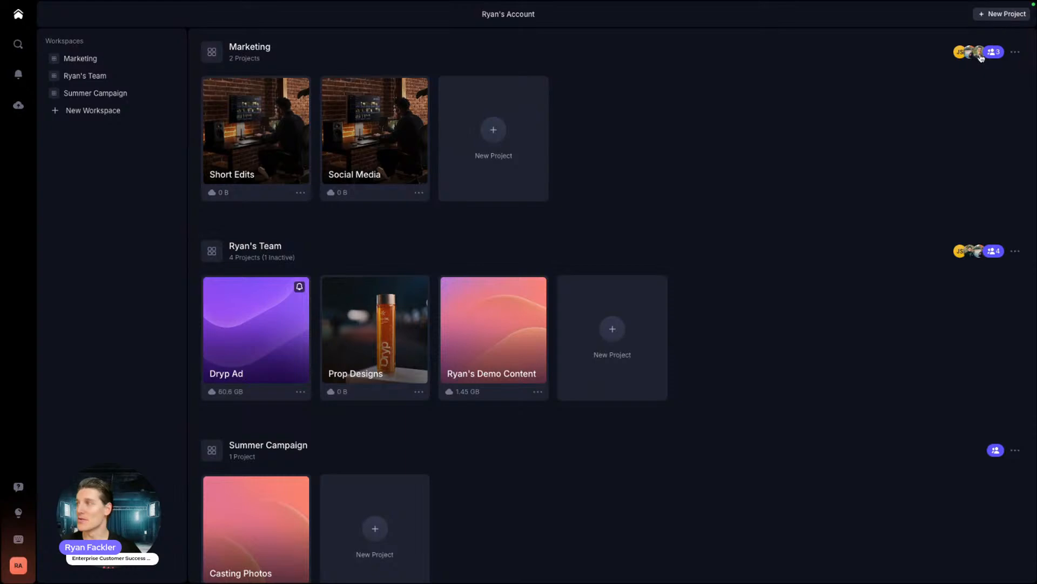
left_click(979, 52)
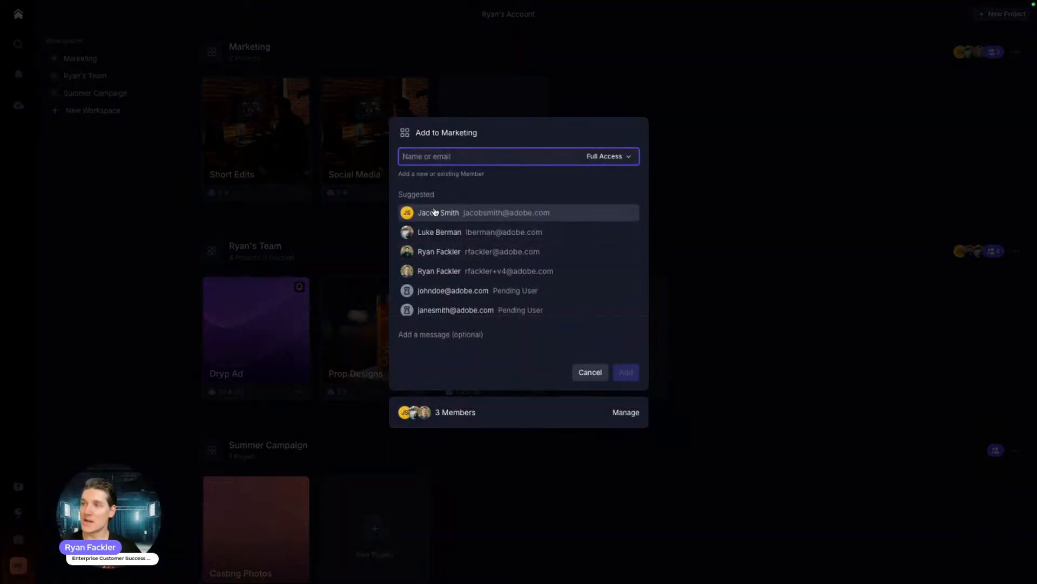
left_click(765, 153)
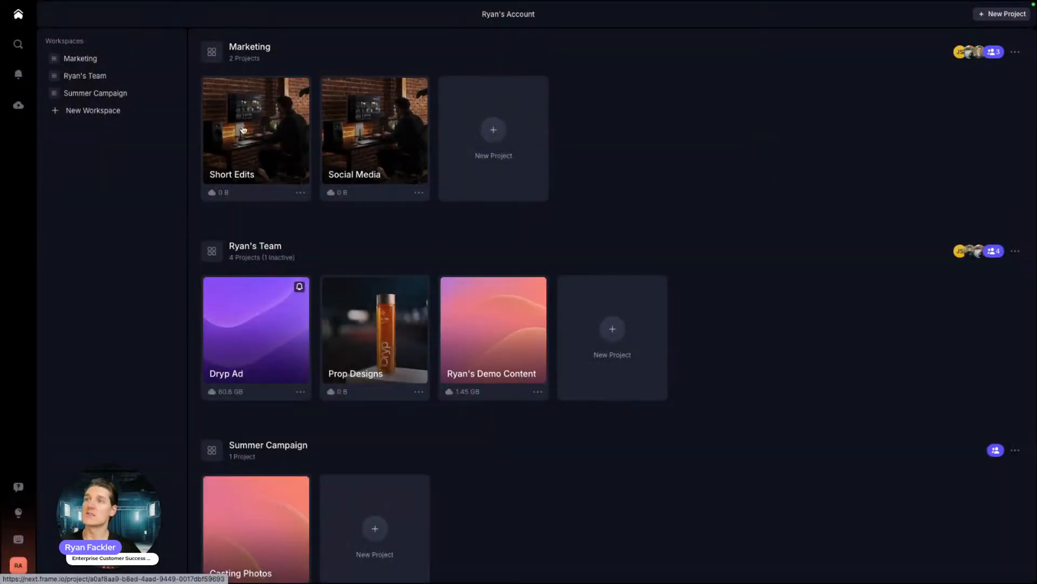
scroll(908, 348, "down", 1)
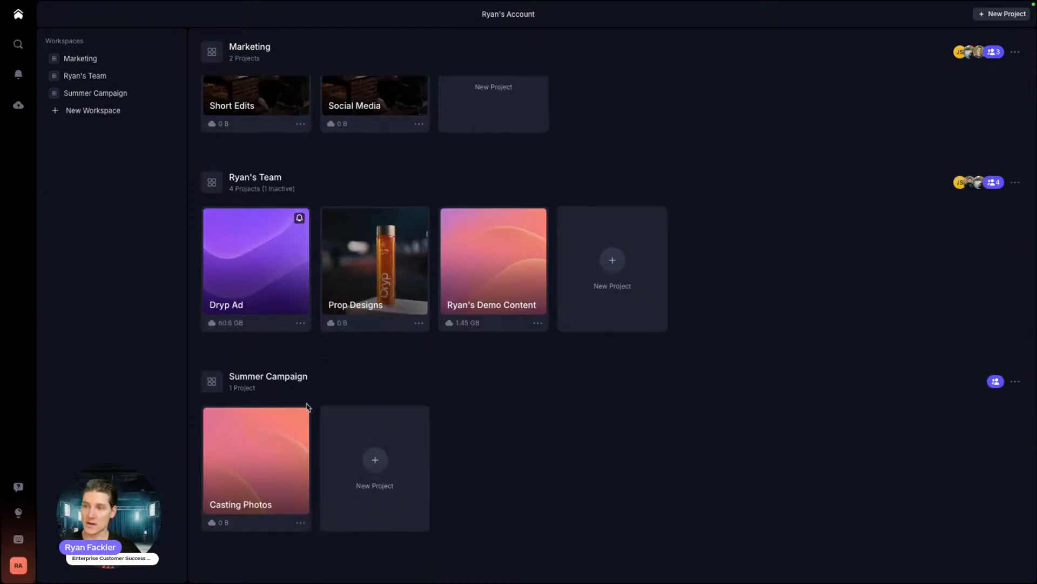
scroll(308, 408, "down", 1)
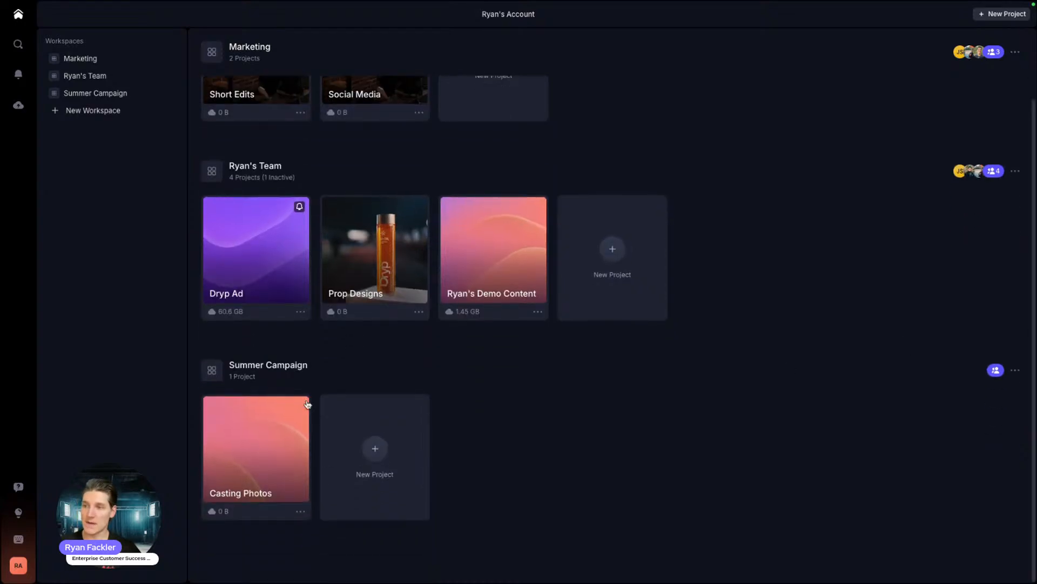
Step: Add the two pending suggested users as full-access members of Summer Campaign
left_click(996, 371)
left_click(454, 292)
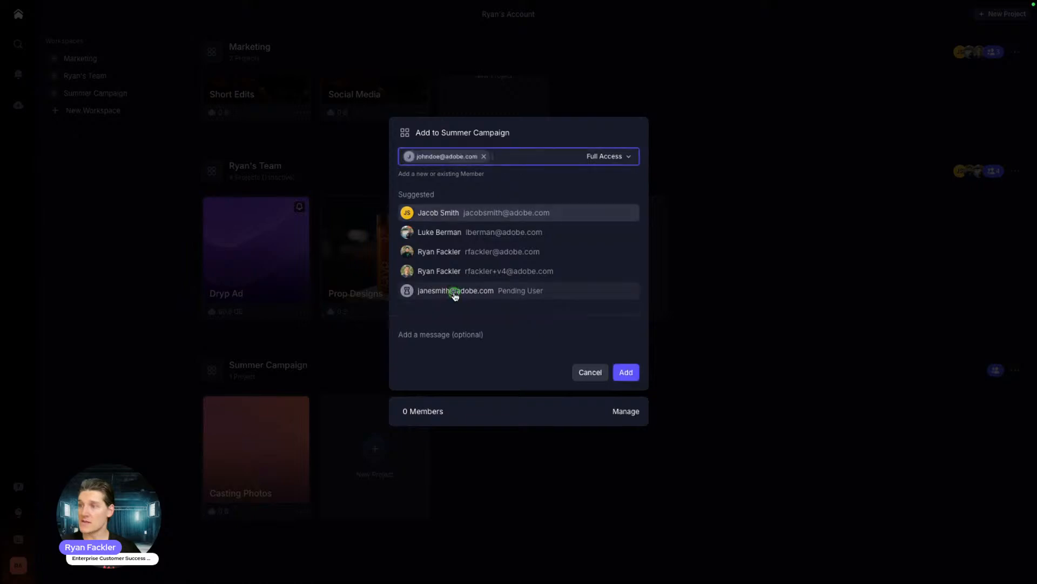
left_click(468, 291)
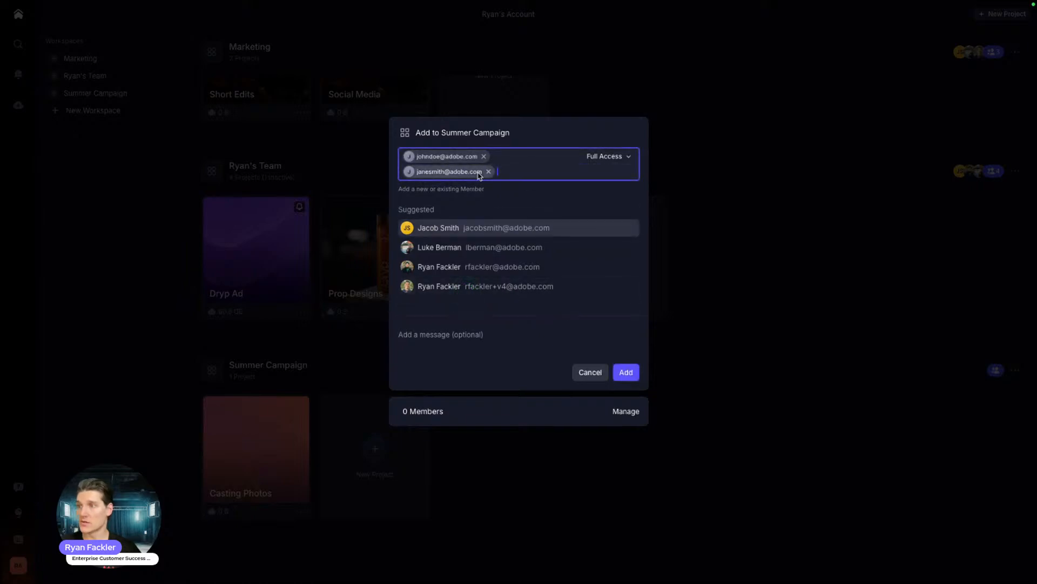
left_click(627, 372)
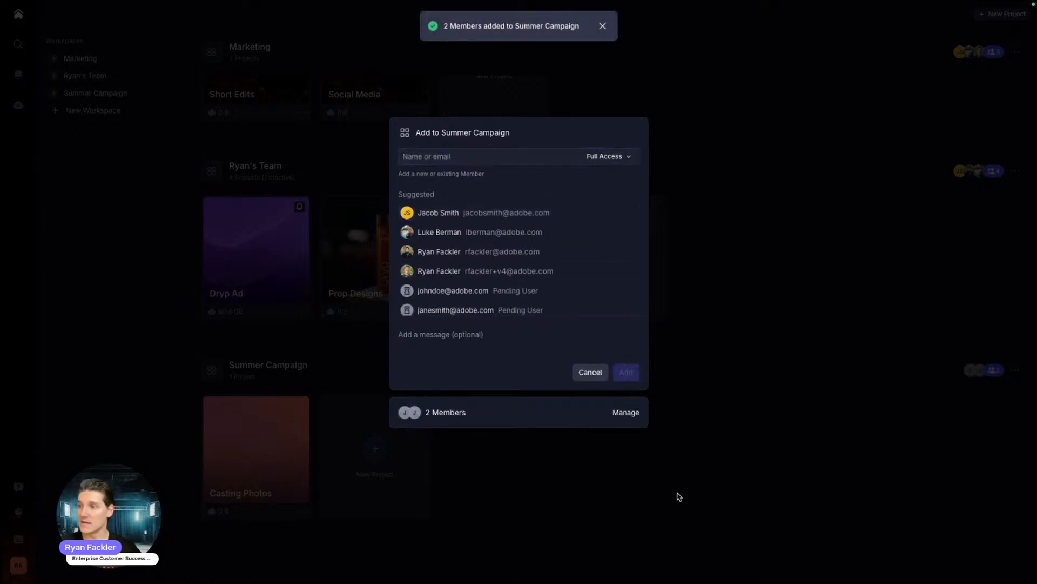
left_click(727, 278)
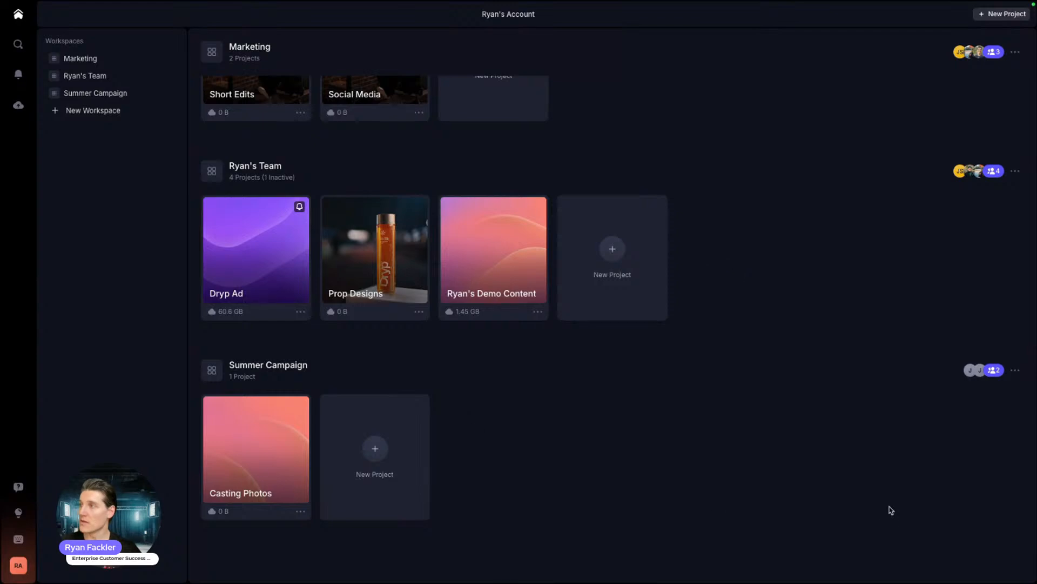
scroll(642, 427, "up", 2)
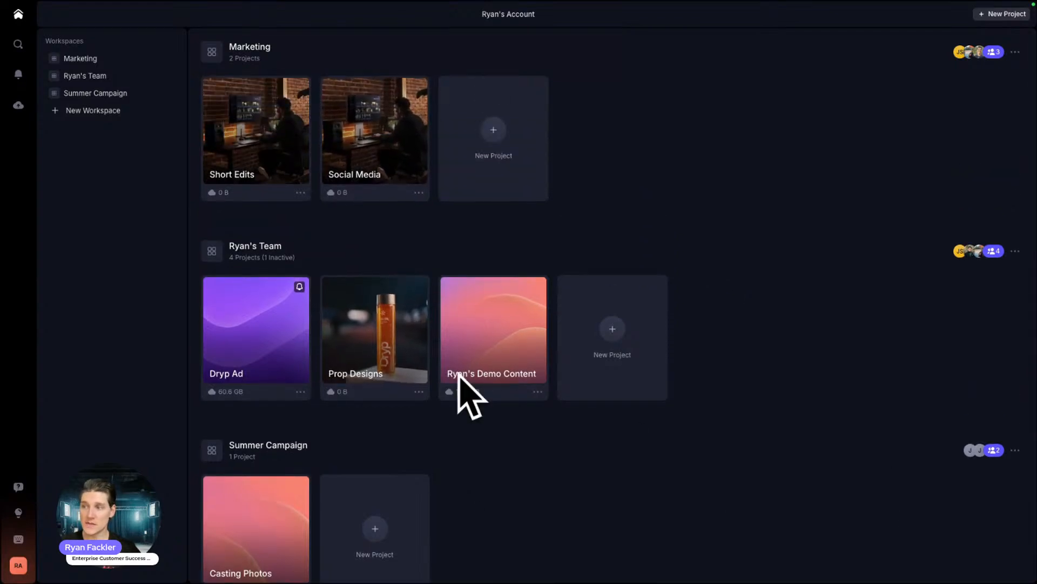
scroll(447, 387, "down", 2)
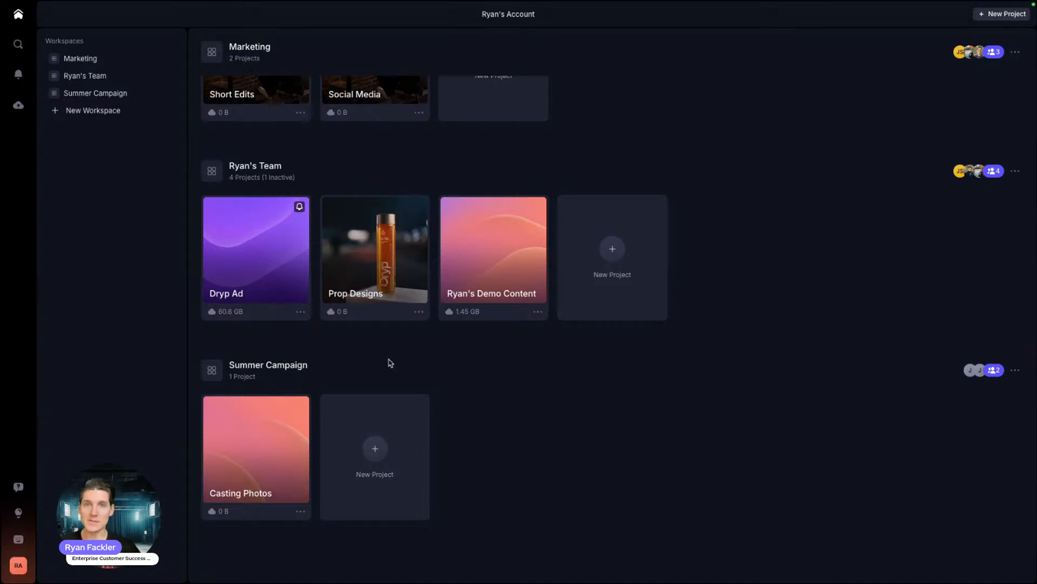
Step: Open the Casting Photos project and start an Upload Folder from the + menu
left_click(235, 468)
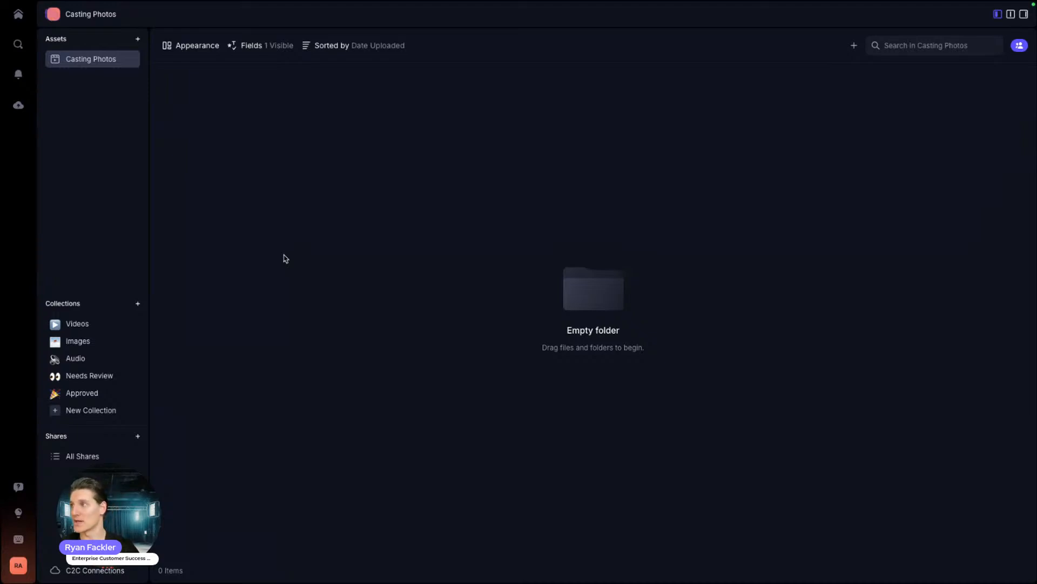
left_click(854, 45)
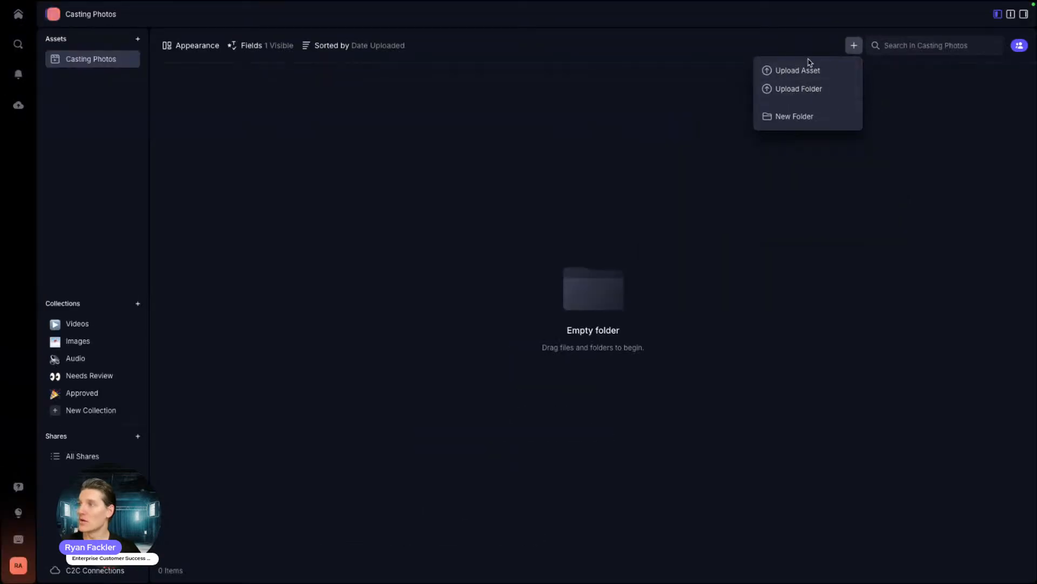
left_click(781, 91)
Step: Upload the Desktop Casting Photos folder (21 files) and check its progress in the Uploads panel
left_click(410, 214)
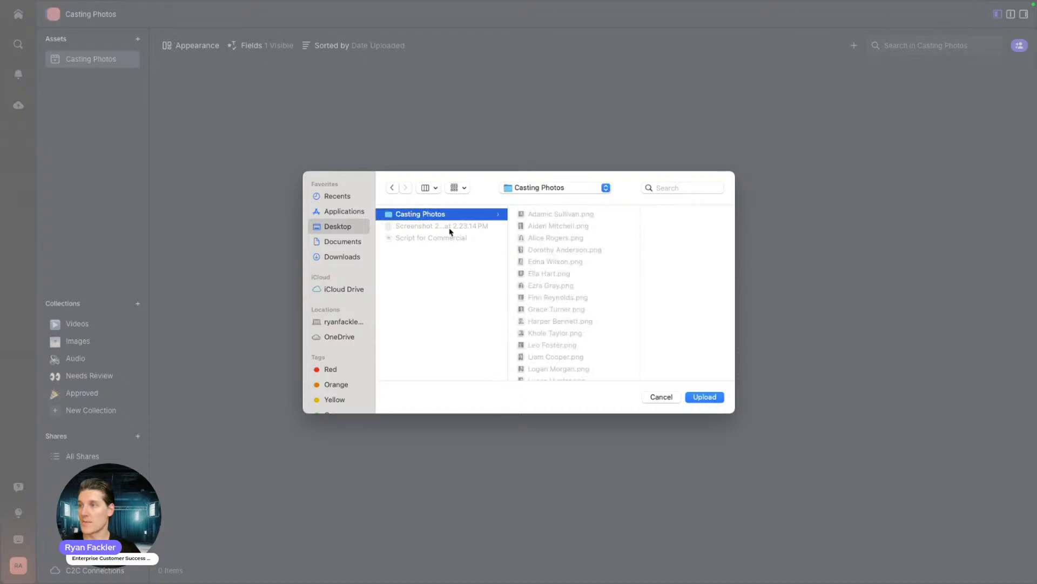
left_click(696, 400)
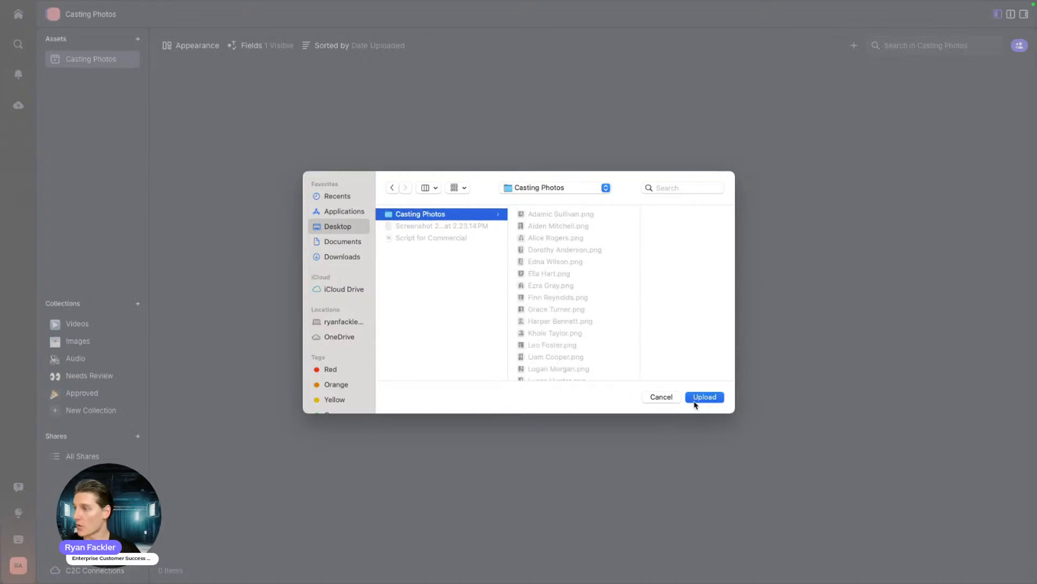
left_click(608, 113)
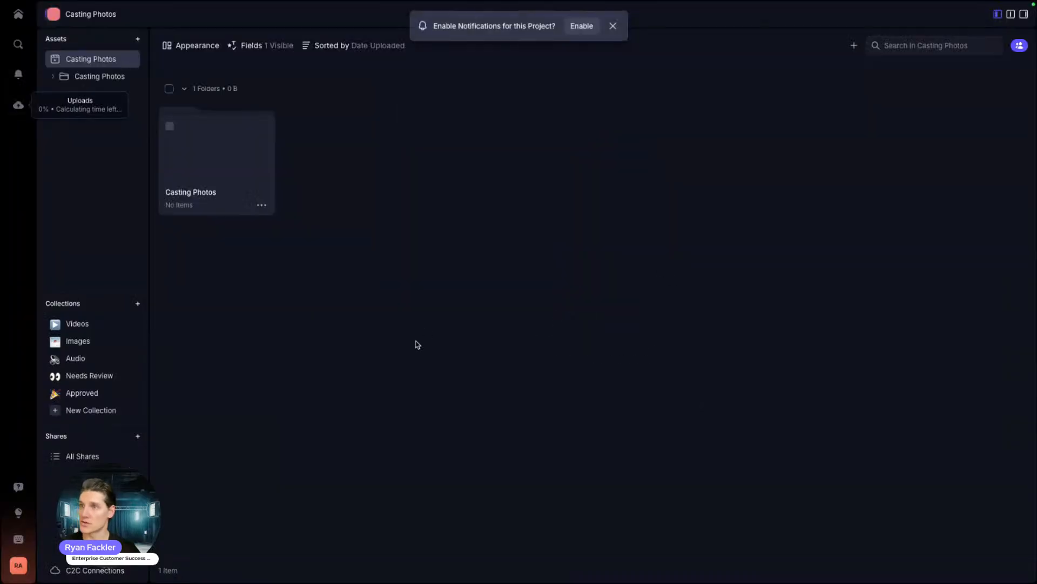
left_click(18, 105)
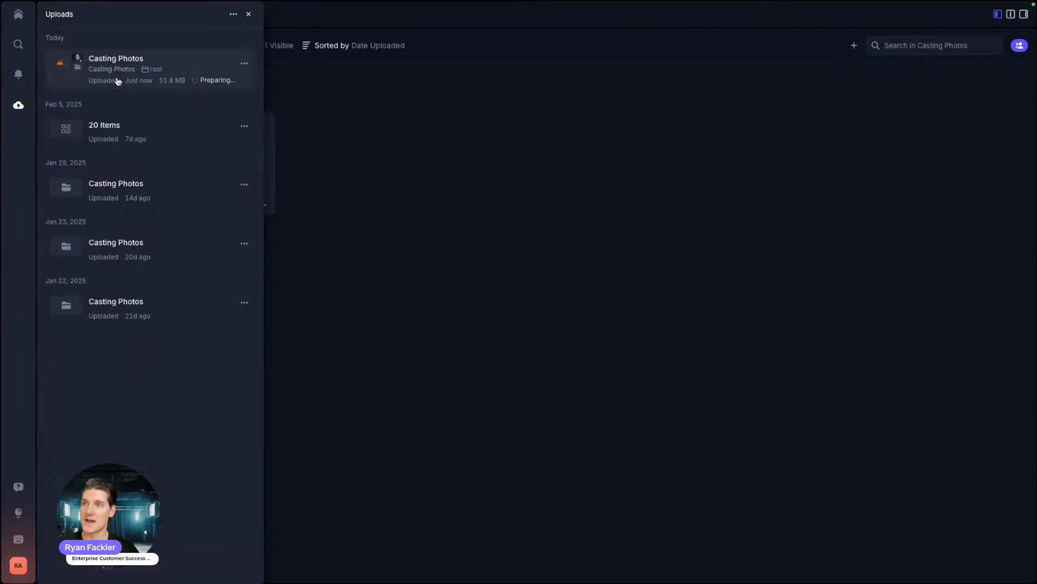
left_click(245, 66)
left_click(187, 37)
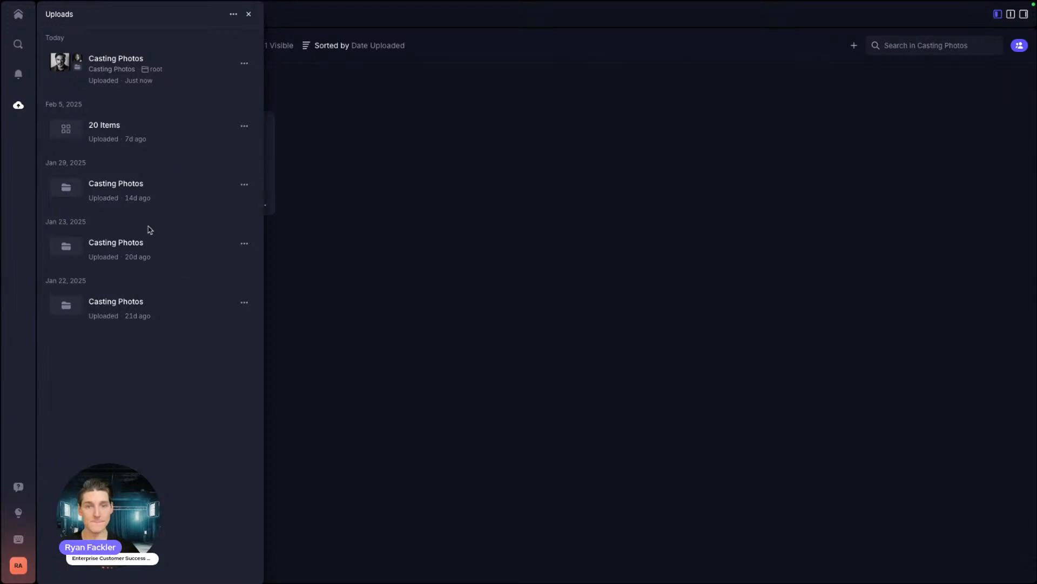
left_click(248, 14)
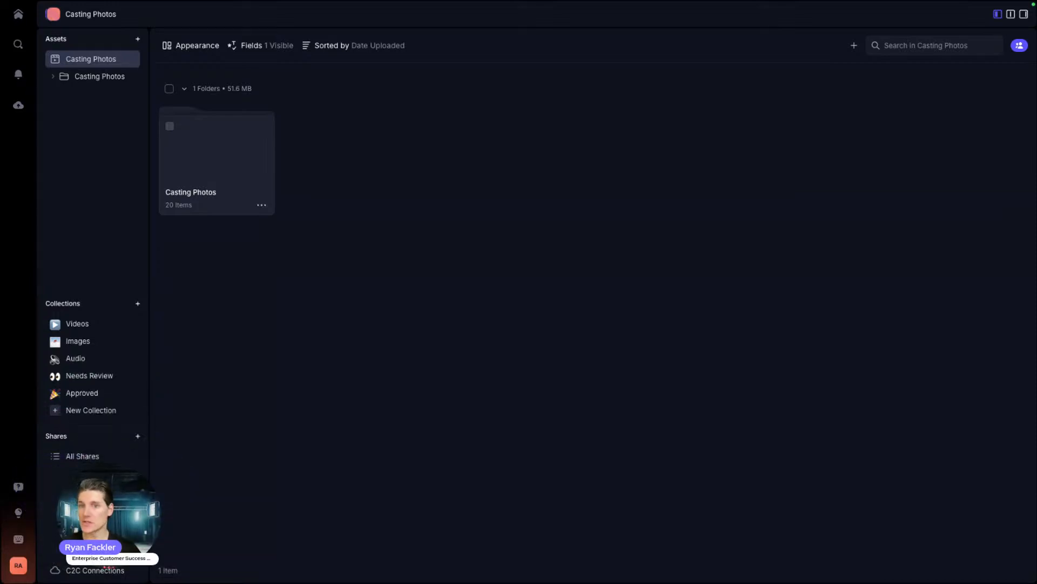
Step: Review the 20 PNG headshots in the uploaded Casting Photos folder, then return home
double_click(187, 146)
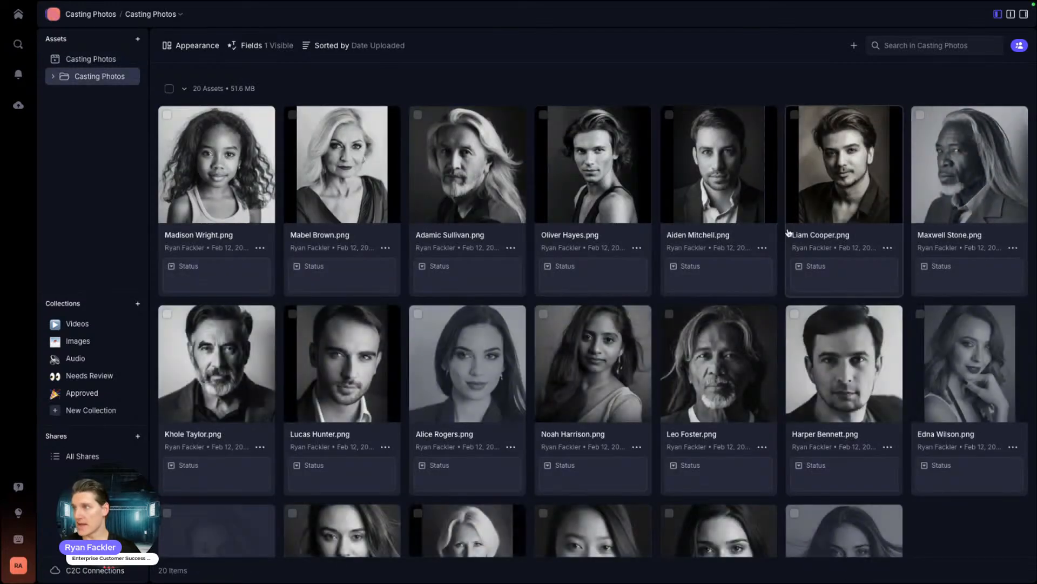
scroll(432, 325, "down", 4)
scroll(574, 426, "up", 4)
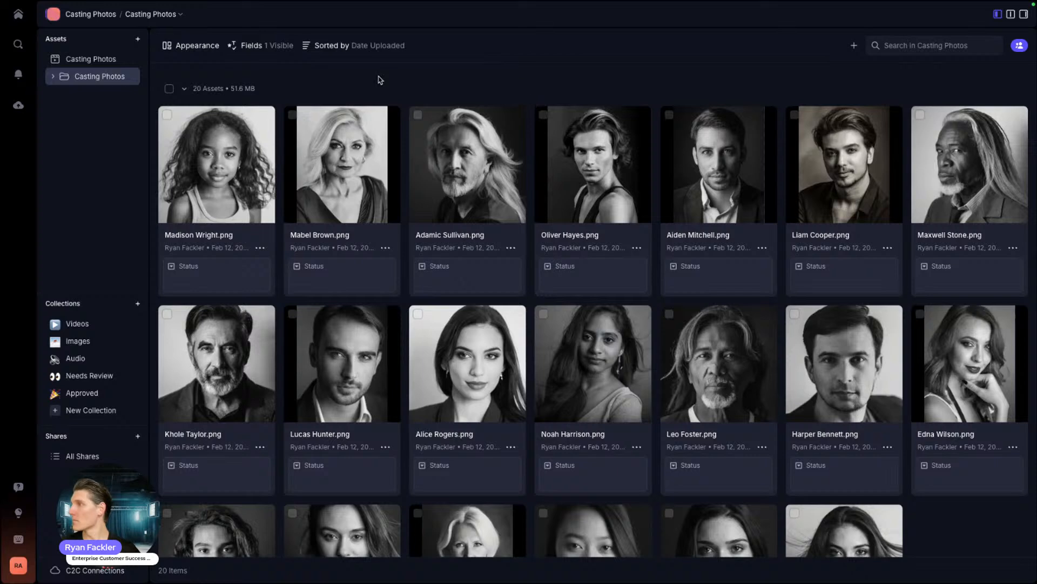
left_click(19, 16)
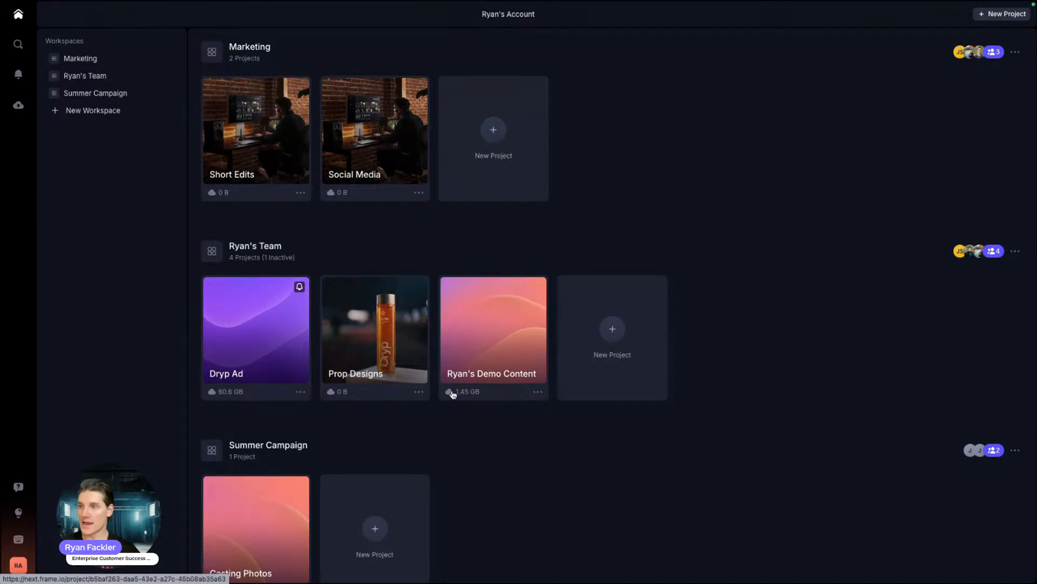
Step: Open the Short Edits project card in the Marketing workspace on the Home page
scroll(453, 394, "down", 2)
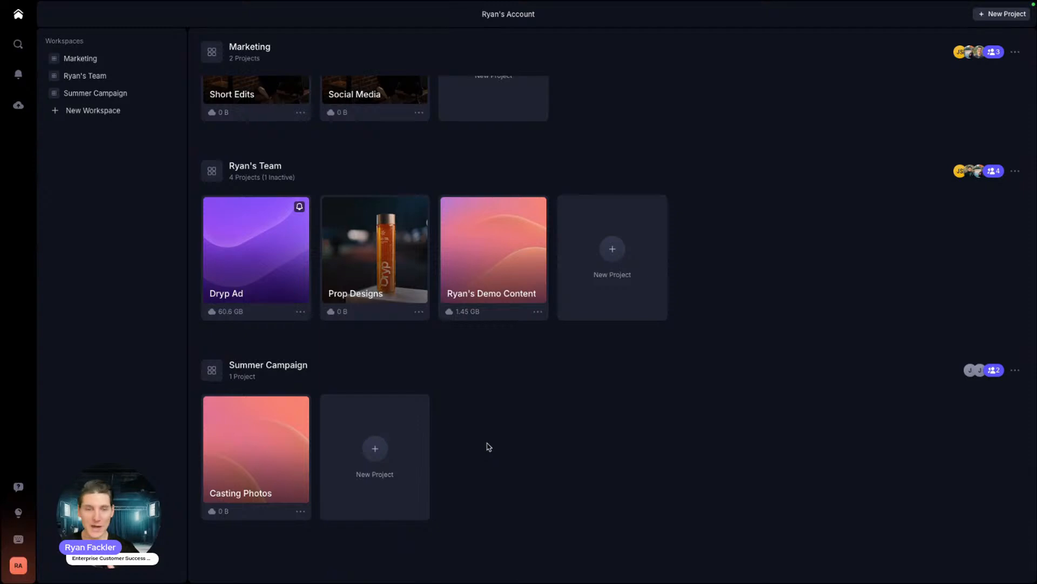
scroll(373, 448, "up", 2)
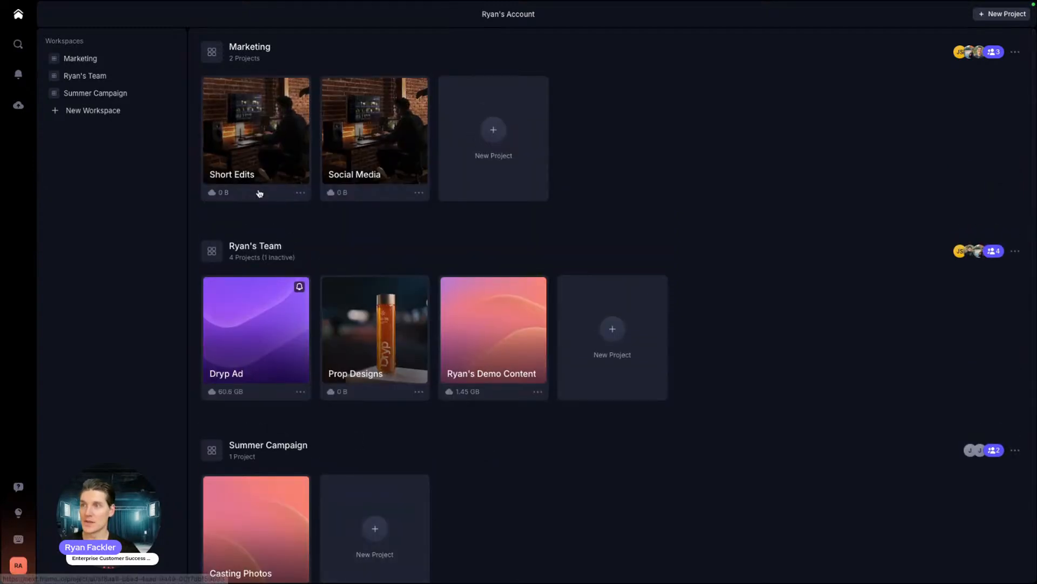
left_click(251, 126)
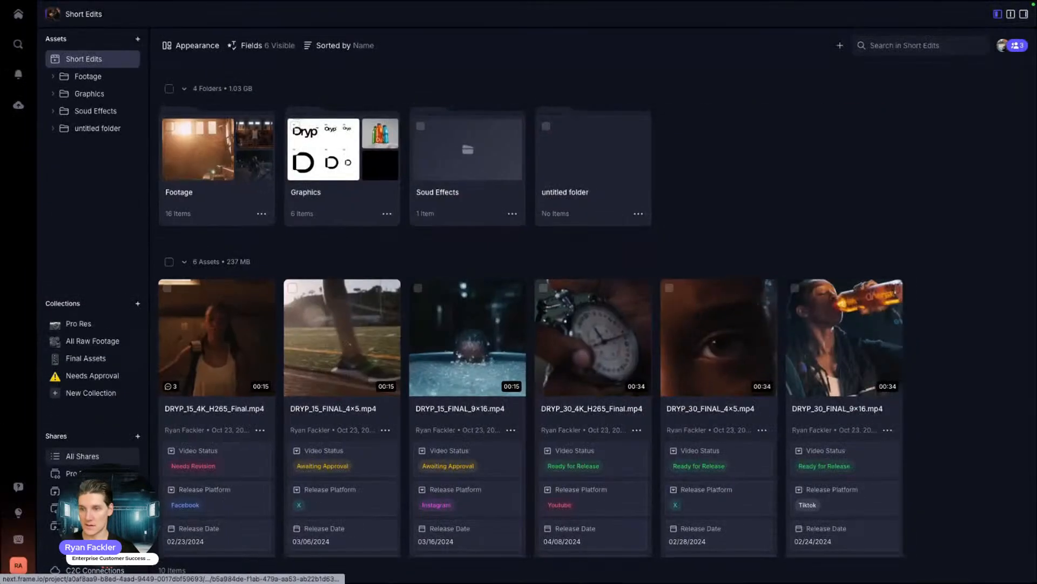
left_click(72, 568)
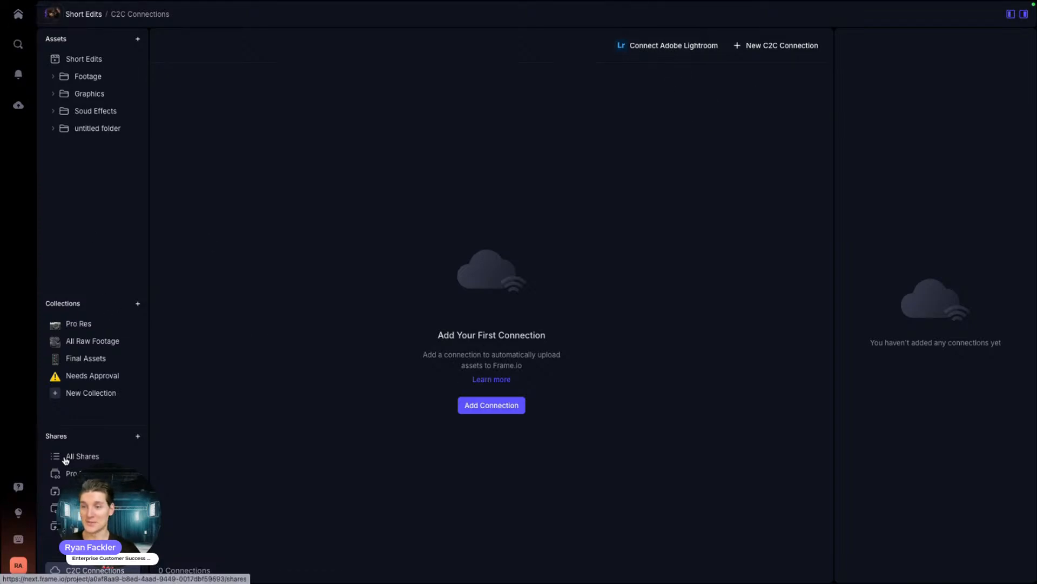
left_click(60, 58)
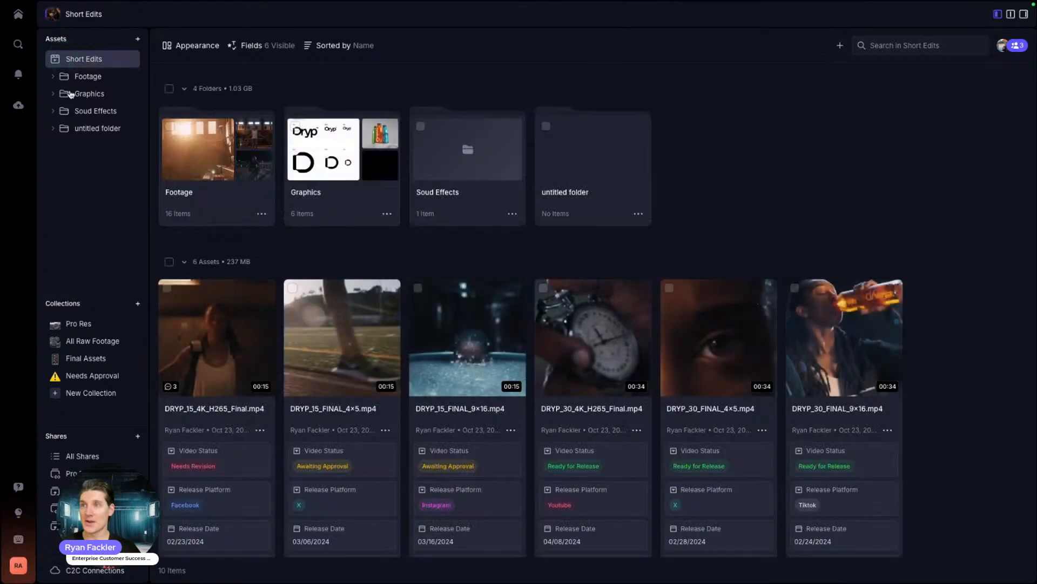
left_click(176, 45)
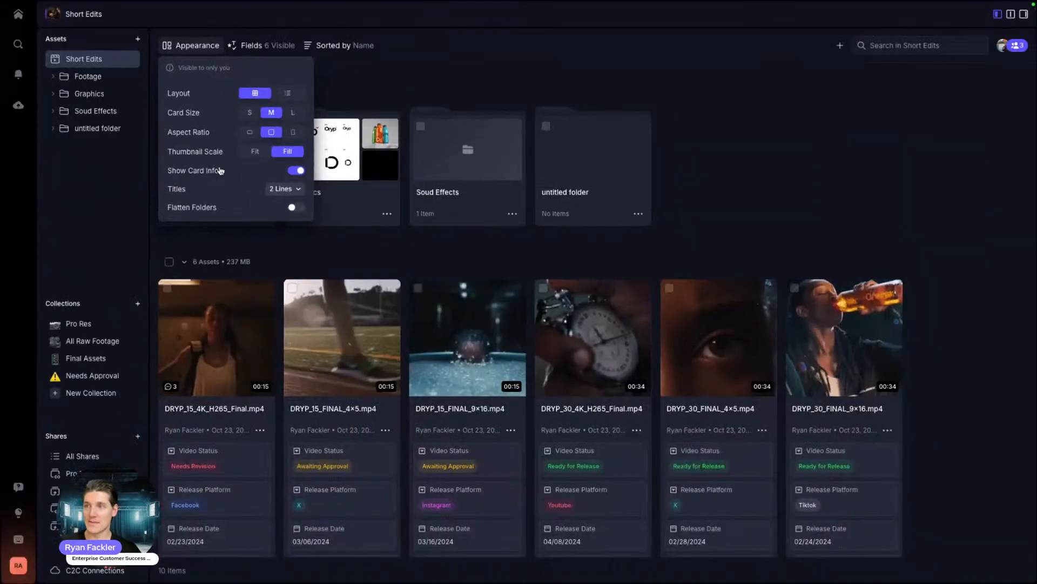
left_click(433, 449)
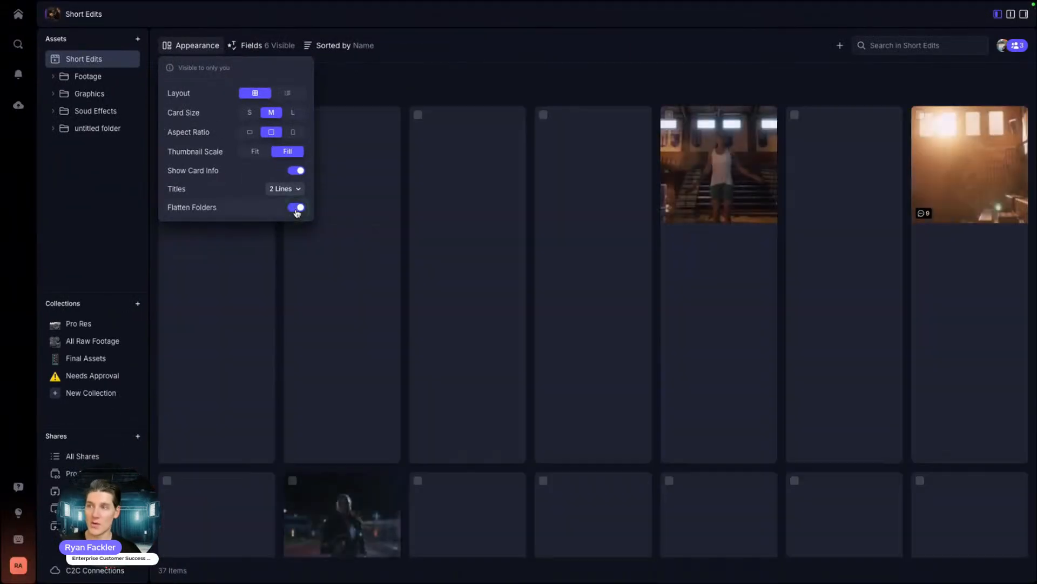
left_click(296, 208)
left_click(234, 48)
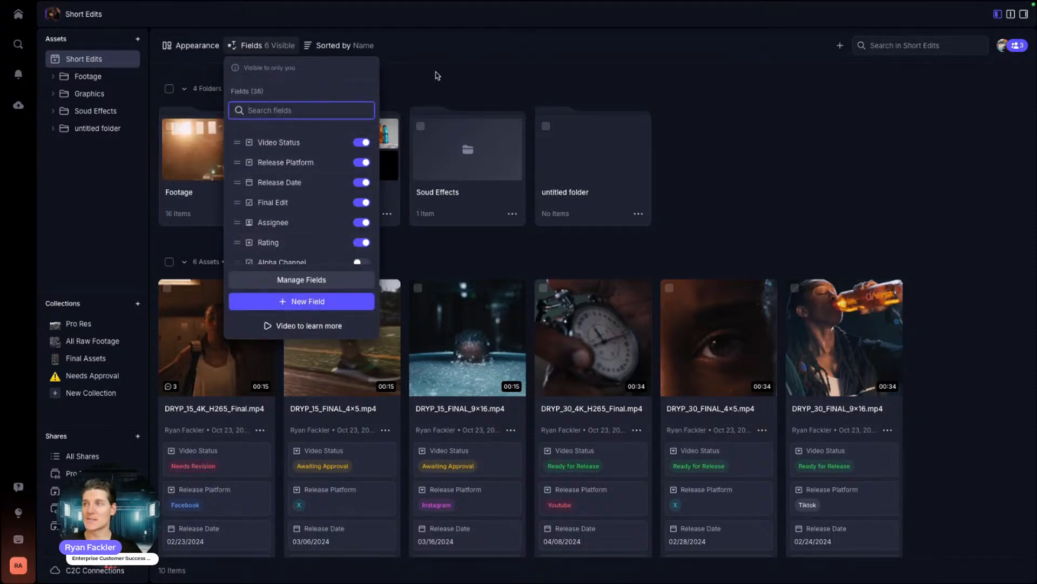
left_click(243, 231)
scroll(243, 231, "down", 2)
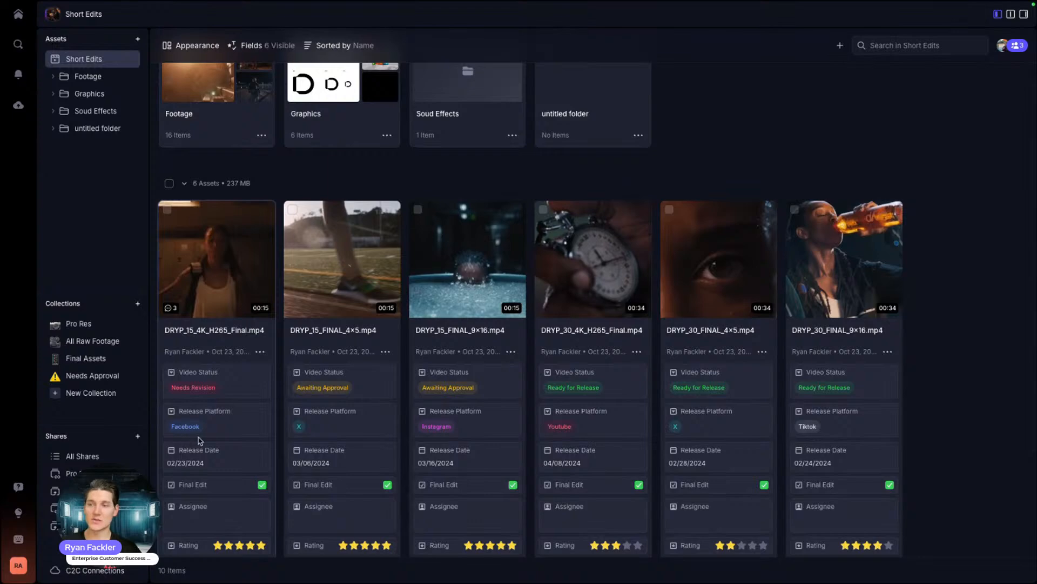
scroll(161, 357, "down", 2)
scroll(202, 363, "up", 4)
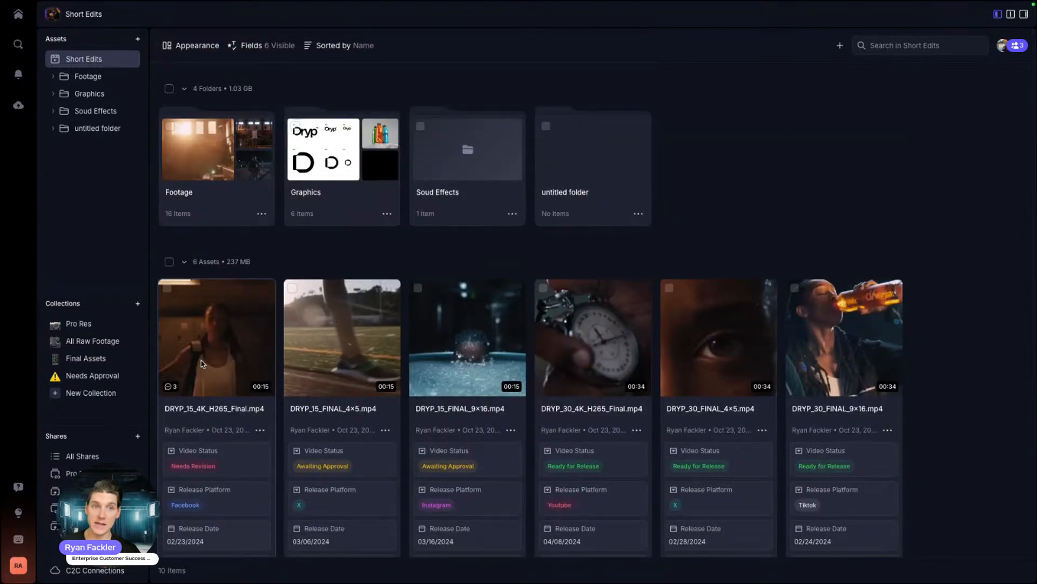
left_click(324, 48)
left_click(360, 117)
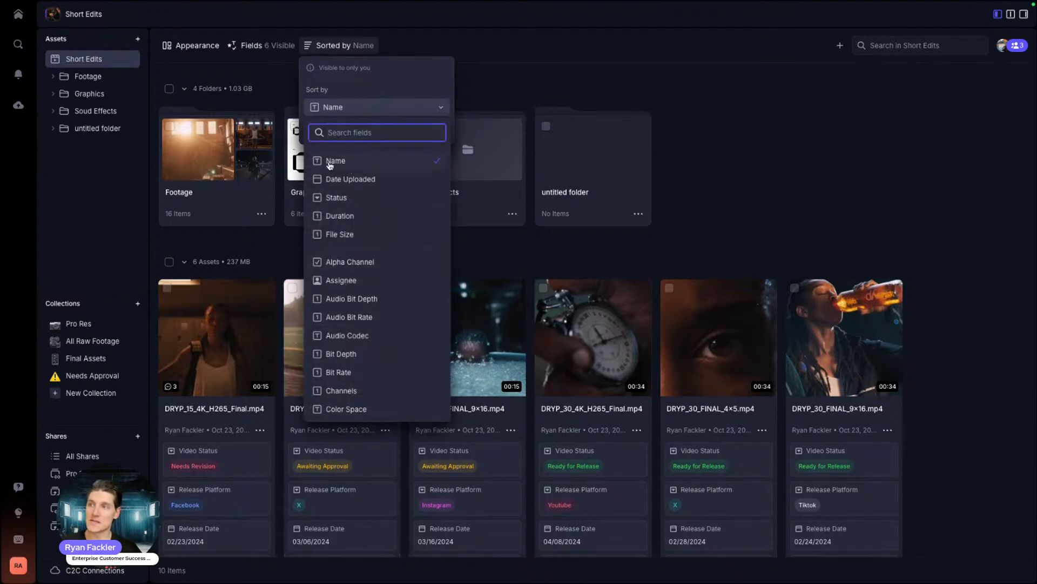
scroll(364, 256, "down", 5)
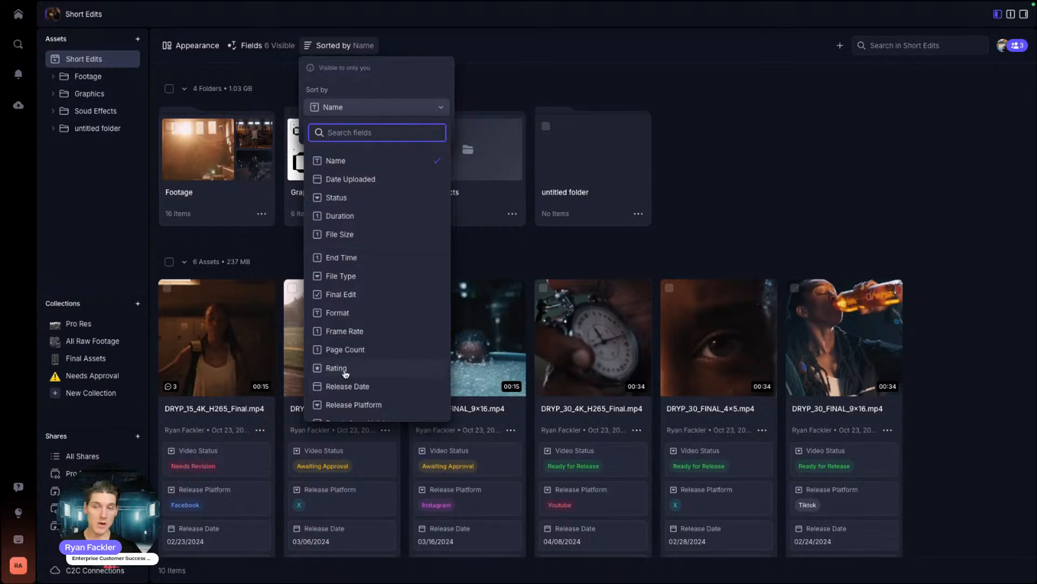
left_click(521, 65)
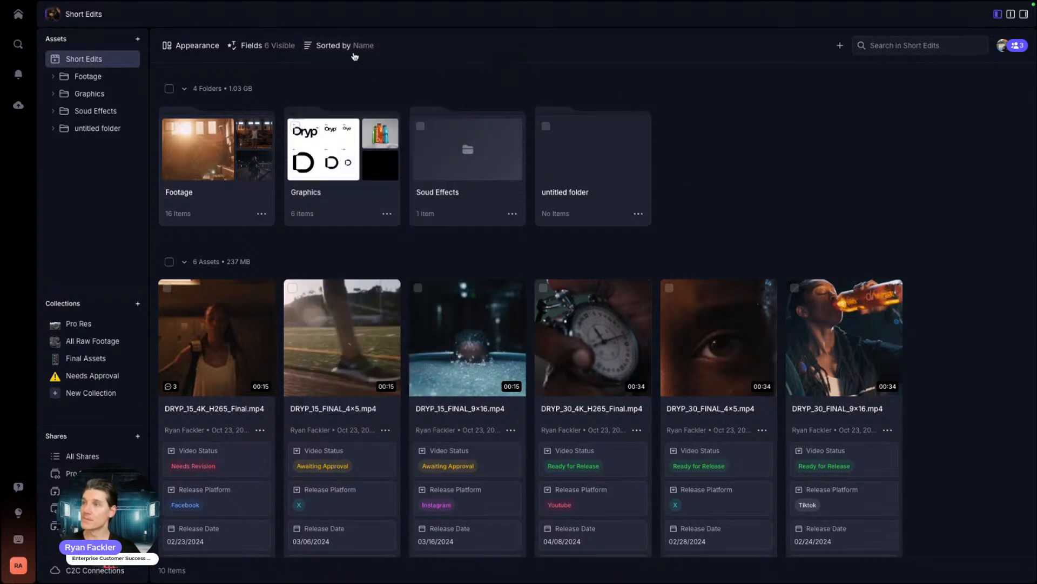
left_click(920, 46)
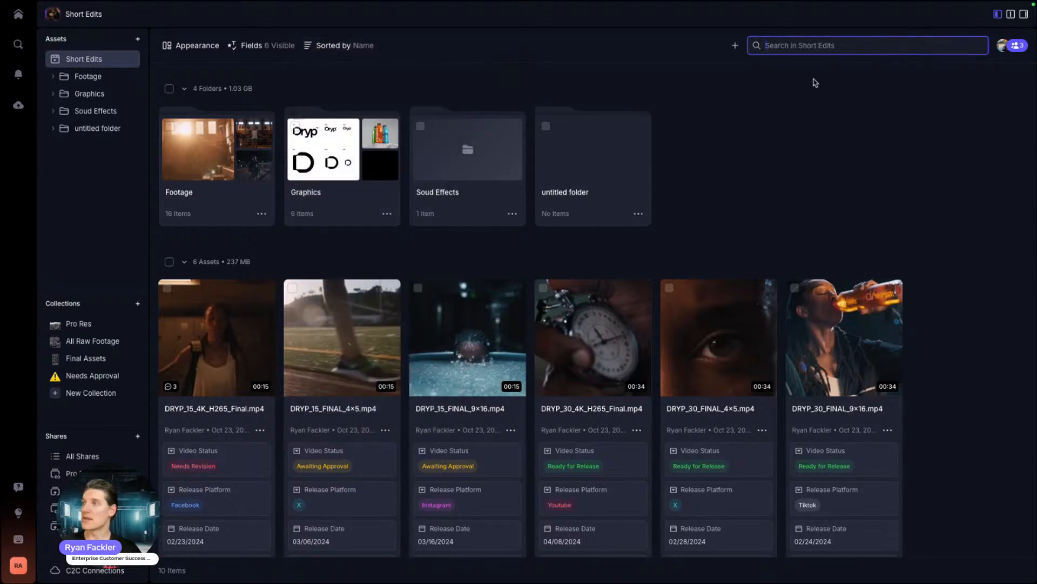
Step: Review the Short Edits add-members dialog and keep Full Access, then select DRYP_15_4K_H265_Final.mp4
left_click(1015, 45)
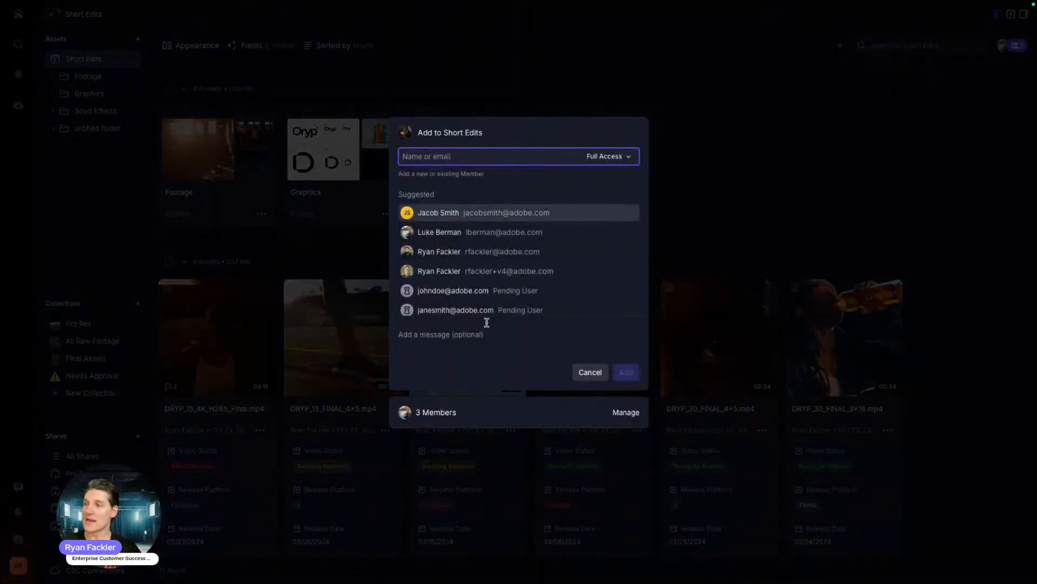
left_click(870, 139)
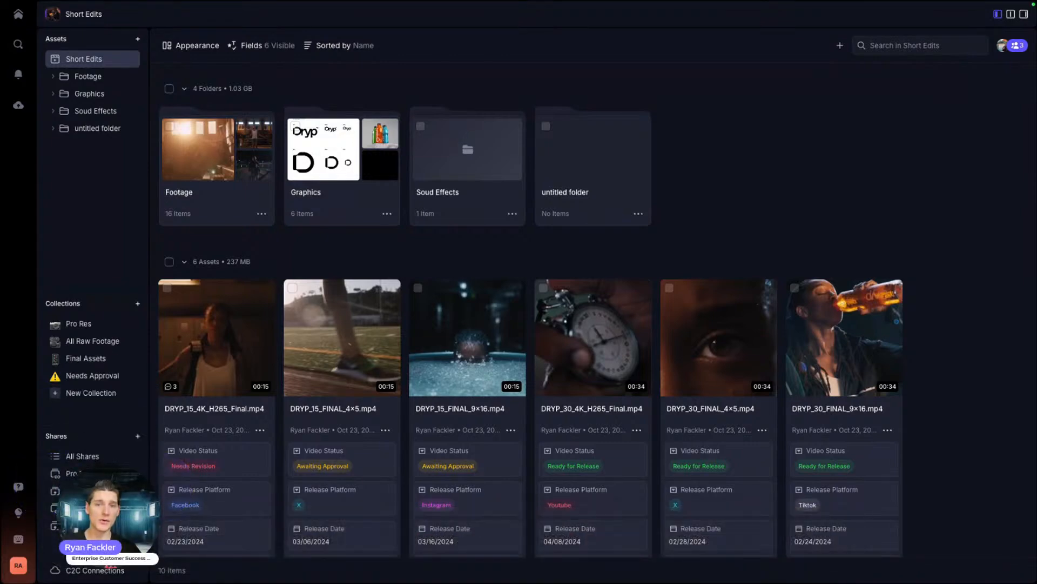
left_click(1011, 46)
left_click(625, 157)
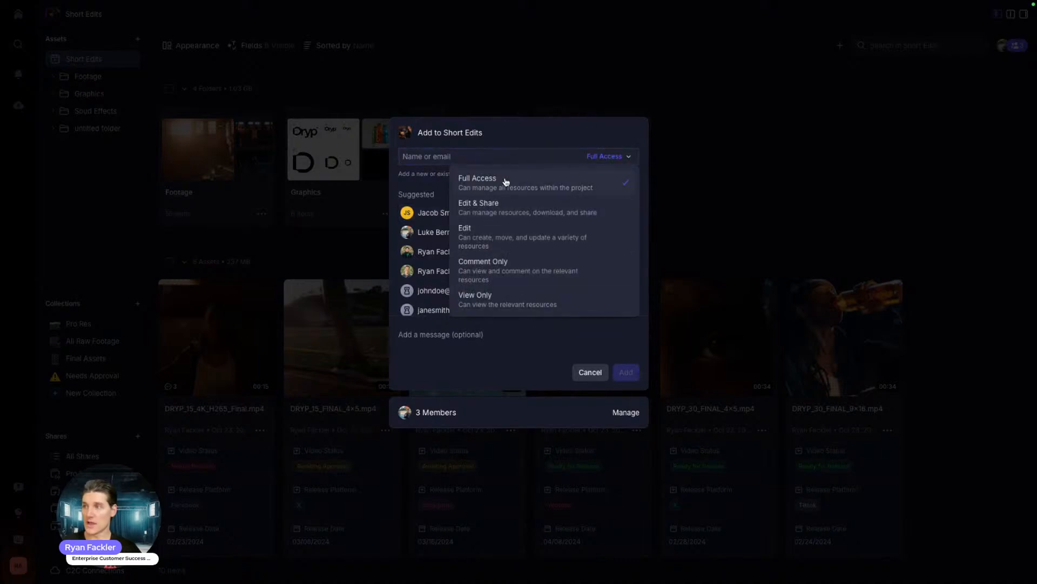
left_click(565, 141)
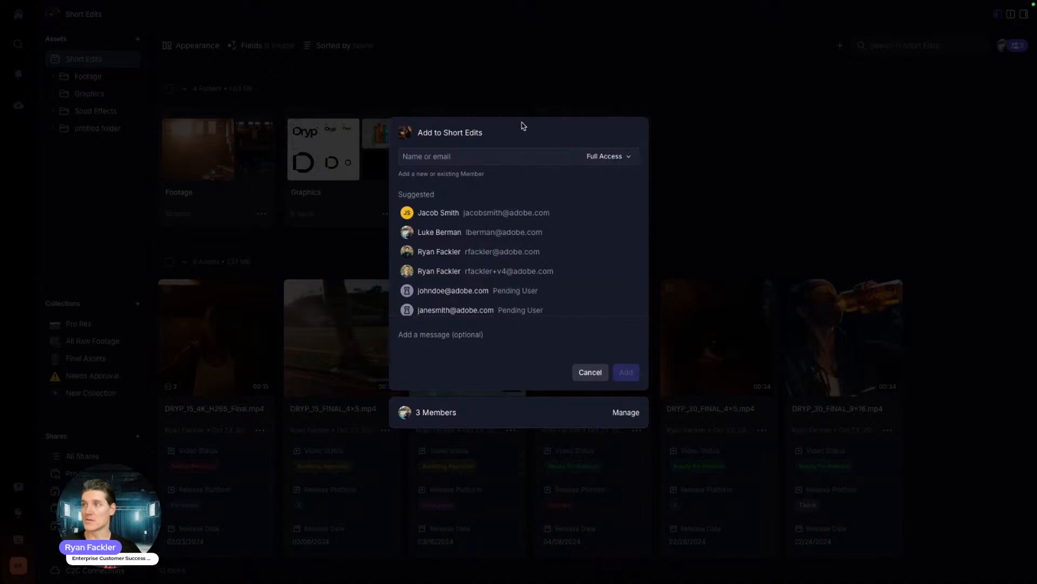
left_click(534, 79)
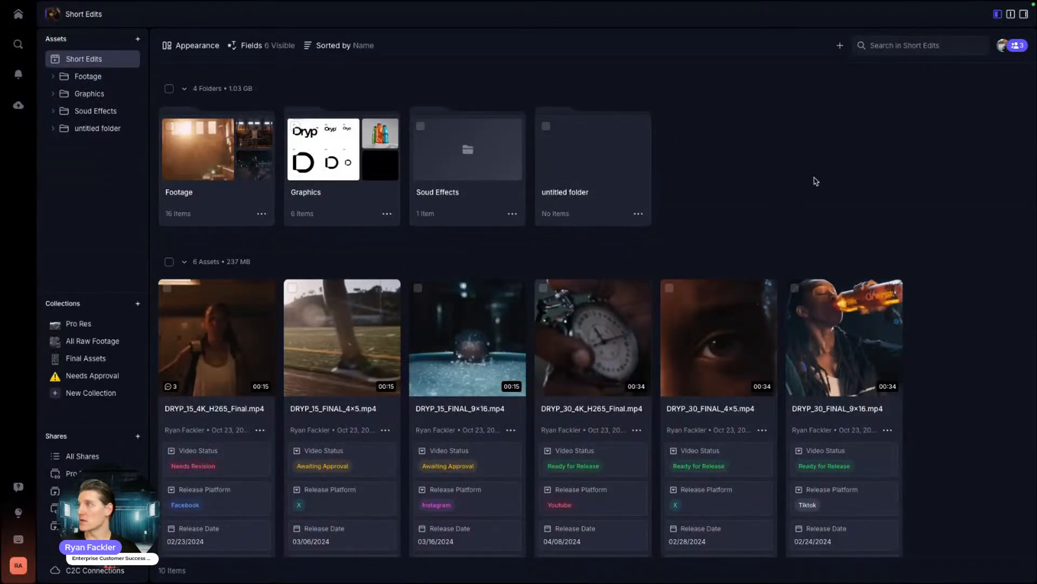
left_click(243, 330)
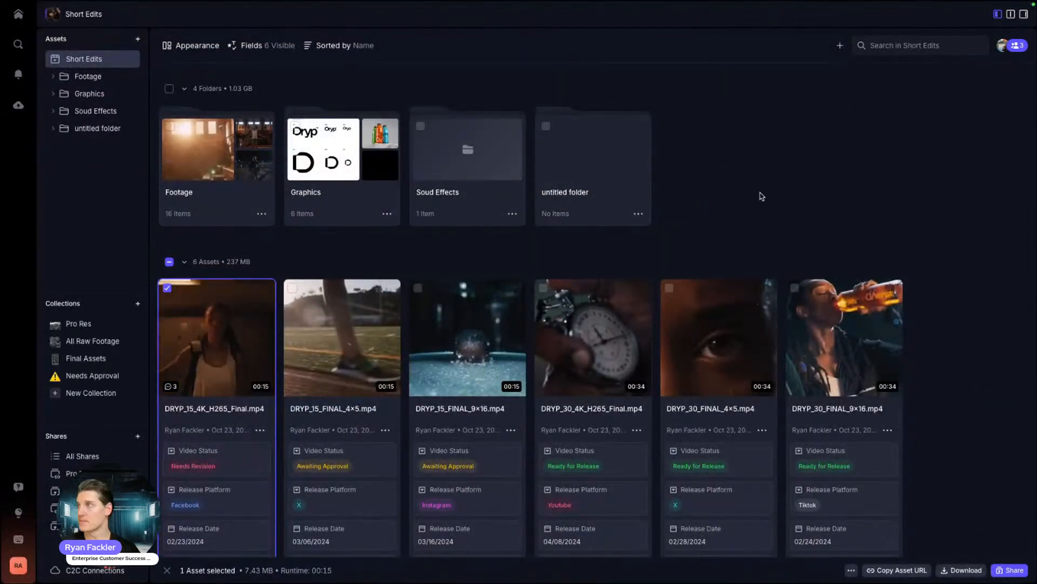
Step: Preview several DRYP clips with comments shown, ending back on DRYP_15_4K_H265_Final.mp4
left_click(997, 14)
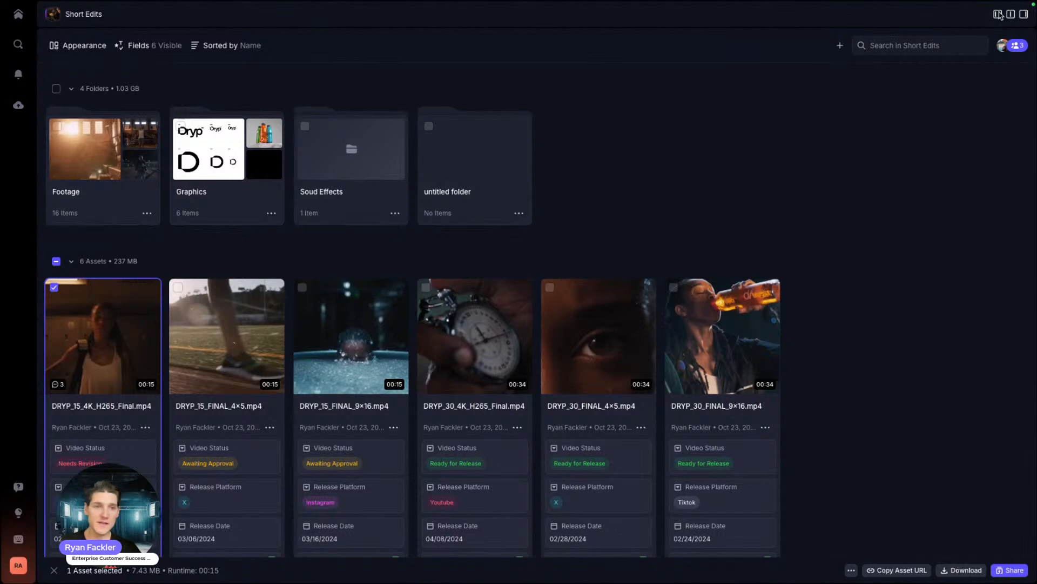
left_click(997, 14)
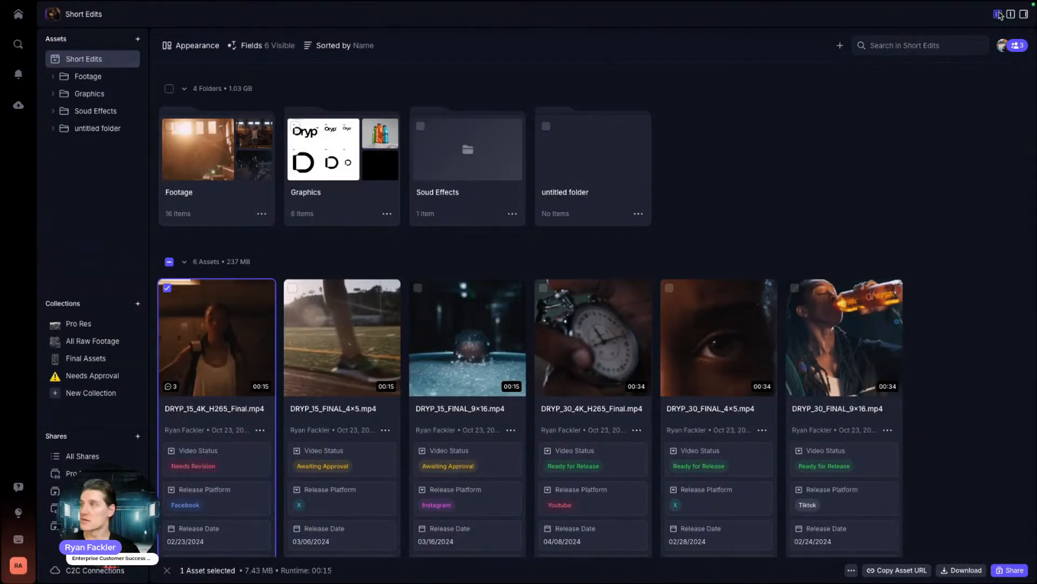
left_click(1010, 14)
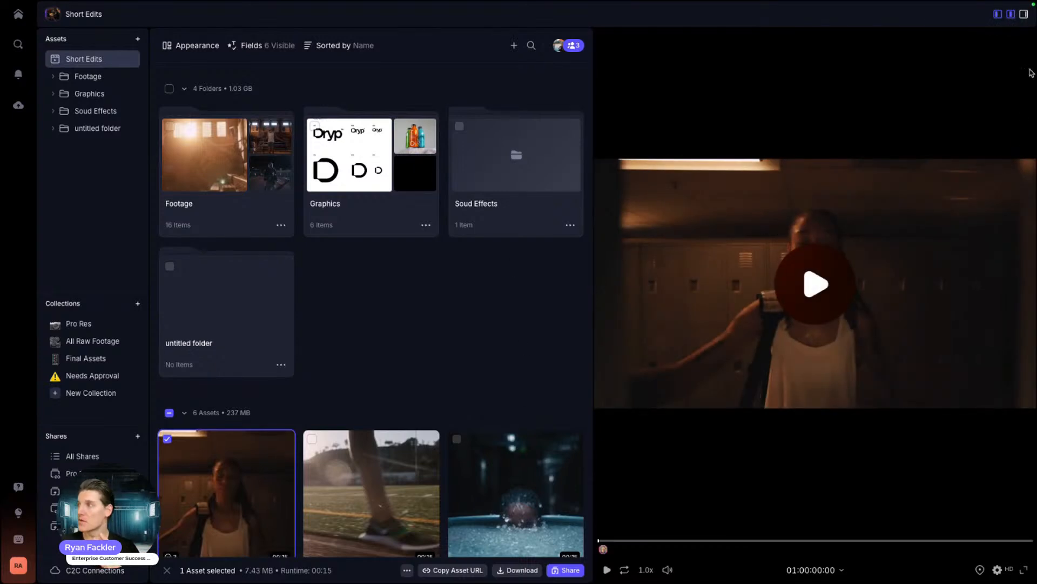
left_click(1024, 14)
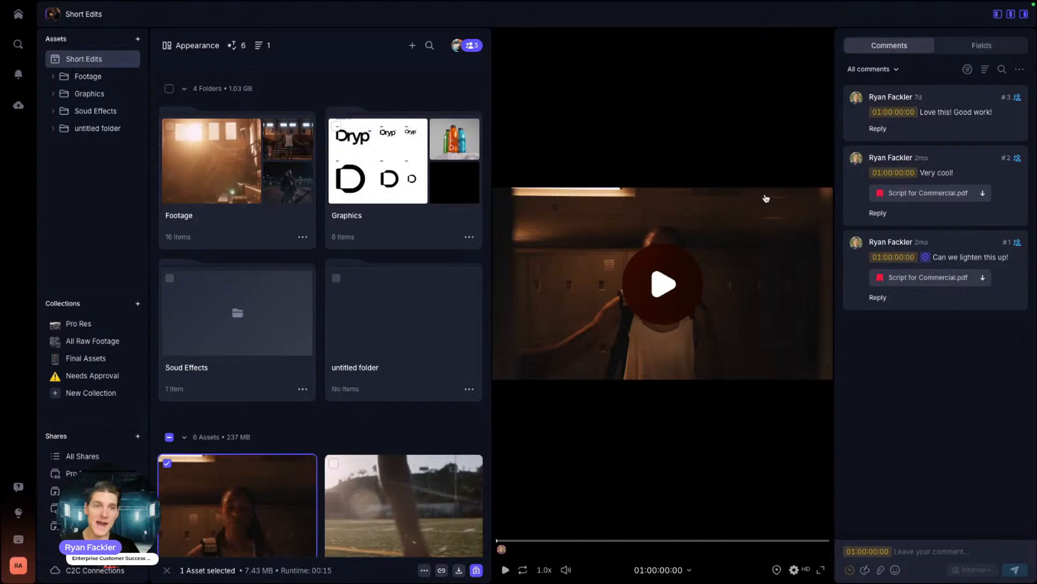
scroll(312, 396, "down", 5)
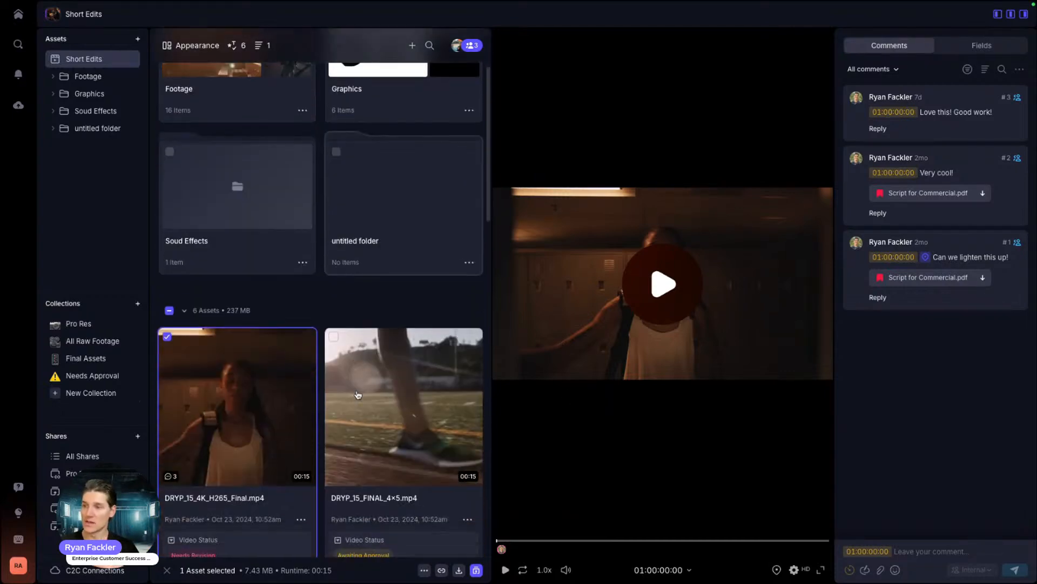
left_click(349, 381)
scroll(349, 381, "down", 4)
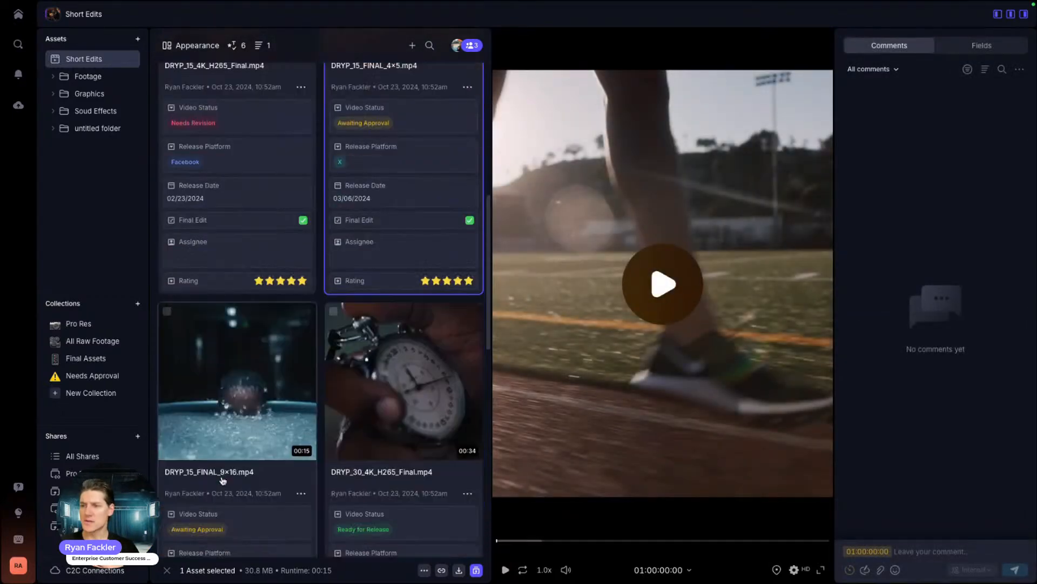
left_click(367, 381)
scroll(368, 380, "down", 4)
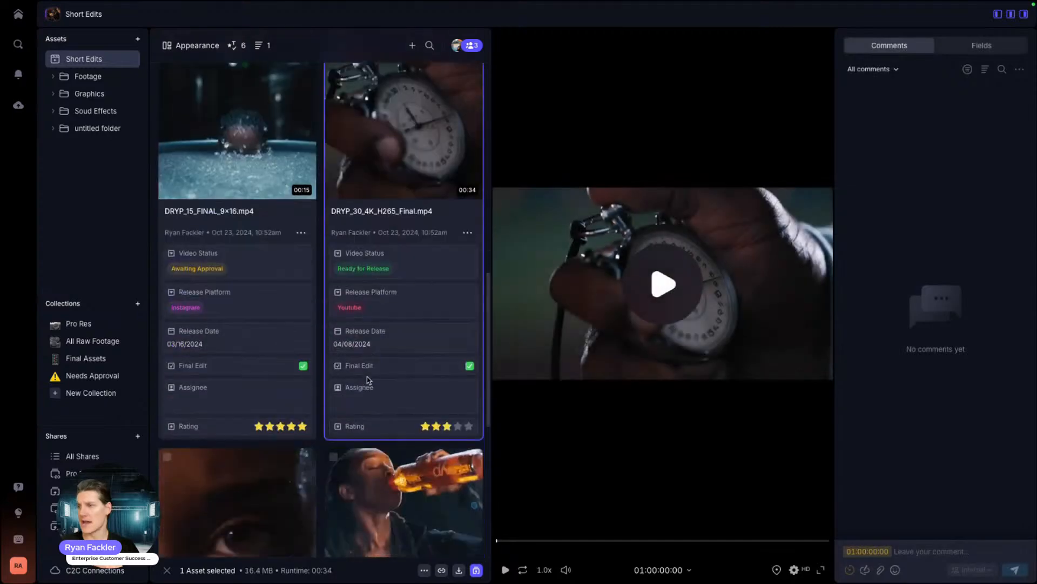
left_click(232, 475)
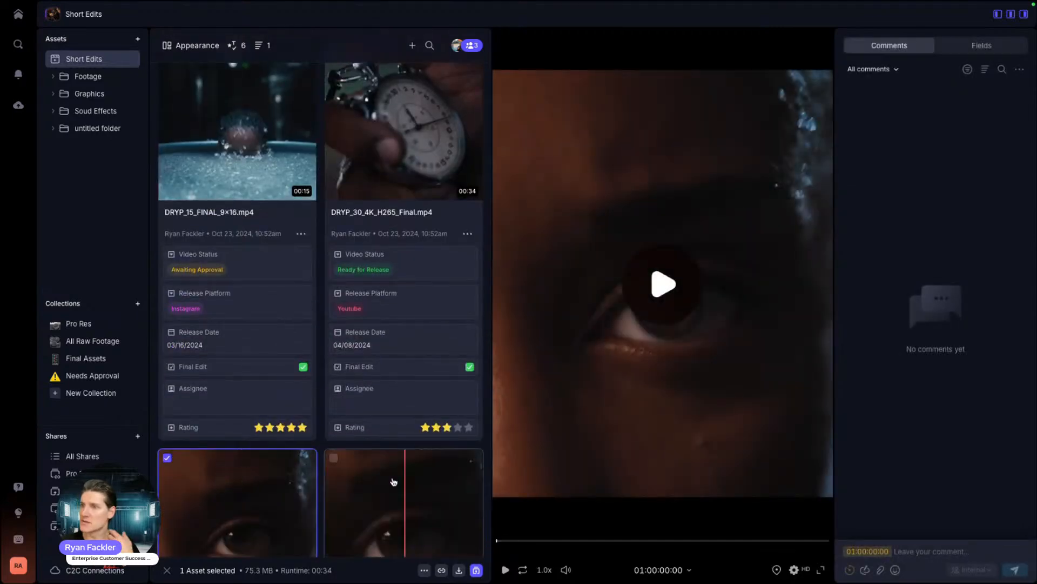
scroll(378, 459, "up", 10)
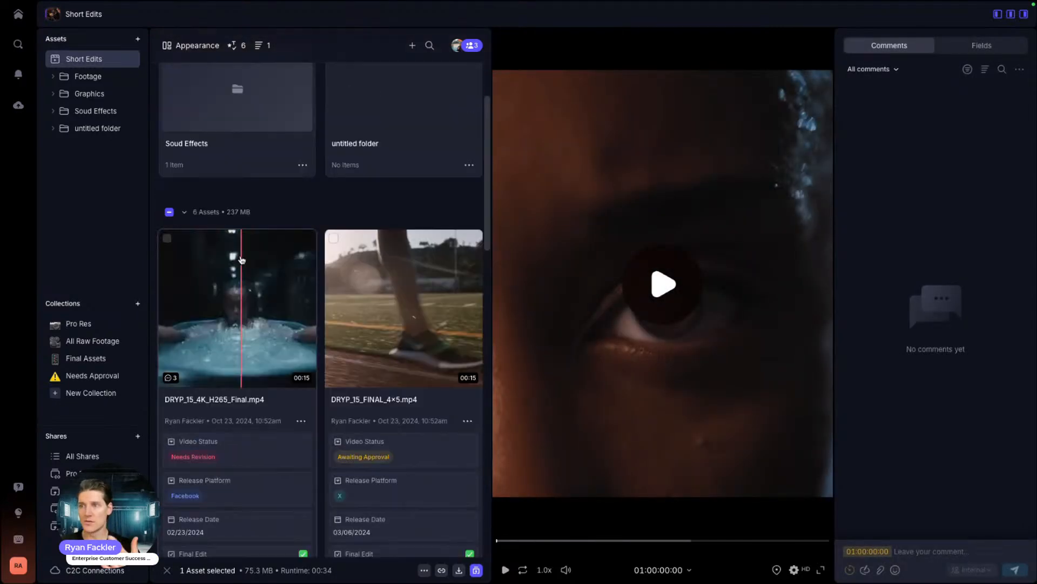
left_click(232, 346)
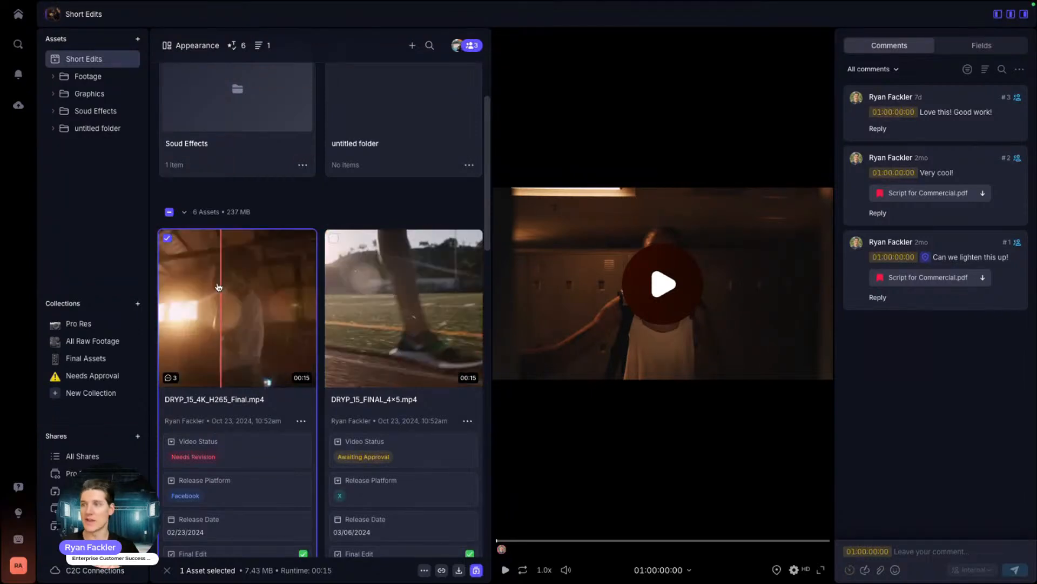
Step: Close the comments panel, play and pause the preview, then close the viewer for a full-width grid
left_click(1025, 16)
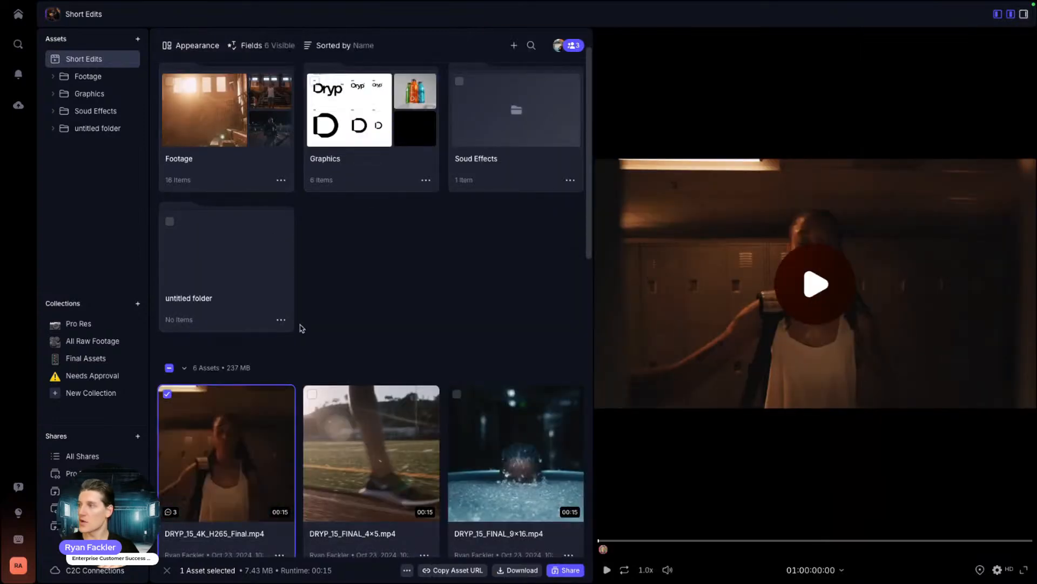
left_click(815, 292)
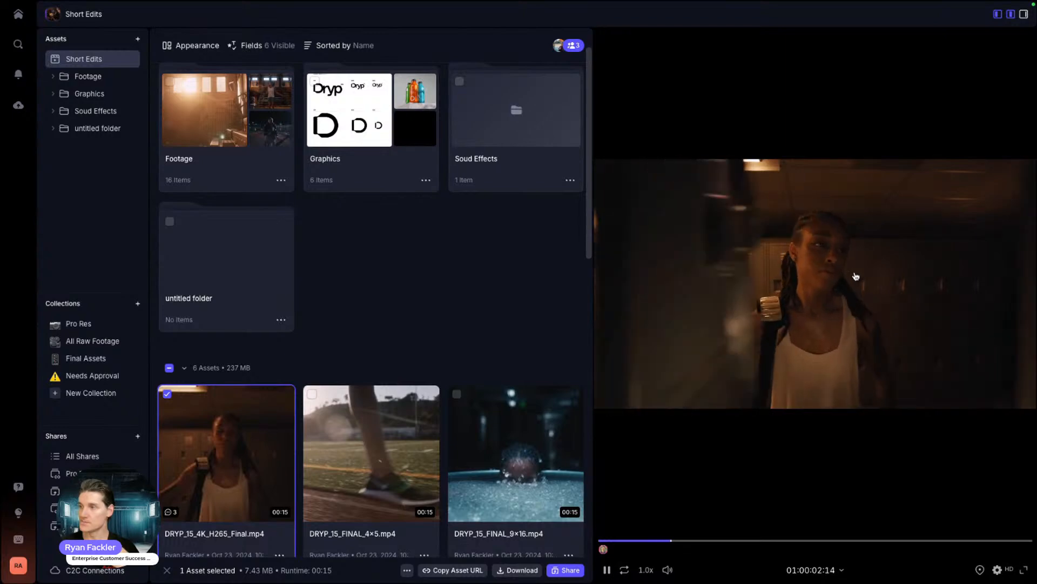
left_click(855, 276)
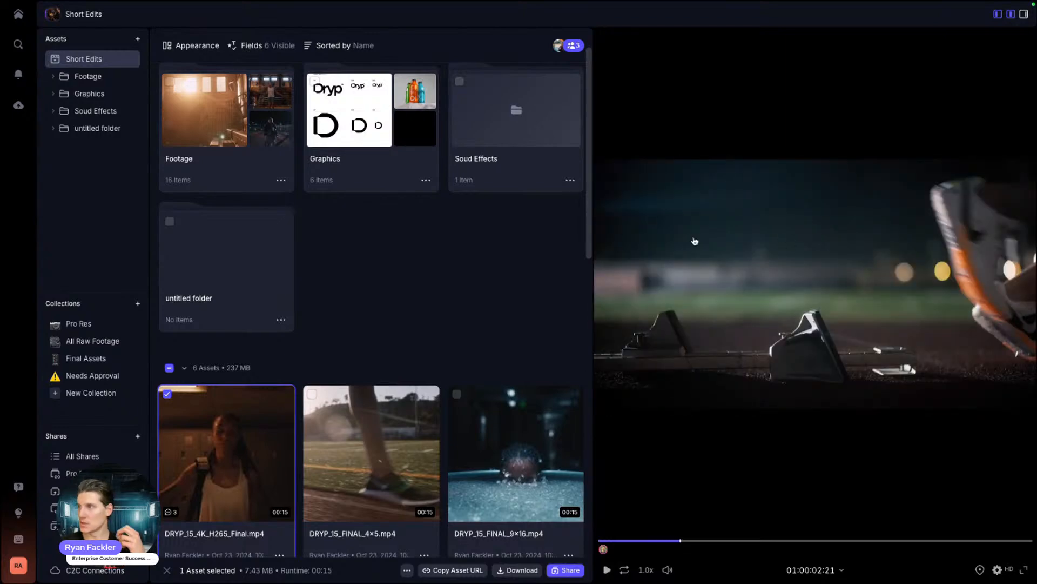
left_click(1011, 14)
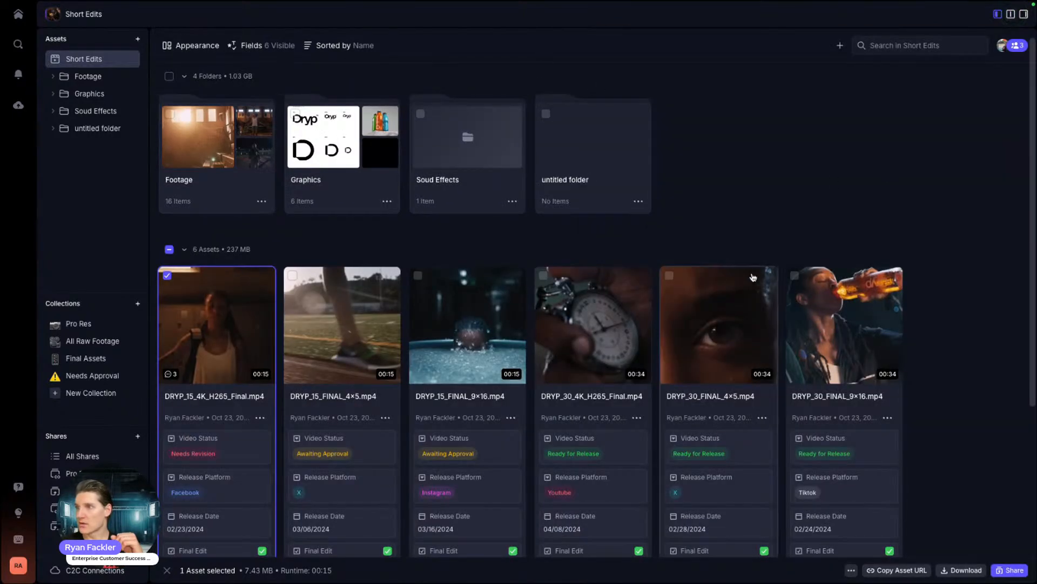
Step: Move DRYP_30_FINAL_9×16.mp4 into the untitled folder
scroll(411, 356, "down", 1)
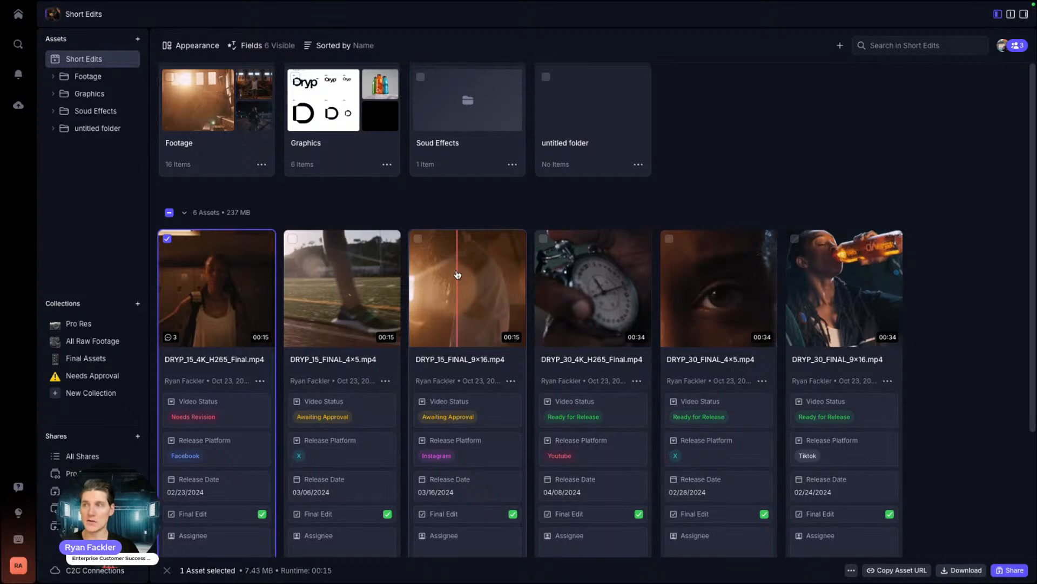
scroll(459, 275, "up", 1)
left_click(646, 153)
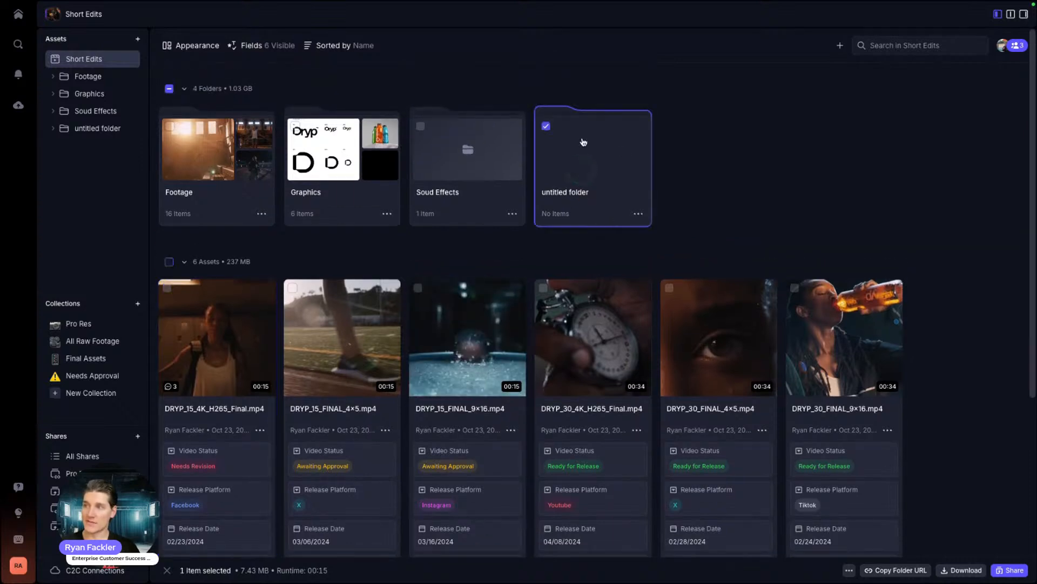
left_click_drag(842, 335, 590, 166)
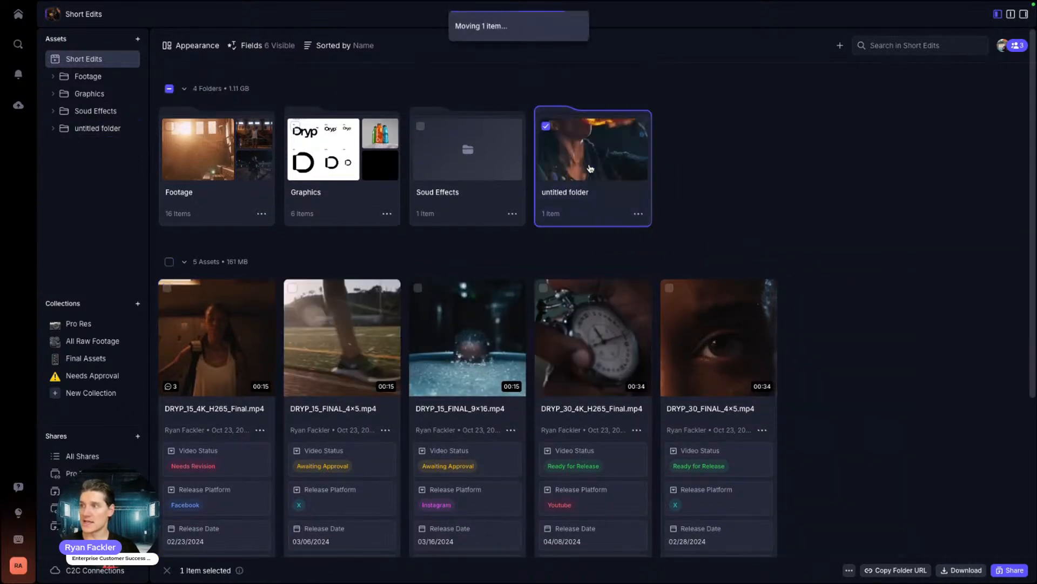
Step: Dismiss the add-content menu and the DRYP_15_4K_H265_Final.mp4 actions menu without changes
right_click(728, 147)
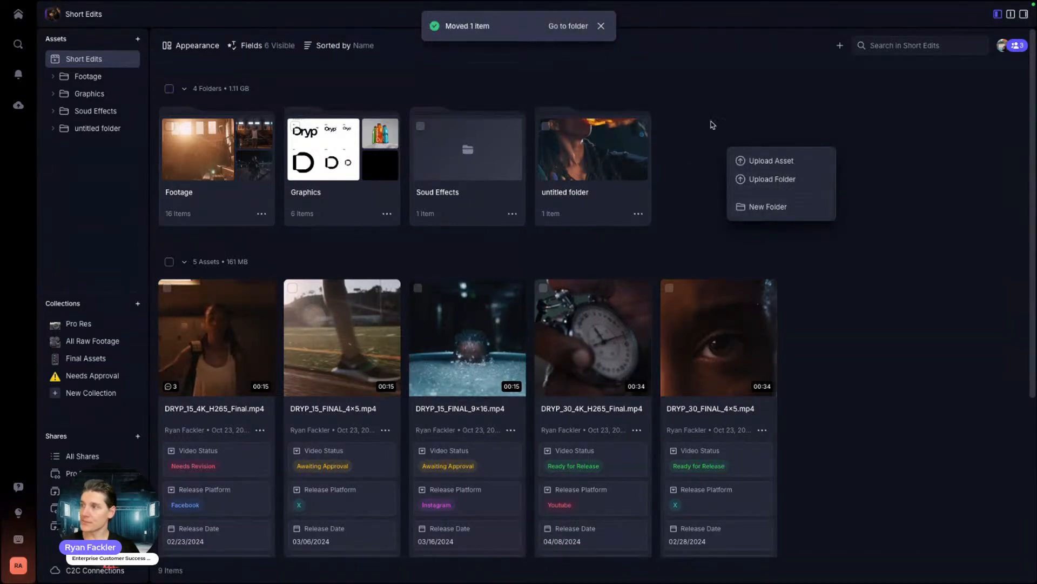
left_click(759, 130)
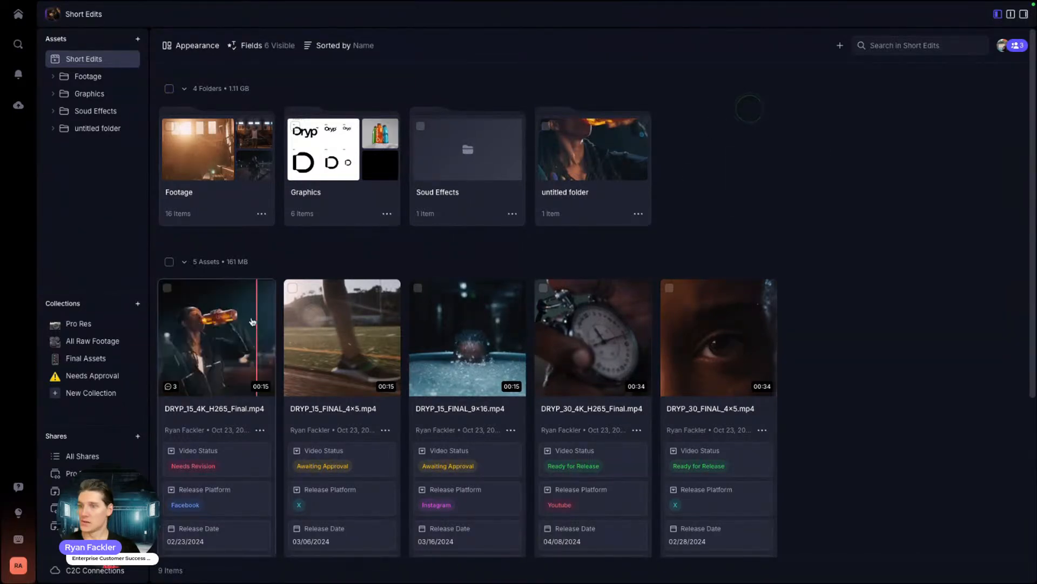
left_click(186, 340)
right_click(220, 358)
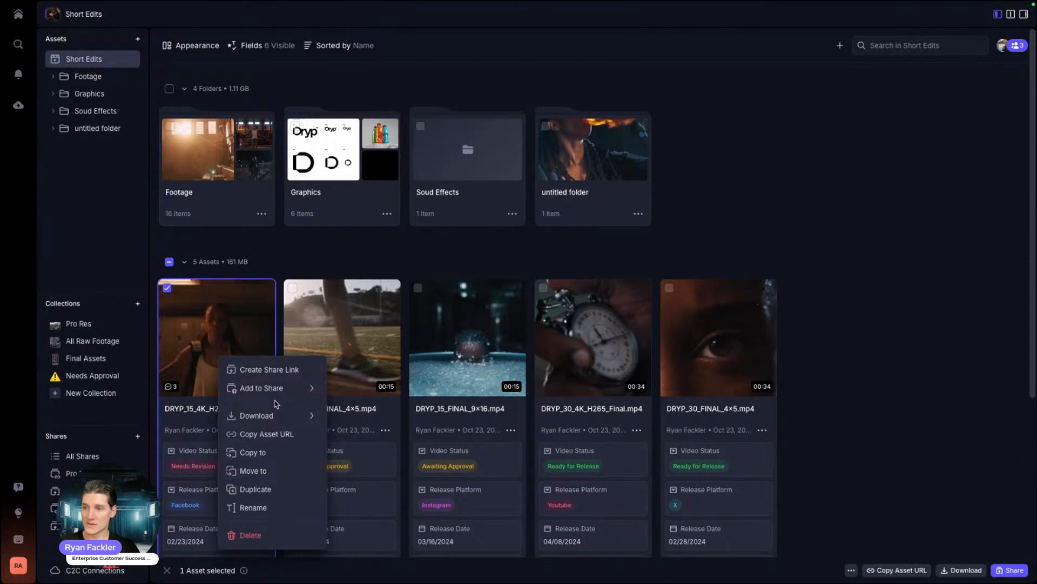
mouse_move(274, 425)
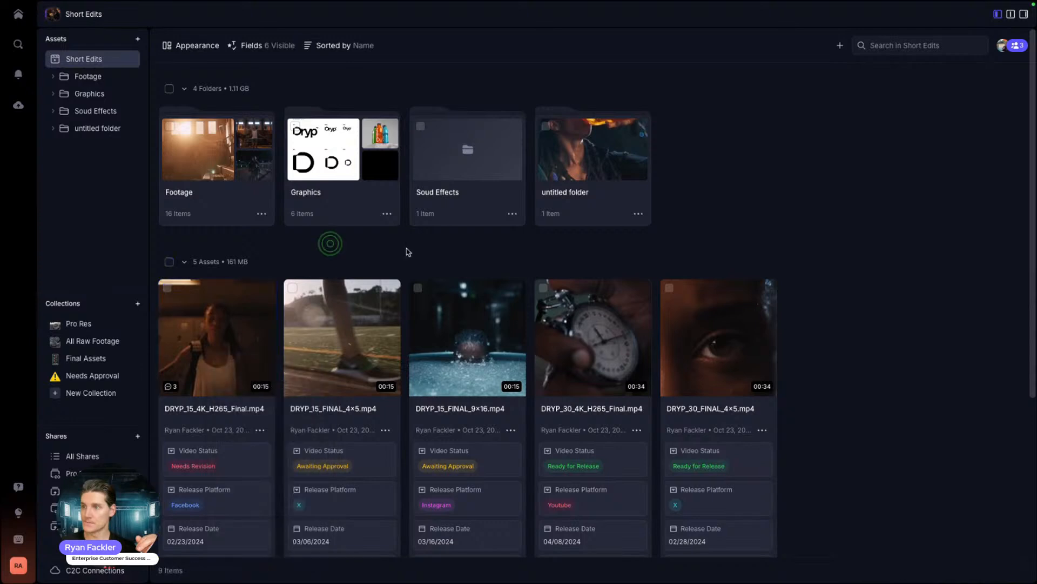
left_click(330, 244)
Step: Open the Footage folder and stack A001_A015_0815OF_V1-0023.mov as v2 on A001_A014_08159I_V1-0021.mov
left_click(167, 288)
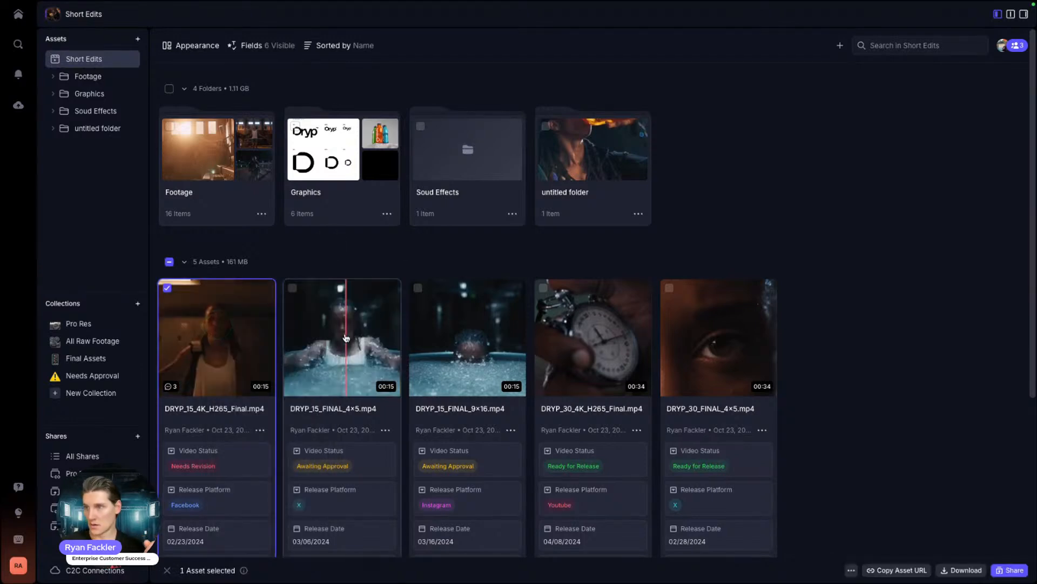
double_click(191, 159)
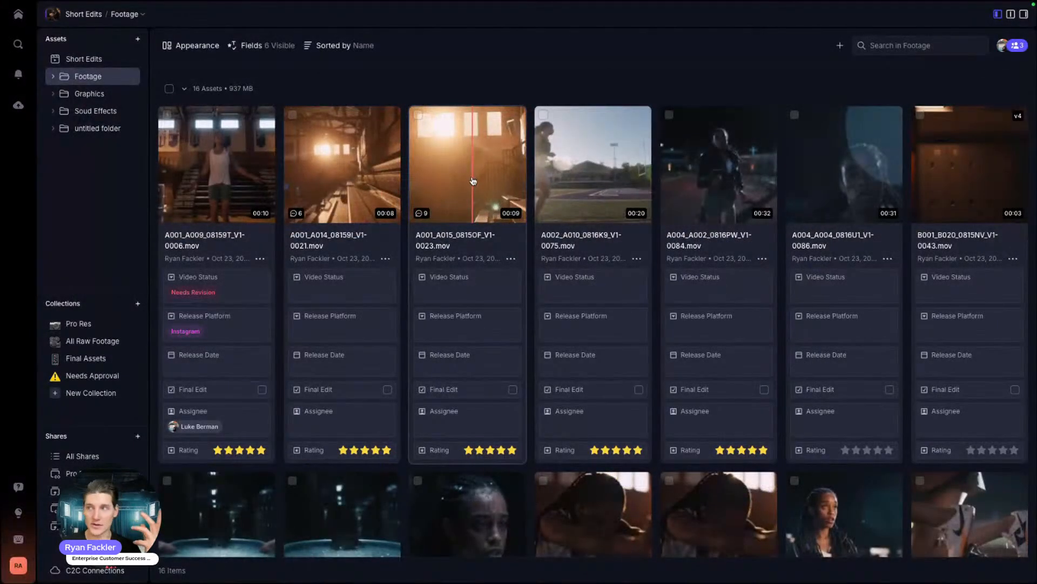
left_click_drag(473, 181, 311, 176)
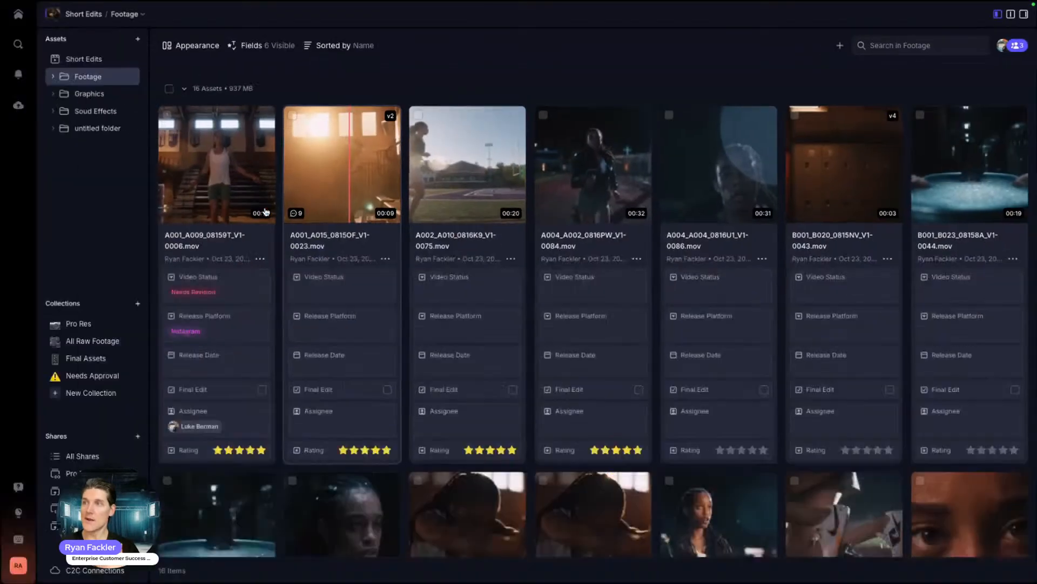
Step: Open the versioned gym clip and switch between its v1 and v2 versions
double_click(282, 191)
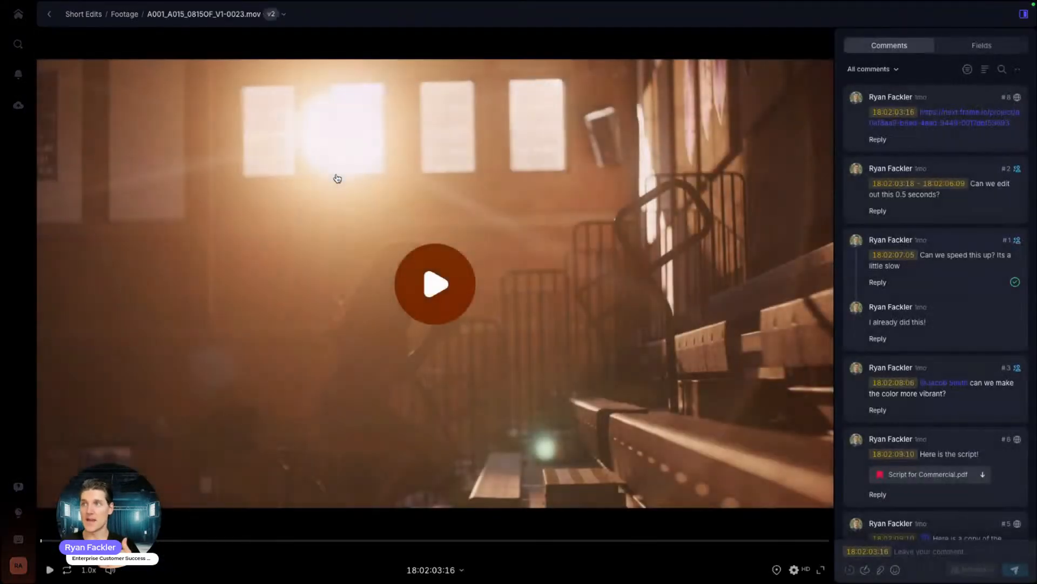
left_click(283, 14)
mouse_move(229, 141)
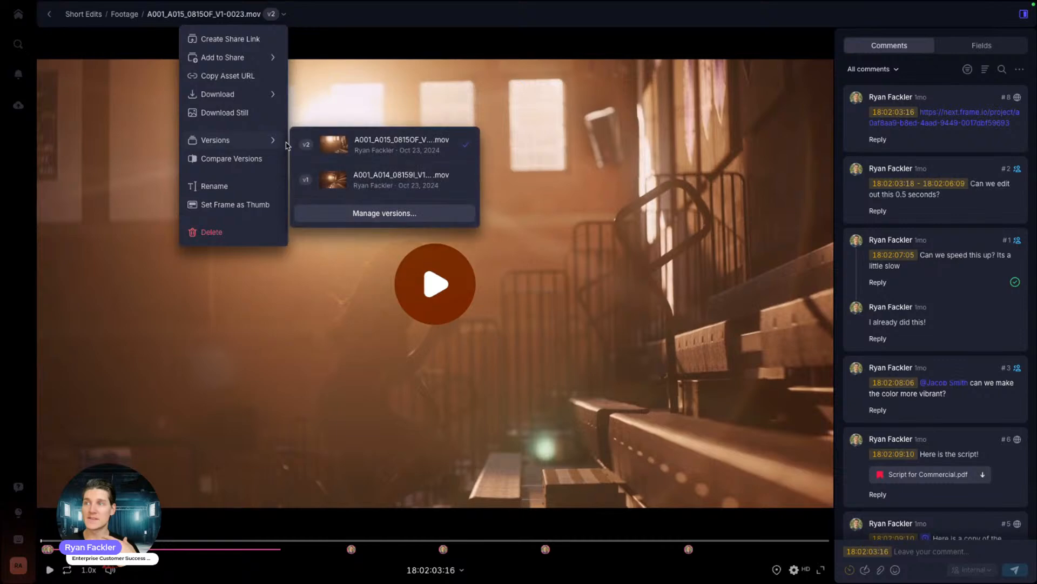
left_click(367, 183)
left_click(279, 15)
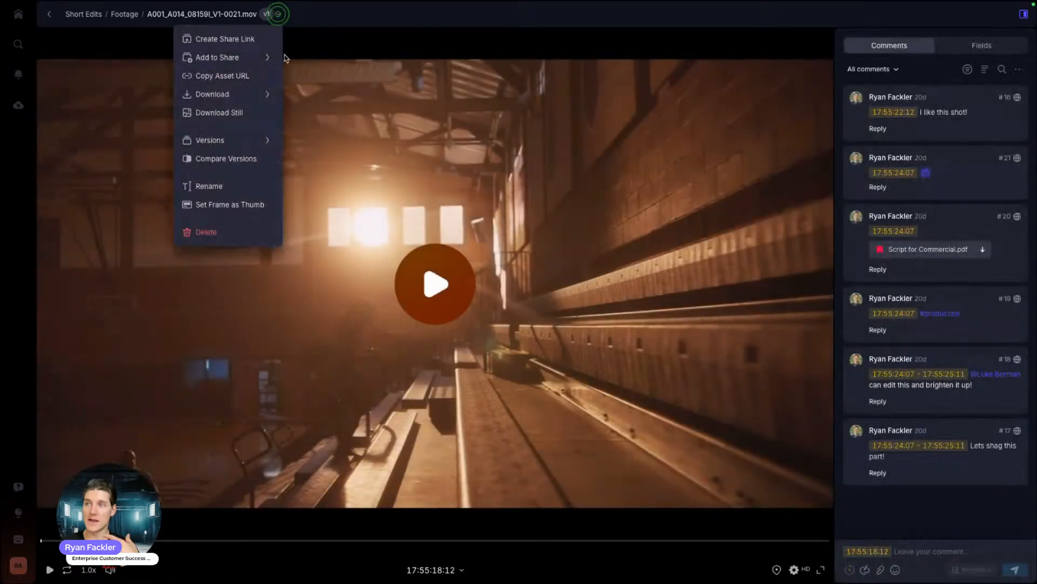
mouse_move(272, 144)
left_click(359, 154)
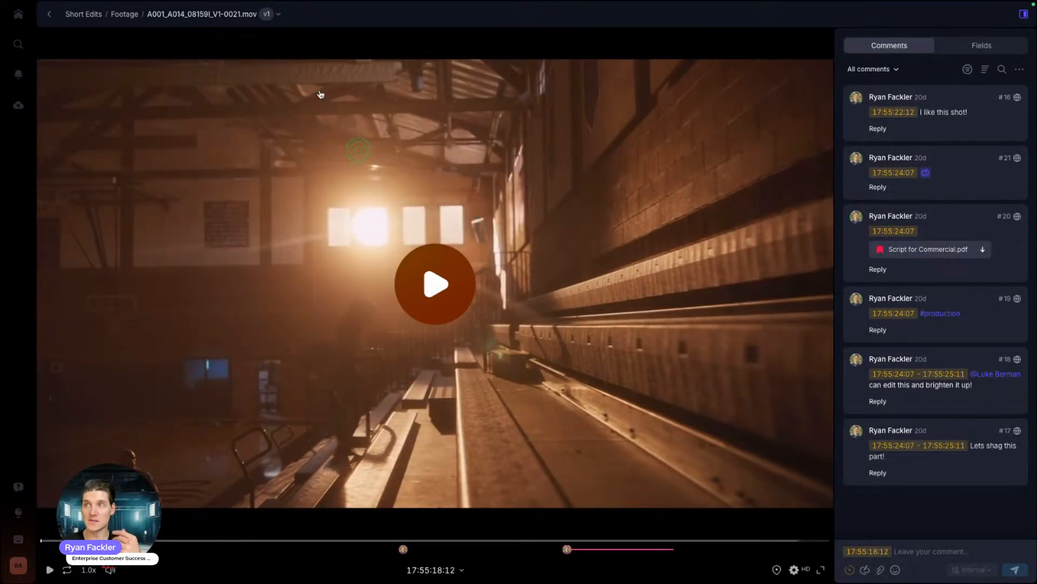
Step: Compare v1 and v2 side by side, playing, pausing and checking each side's comments, then close v2
left_click(283, 15)
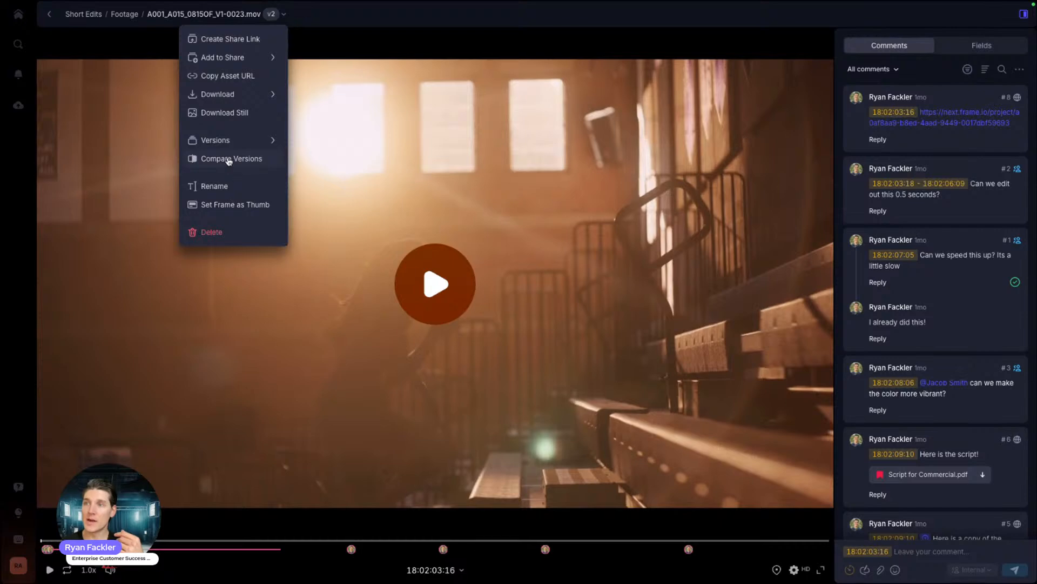
left_click(229, 159)
left_click(241, 300)
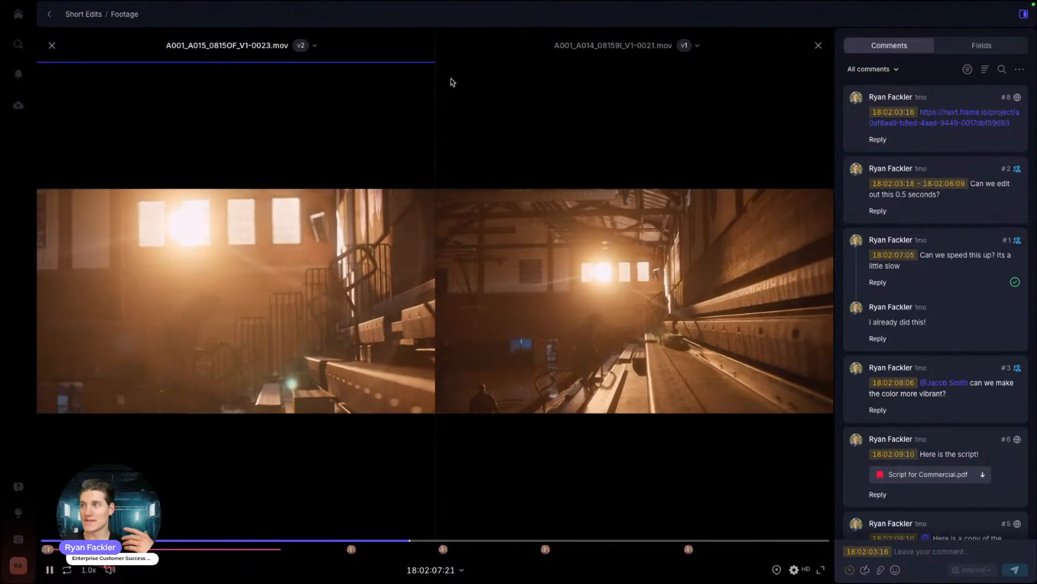
left_click(489, 54)
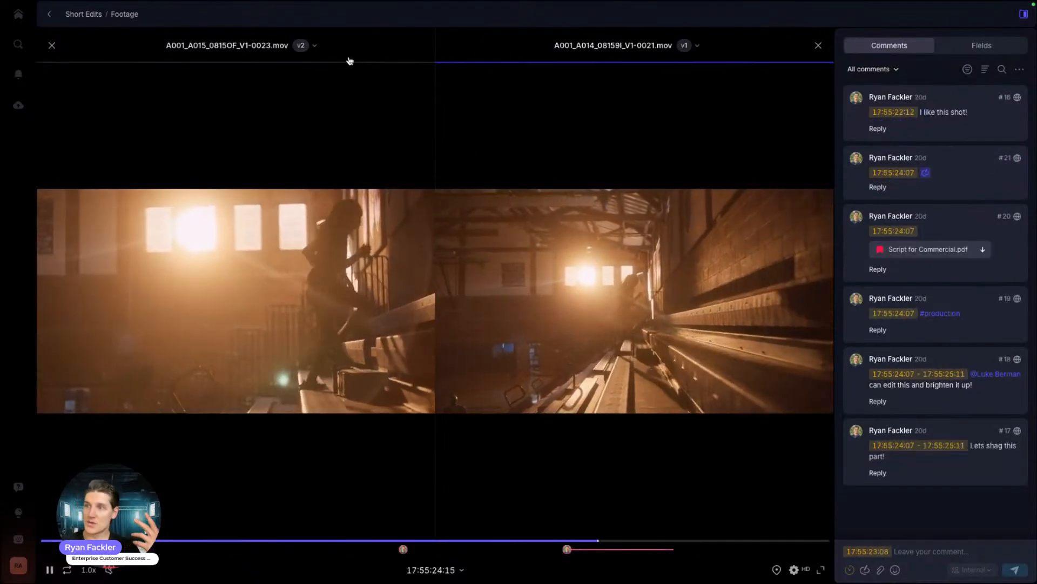
left_click(348, 59)
left_click(490, 52)
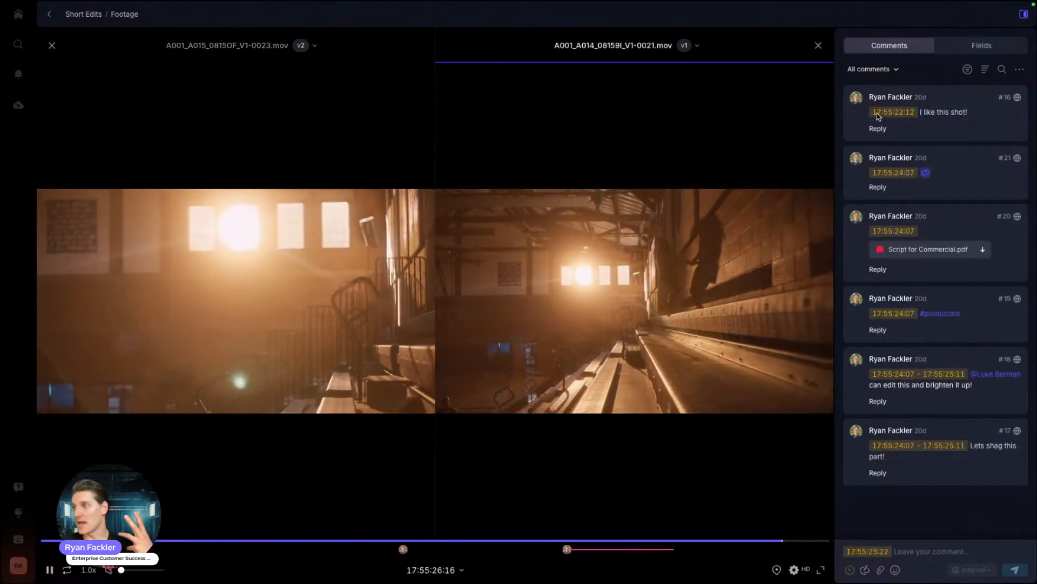
key("space")
left_click(387, 50)
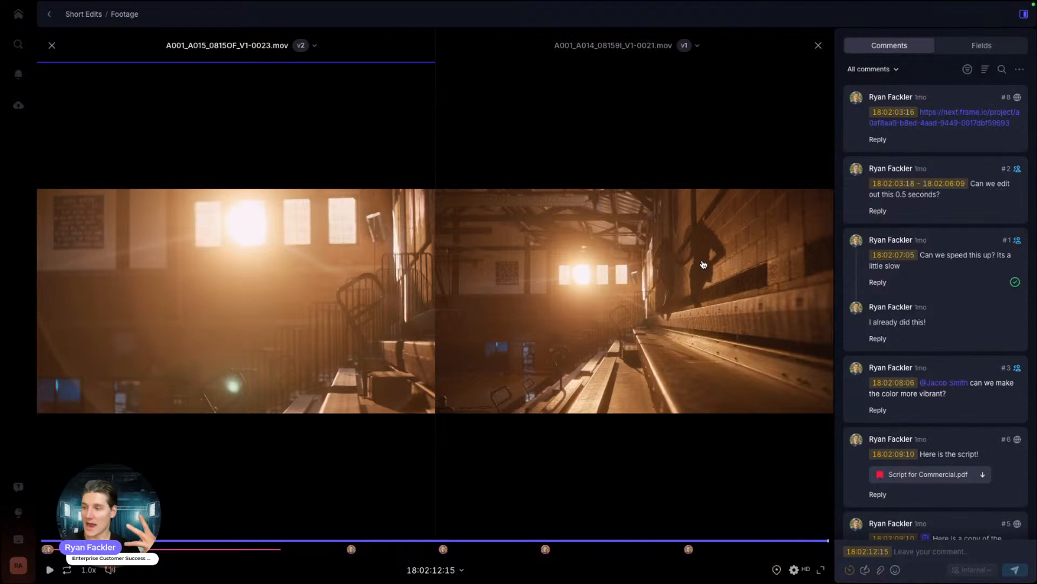
left_click(509, 55)
left_click(413, 60)
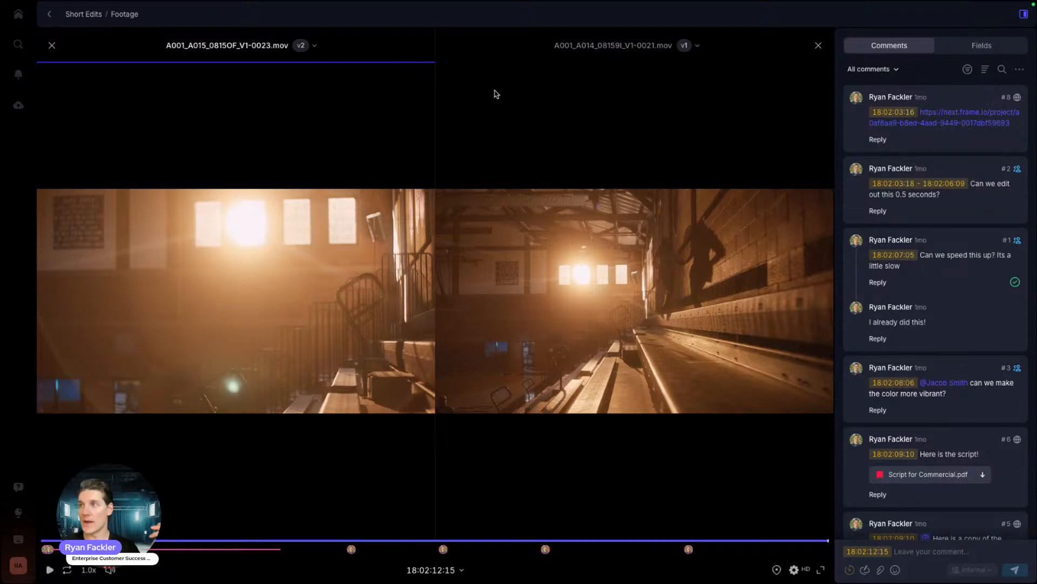
left_click(52, 45)
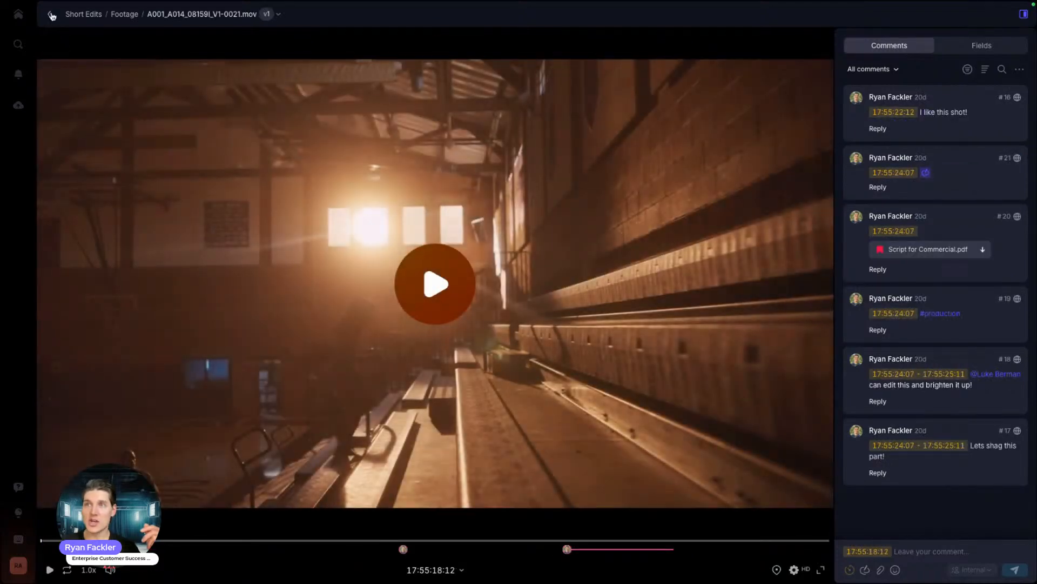
left_click(51, 15)
Step: Open and close the v2-stacked clip's actions menu twice without making changes
right_click(367, 166)
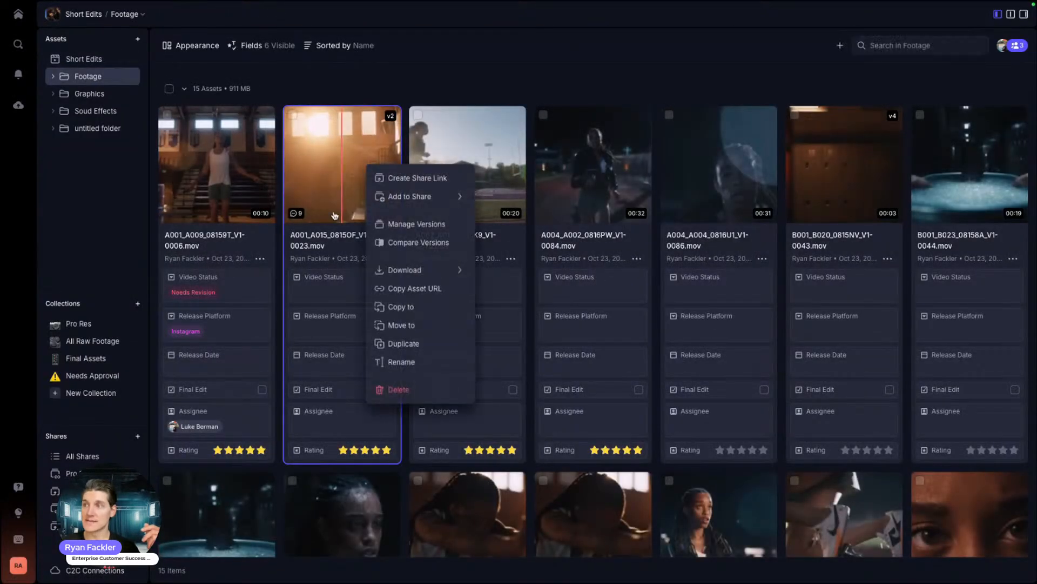
left_click(387, 82)
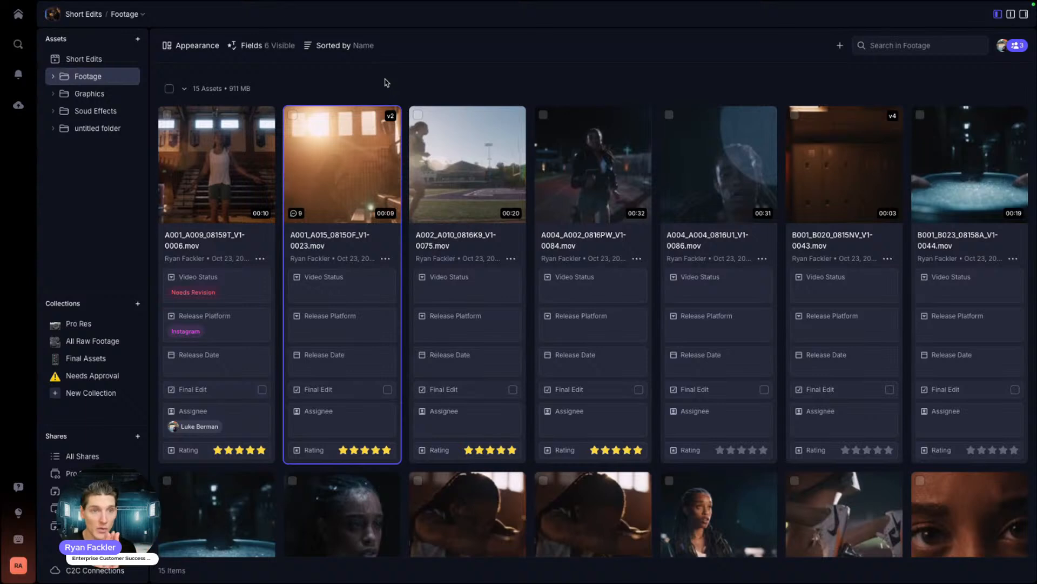
right_click(323, 144)
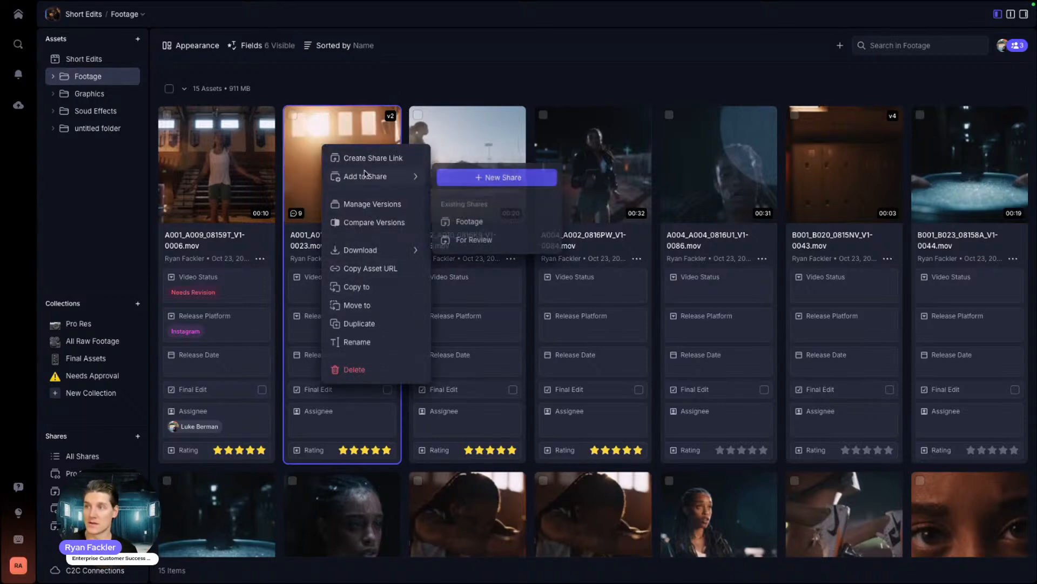
left_click(492, 65)
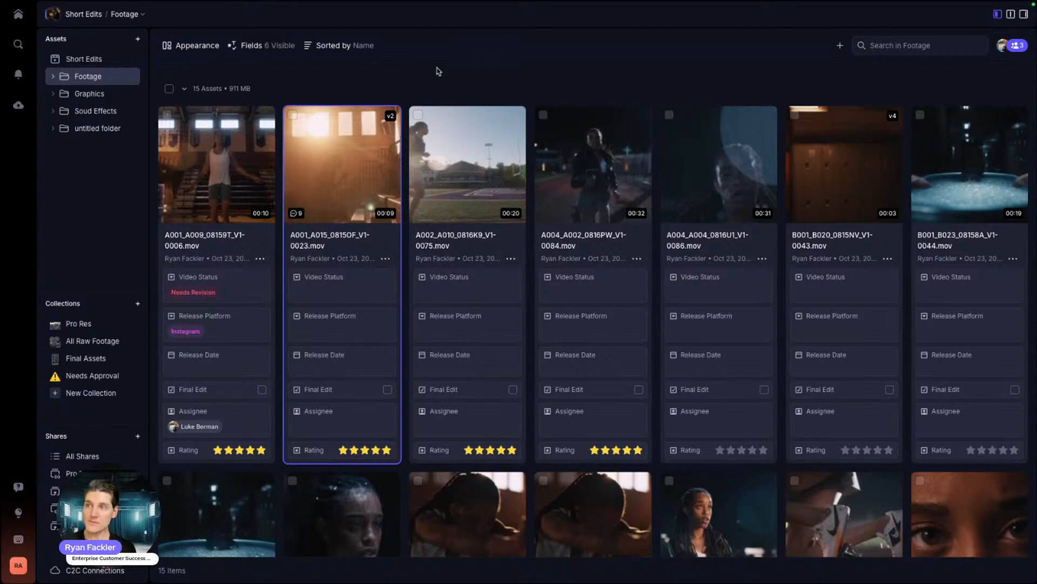
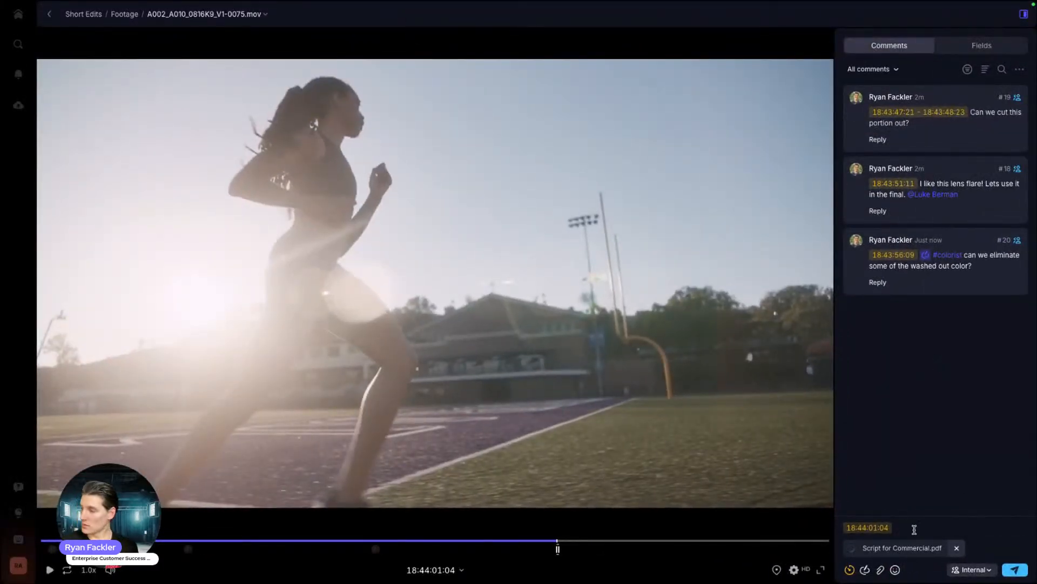
Step: Post 'Here is the script for our next edit!' with a teammate @-mentioned and the script PDF attached
type("He")
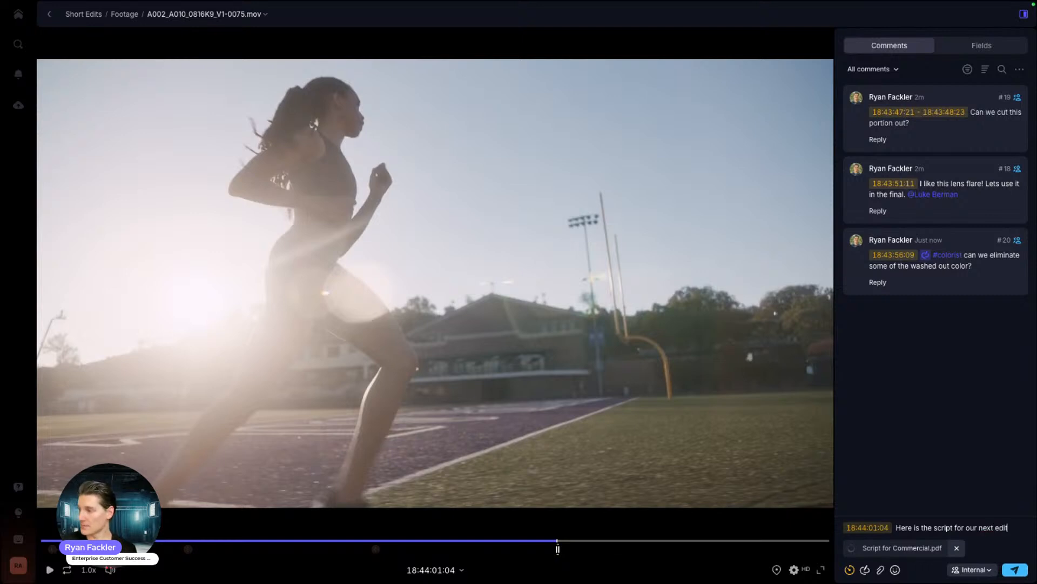
type("@ja")
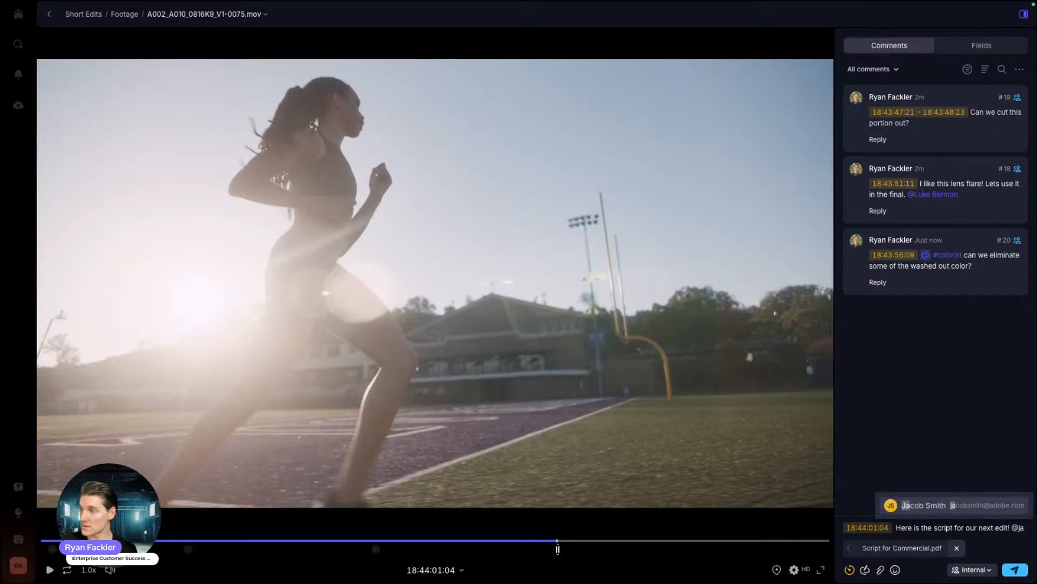
left_click(924, 504)
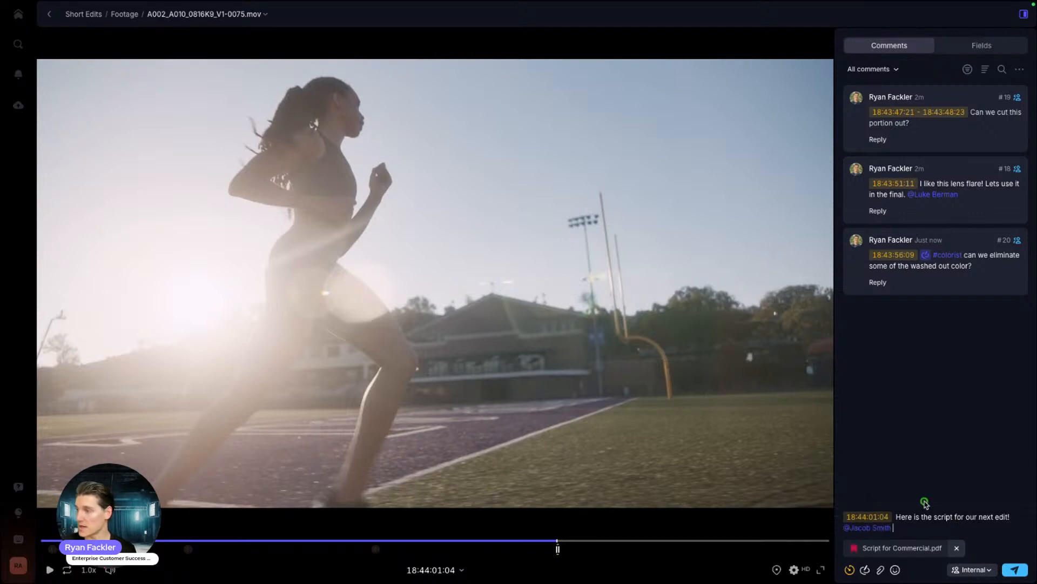
left_click(1015, 569)
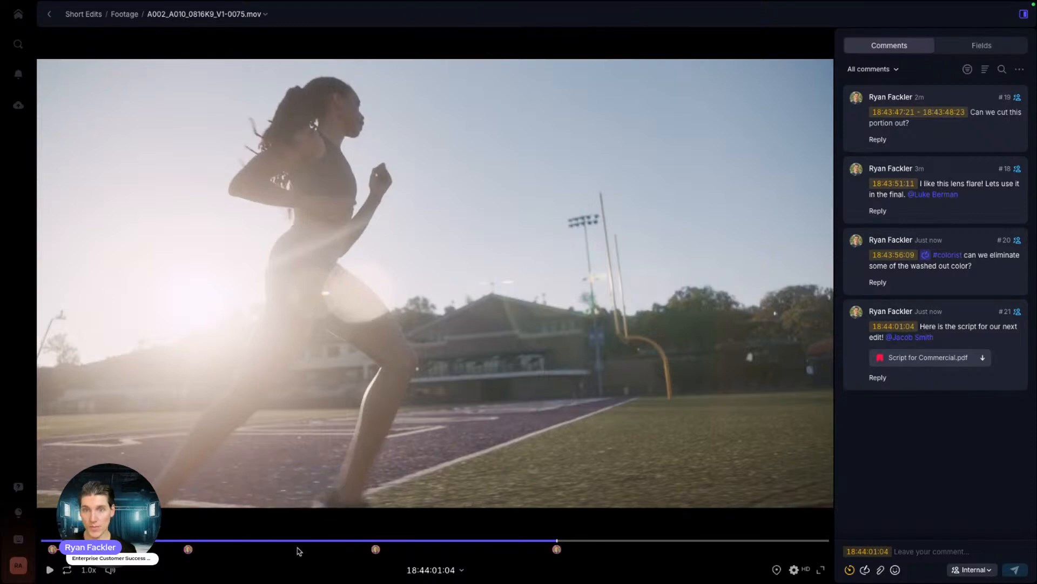
Step: Pause the clip at 18:44:02:23 and pin a new comment on the stadium light tower
left_click(48, 571)
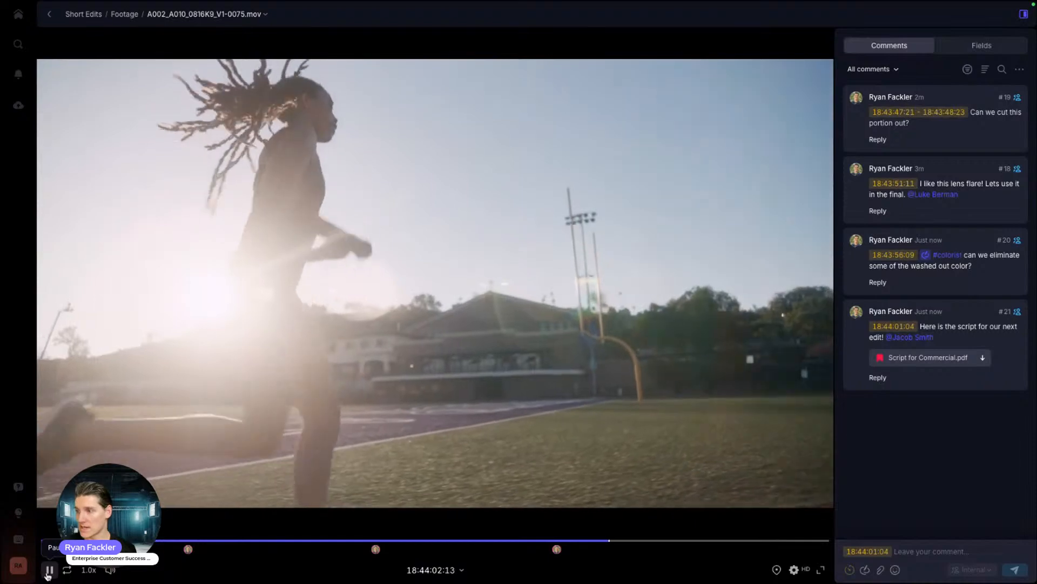
left_click(48, 571)
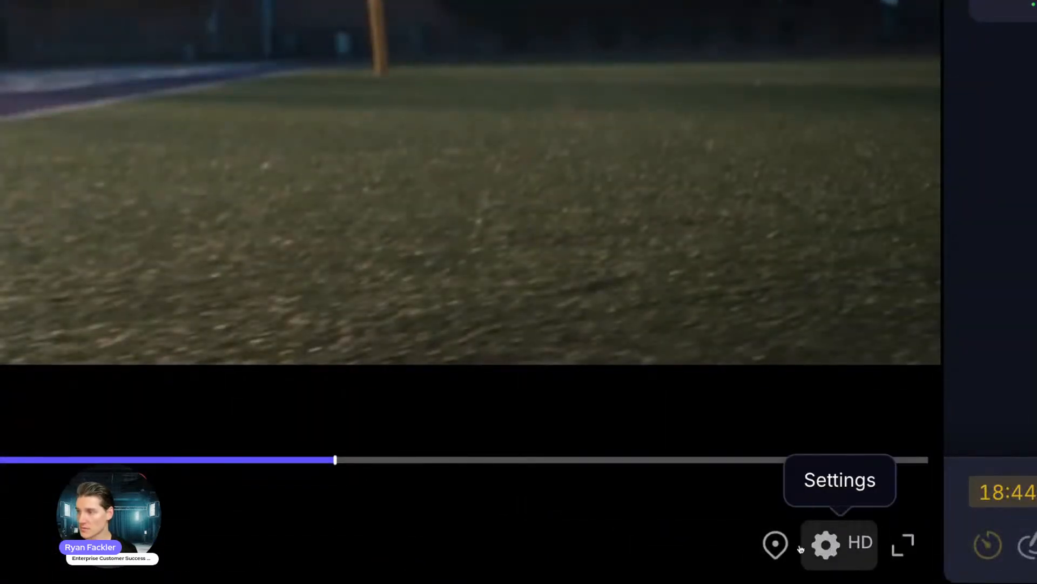
left_click(777, 544)
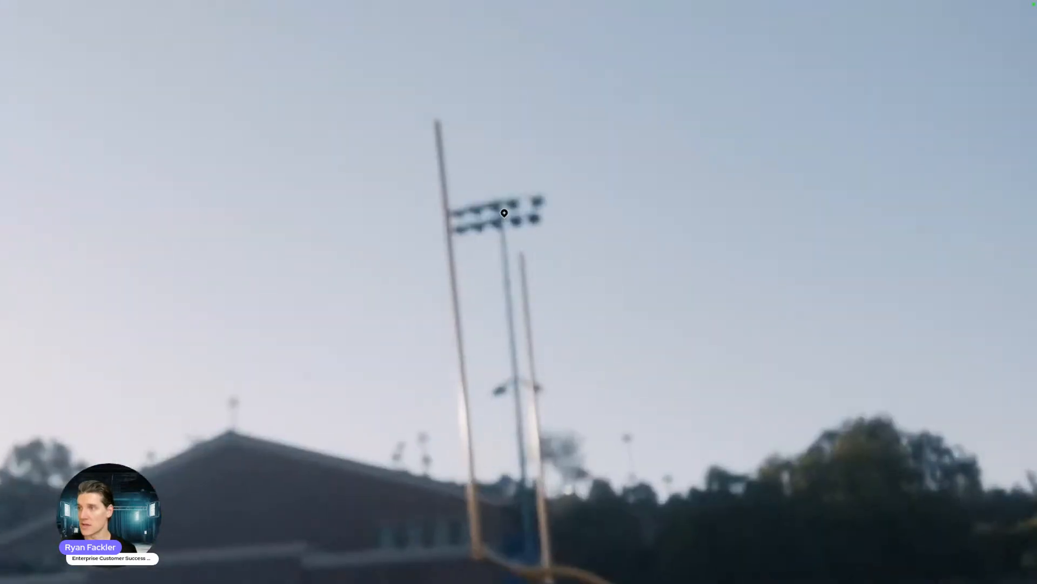
left_click(524, 213)
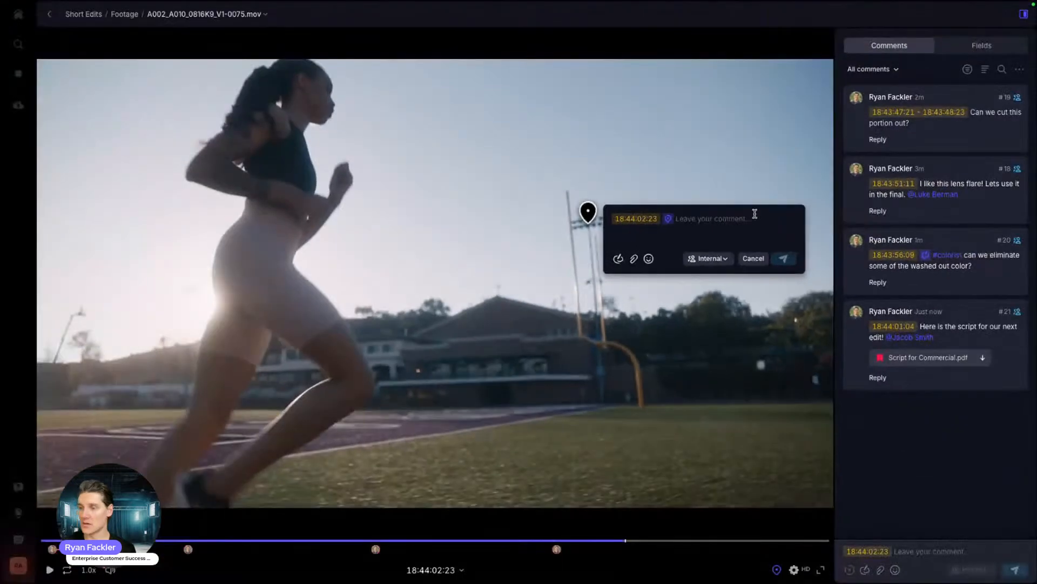
Step: Post the internal pinned comment 'Can we edit out this post?' on the light tower
type("Can we edit out this post?")
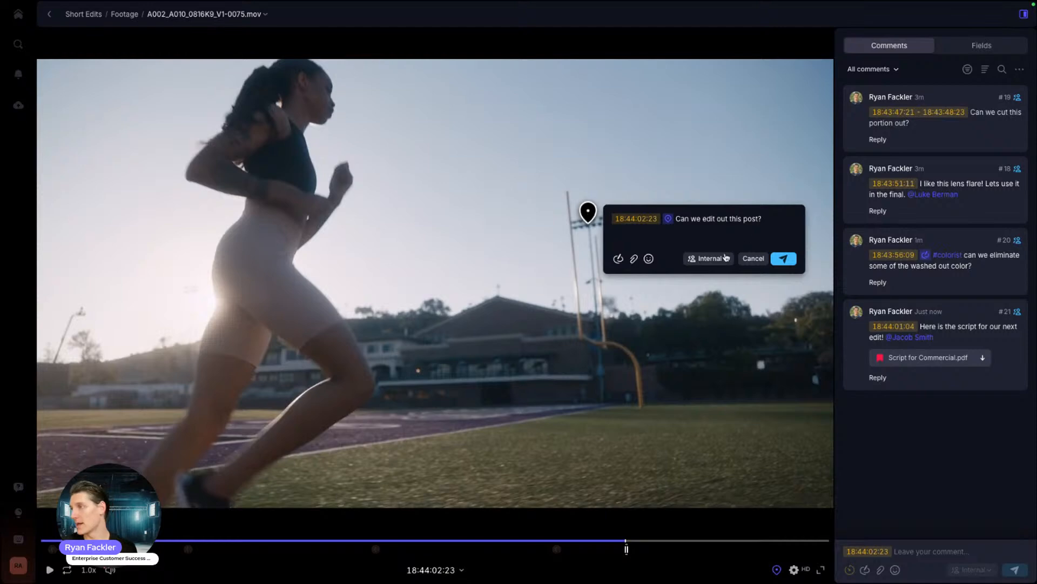
left_click(709, 258)
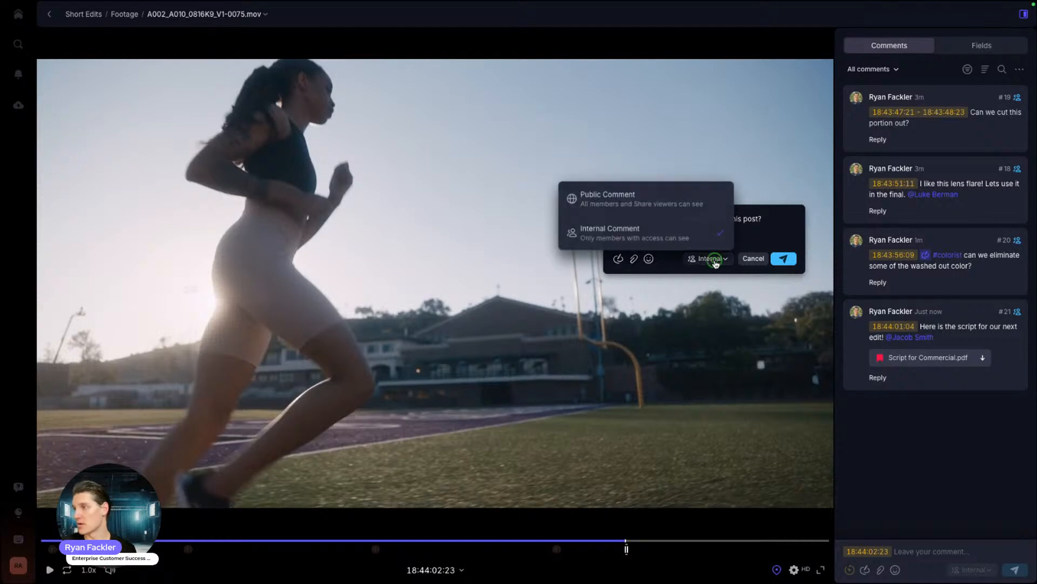
left_click(621, 234)
left_click(783, 259)
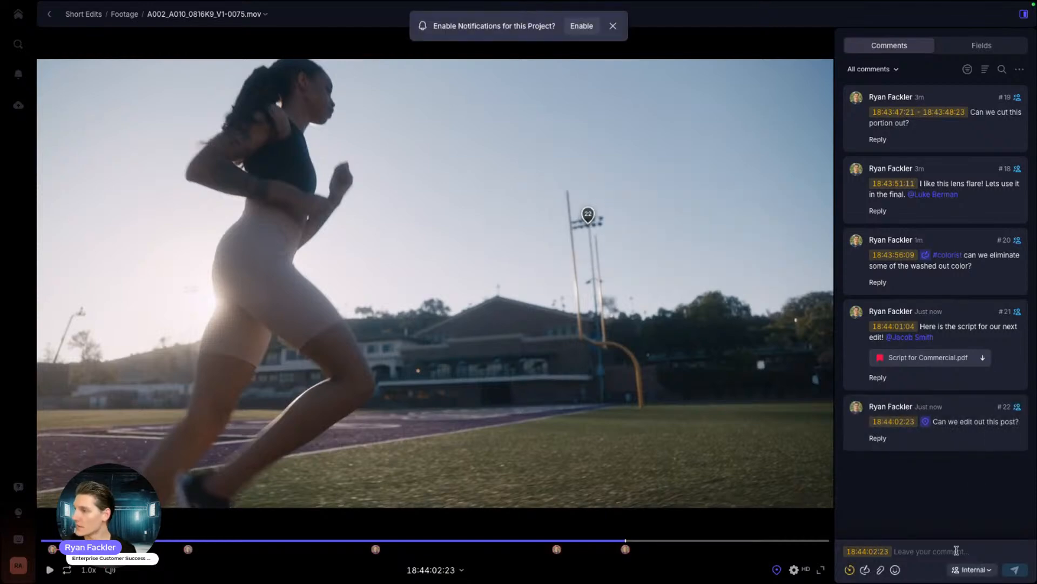
Step: Toggle new-comment visibility between Public and Internal, leave it Internal, and group comments by visibility
left_click(972, 569)
left_click(919, 513)
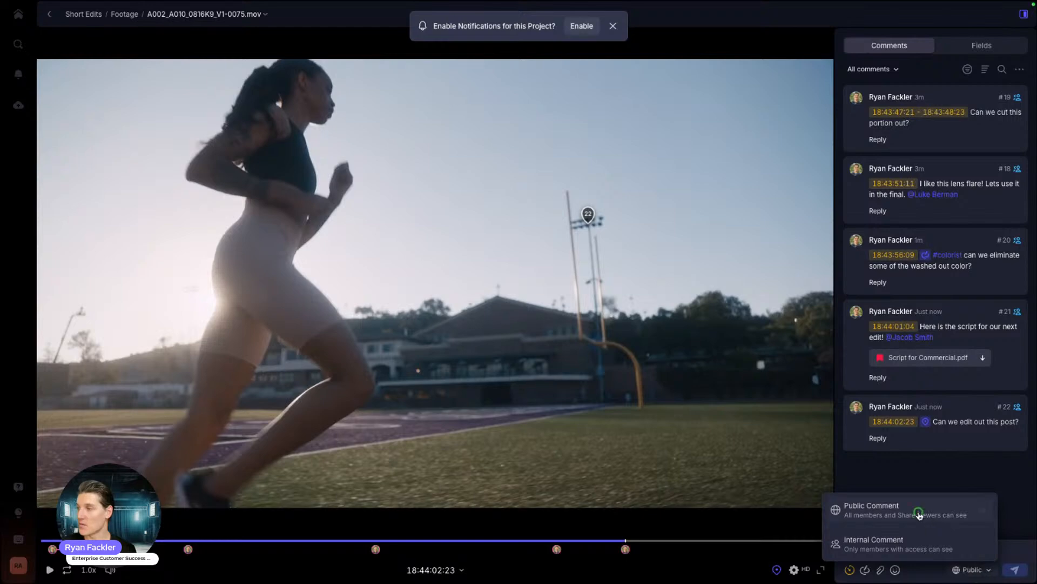
left_click(973, 570)
left_click(921, 540)
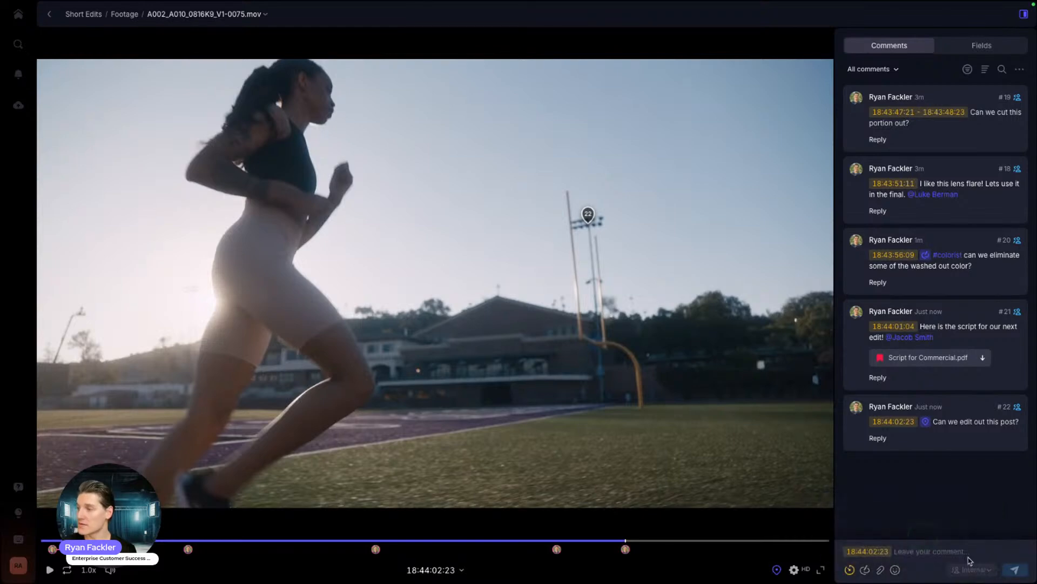
left_click(972, 569)
left_click(922, 520)
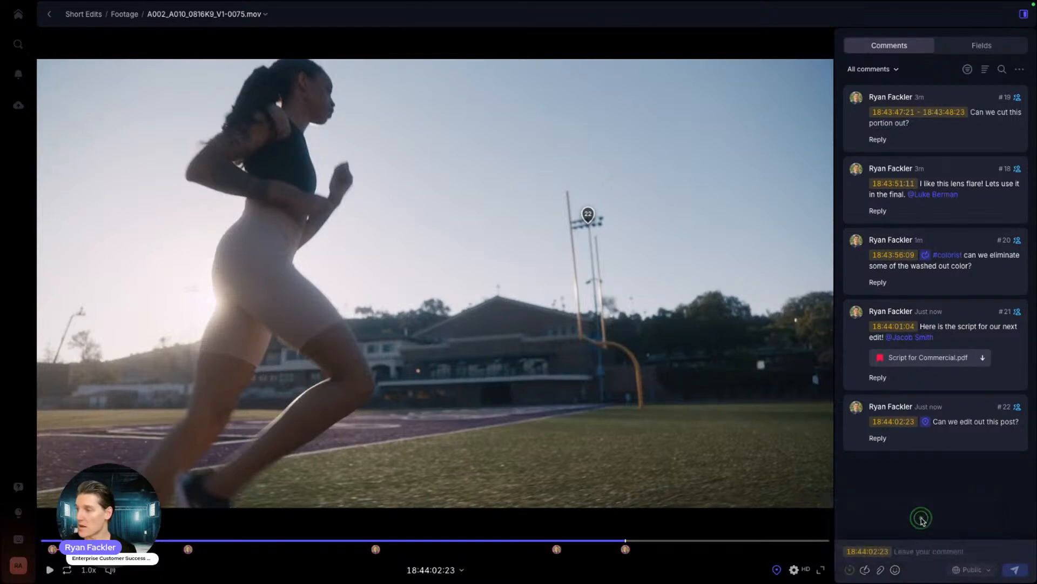
left_click(972, 570)
left_click(891, 544)
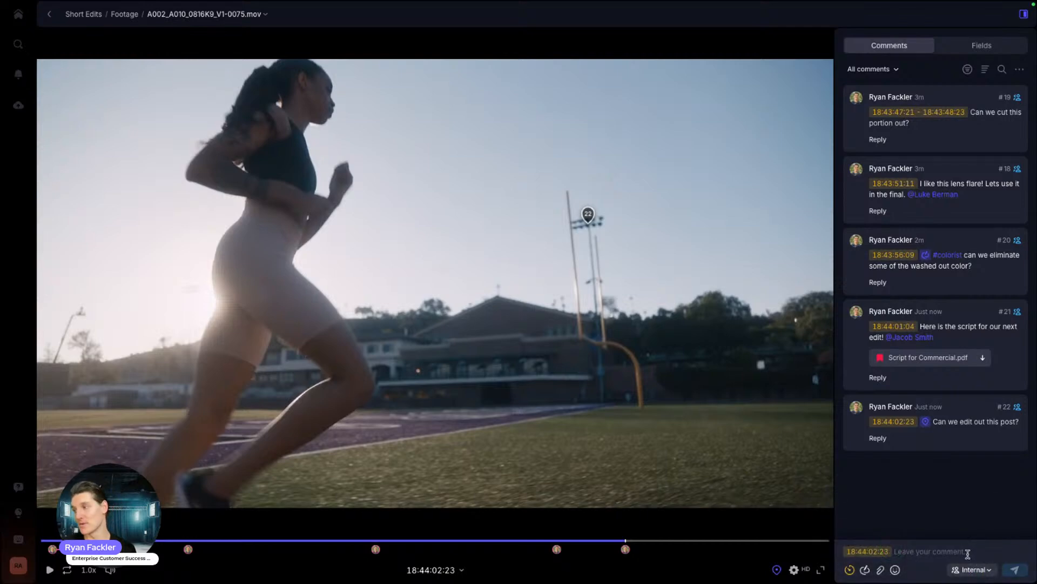
left_click(972, 569)
left_click(922, 478)
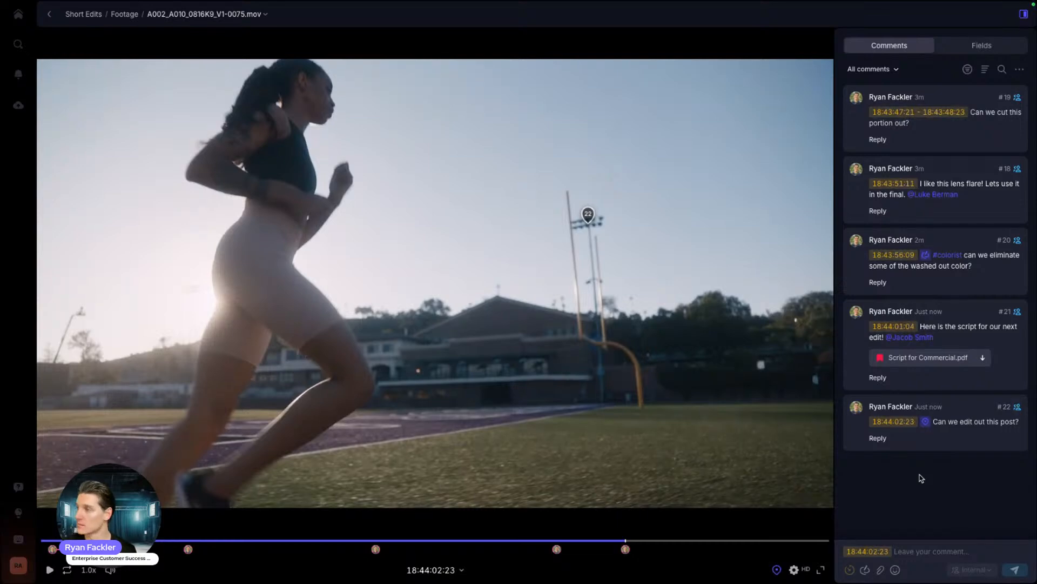
left_click(972, 569)
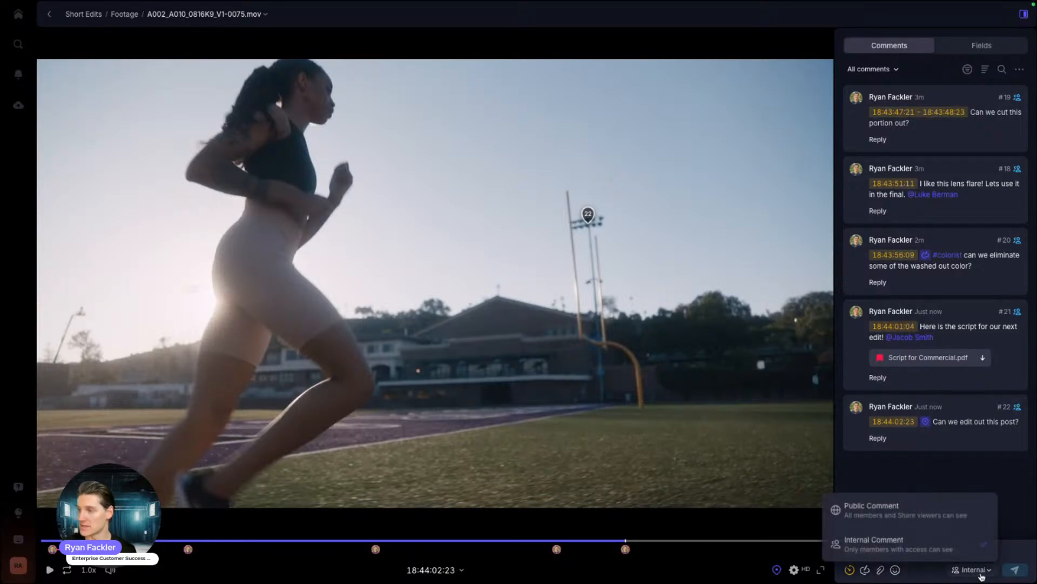
left_click(941, 468)
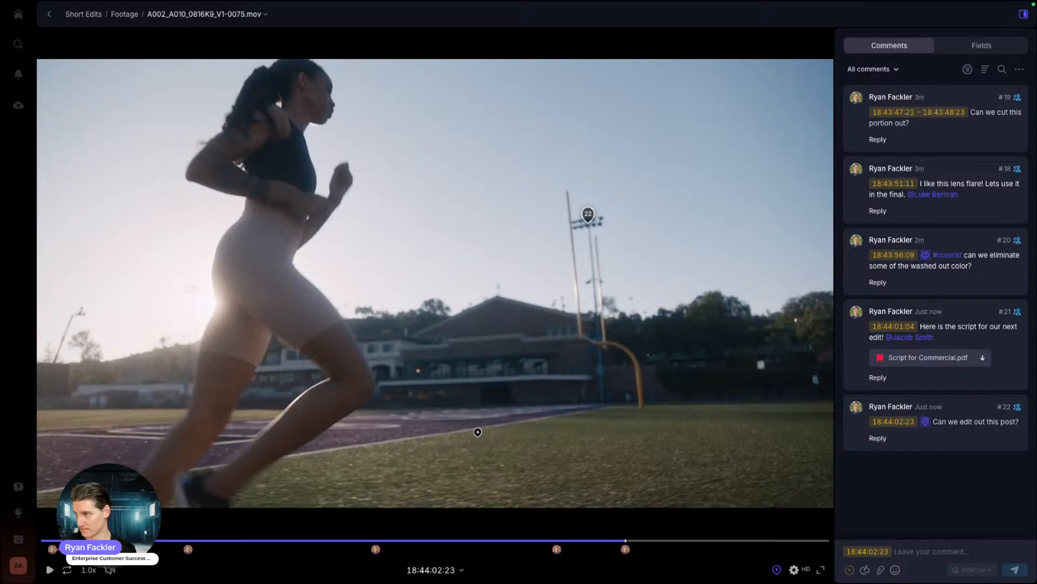
left_click(878, 69)
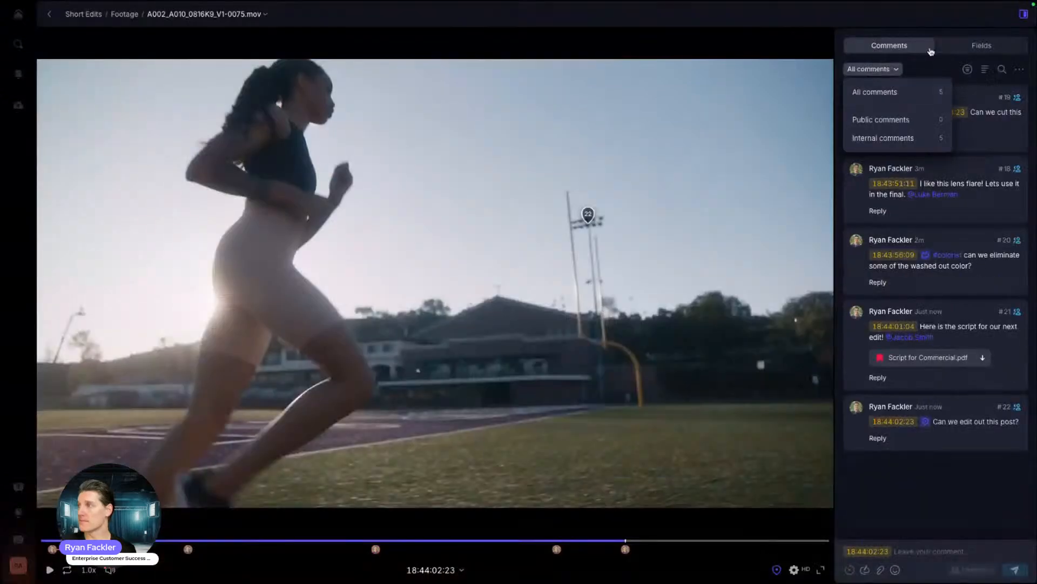
Step: Mark comment #19 complete, check the comment filter options, and start a reply to comment #21
left_click(949, 59)
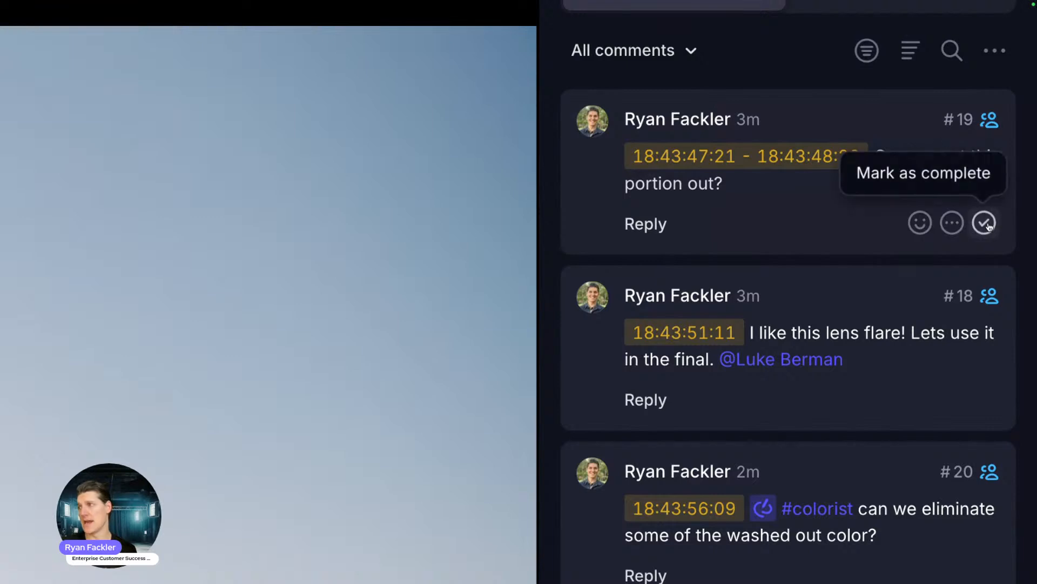
left_click(989, 226)
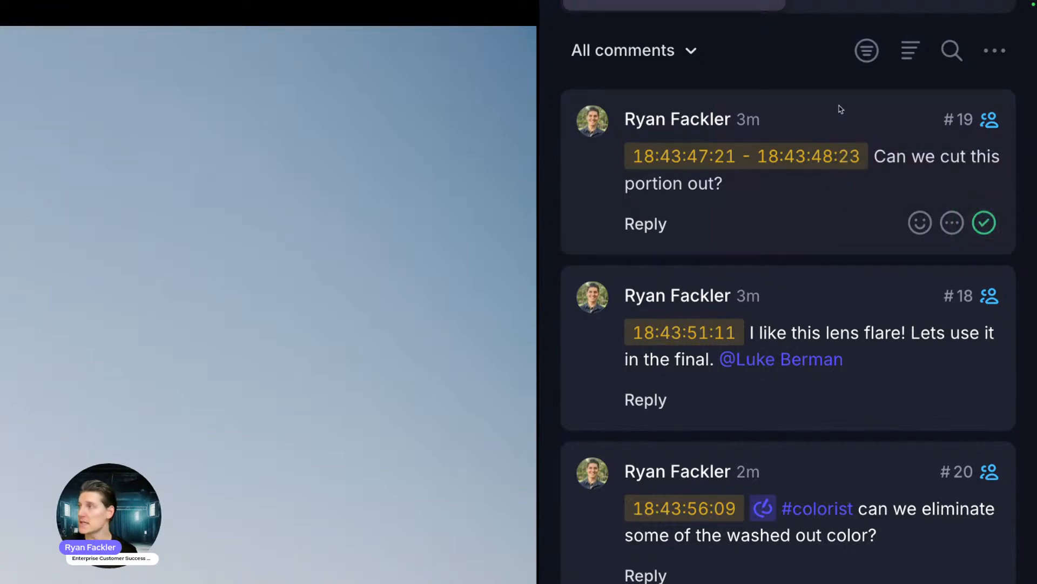
left_click(867, 51)
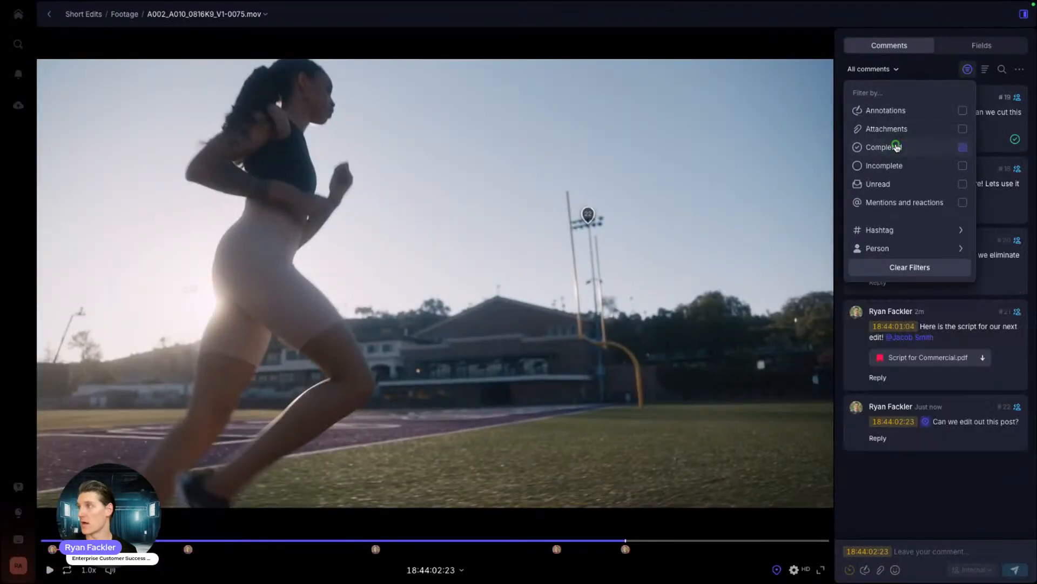
left_click(933, 66)
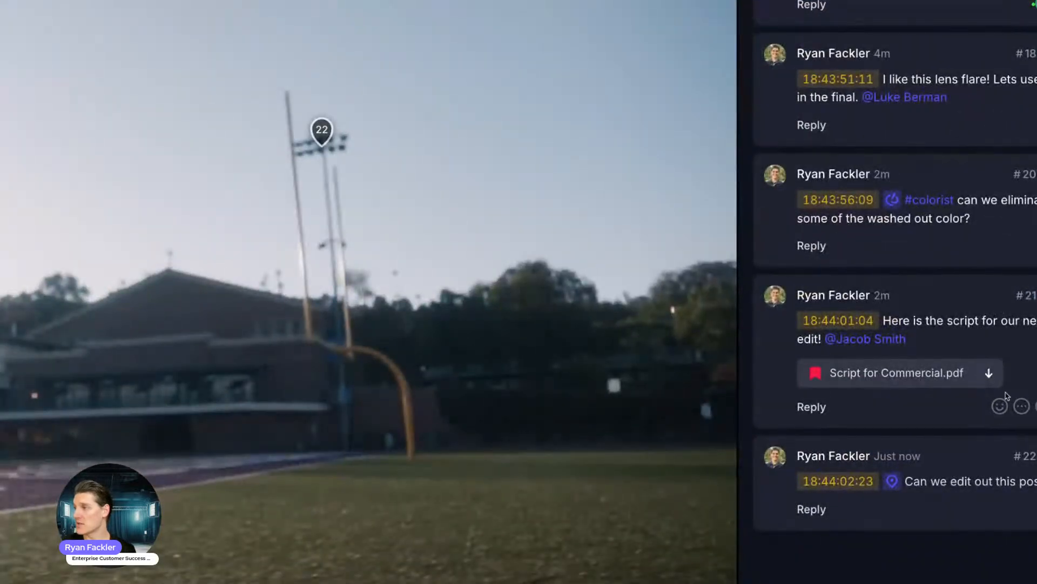
left_click(768, 408)
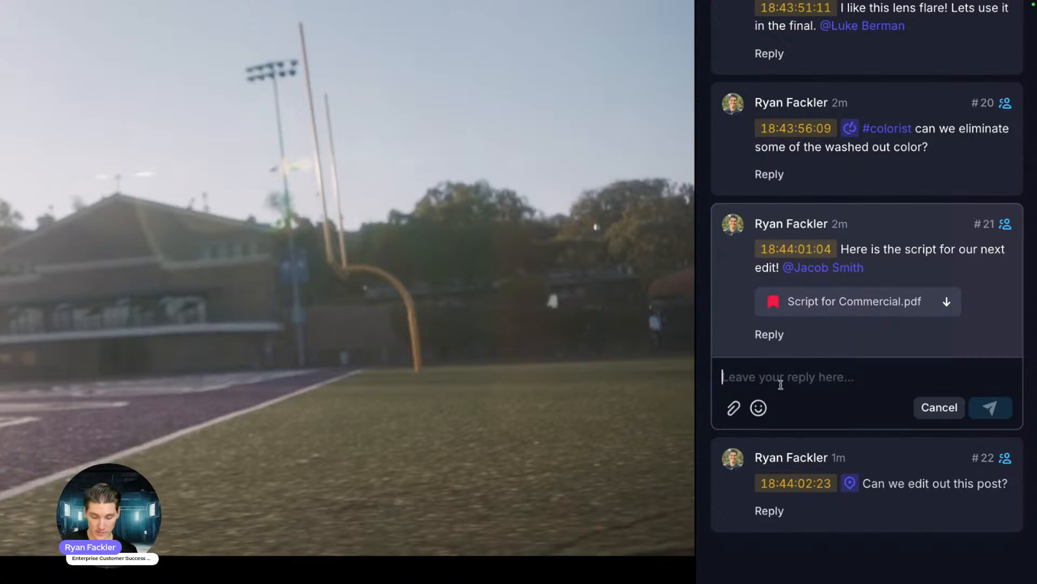
Step: Reply 'This looks great, lets record tomorrow!' on comment #21 and add a heart-eyes reaction
type("This loo")
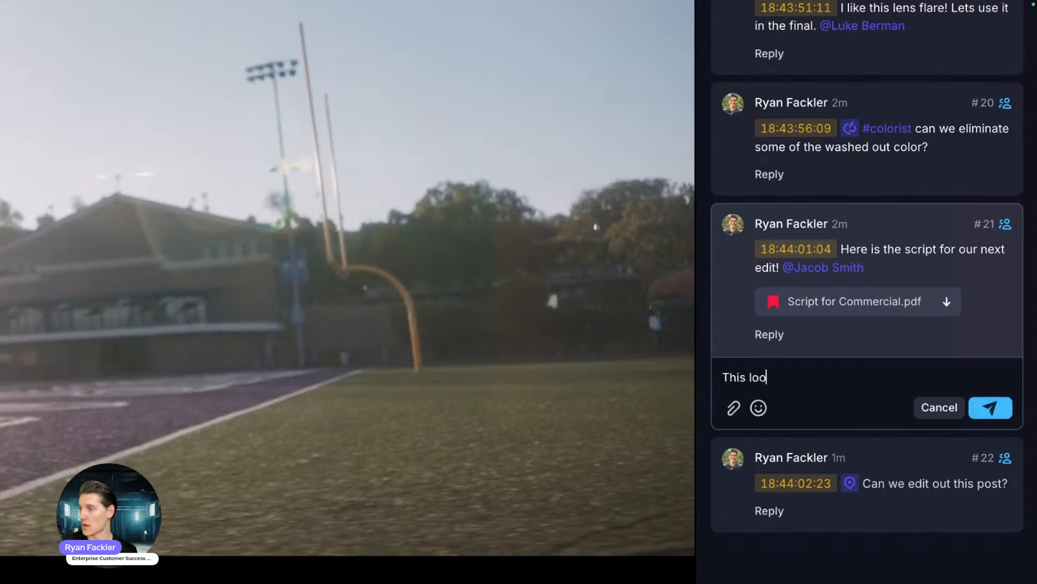
type("ks great, lets record")
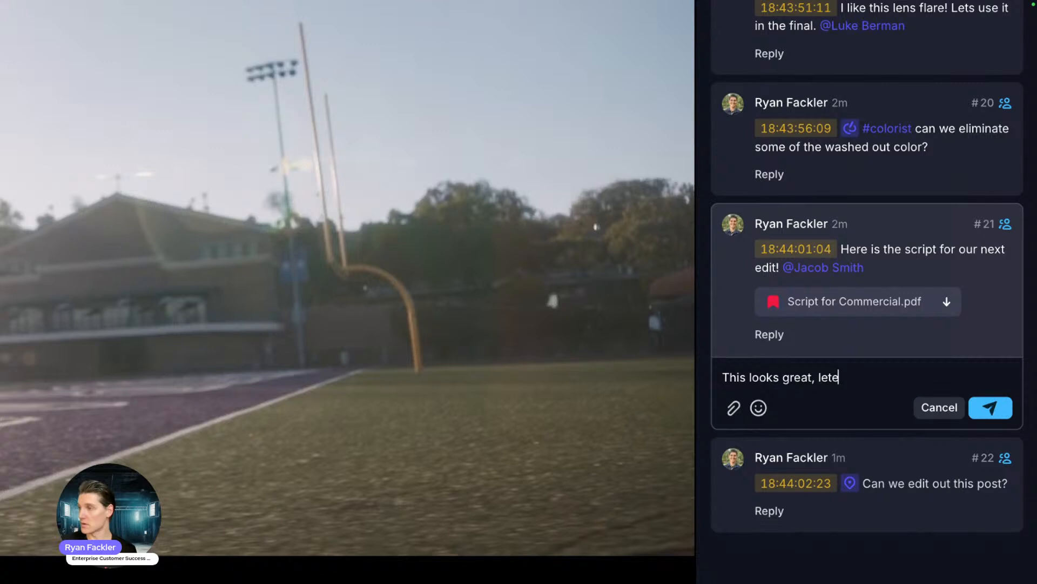
type(" tomorrow!")
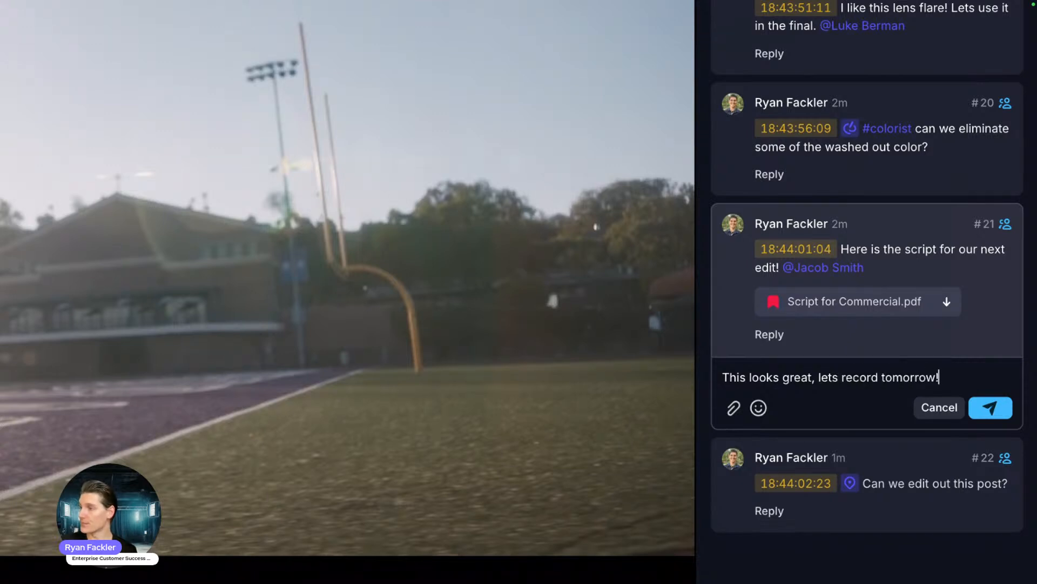
left_click(991, 407)
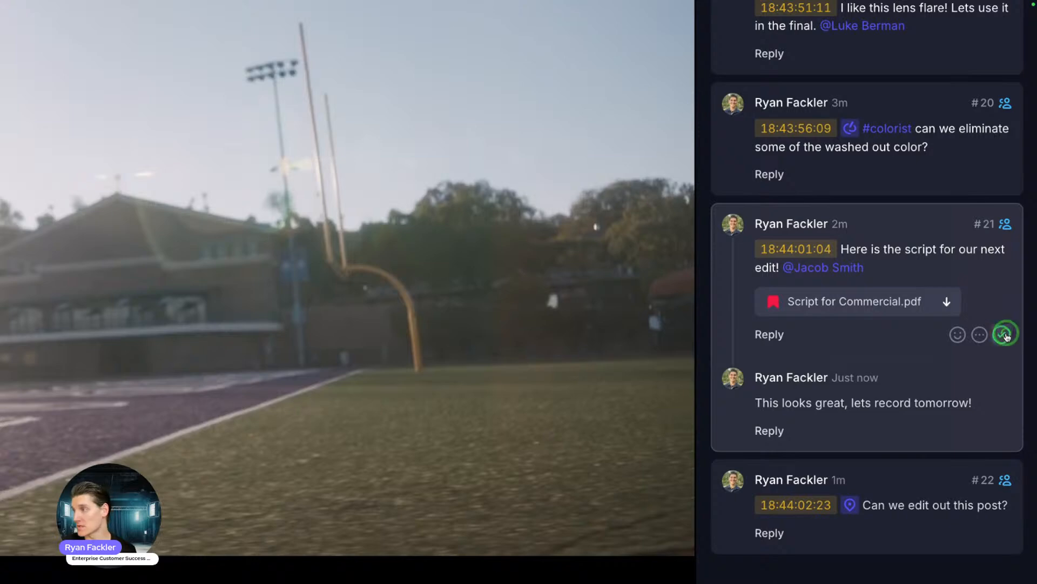
left_click(958, 335)
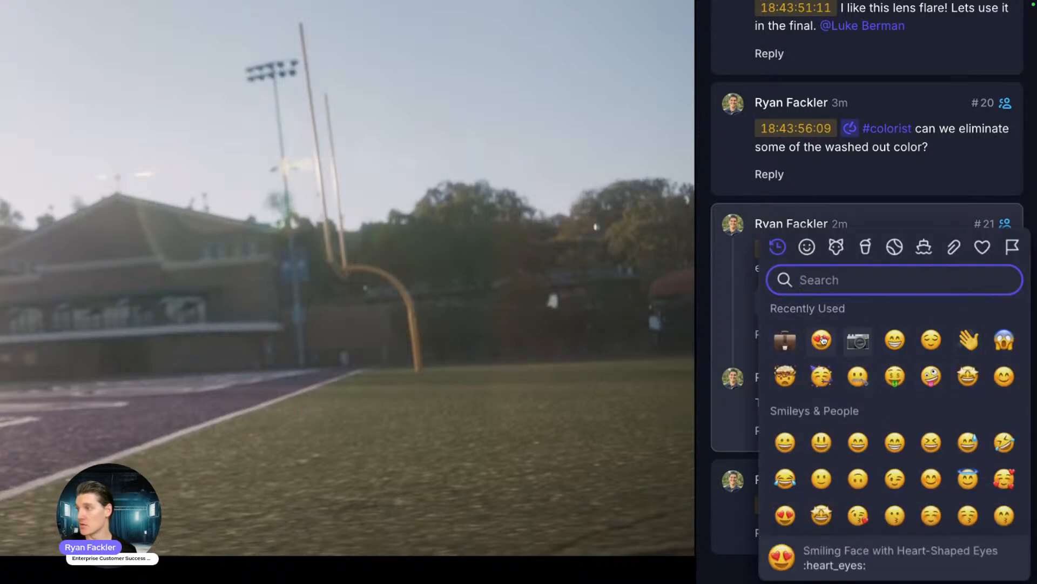
left_click(822, 339)
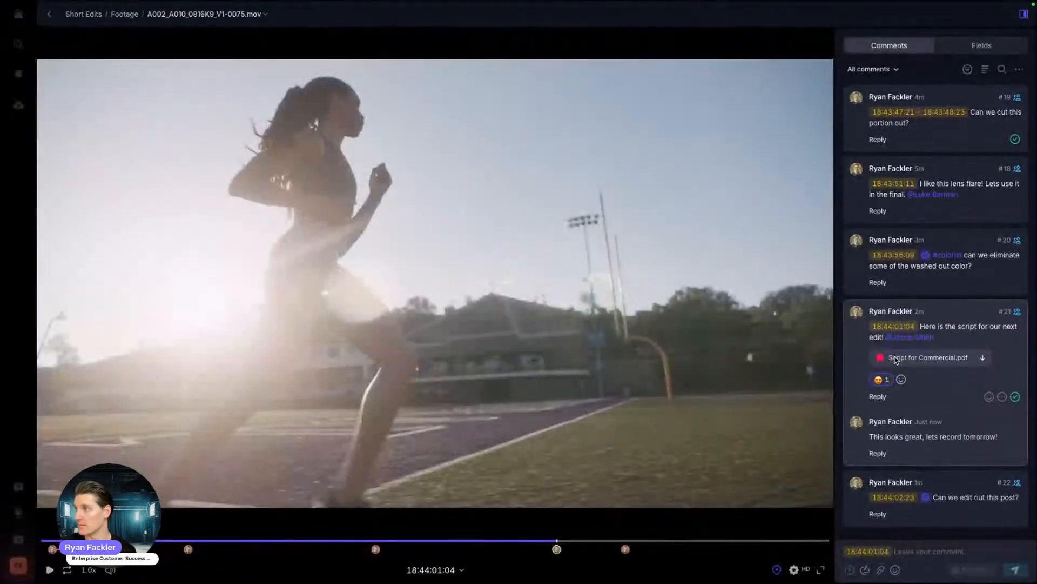
Step: Search the clip's comments for 'colorist', then clear the search
left_click(1002, 69)
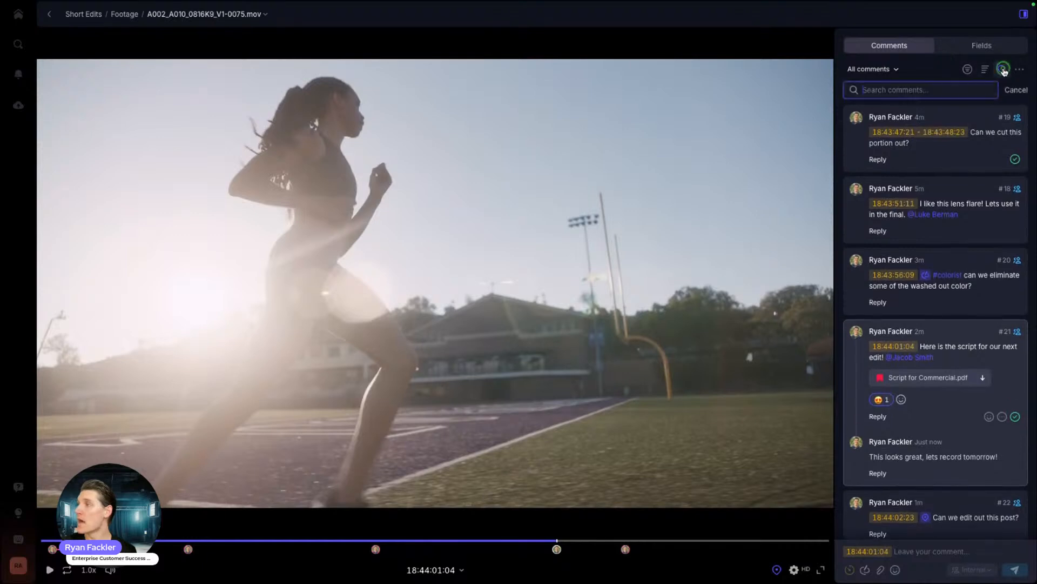
type("colorist")
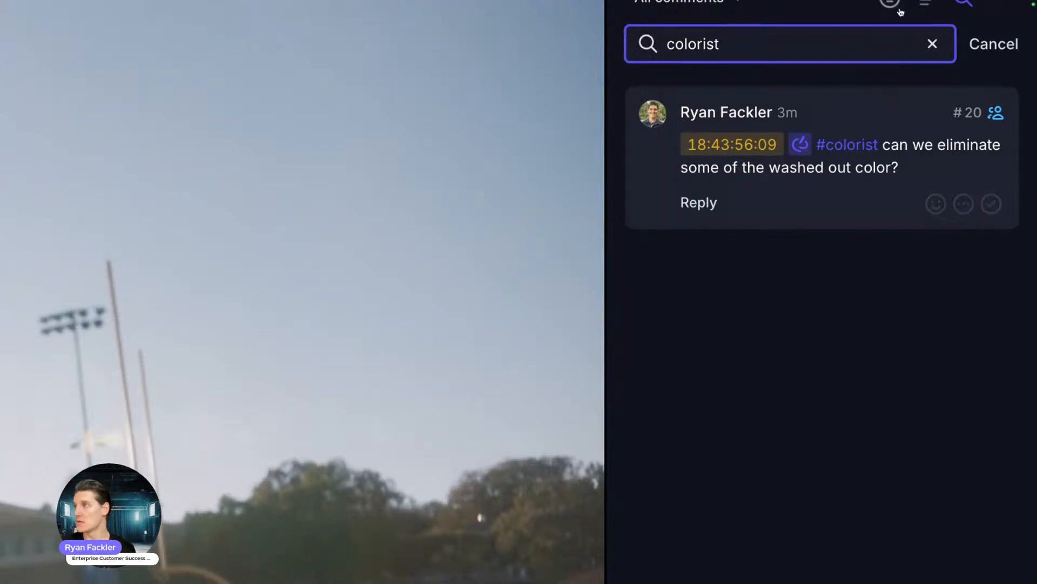
left_click(932, 46)
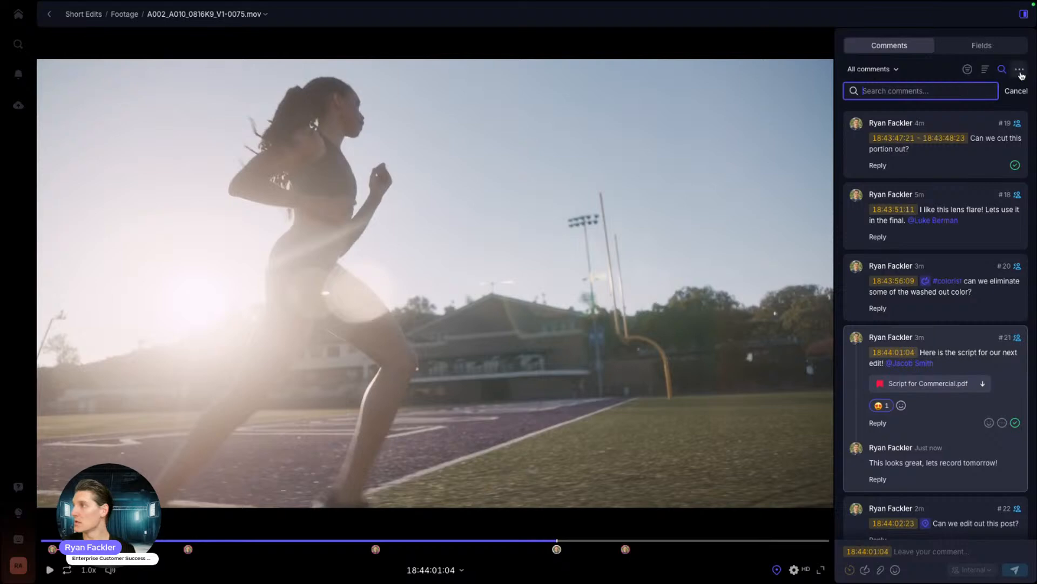
Step: Print the clip's comments and show its metadata fields (HEVC, 3840 × 2160, 28.57 Mbps)
left_click(1020, 70)
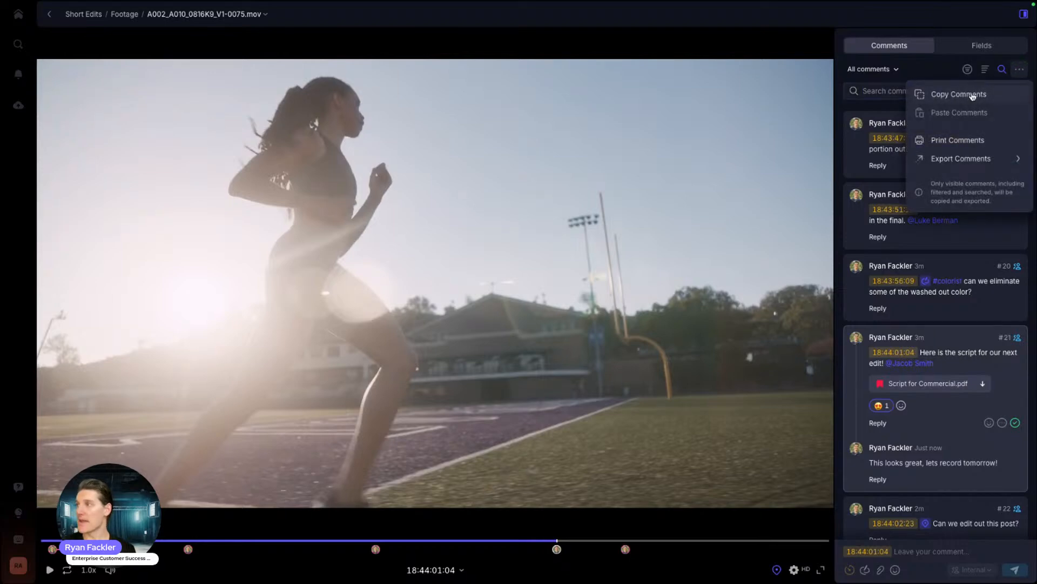
left_click(947, 140)
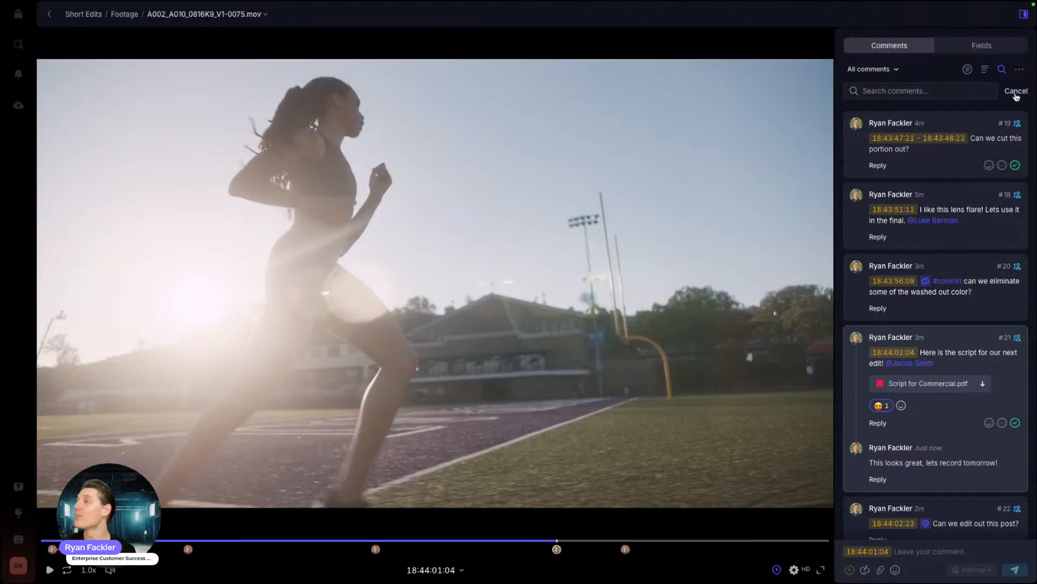
left_click(998, 47)
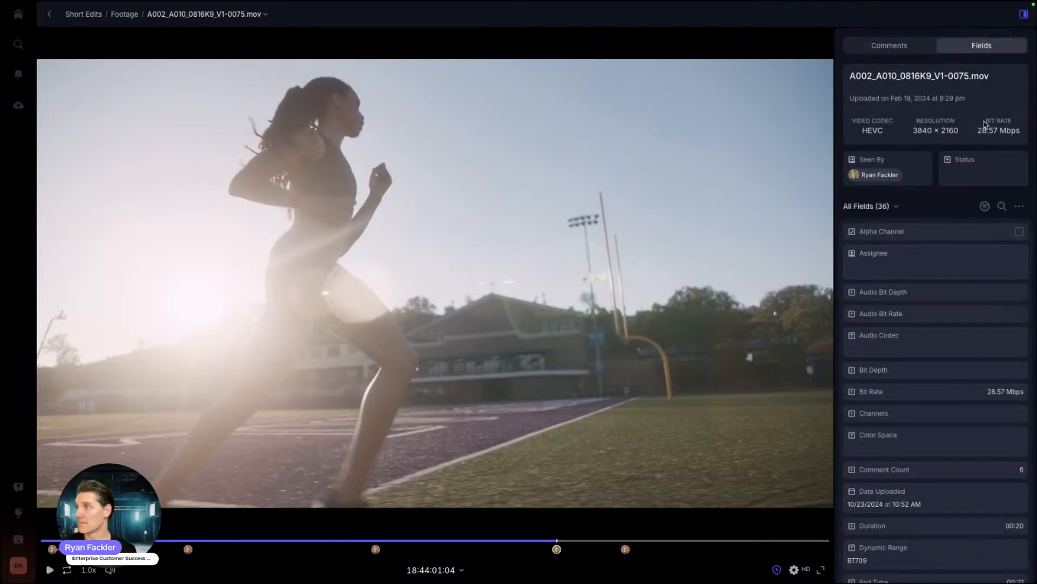
Step: Scroll through the clip's metadata fields to review size, frame rate, format and Seen By
scroll(938, 297, "down", 10)
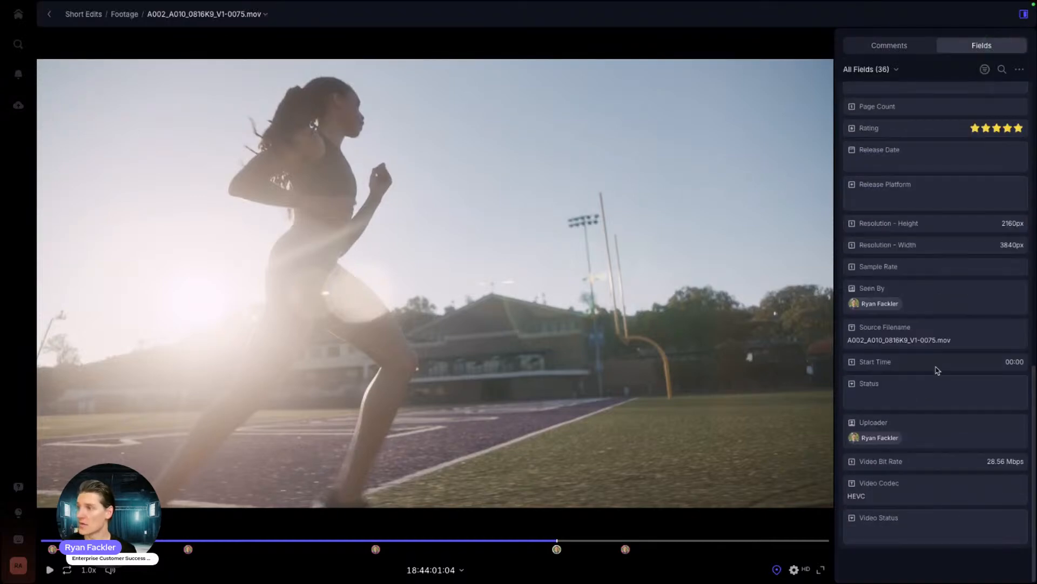
scroll(938, 370, "up", 10)
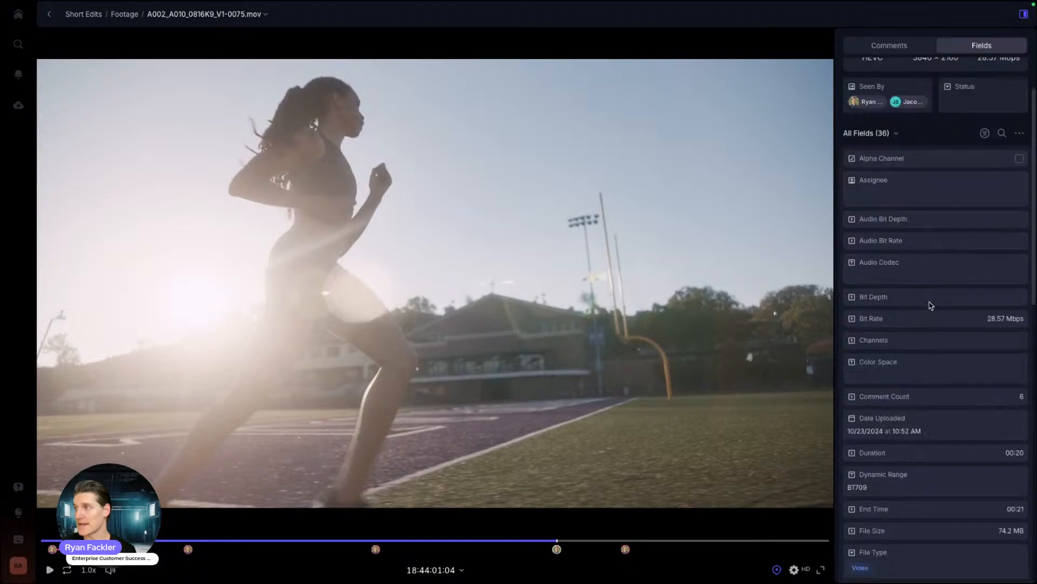
scroll(932, 305, "down", 5)
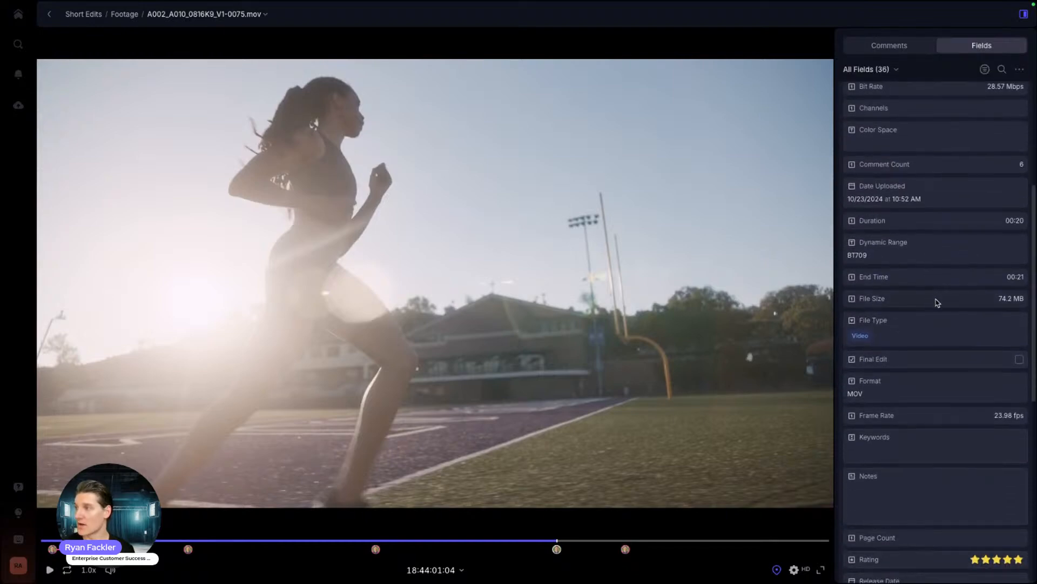
scroll(940, 307, "down", 5)
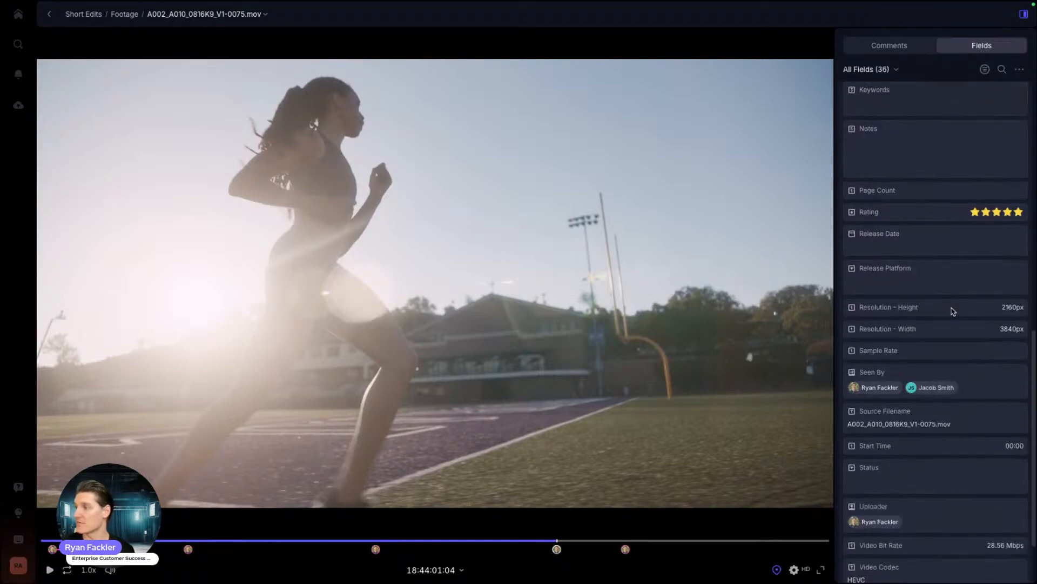
scroll(953, 311, "down", 2)
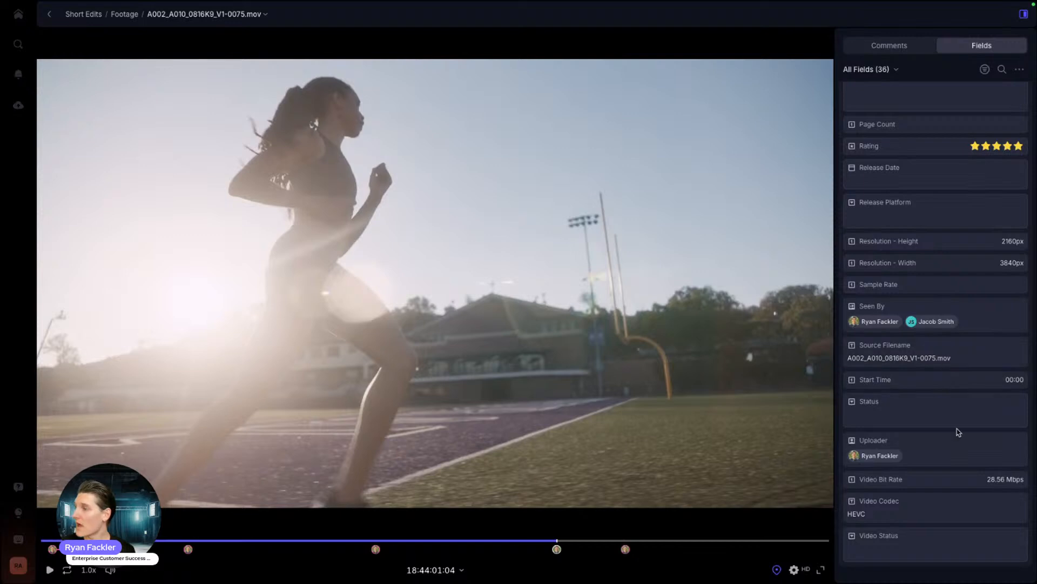
scroll(958, 432, "up", 12)
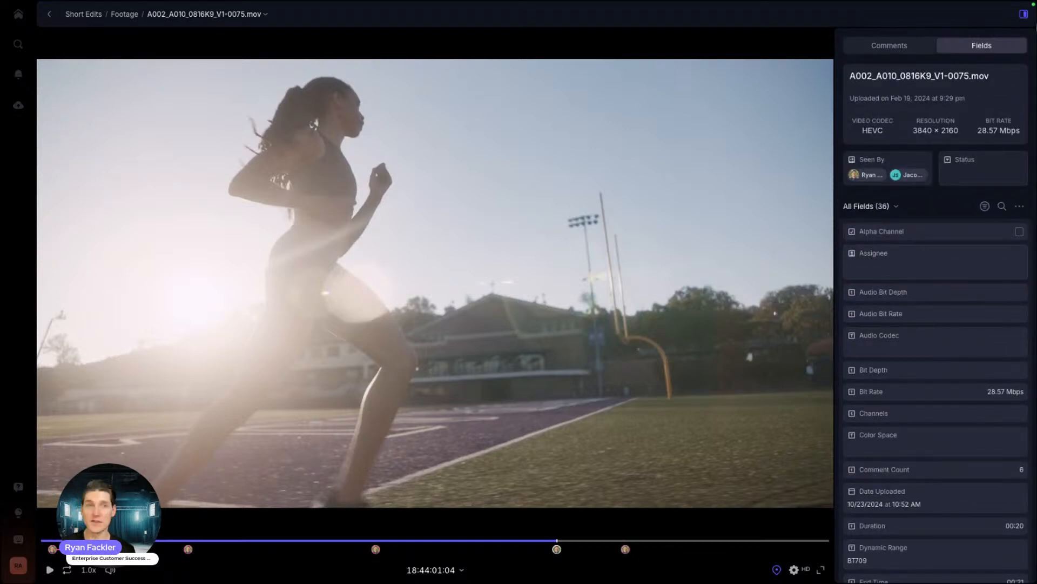
Step: Return to the clip's comments, then go back to the Footage folder grid
left_click(874, 47)
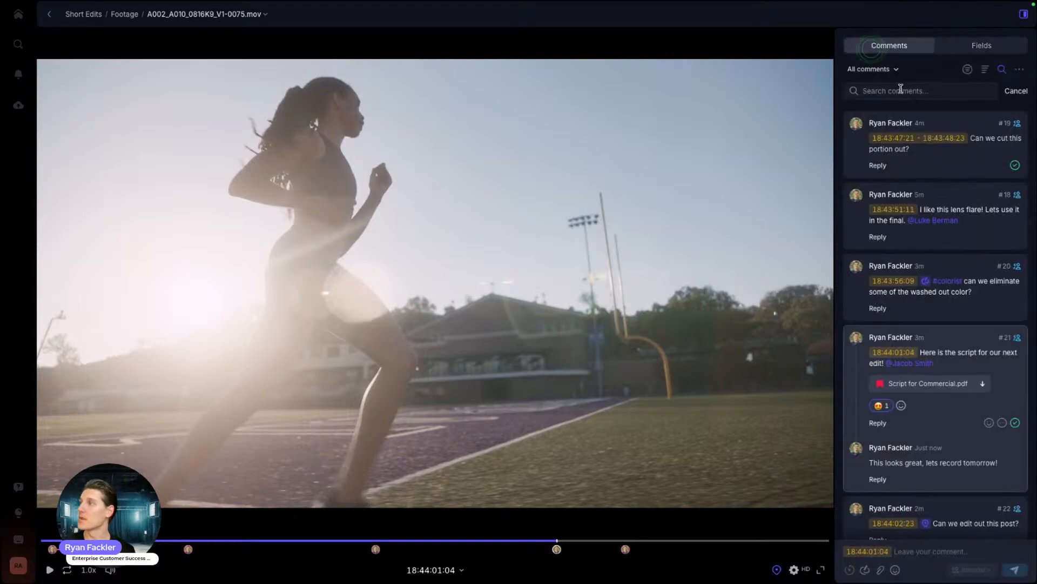
left_click(50, 15)
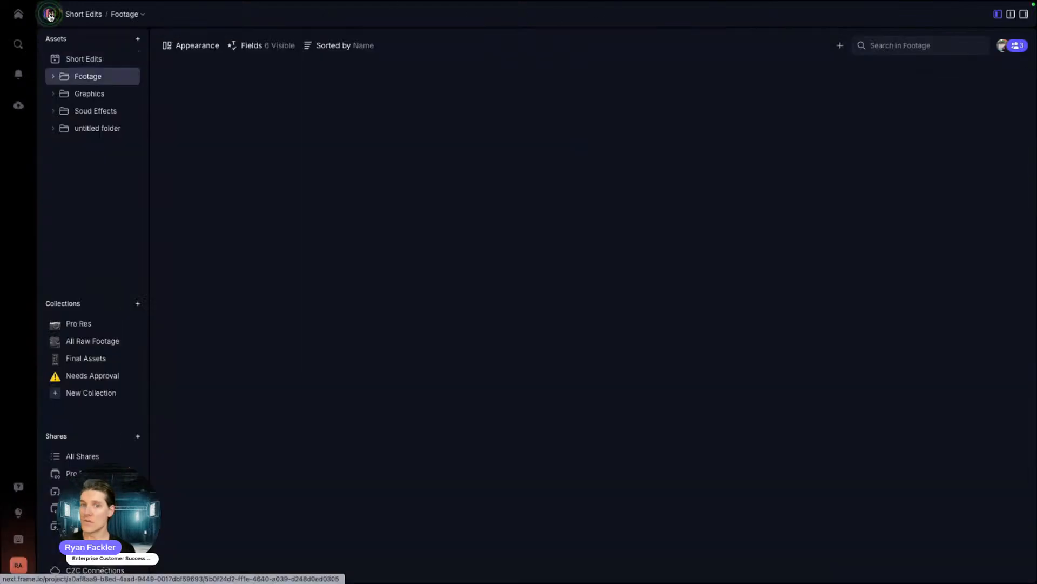
left_click(462, 64)
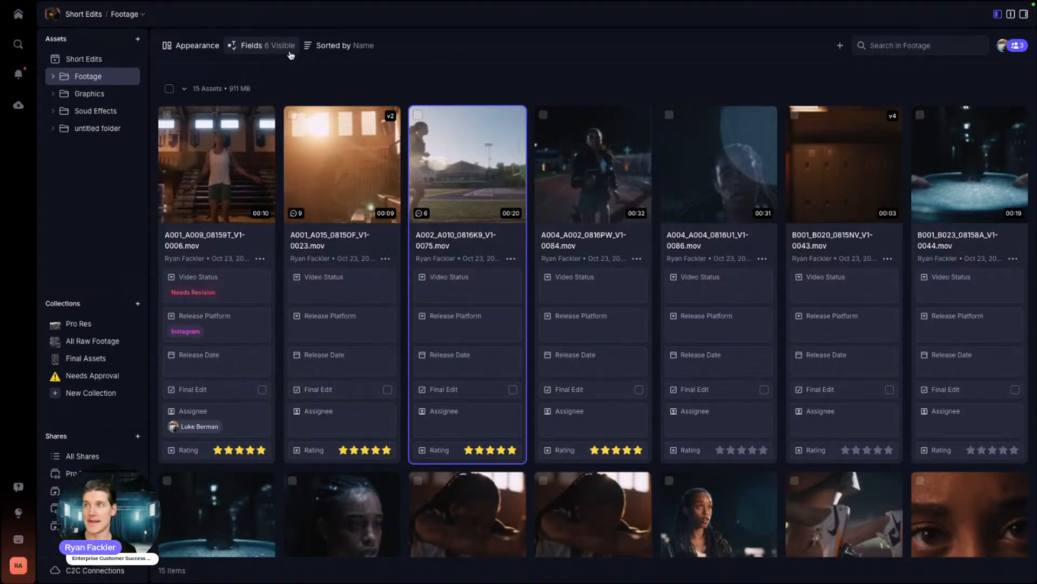
Step: Read the mention notification on the 0075 clip, then return to Footage and open its field list
left_click(17, 75)
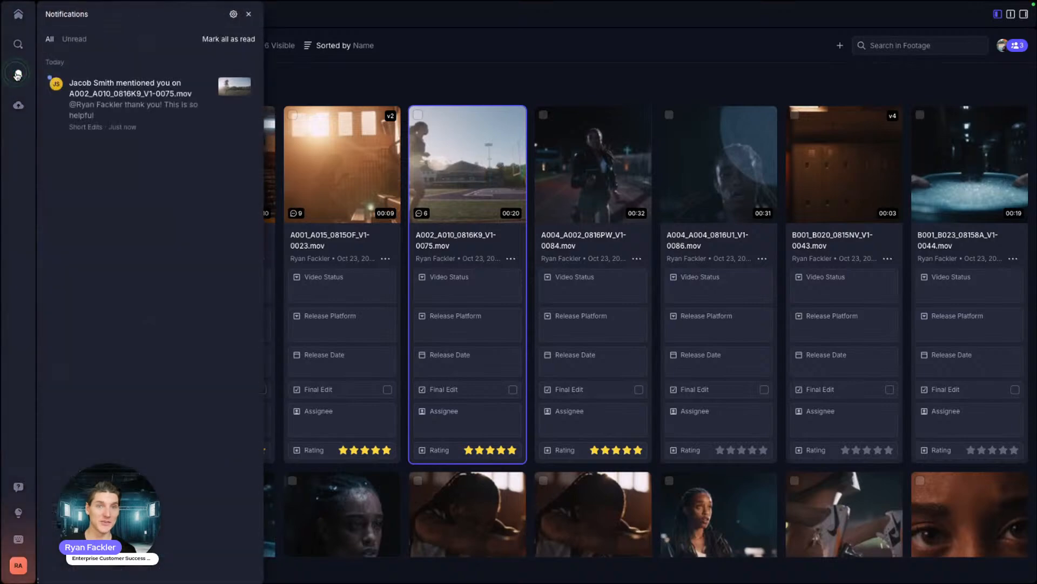
left_click(124, 104)
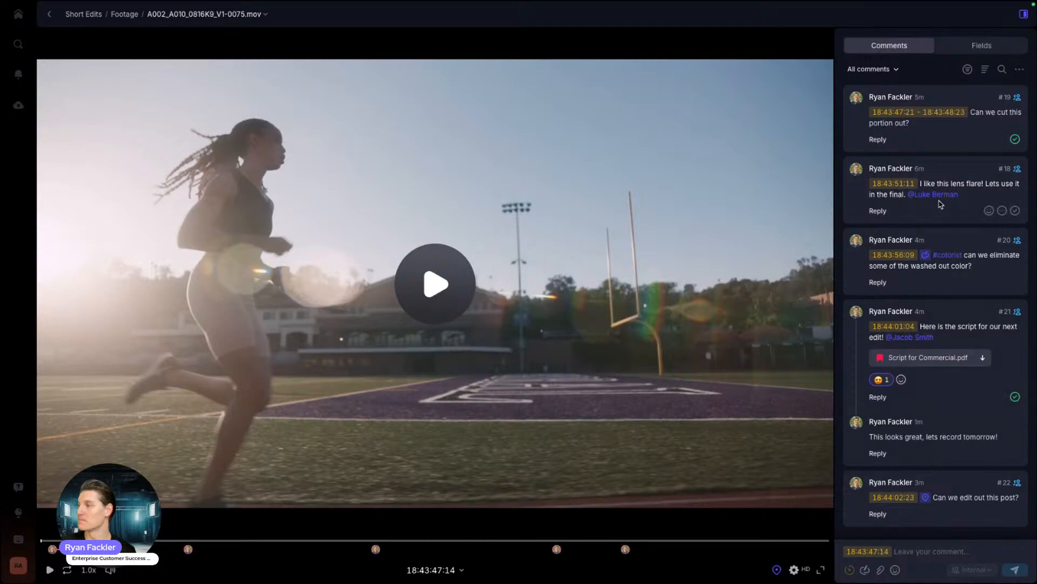
left_click(49, 15)
left_click(18, 76)
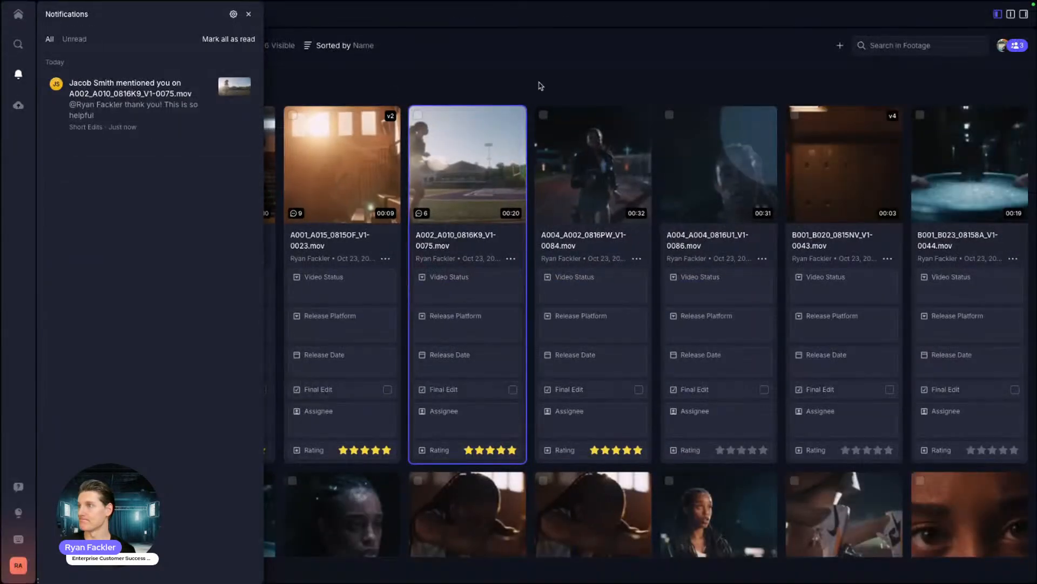
left_click(576, 75)
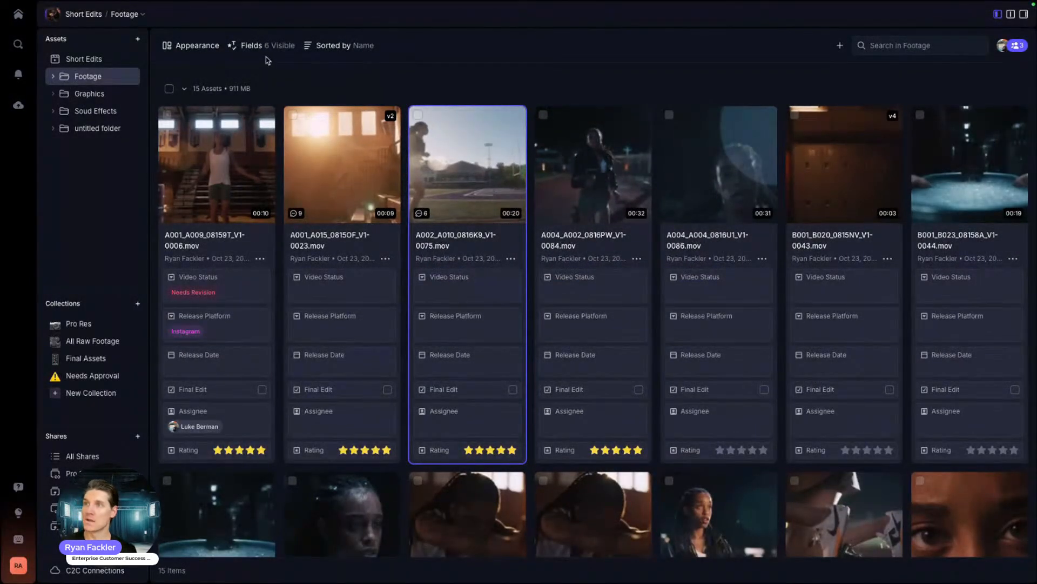
left_click(253, 45)
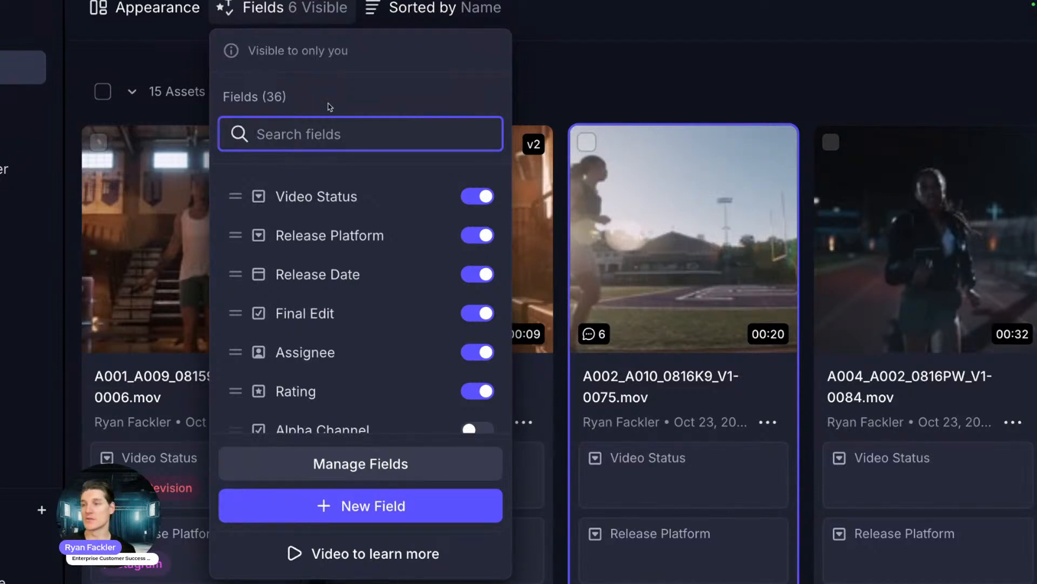
Step: Scroll through the grid's 36 field toggles and begin creating a new field
scroll(397, 237, "down", 1)
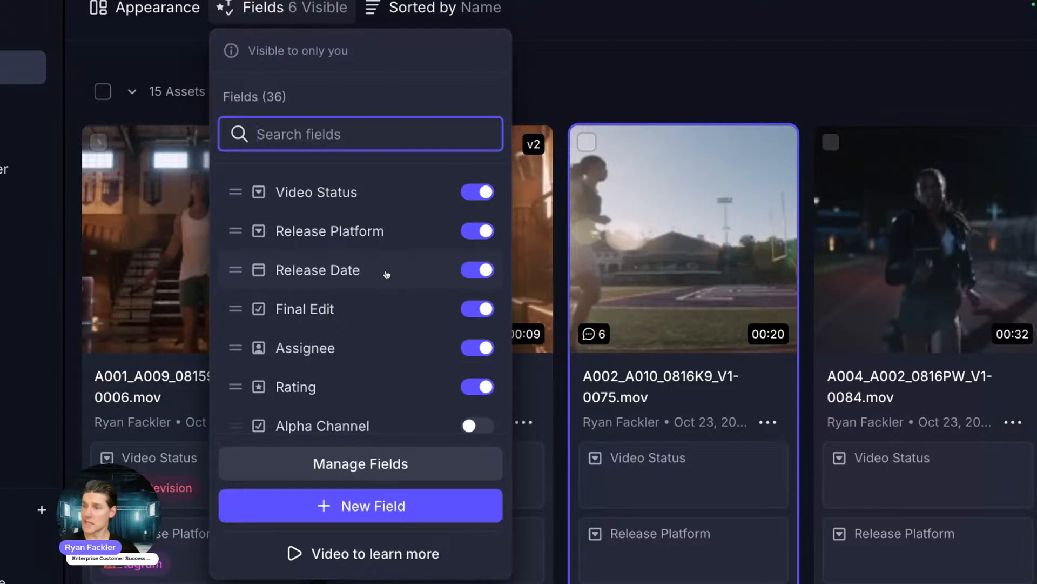
scroll(383, 275, "down", 1)
scroll(392, 303, "down", 1)
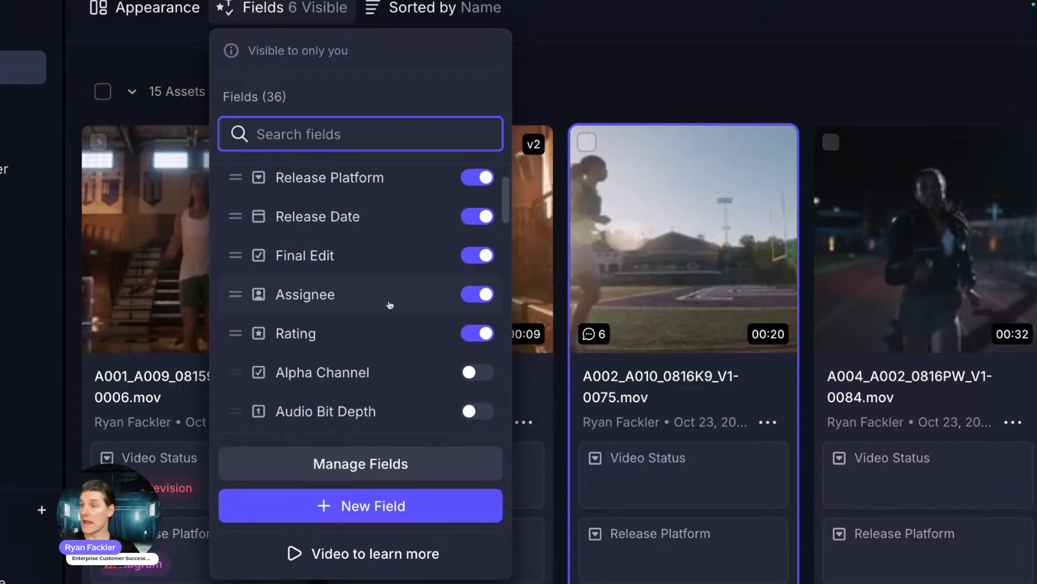
scroll(368, 277, "down", 2)
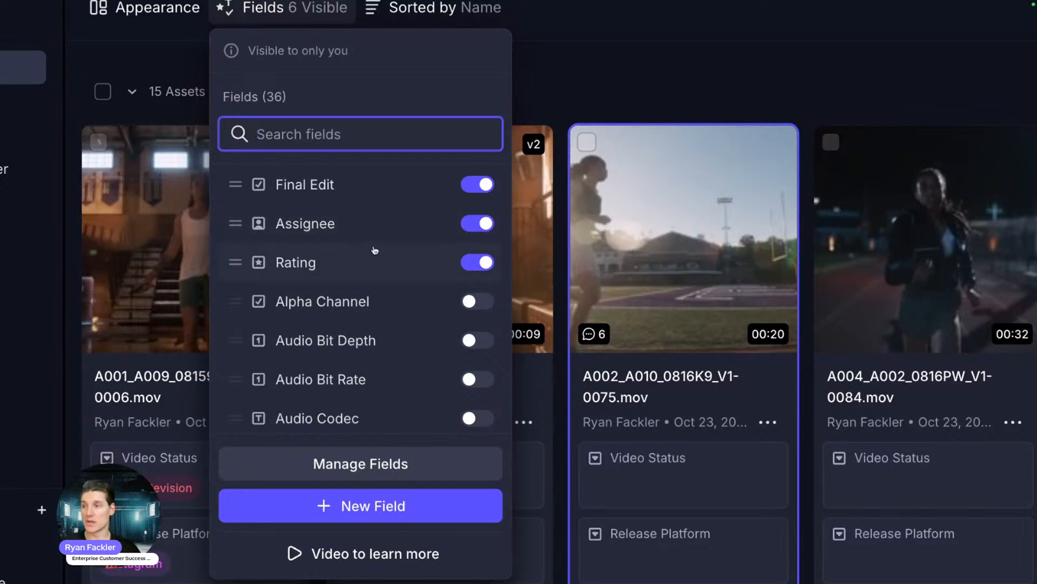
scroll(370, 246, "down", 5)
scroll(356, 313, "down", 7)
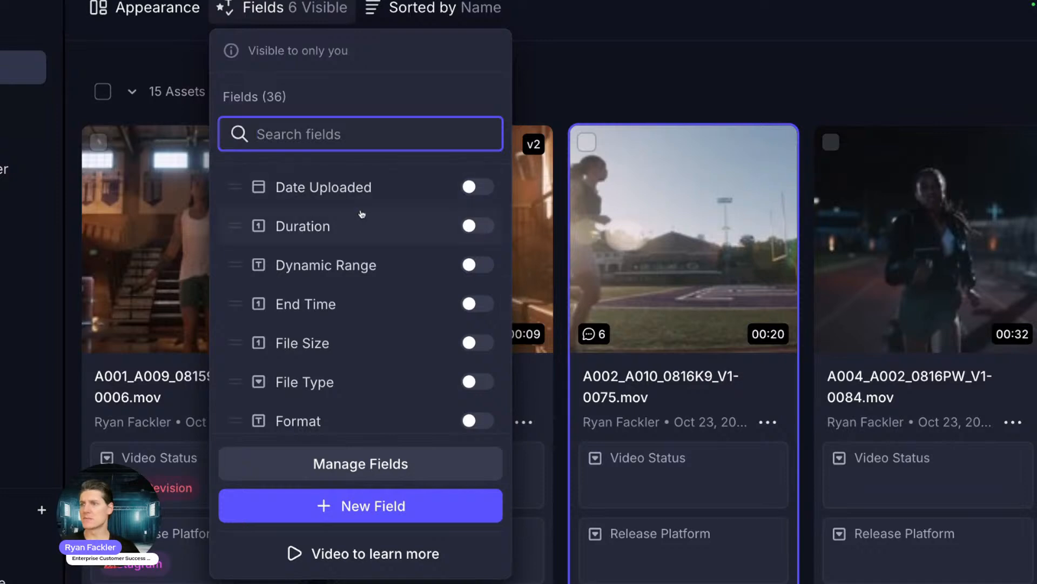
scroll(386, 408, "down", 5)
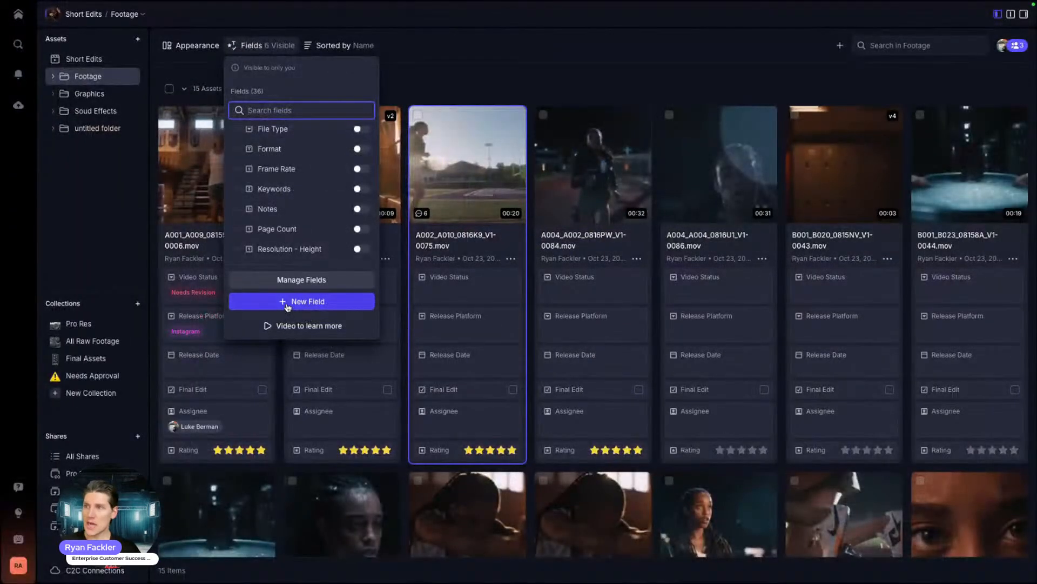
left_click(290, 307)
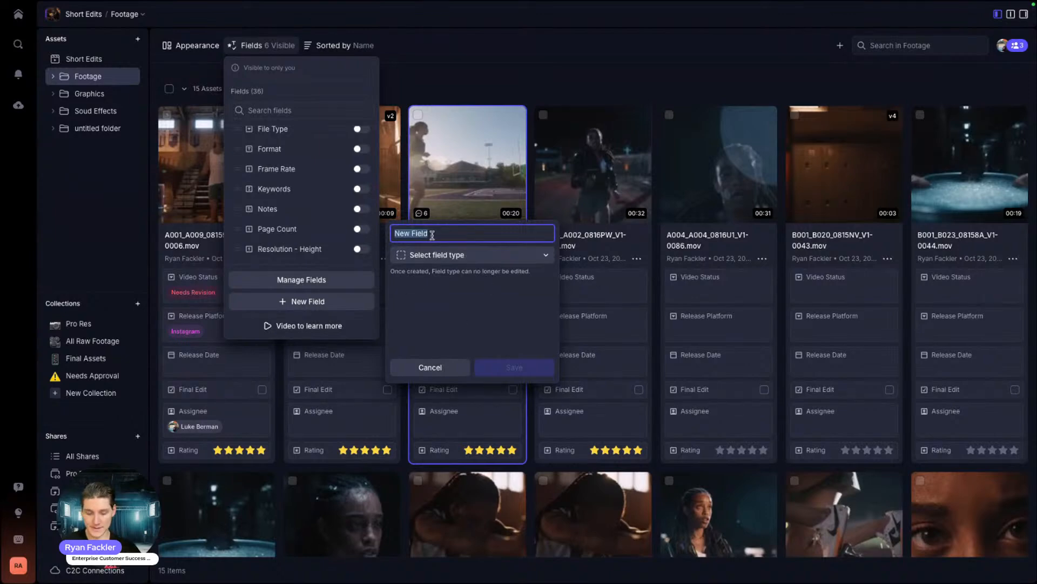
Step: Name the new field 'Legal Approval' and give it the options Yes and No
type("Legal Approval")
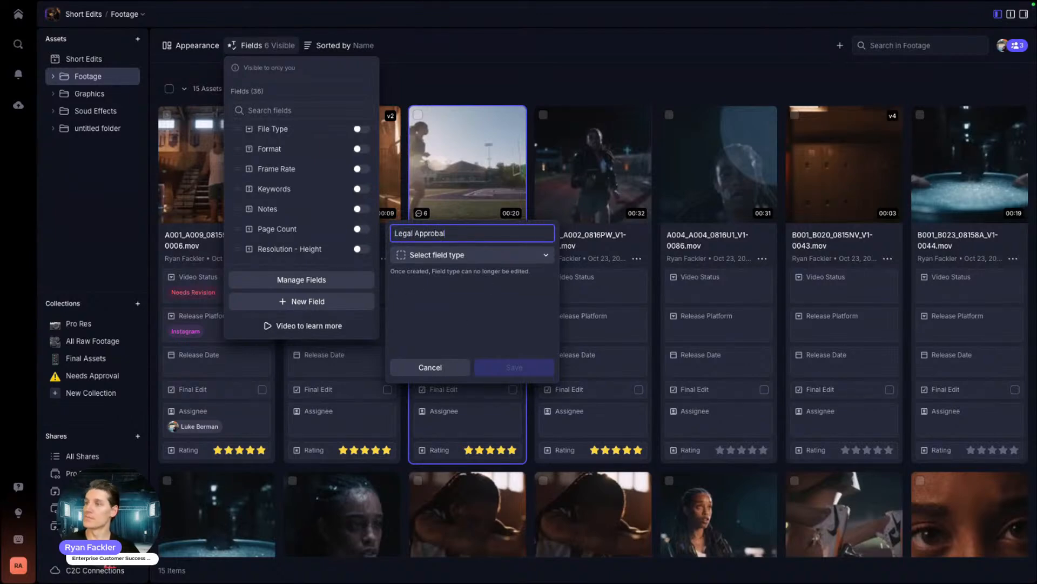
left_click(470, 254)
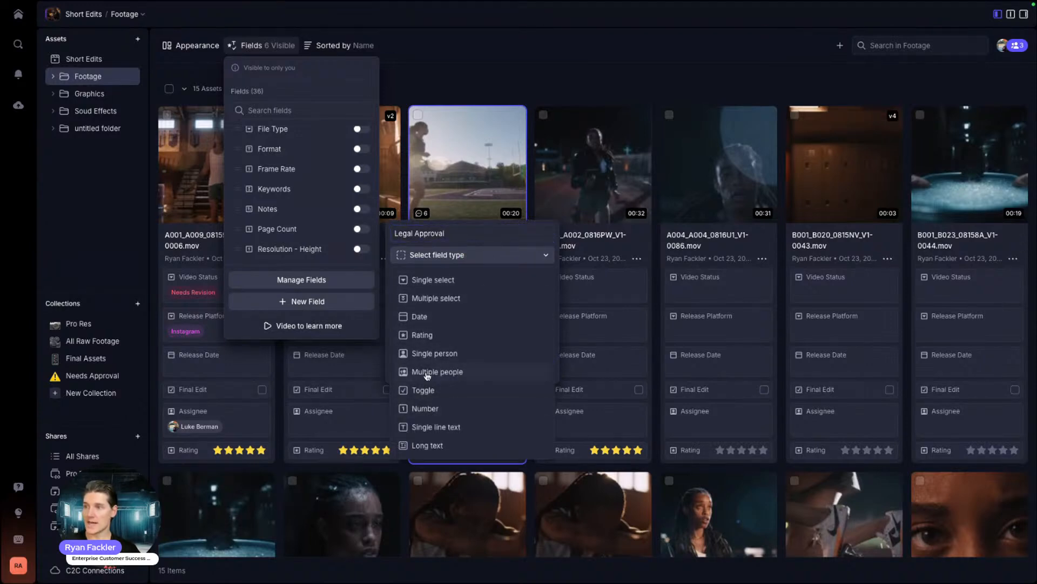
left_click(435, 297)
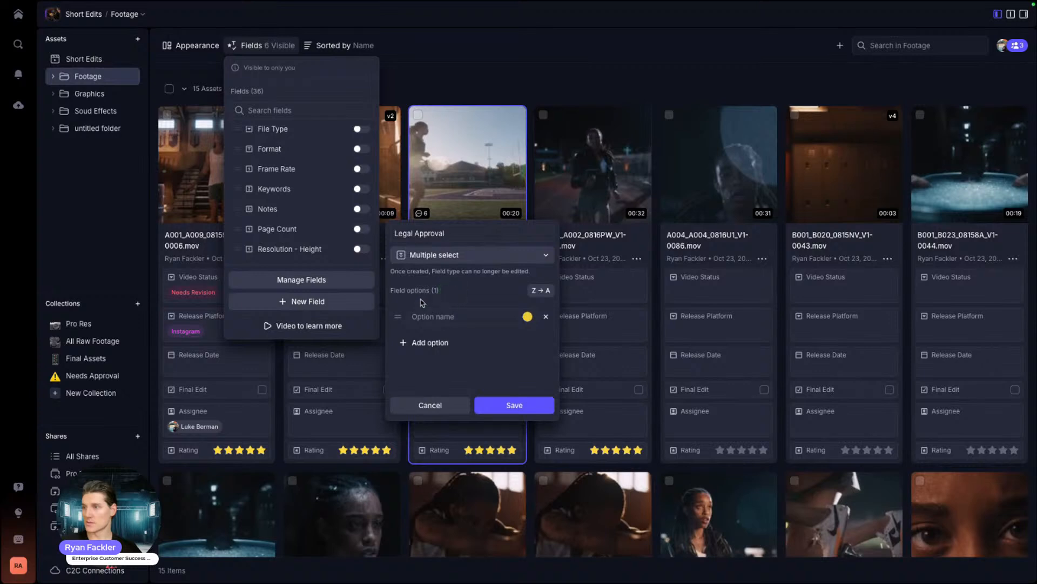
left_click(436, 315)
type("Yes")
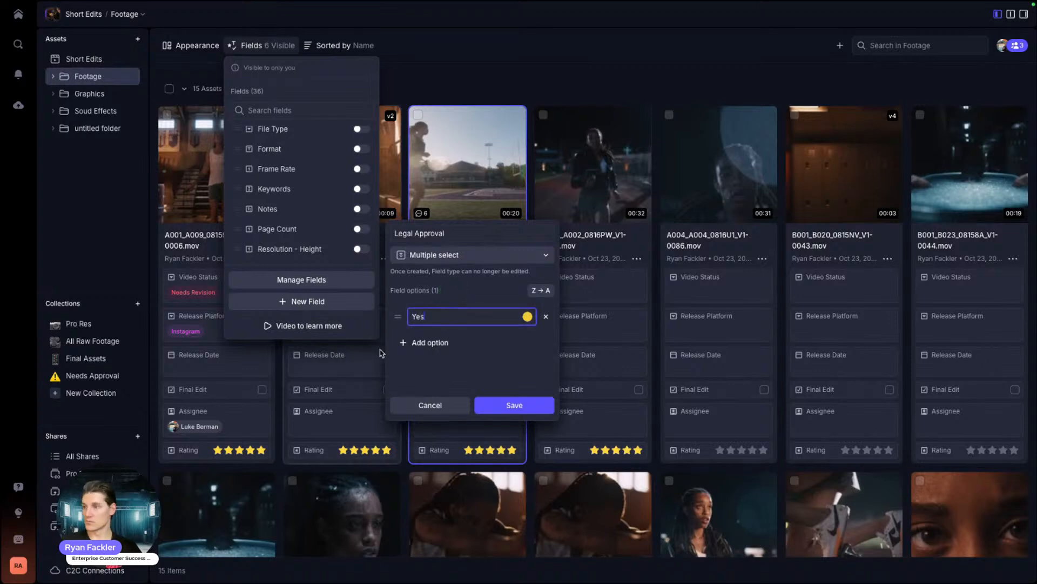
left_click(416, 342)
type("N")
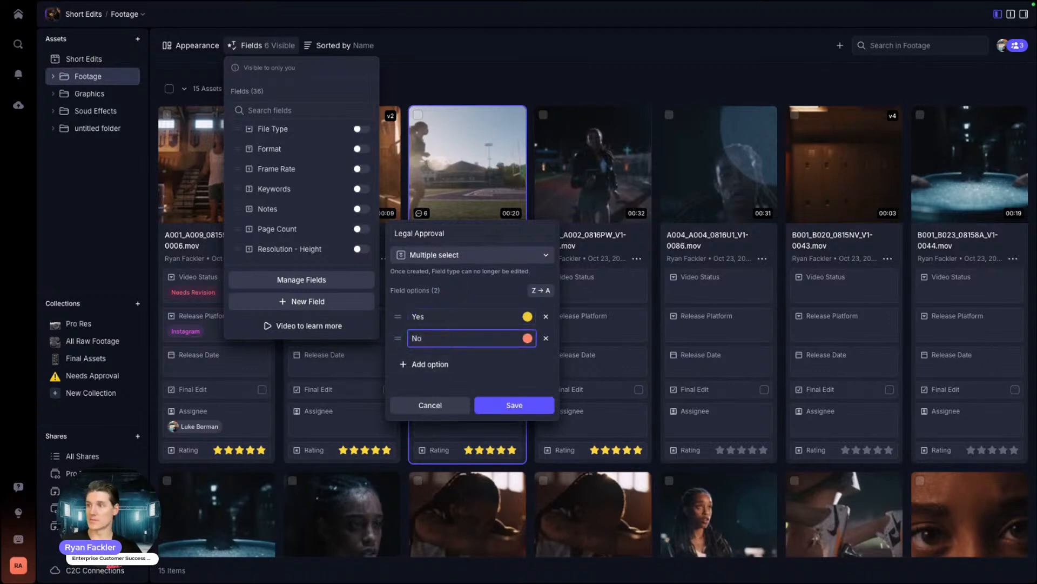
type("o")
Step: Make the field single select with a green Yes and red No, then save it
left_click(476, 254)
left_click(457, 280)
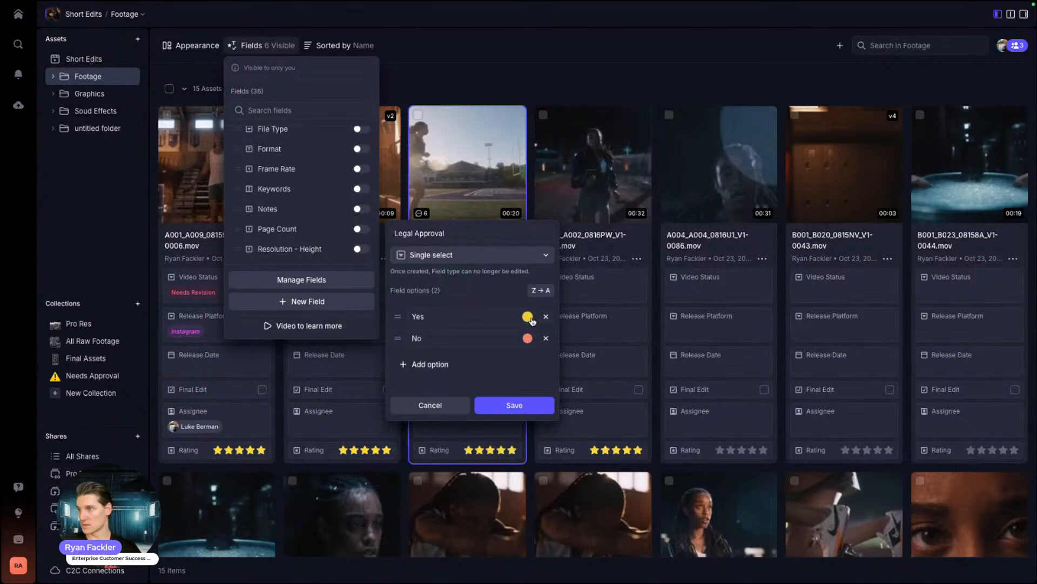
left_click(528, 317)
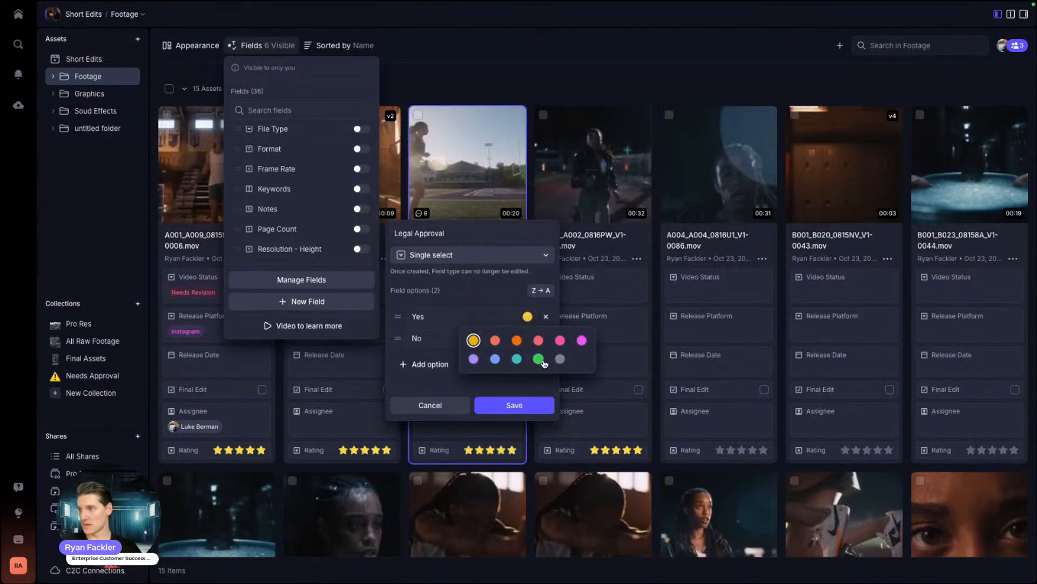
left_click(538, 359)
left_click(528, 338)
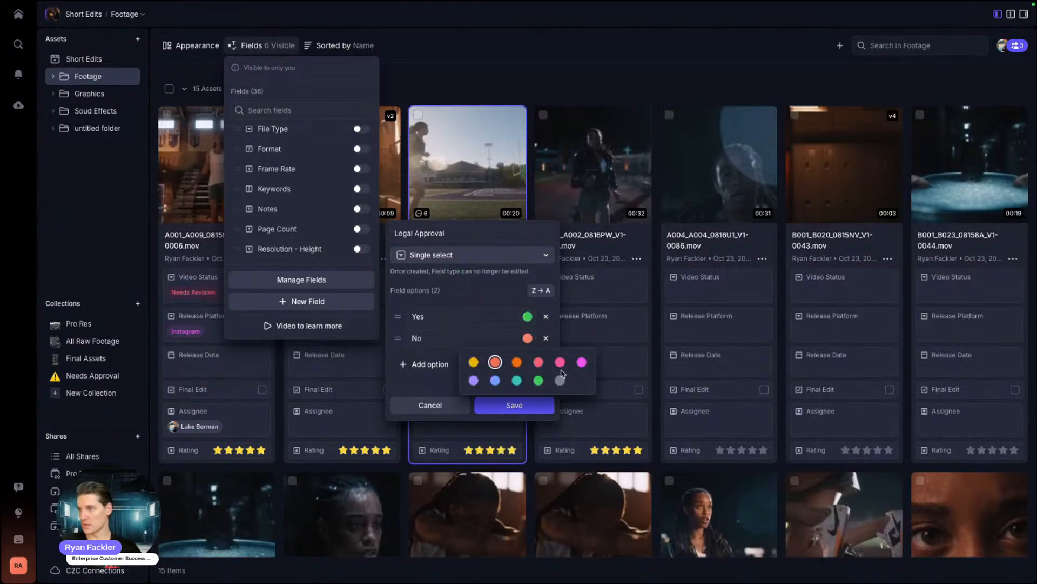
left_click(538, 361)
left_click(498, 405)
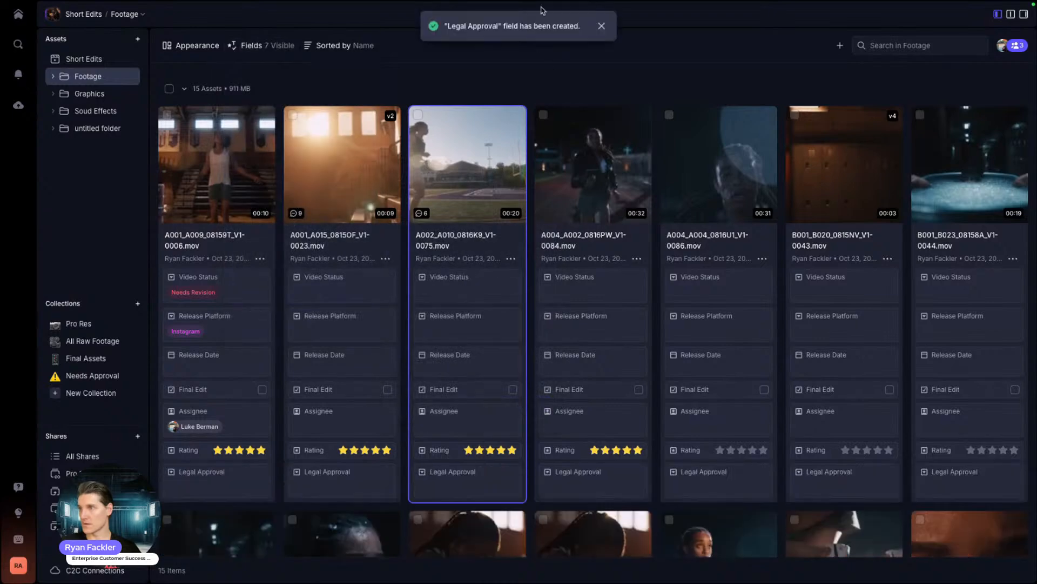
Step: Check the visible fields list to confirm Legal Approval is shown on cards
scroll(456, 399, "down", 1)
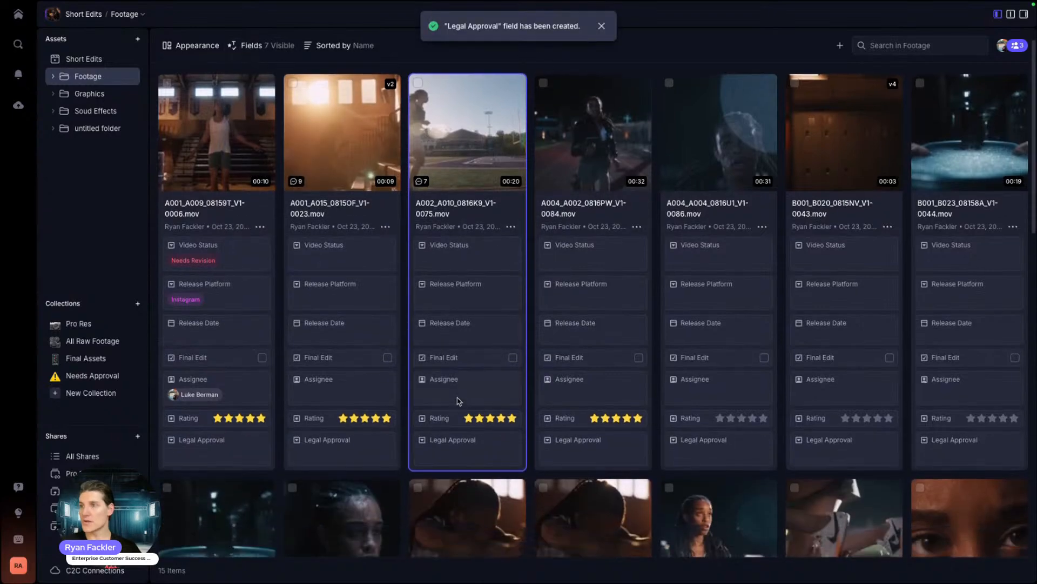
scroll(456, 399, "up", 1)
left_click(265, 48)
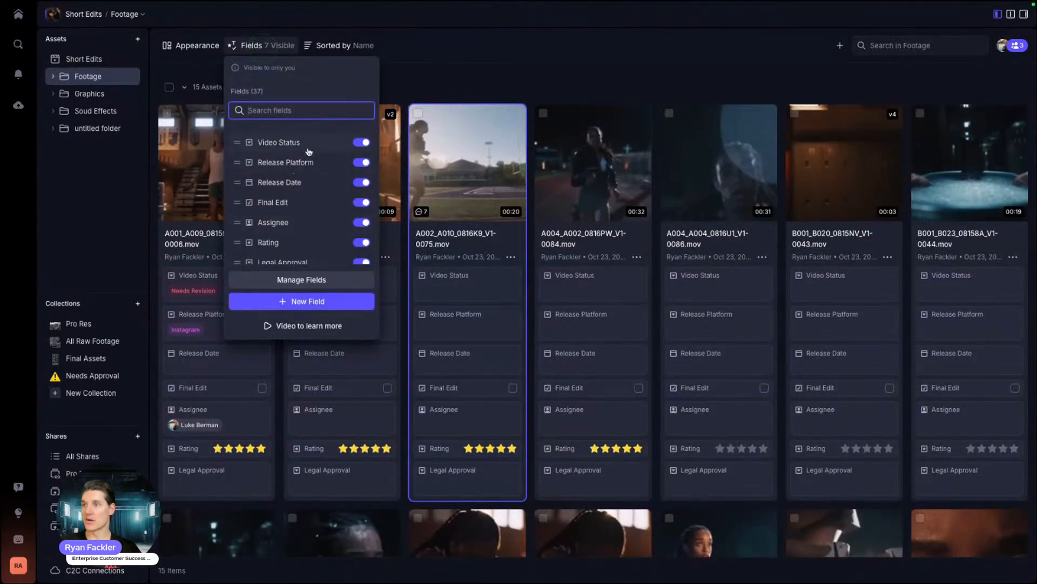
scroll(292, 170, "down", 3)
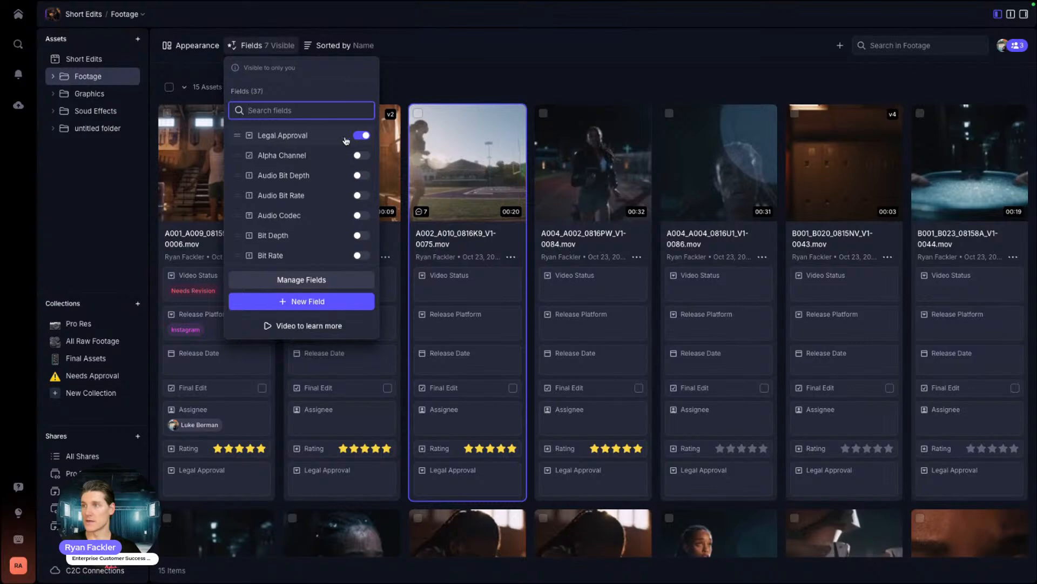
left_click(477, 80)
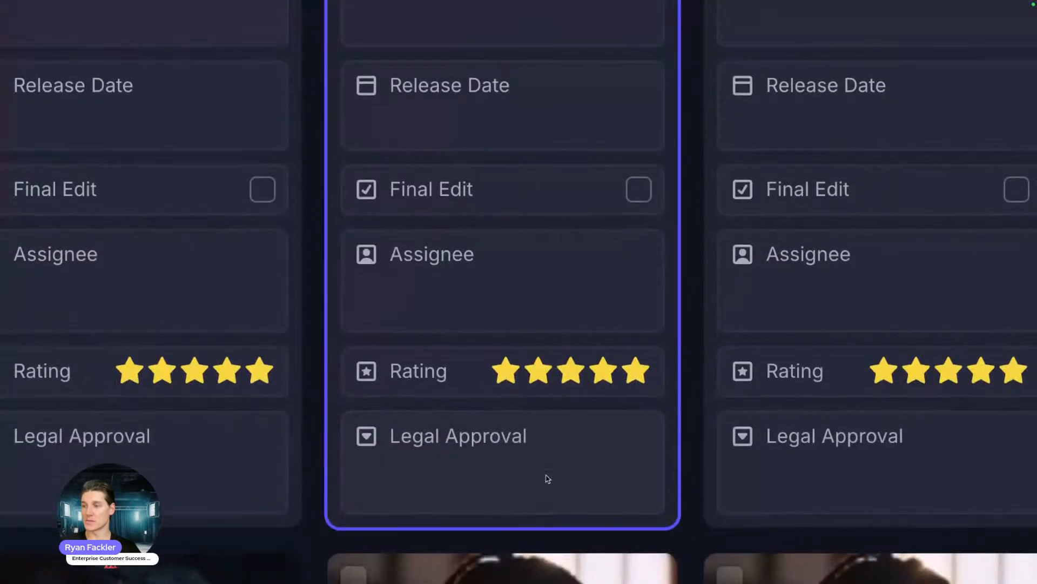
Step: Set Legal Approval to Yes on the third card, A002_A010_0816K9_V1-0075.mov
left_click(498, 455)
left_click(590, 472)
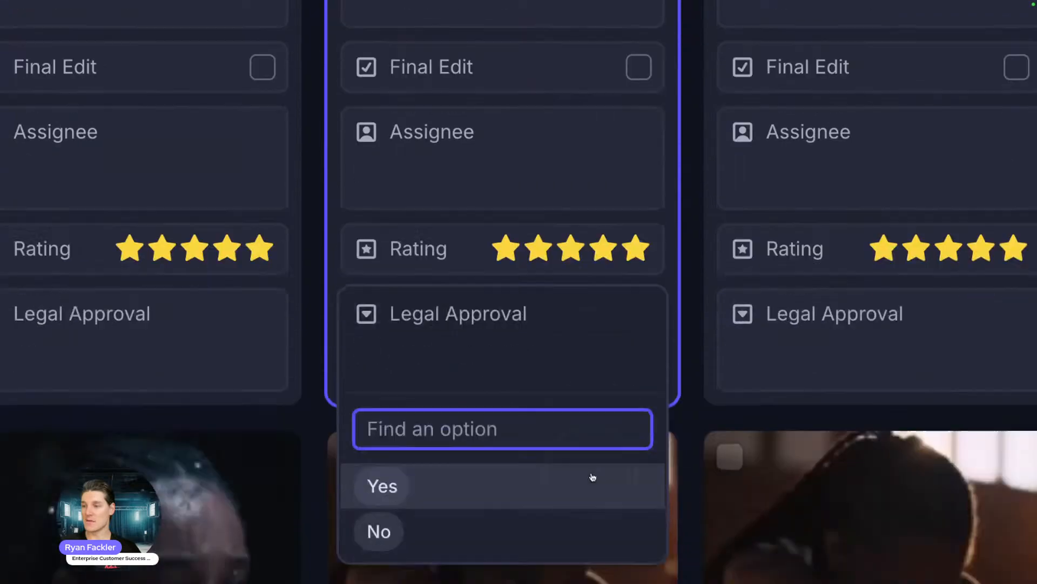
left_click(593, 477)
left_click(549, 364)
left_click(590, 336)
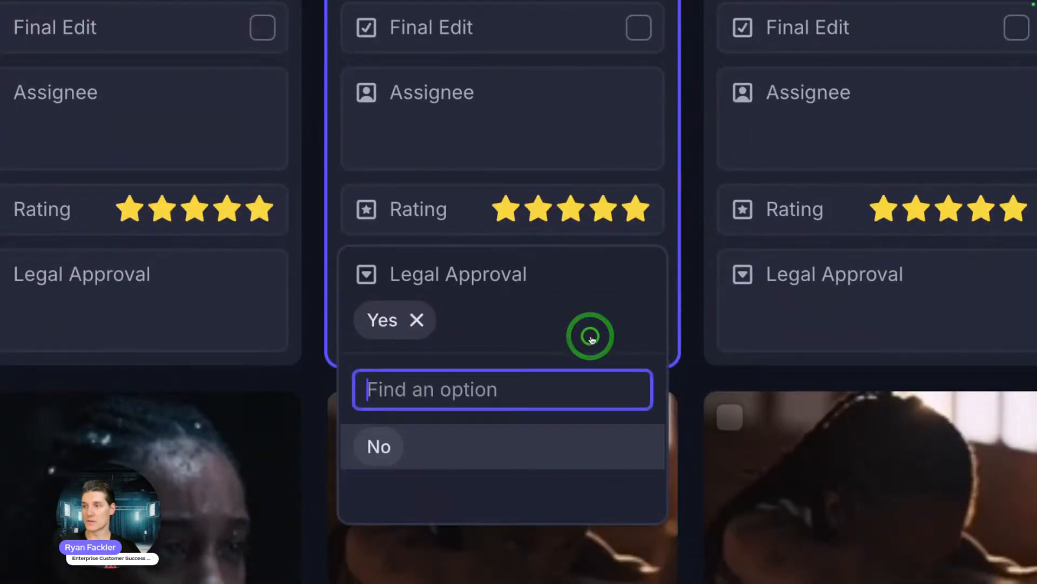
left_click(431, 459)
left_click(533, 336)
left_click(486, 445)
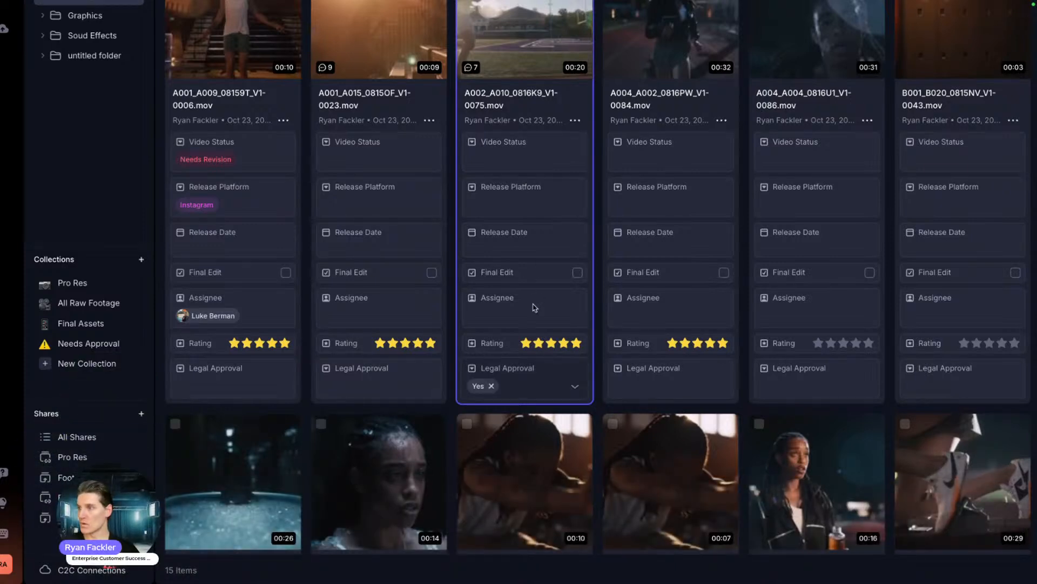
Step: Set Legal Approval to Yes on the second and first Footage assets
scroll(499, 411, "up", 2)
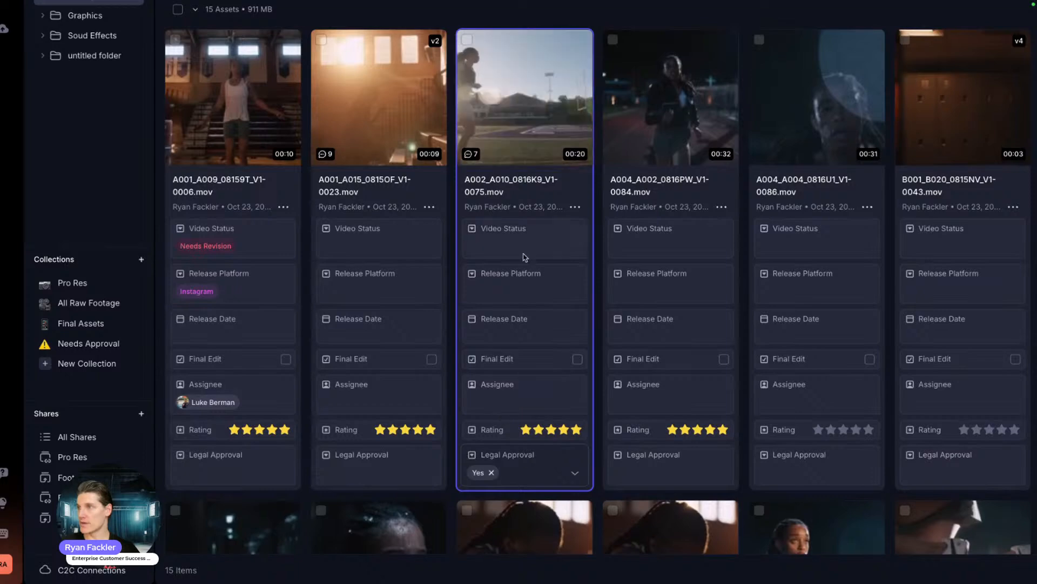
left_click(380, 478)
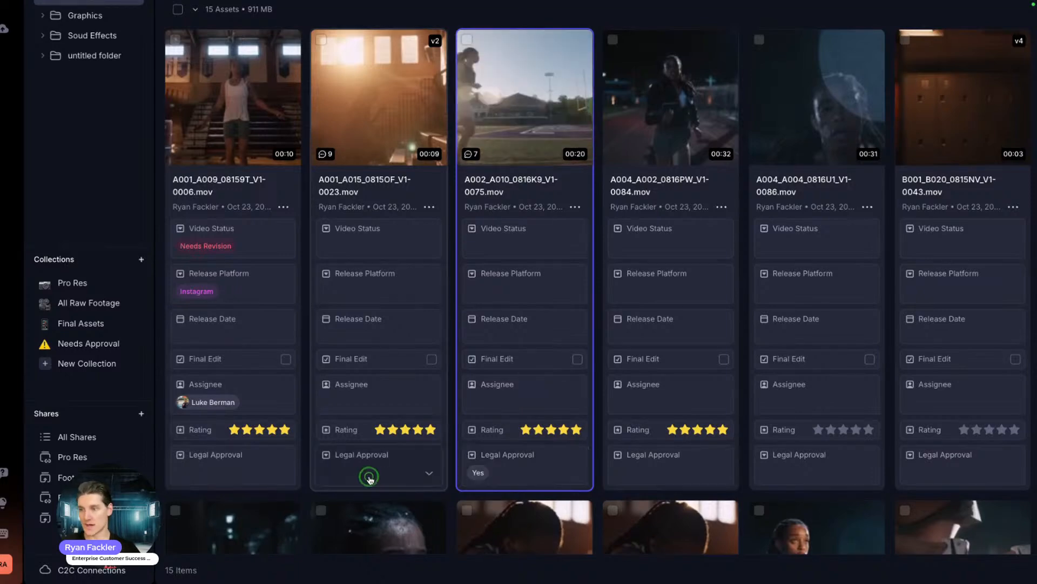
left_click(335, 516)
left_click(257, 464)
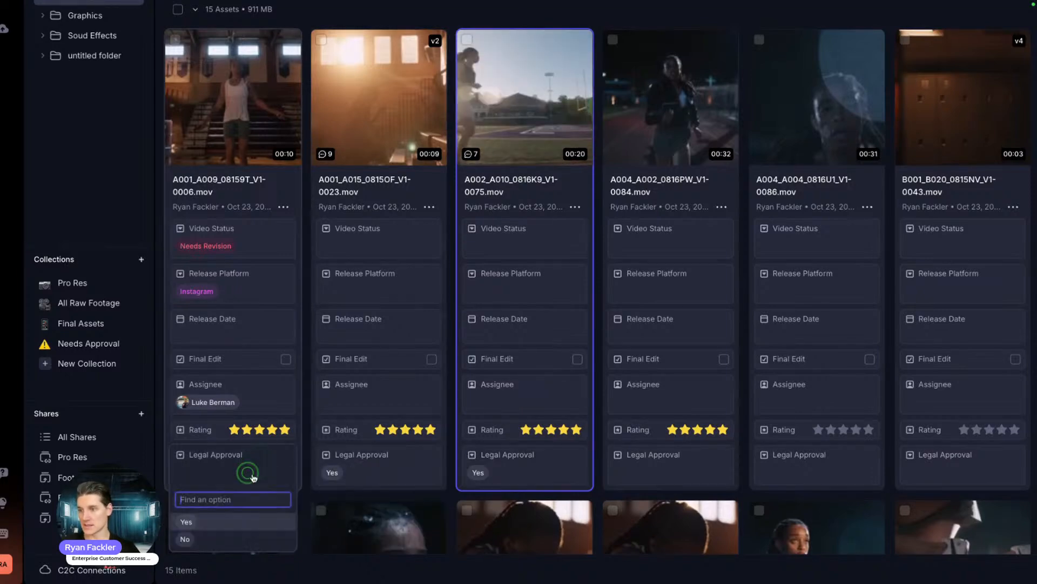
left_click(219, 515)
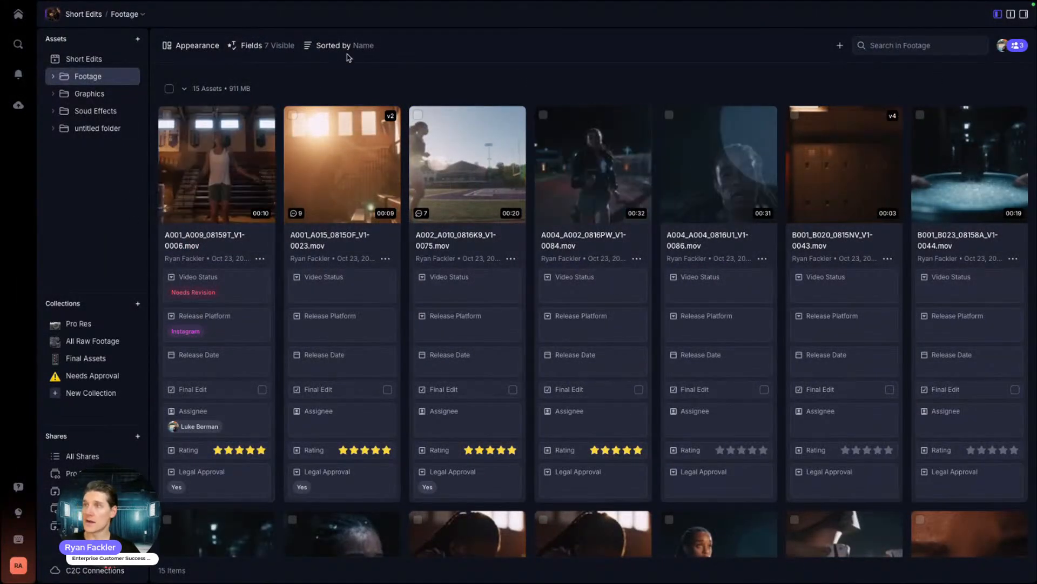
Step: Leave the sort order unchanged and create a new, empty collection
left_click(346, 46)
left_click(533, 65)
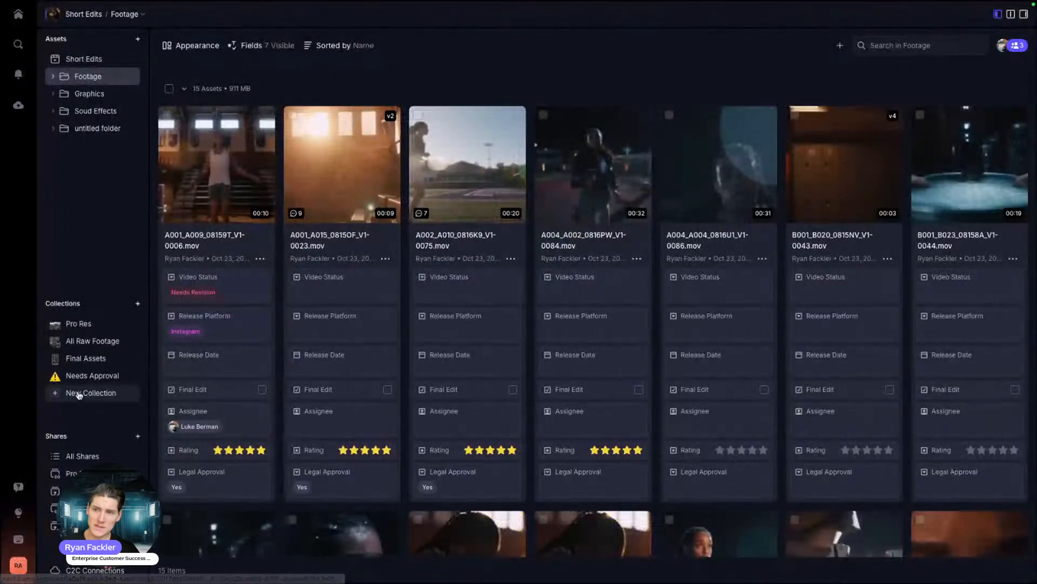
left_click(135, 486)
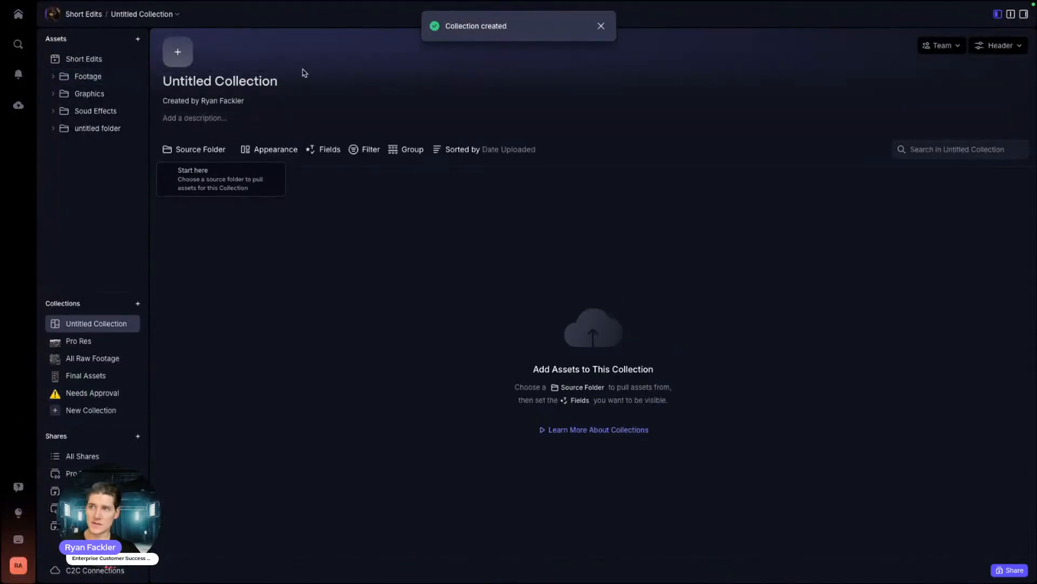
Step: Title the collection 'Legal Approval' and describe it as 'Are these approved by legal?'
left_click(215, 81)
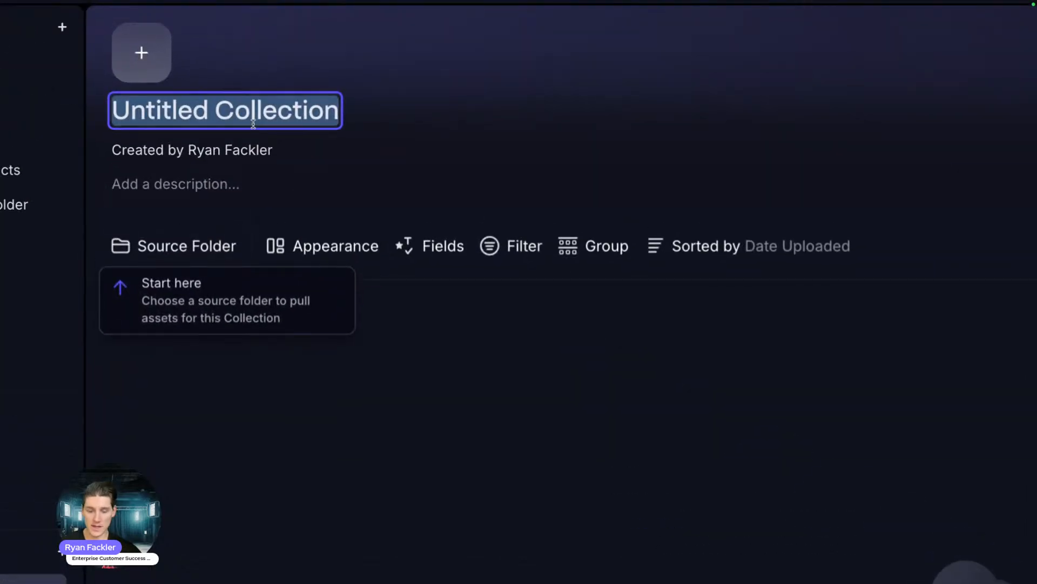
type("Legal Approval")
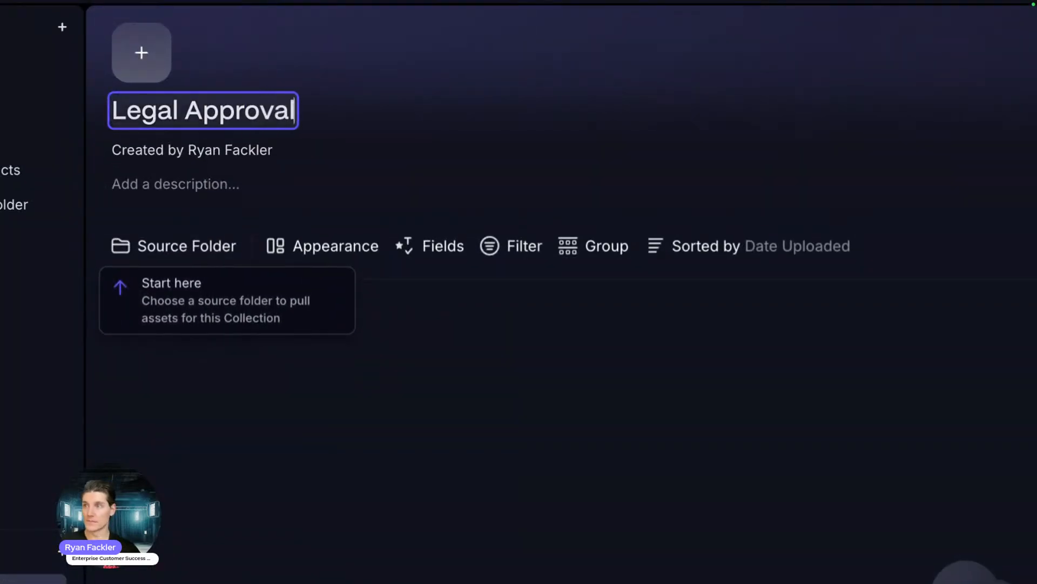
left_click(148, 185)
type("A")
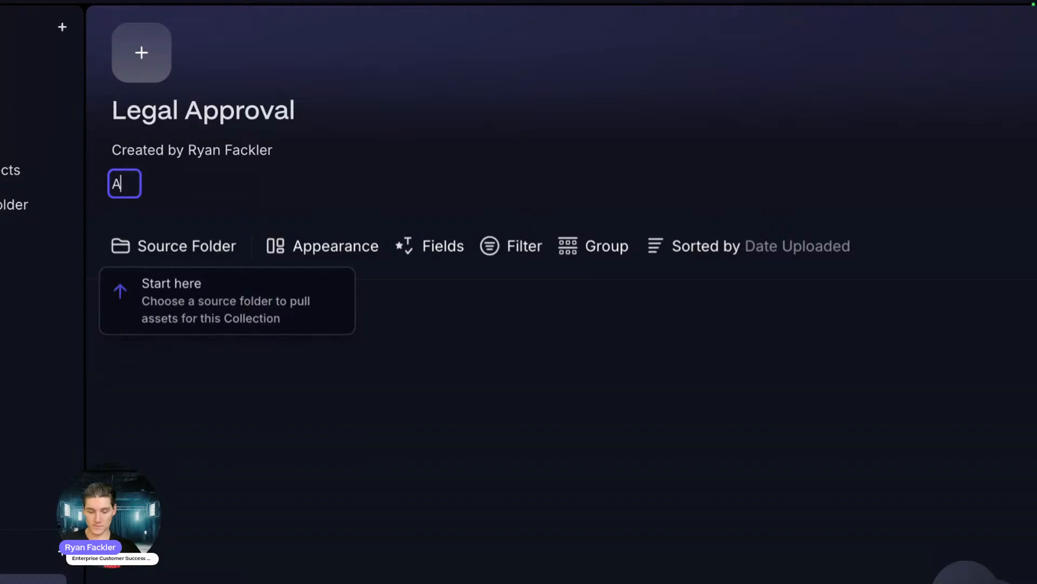
type("re these approved")
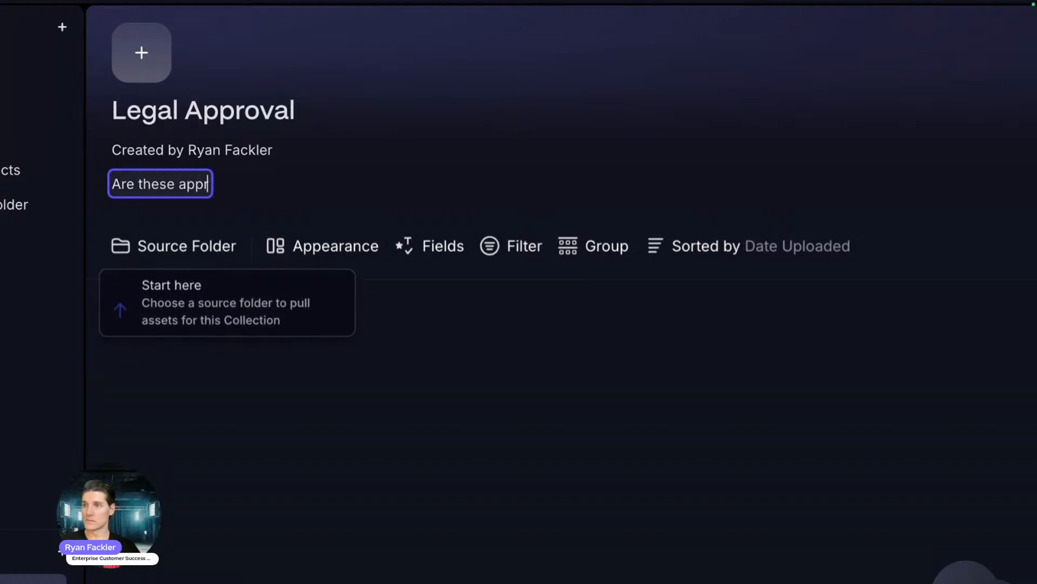
type(" by")
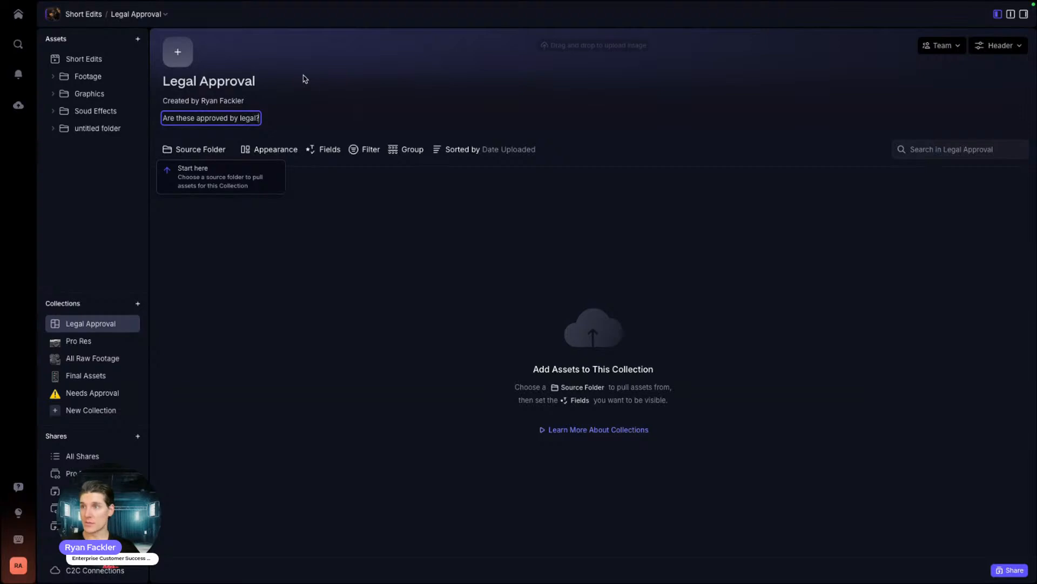
left_click(349, 95)
Step: Make the briefcase emoji the collection icon and start editing the header banner
left_click(177, 52)
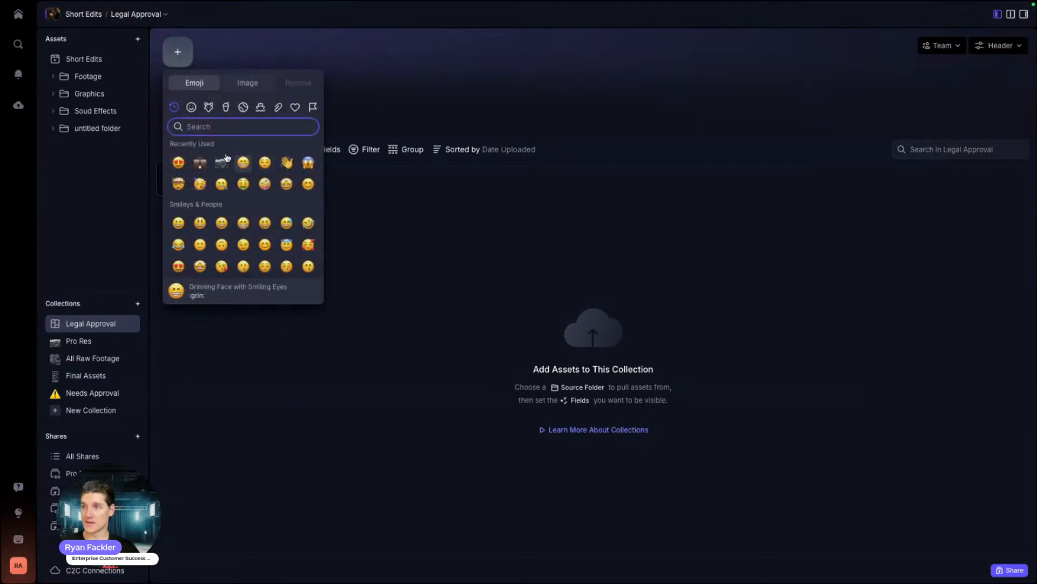
left_click(199, 163)
left_click(1002, 48)
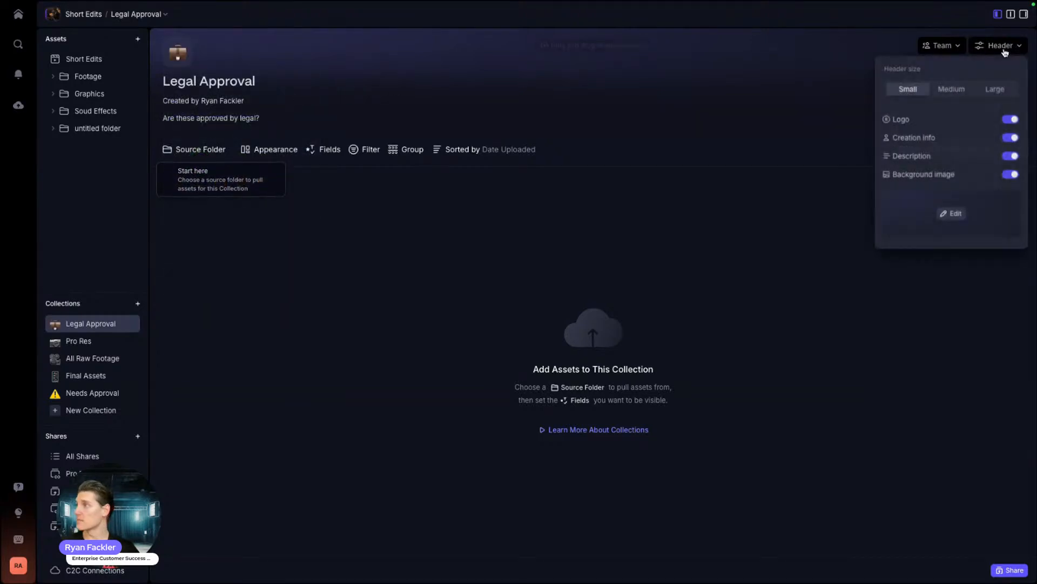
left_click(949, 212)
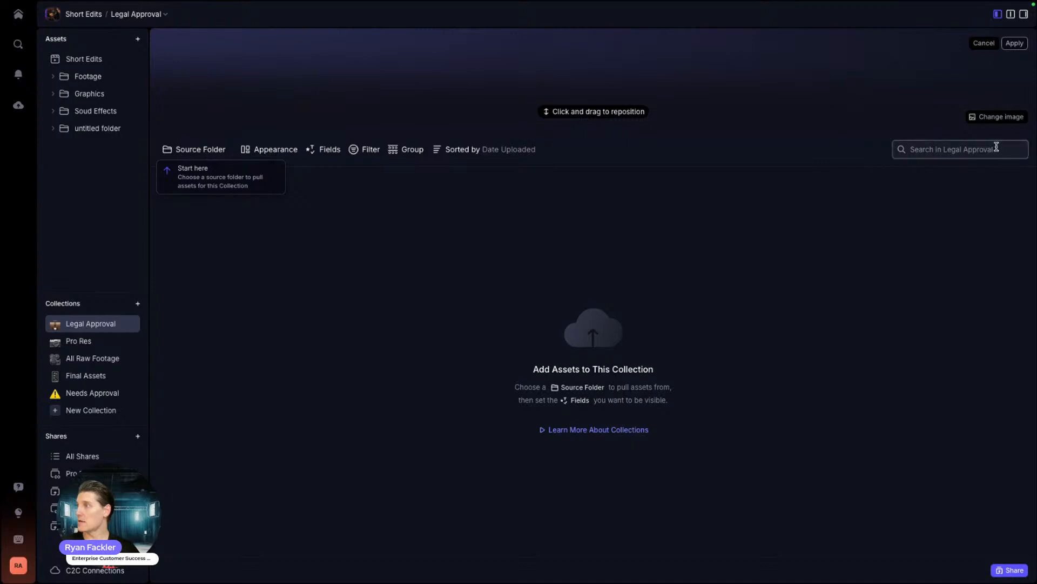
Step: Apply a Minimal image as the collection's header background
left_click(994, 117)
scroll(953, 259, "down", 5)
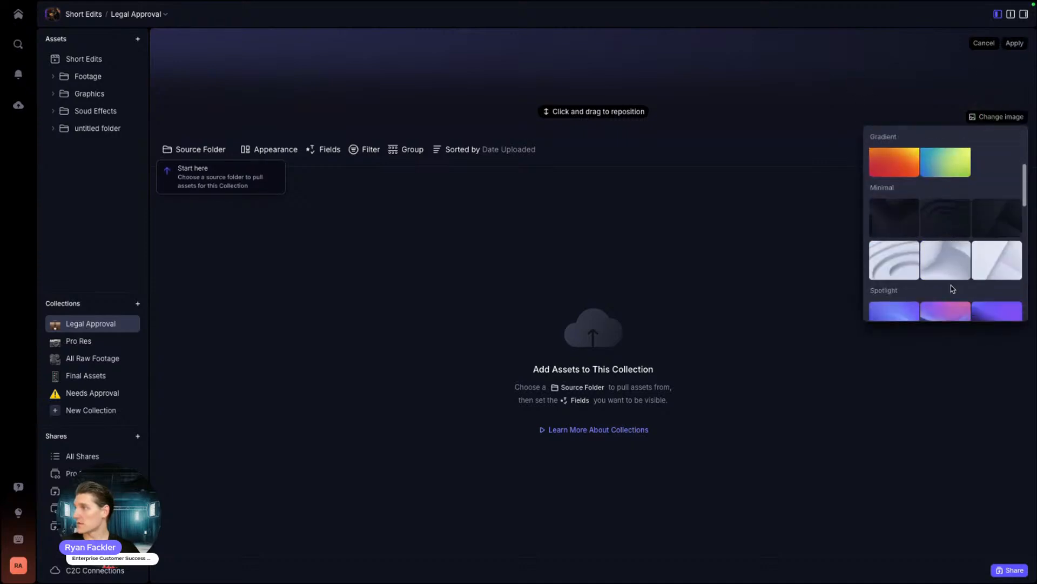
scroll(952, 287, "down", 2)
scroll(951, 281, "up", 2)
scroll(919, 265, "down", 8)
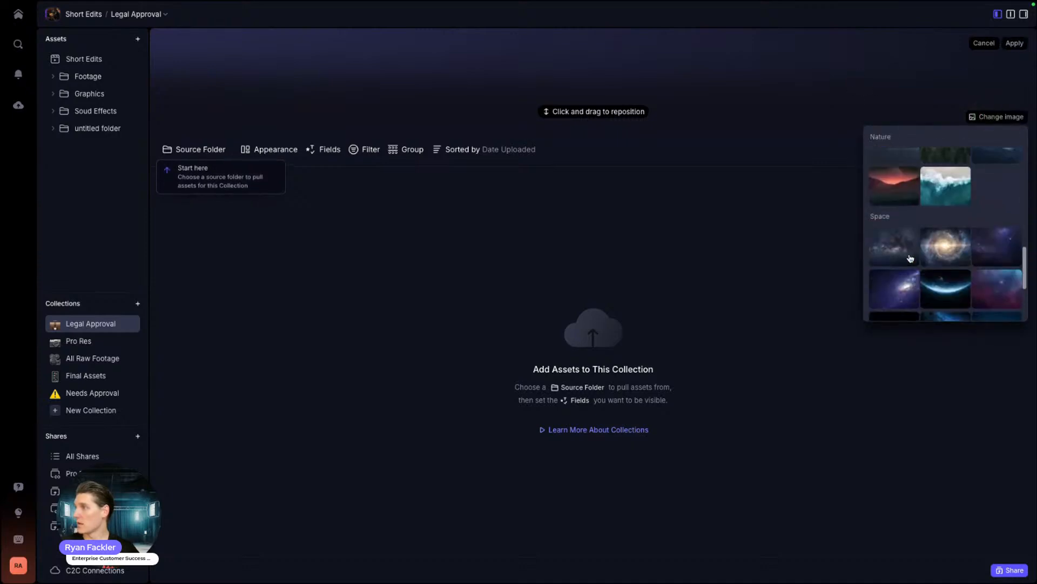
scroll(911, 258, "up", 6)
scroll(950, 259, "down", 3)
scroll(950, 256, "up", 3)
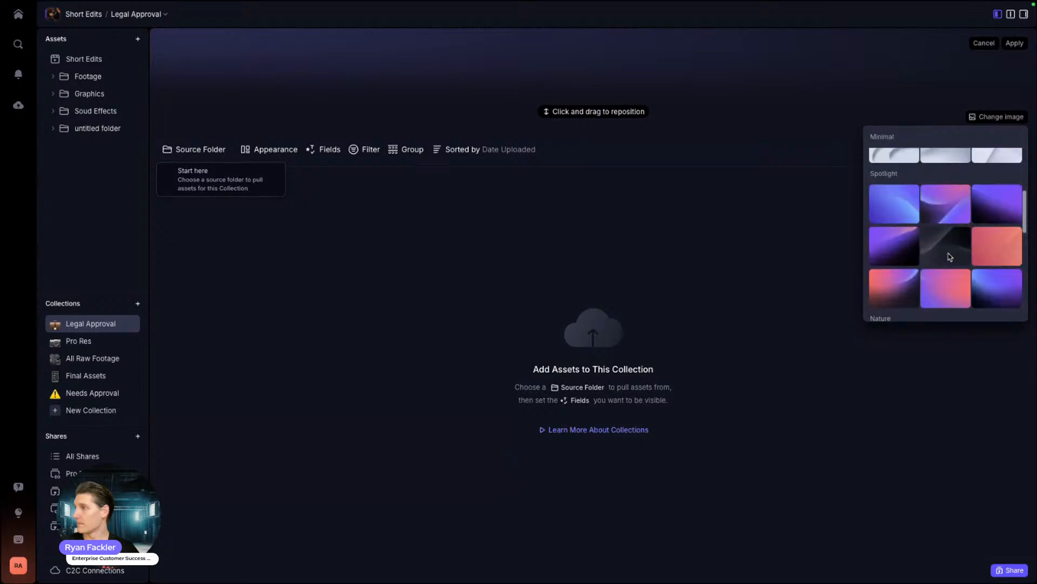
scroll(949, 257, "up", 2)
left_click(899, 198)
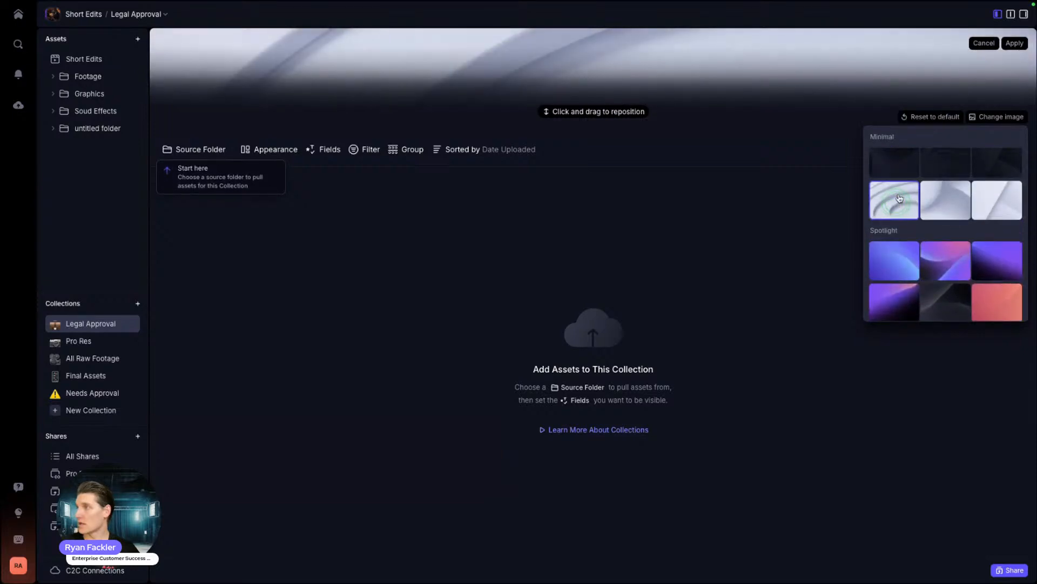
left_click(1015, 44)
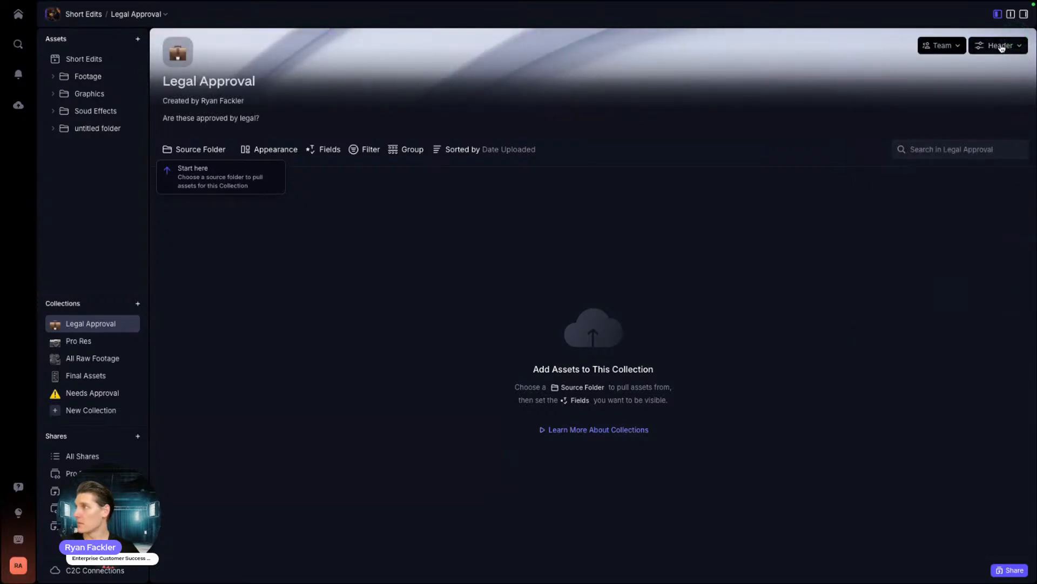
Step: Make the collection header large and bring up the source folder choices
left_click(1001, 46)
left_click(995, 89)
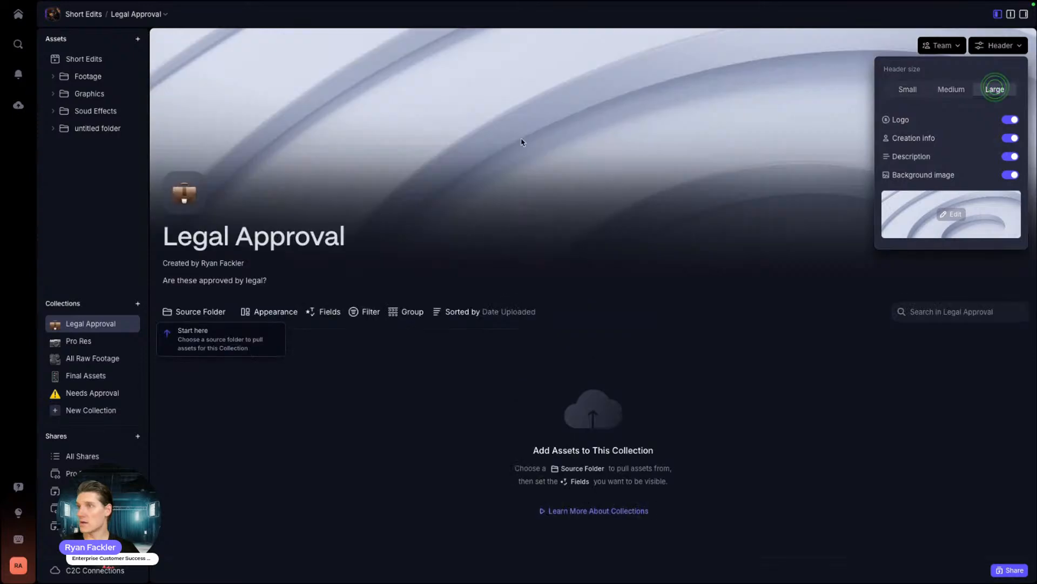
left_click(583, 229)
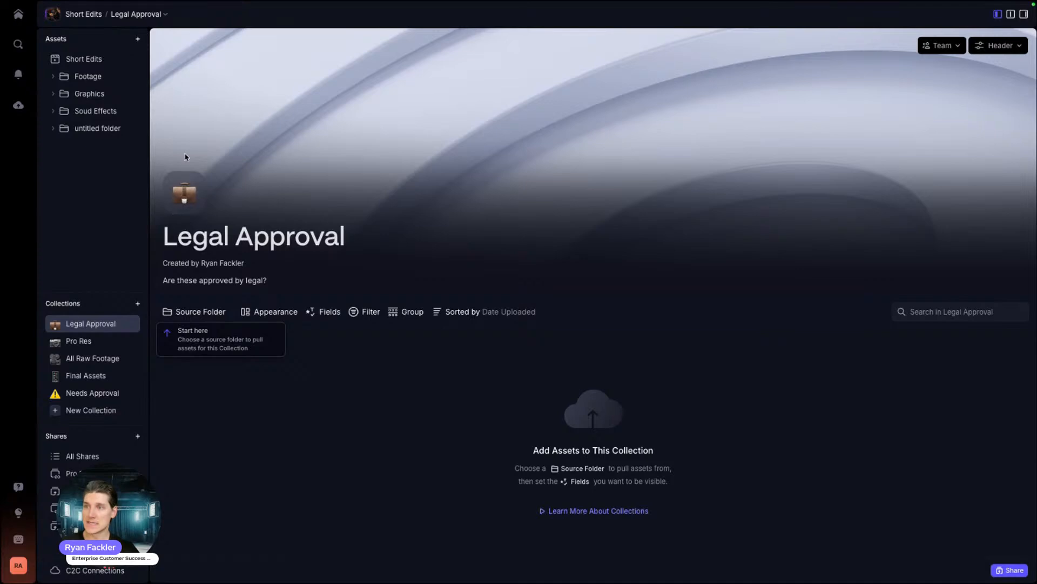
left_click(180, 314)
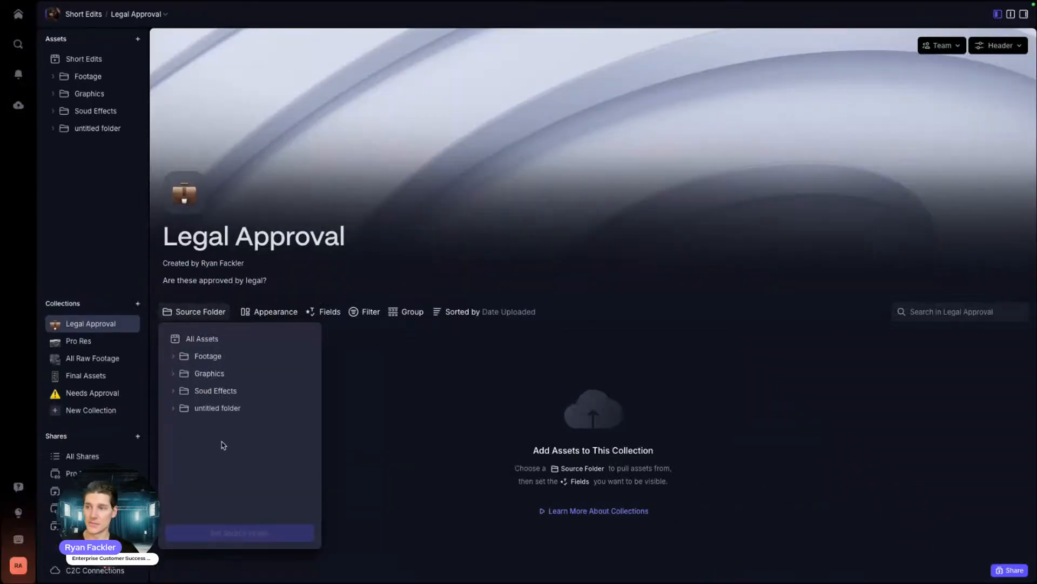
Step: Use All Assets as the collection's source and keep the grid layout
left_click(181, 341)
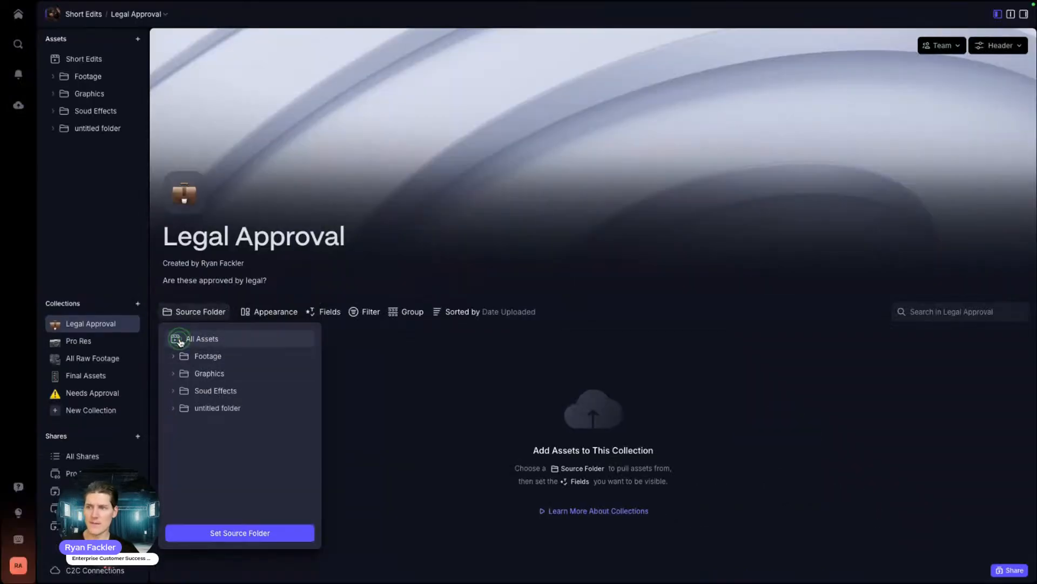
left_click(241, 533)
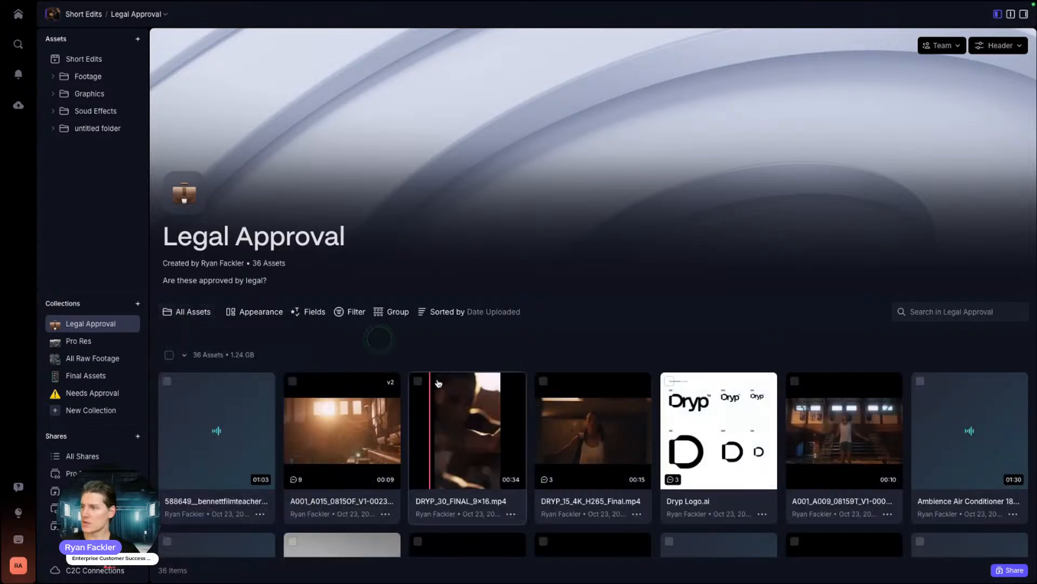
left_click(233, 317)
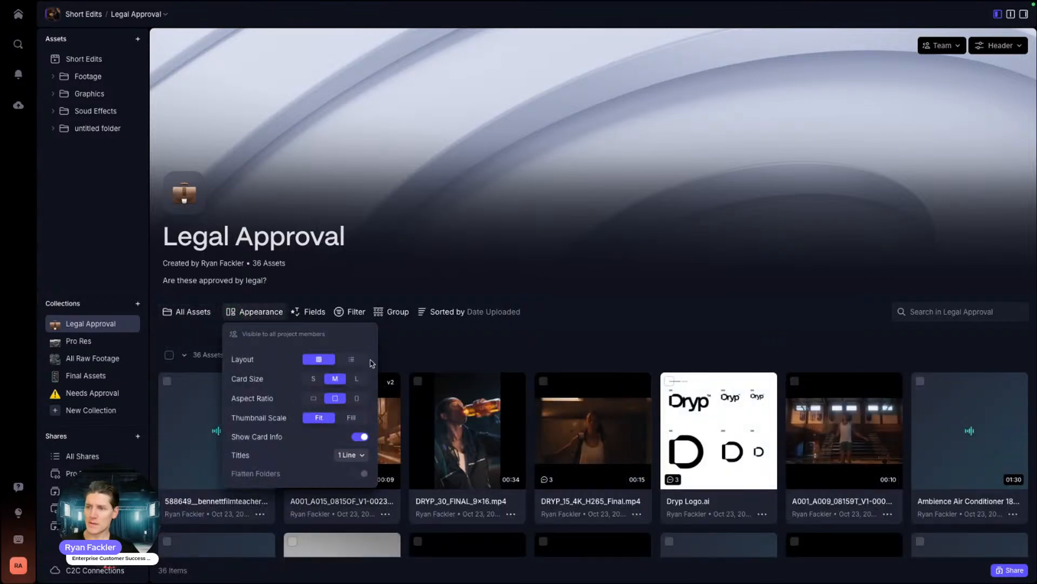
left_click(351, 359)
left_click(320, 357)
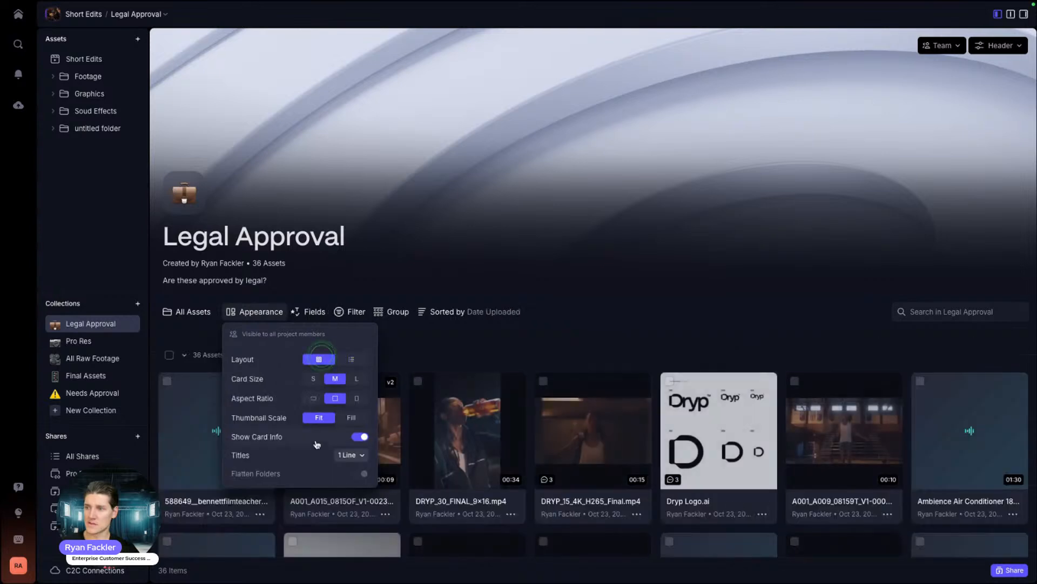
Step: Set the asset cards to size L with a square aspect ratio
left_click(314, 378)
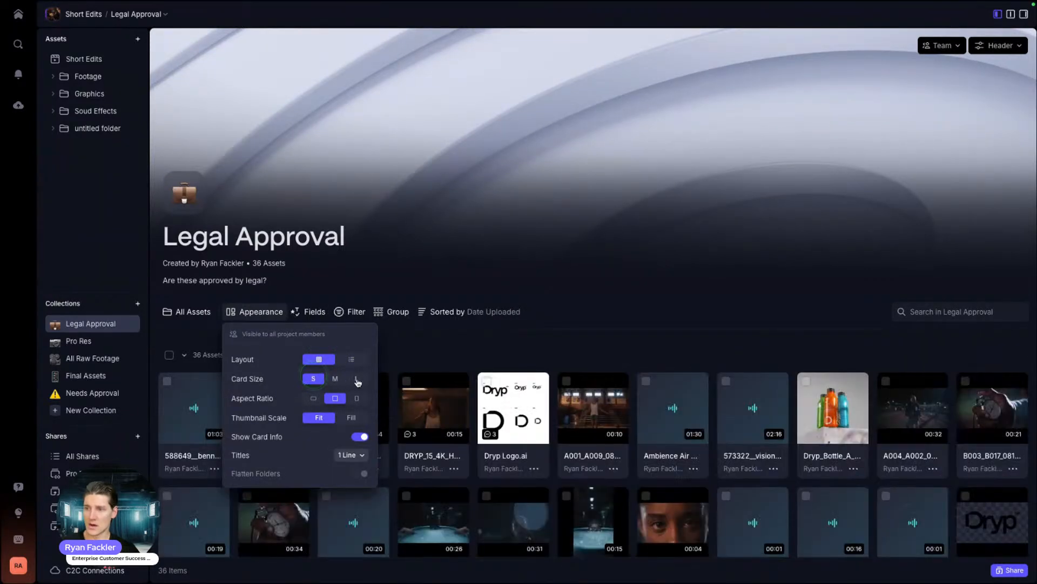
left_click(356, 379)
left_click(357, 398)
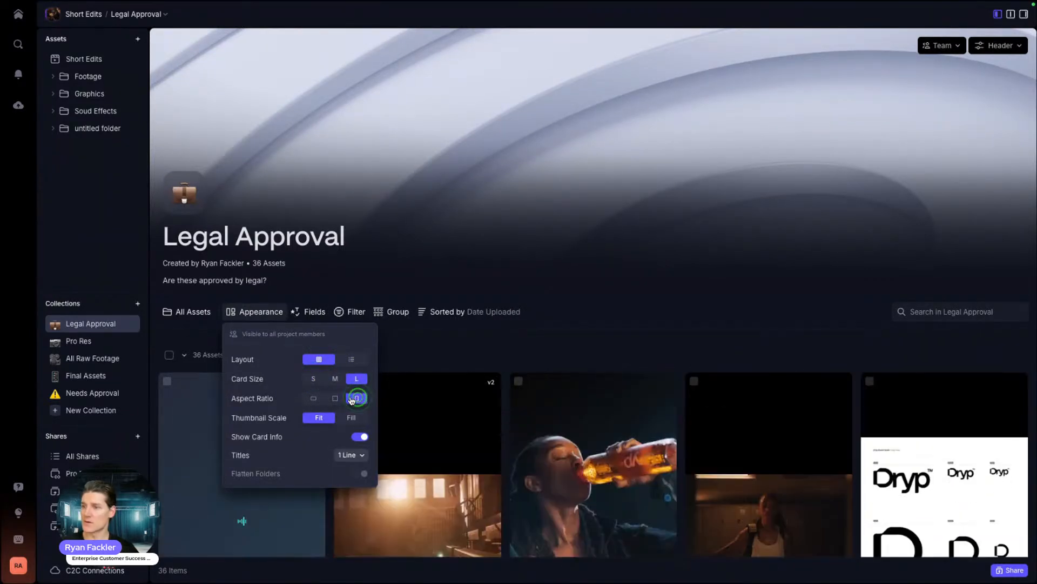
left_click(338, 398)
left_click(315, 398)
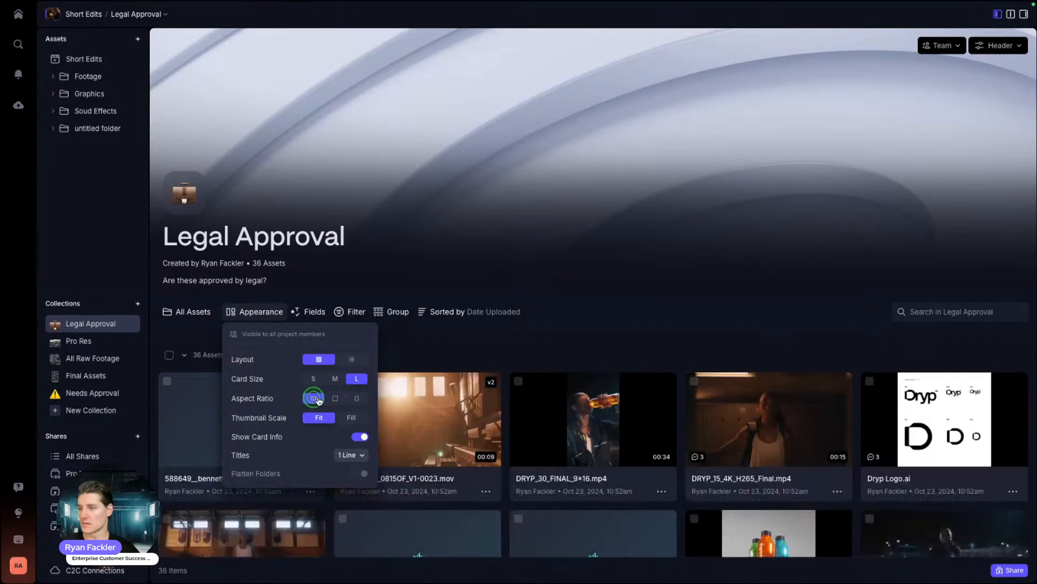
left_click(331, 399)
left_click(400, 359)
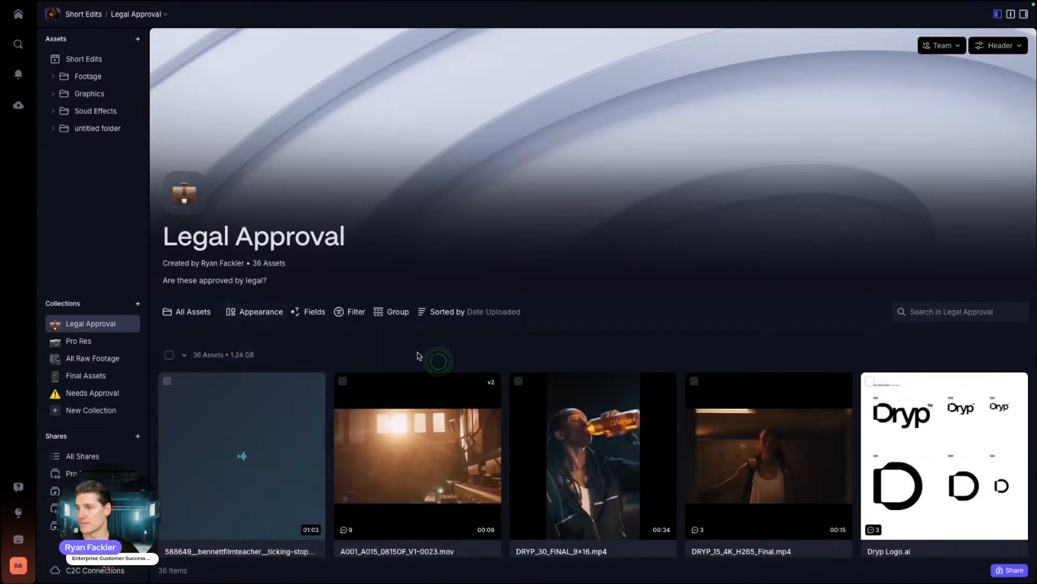
left_click(310, 318)
Step: Filter the collection to assets whose Legal Approval is Yes
left_click(343, 312)
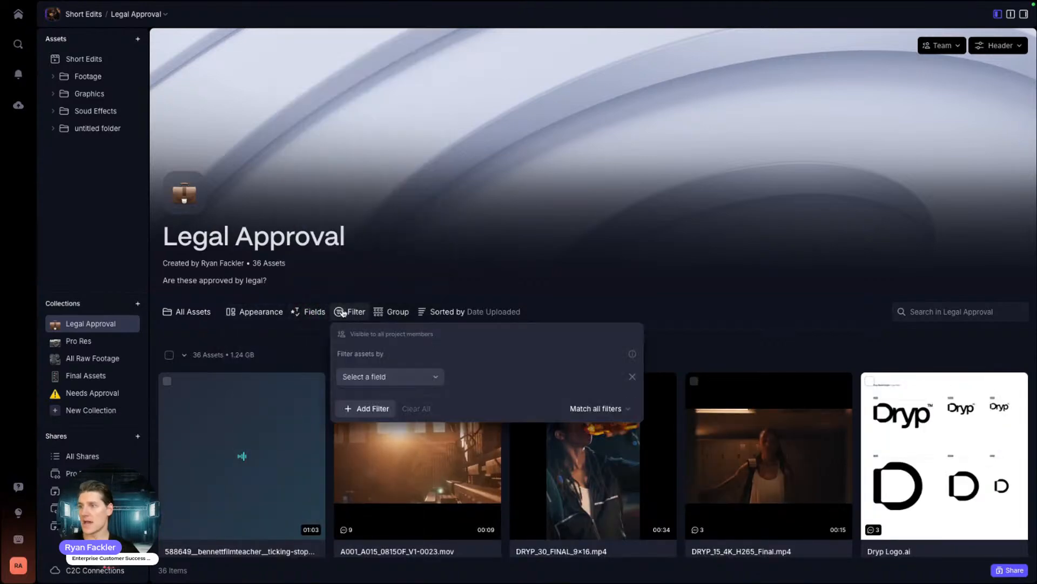
left_click(410, 376)
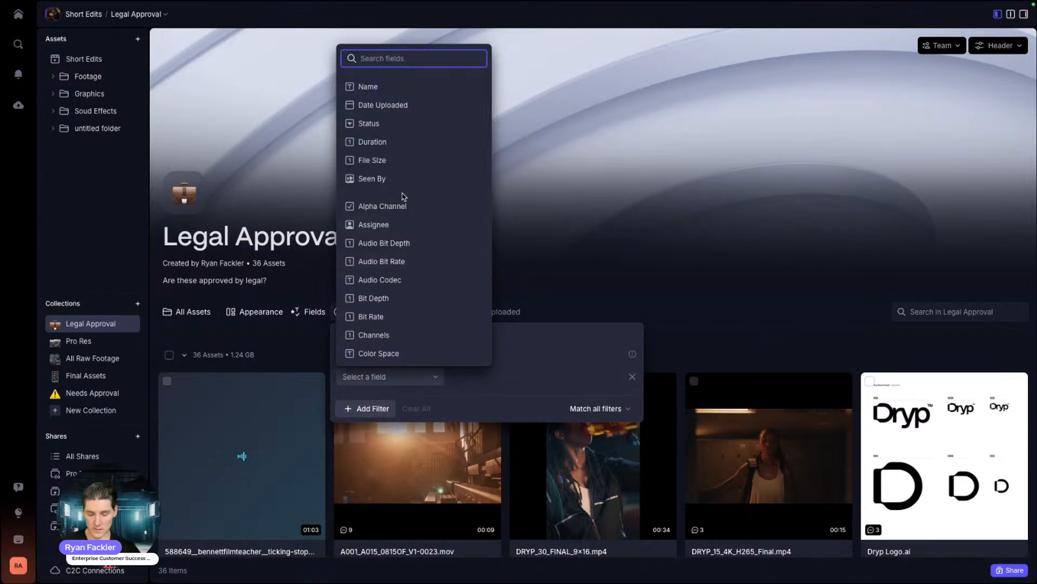
type("le")
left_click(376, 106)
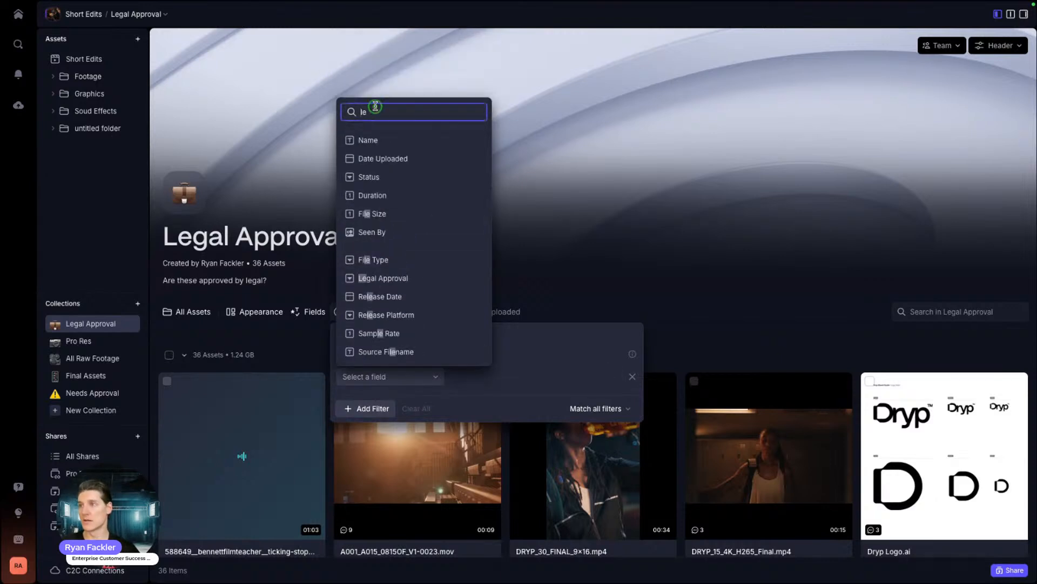
type("gal")
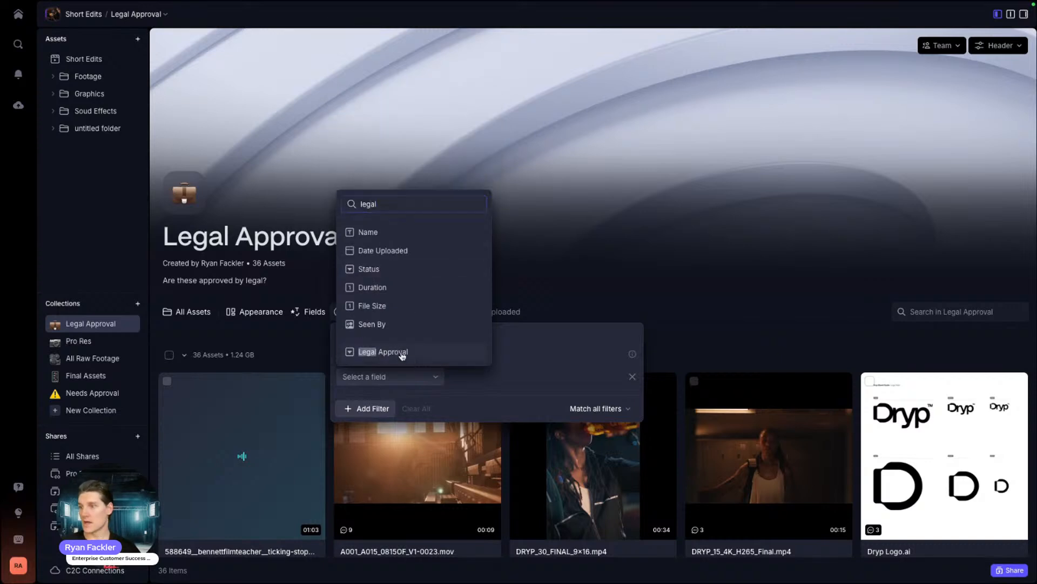
left_click(424, 352)
left_click(541, 377)
left_click(532, 424)
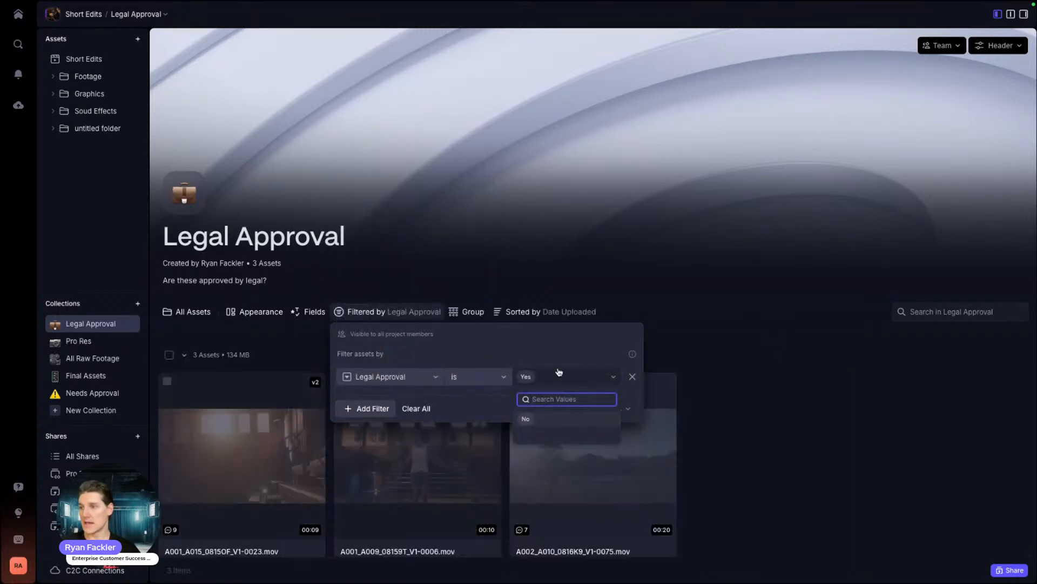
left_click(562, 311)
left_click(688, 287)
scroll(702, 302, "down", 2)
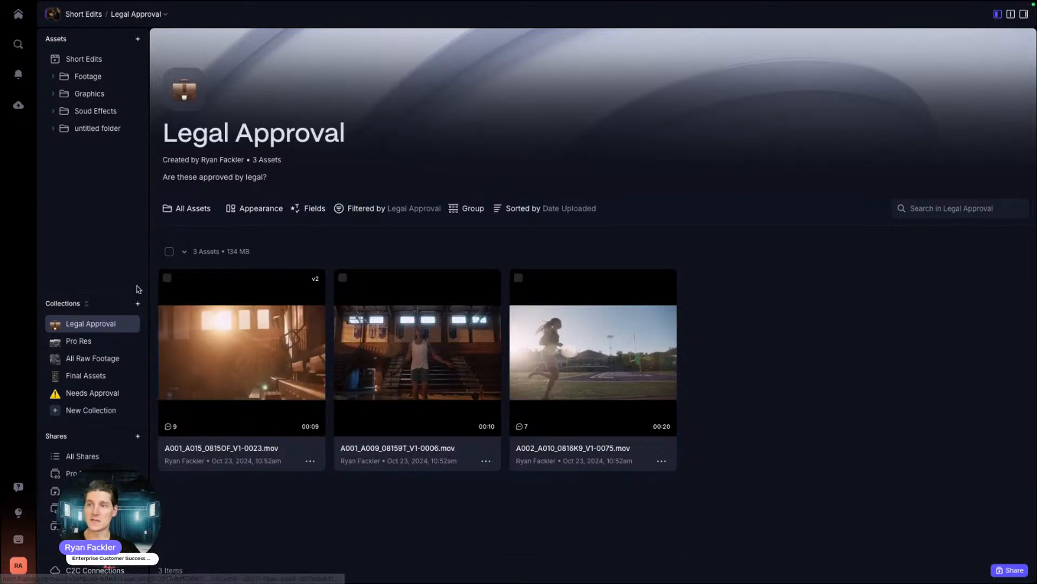
Step: Add a second filter condition requiring Rating equals 5 Stars
left_click(365, 209)
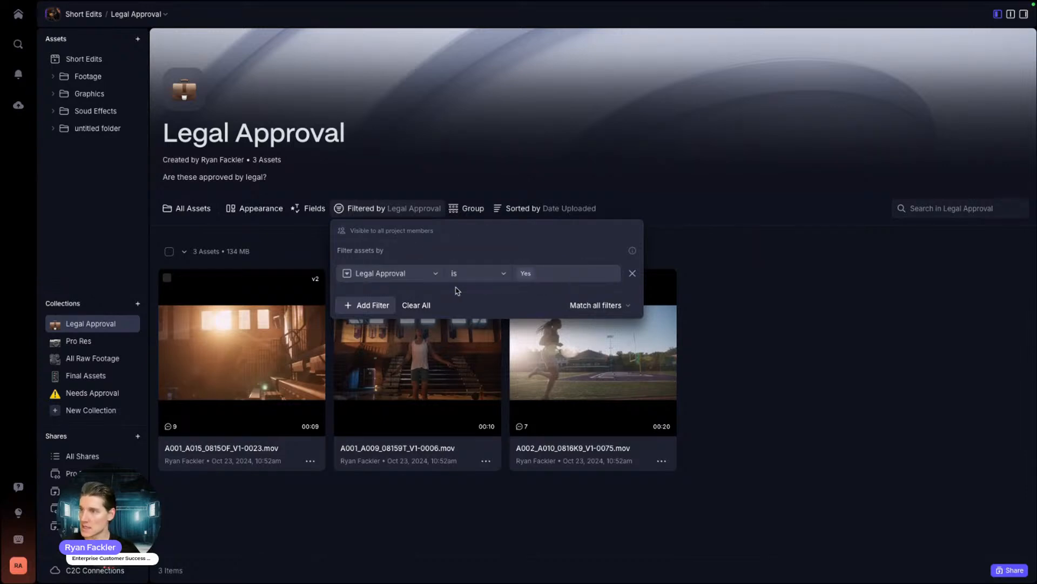
left_click(372, 306)
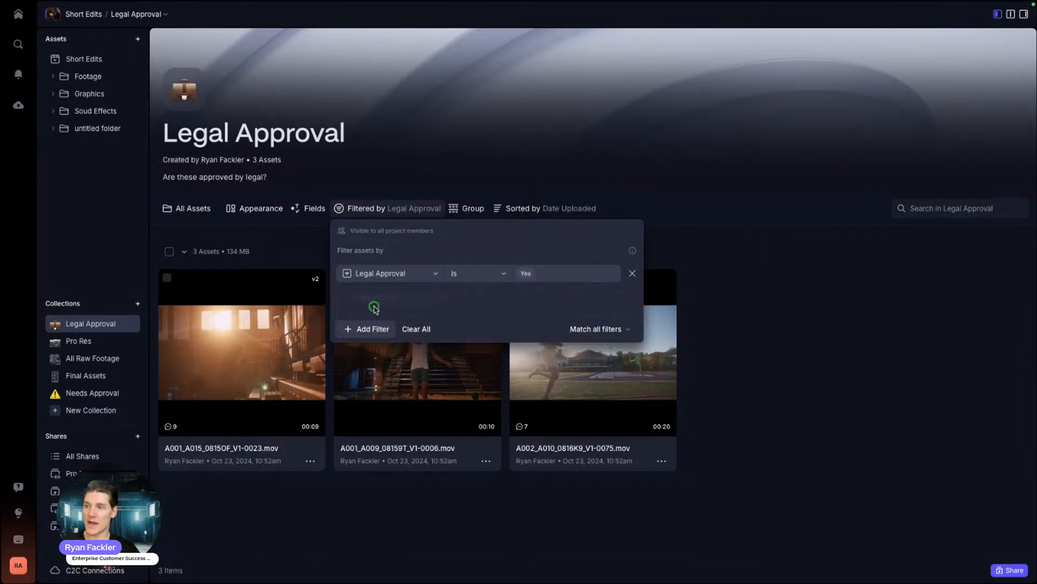
left_click(413, 302)
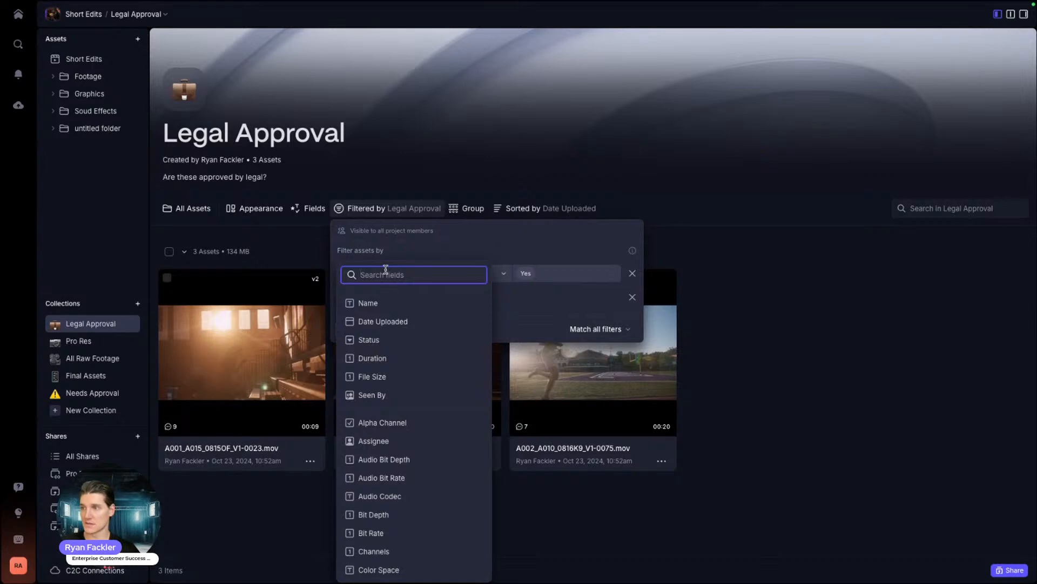
type("rating")
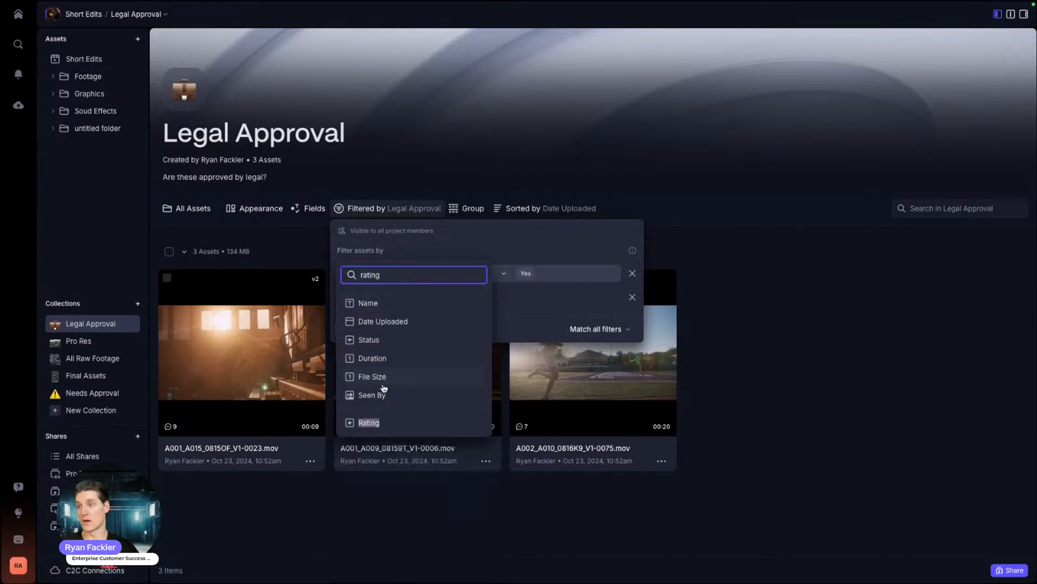
left_click(381, 422)
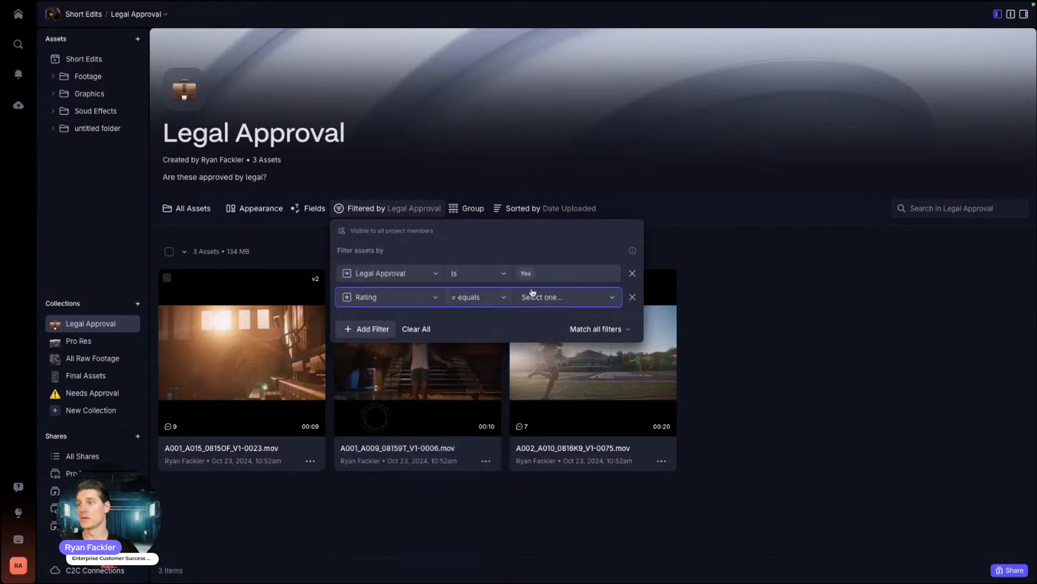
left_click(560, 299)
left_click(546, 413)
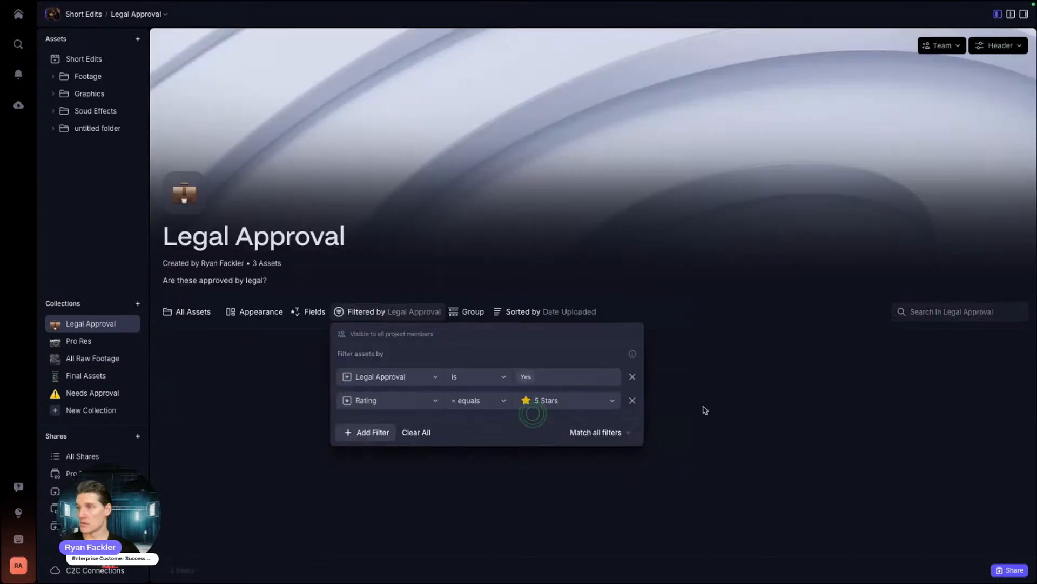
left_click(764, 403)
scroll(574, 333, "down", 1)
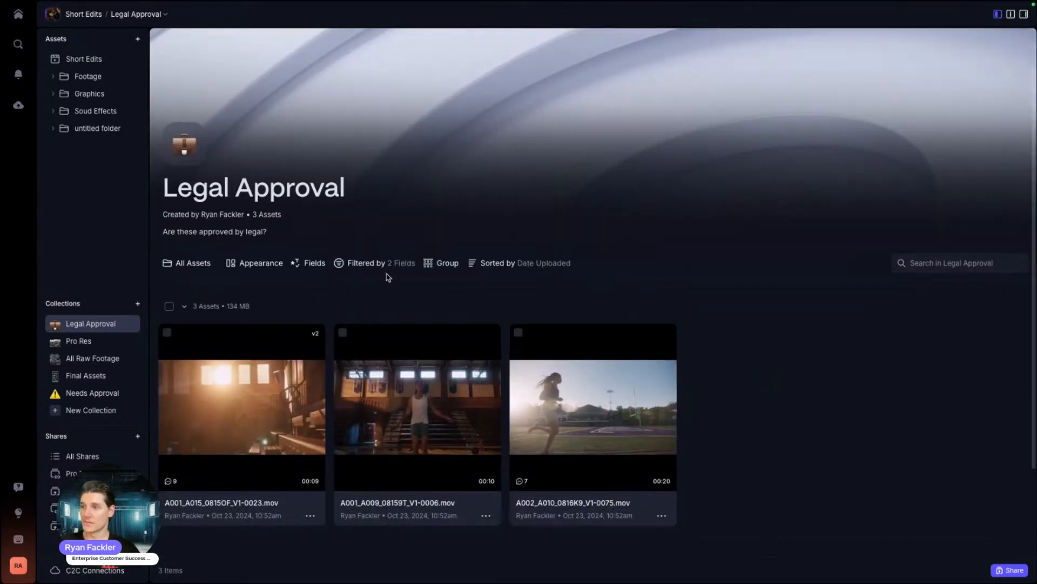
scroll(678, 456, "down", 2)
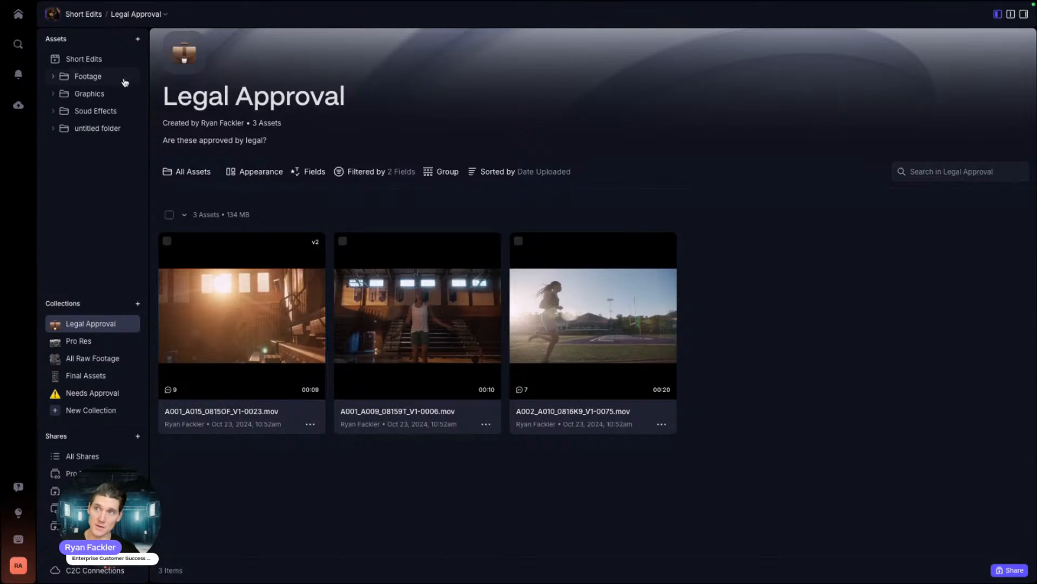
Step: In Short Edits, set Legal Approval to Yes on the first two clips
left_click(85, 61)
scroll(631, 325, "down", 3)
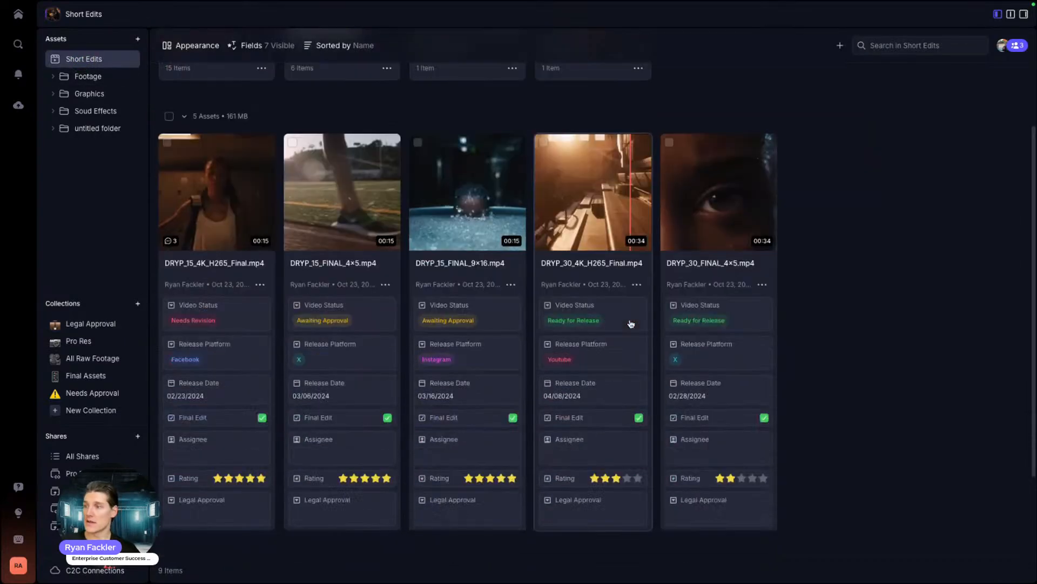
scroll(631, 324, "down", 1)
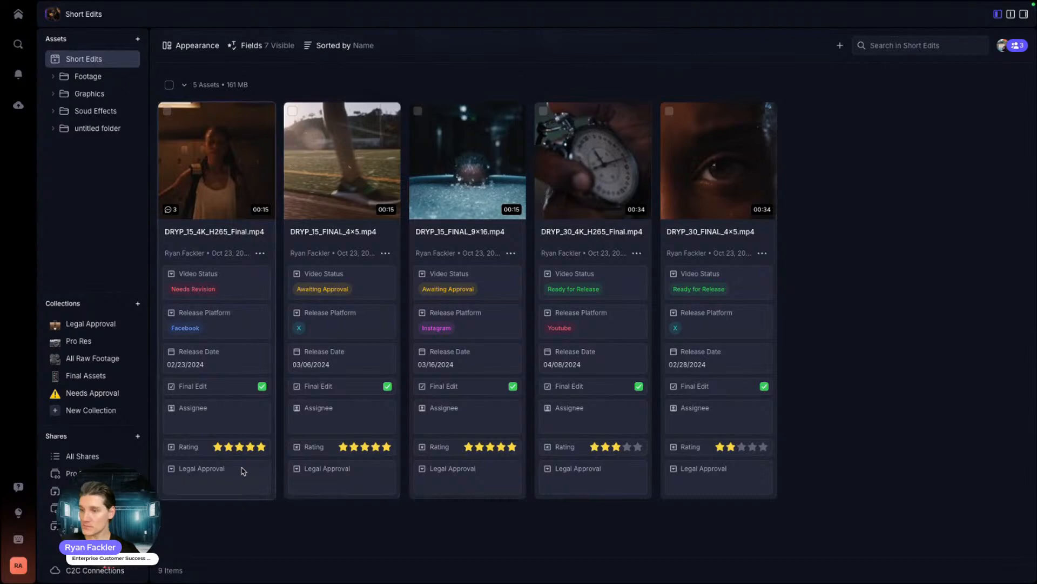
scroll(241, 471, "up", 3)
scroll(230, 384, "down", 5)
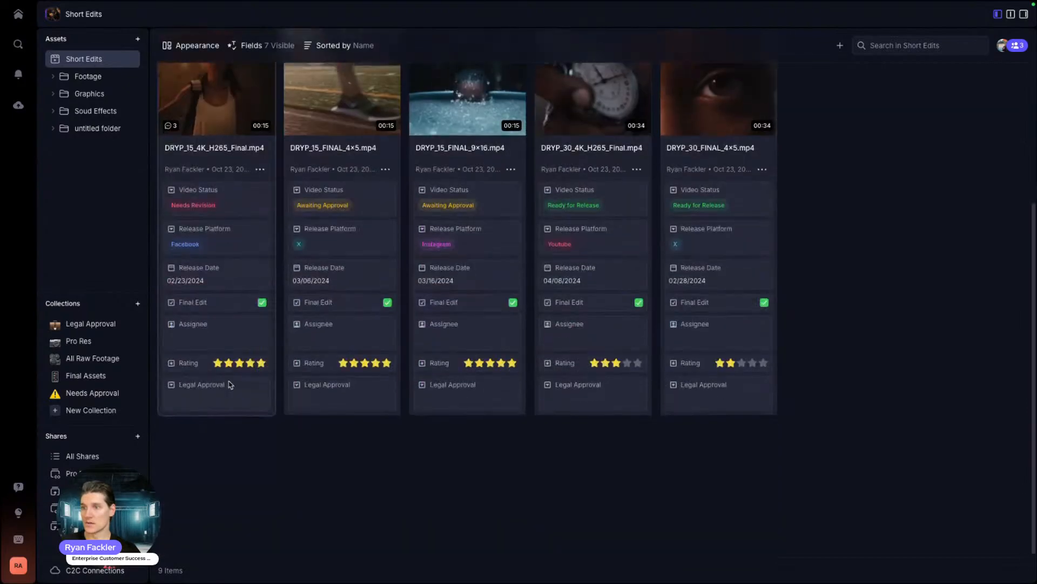
left_click(229, 389)
left_click(203, 449)
left_click(349, 408)
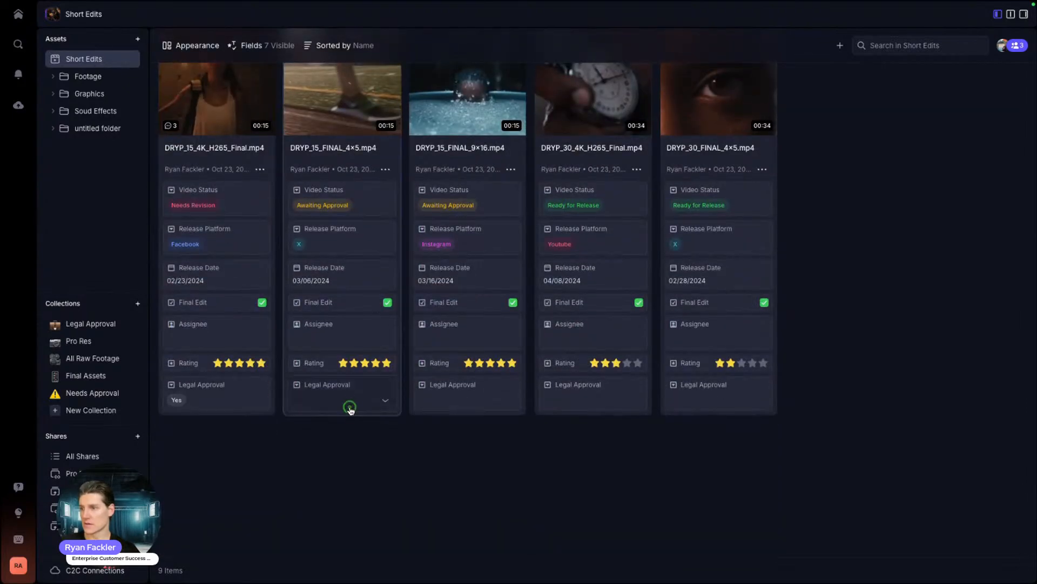
left_click(365, 441)
Step: Approve the third and fourth clips legally and lower the third's rating to 4 stars
left_click(509, 406)
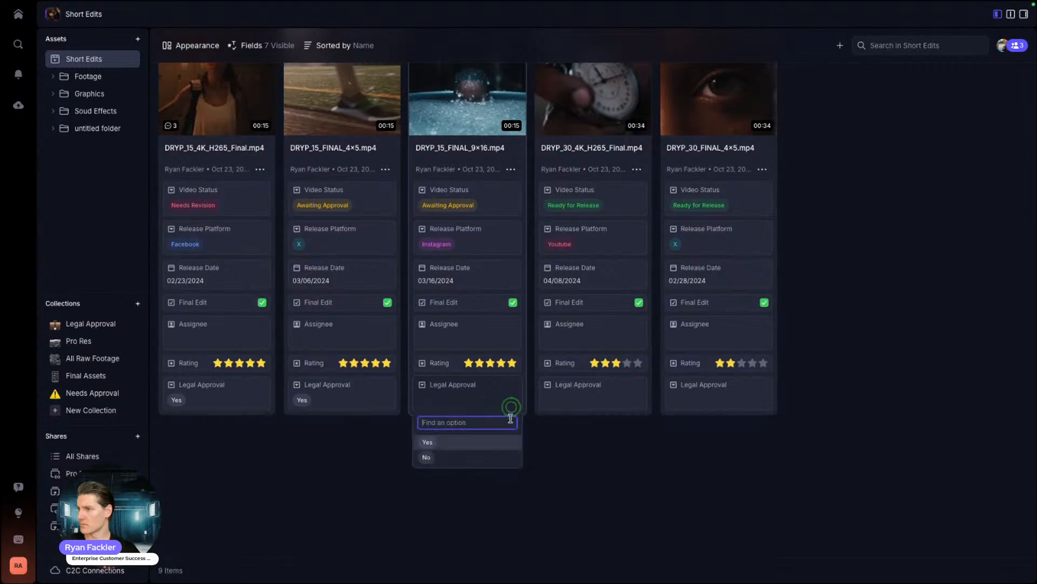
left_click(472, 442)
left_click(501, 362)
left_click(623, 390)
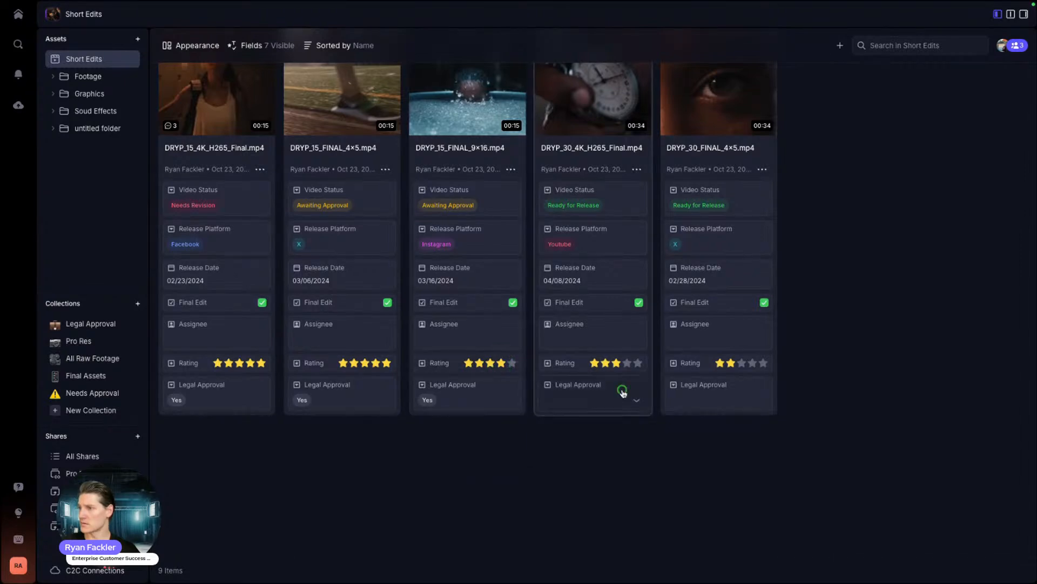
left_click(578, 441)
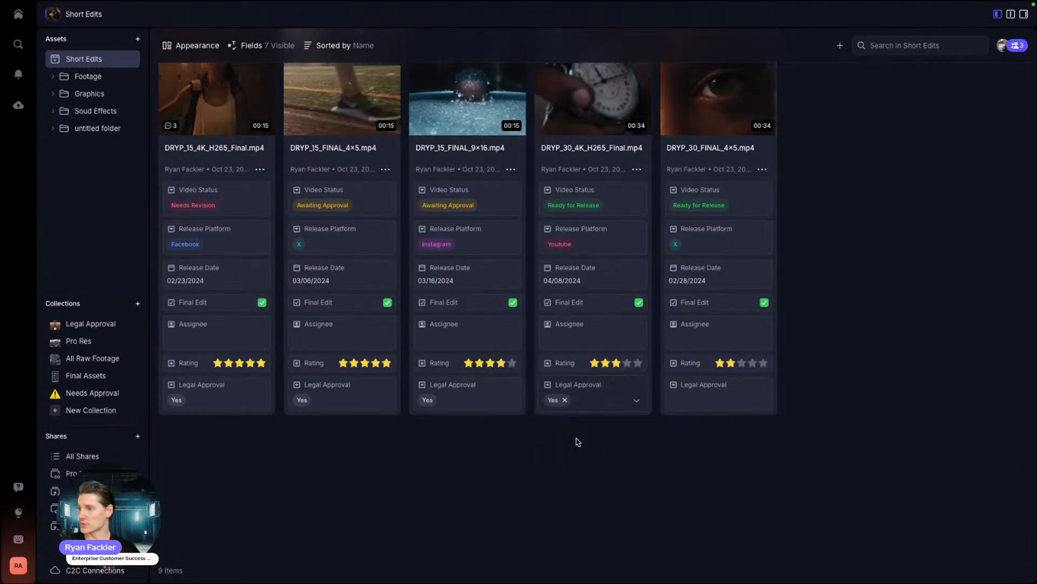
Step: Check the Legal Approval collection, then open the Final Assets collection
left_click(75, 322)
scroll(478, 266, "down", 5)
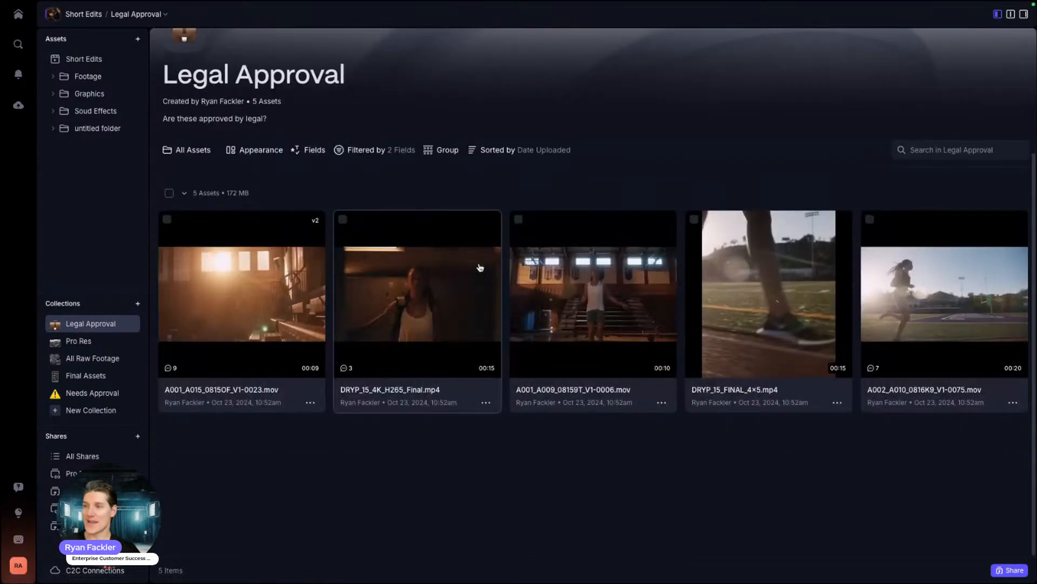
scroll(378, 531, "up", 3)
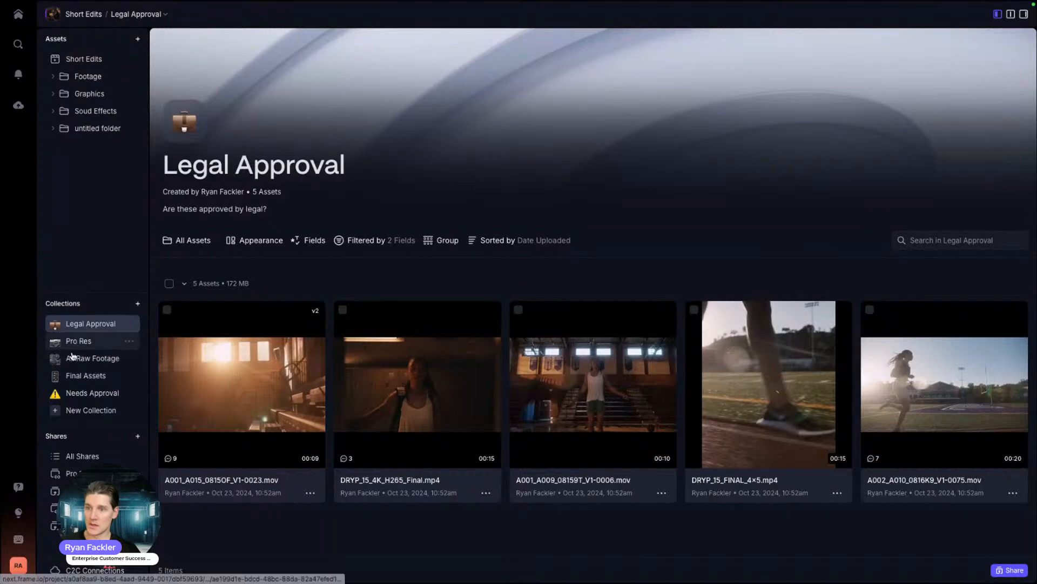
left_click(73, 375)
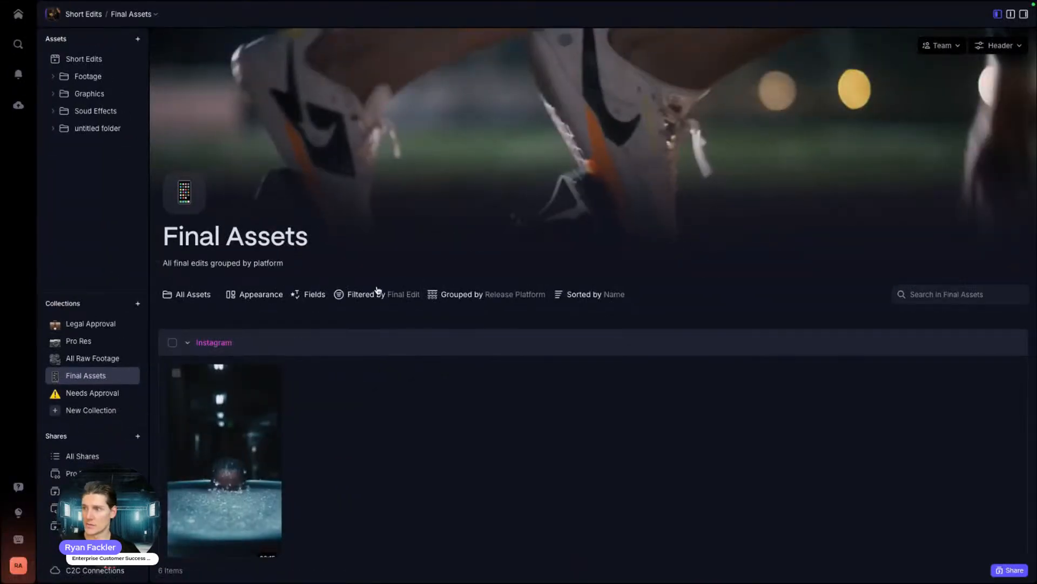
left_click(377, 292)
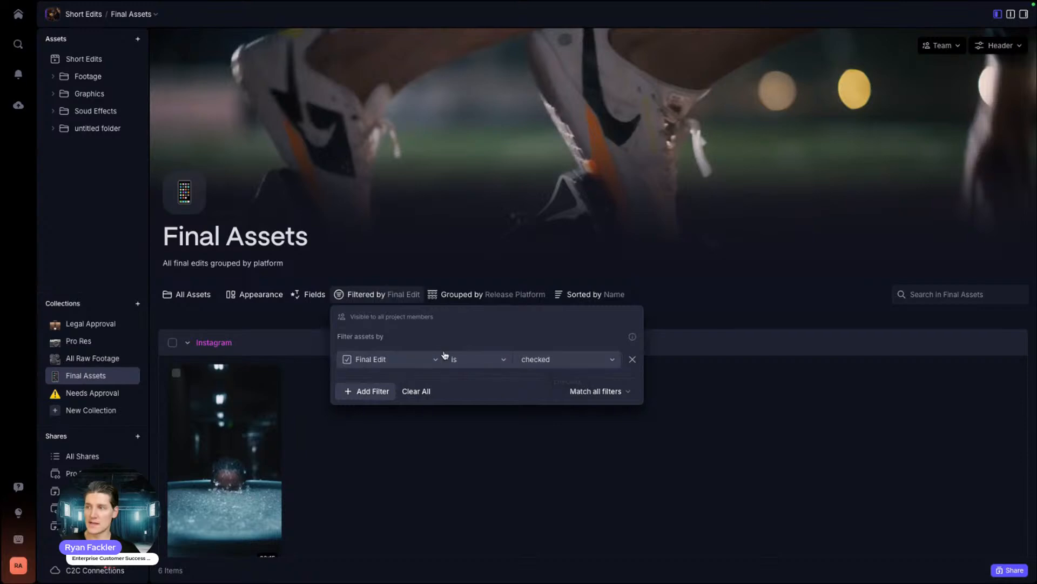
left_click(490, 460)
left_click(476, 294)
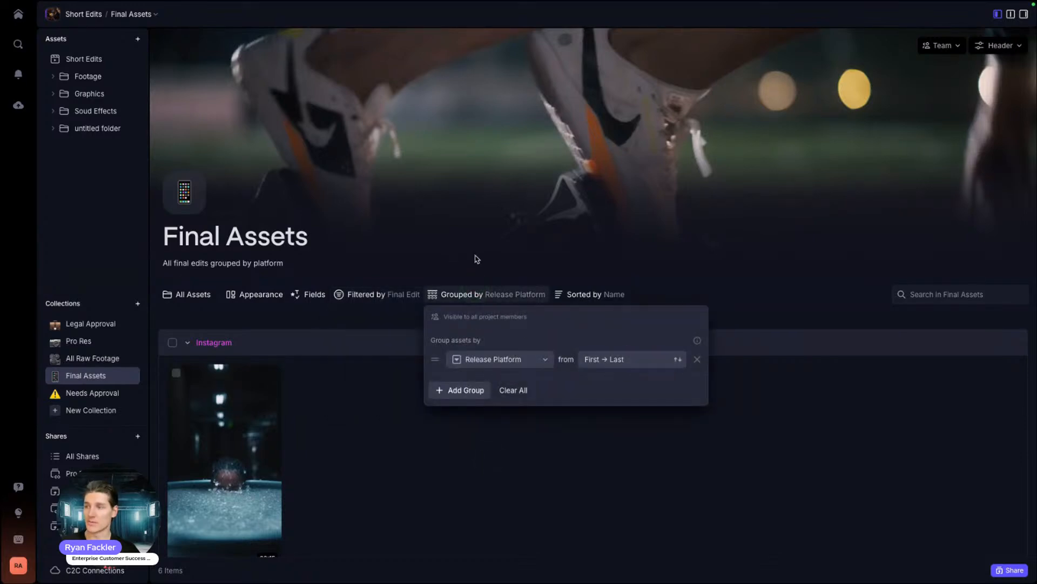
left_click(503, 435)
left_click(457, 296)
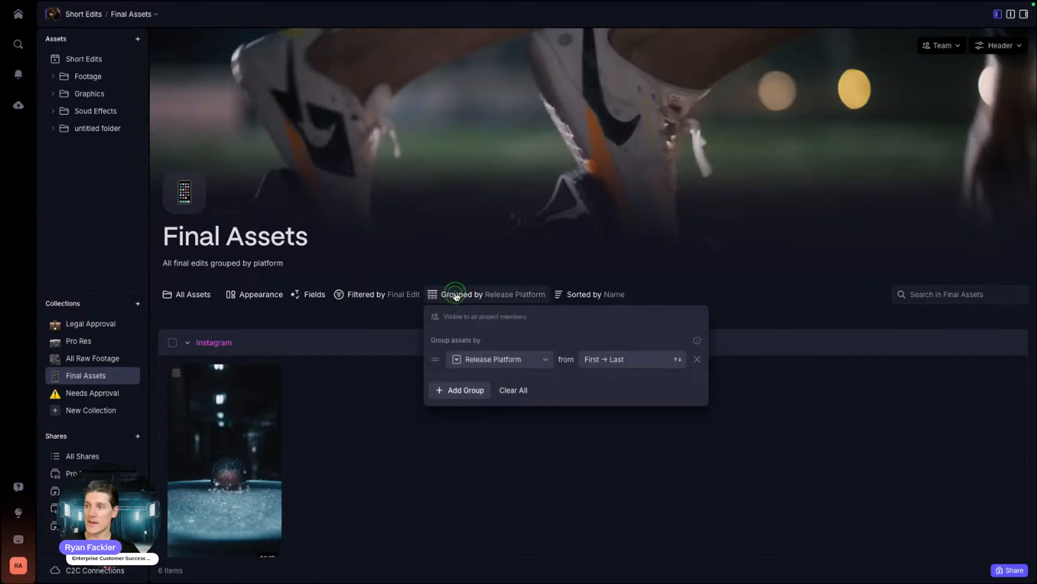
left_click(382, 363)
scroll(362, 302, "down", 3)
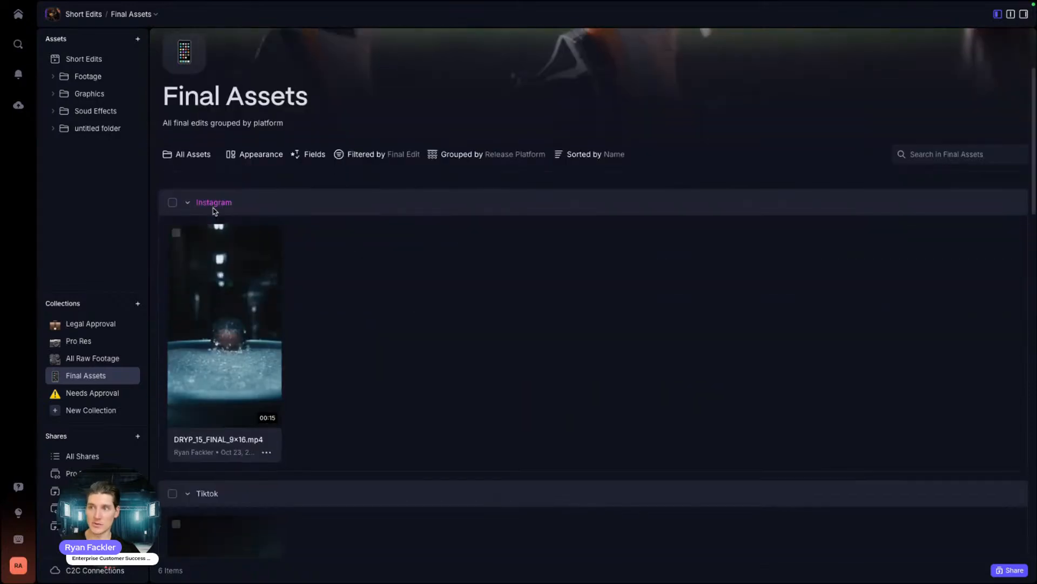
scroll(350, 263, "down", 8)
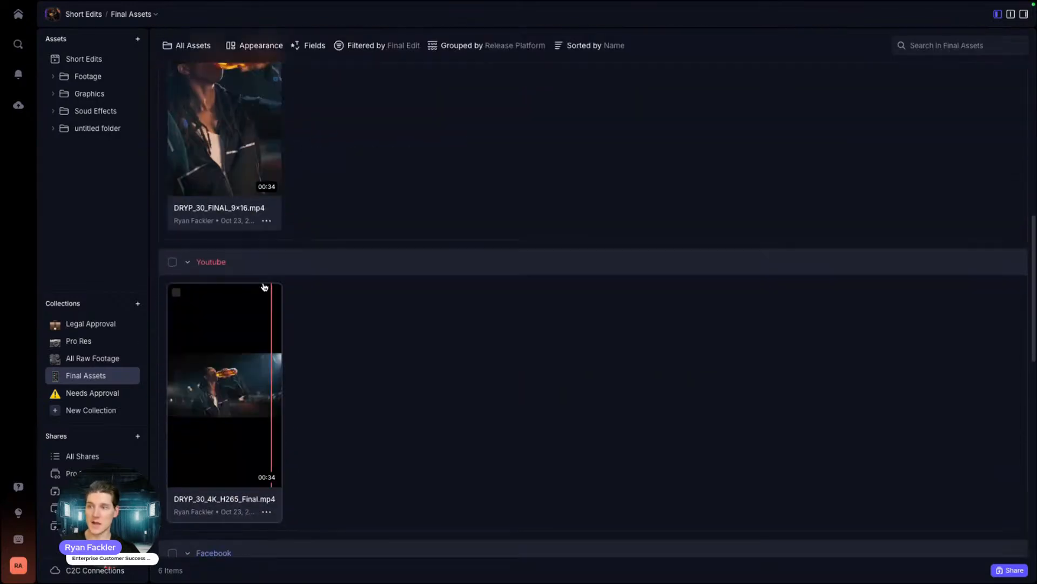
scroll(353, 253, "up", 10)
left_click(458, 282)
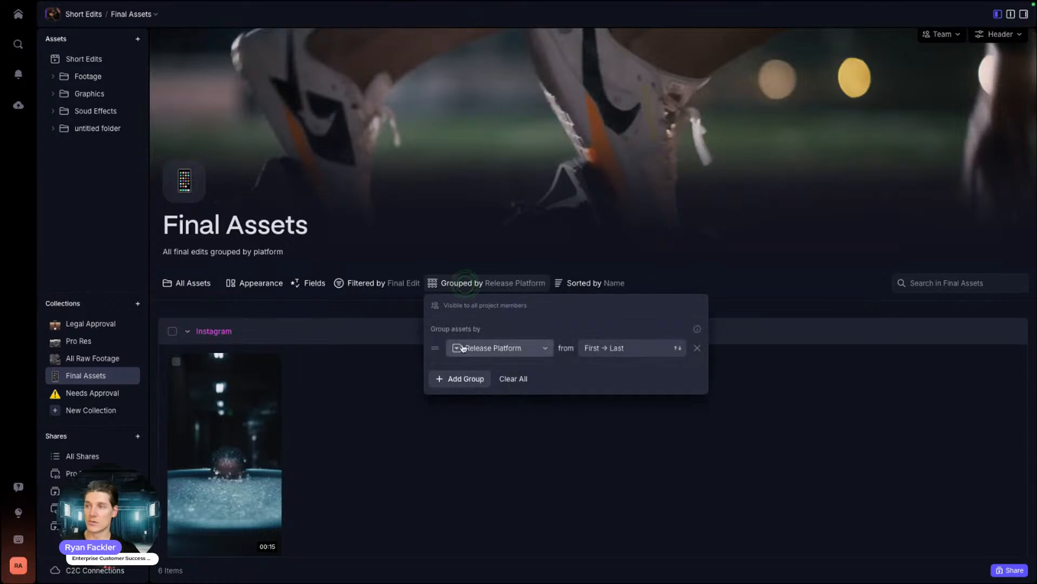
left_click(439, 462)
left_click(371, 284)
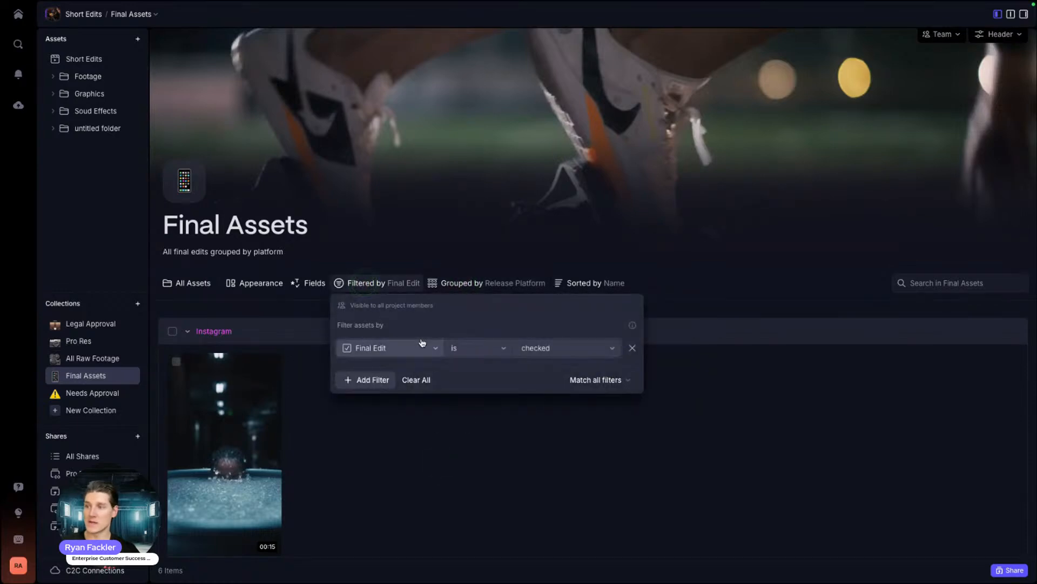
left_click(410, 492)
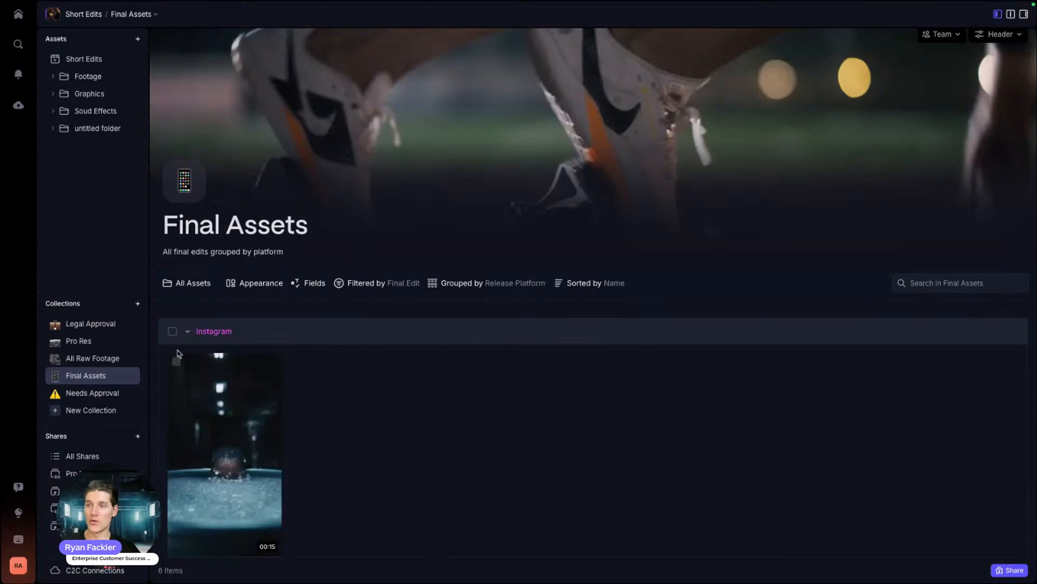
scroll(347, 400, "down", 3)
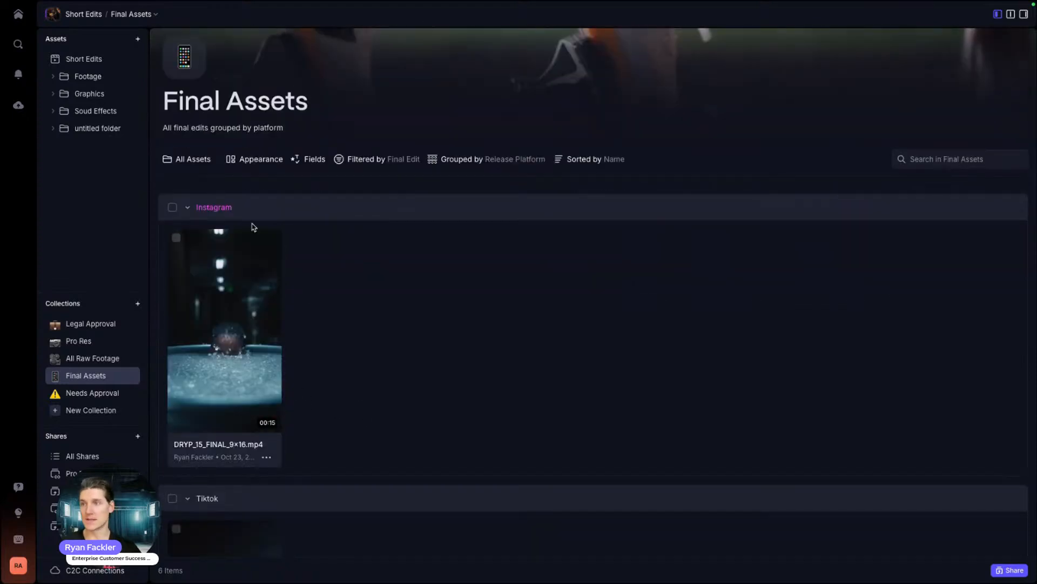
scroll(303, 414, "down", 3)
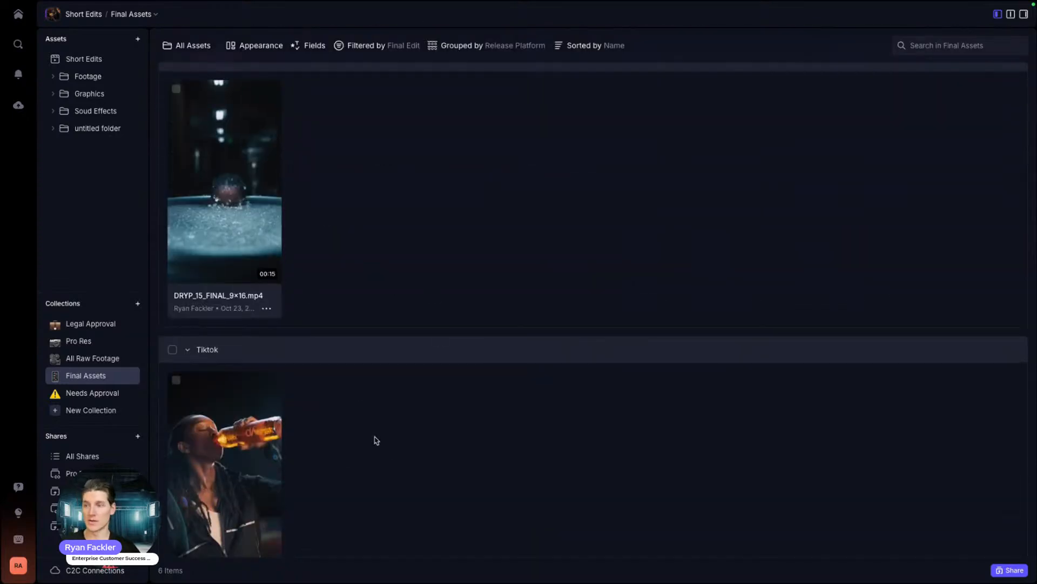
scroll(373, 437, "down", 3)
scroll(376, 440, "up", 8)
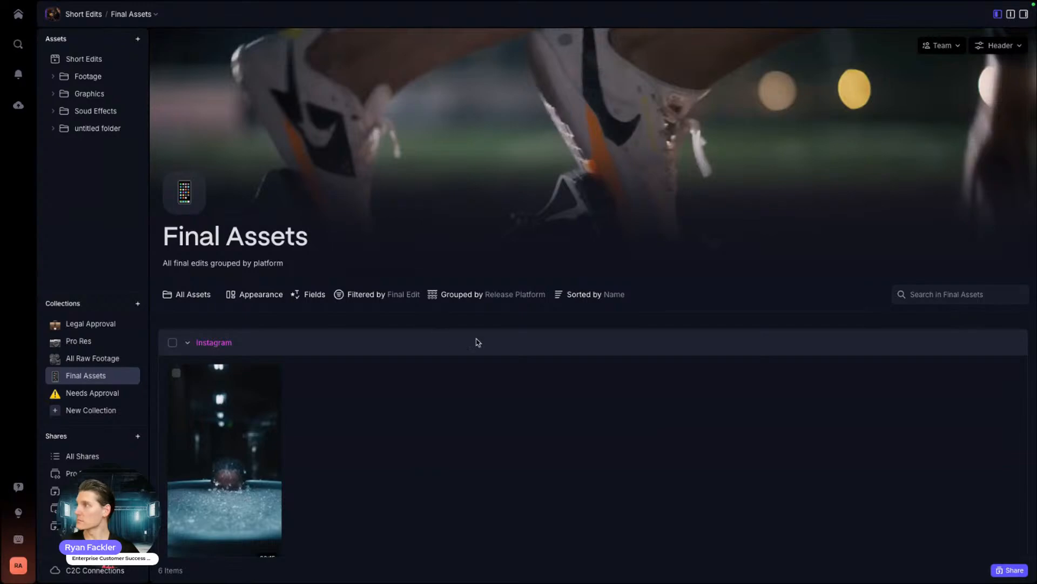
left_click(935, 49)
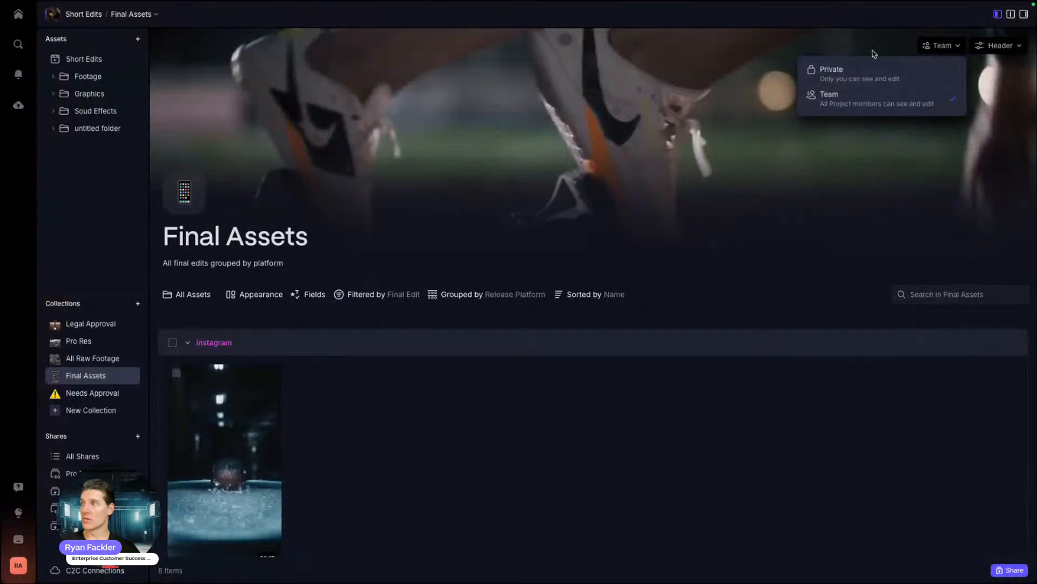
Step: Go from the account home into Short Edits and list all its shares
left_click(91, 259)
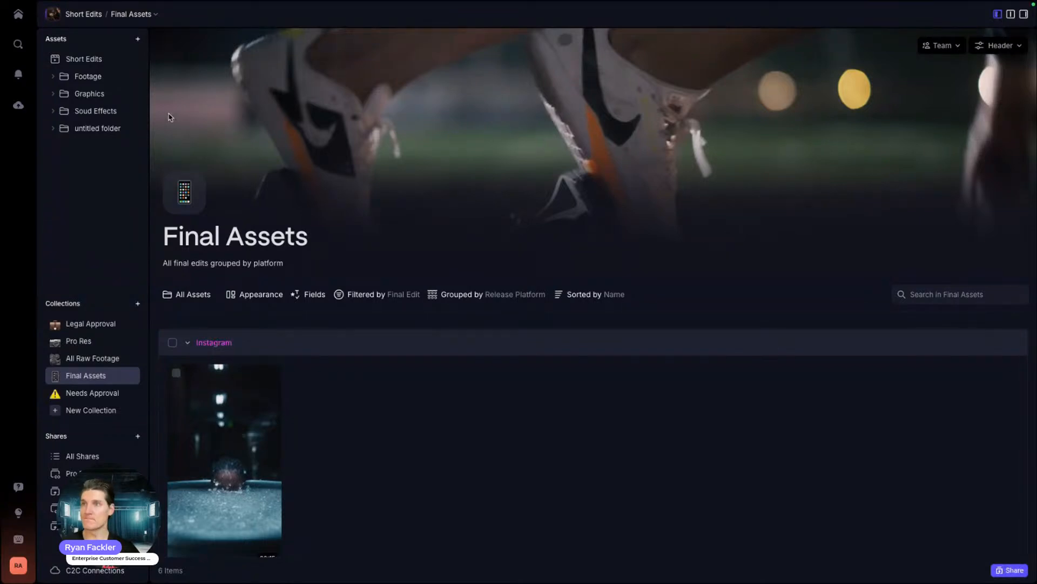
left_click(18, 14)
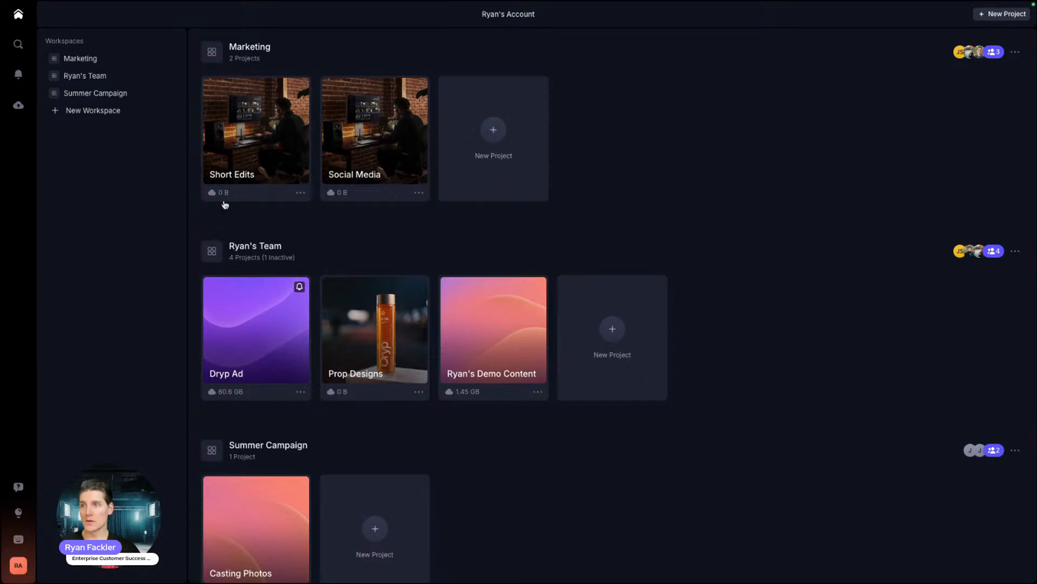
left_click(261, 133)
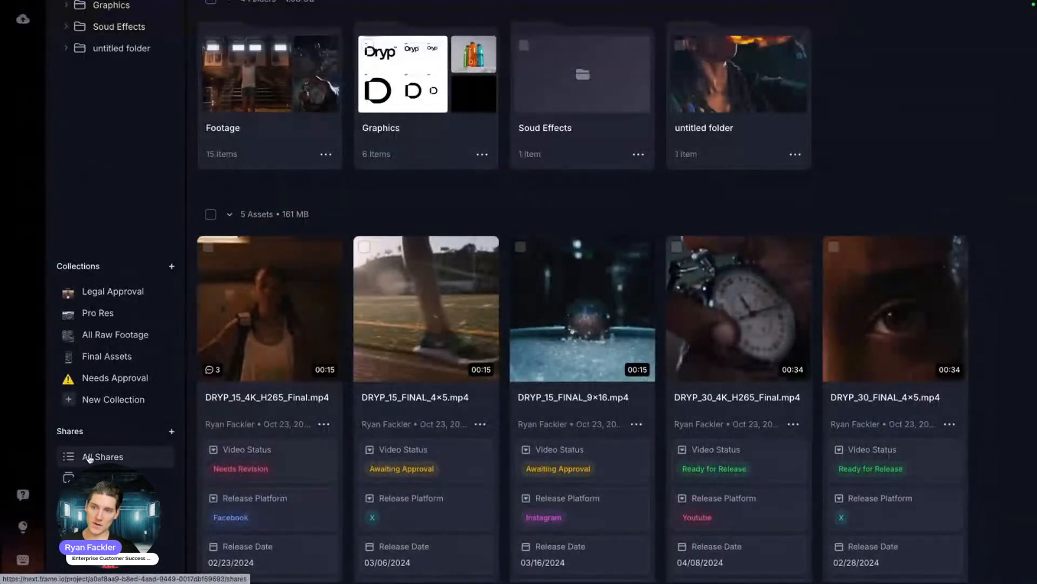
left_click(89, 457)
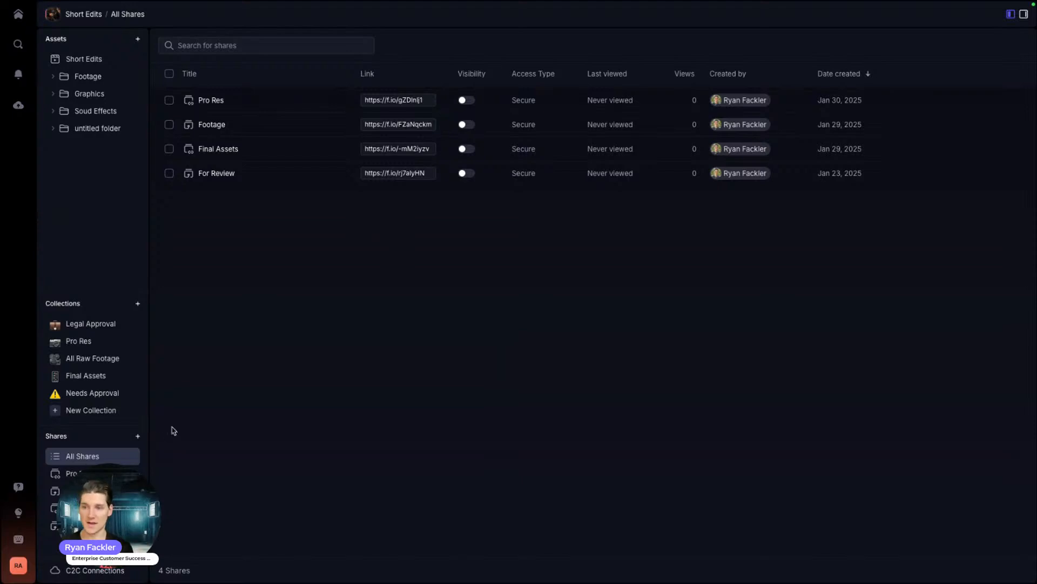
Step: Look through the Pro Res, Footage and Final Assets shares
left_click(71, 473)
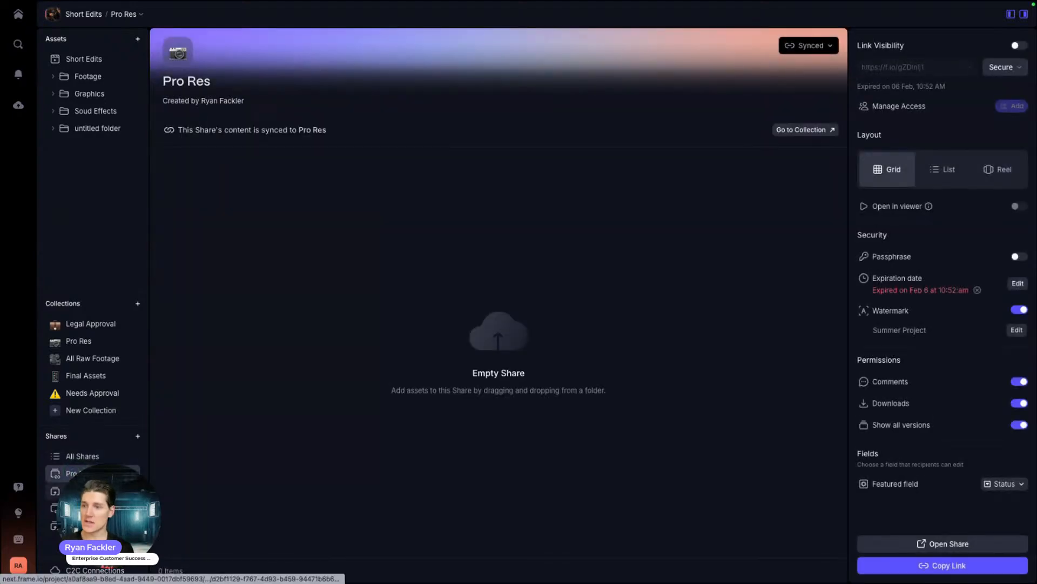
left_click(71, 490)
left_click(56, 508)
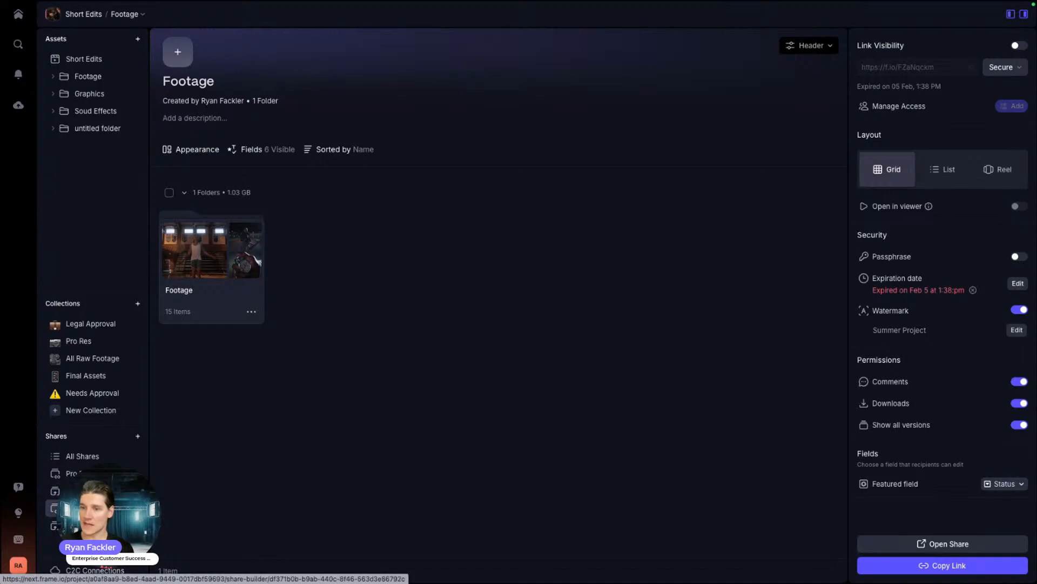
left_click(55, 473)
Step: Delete the Pro Res share and confirm the deletion
left_click(135, 474)
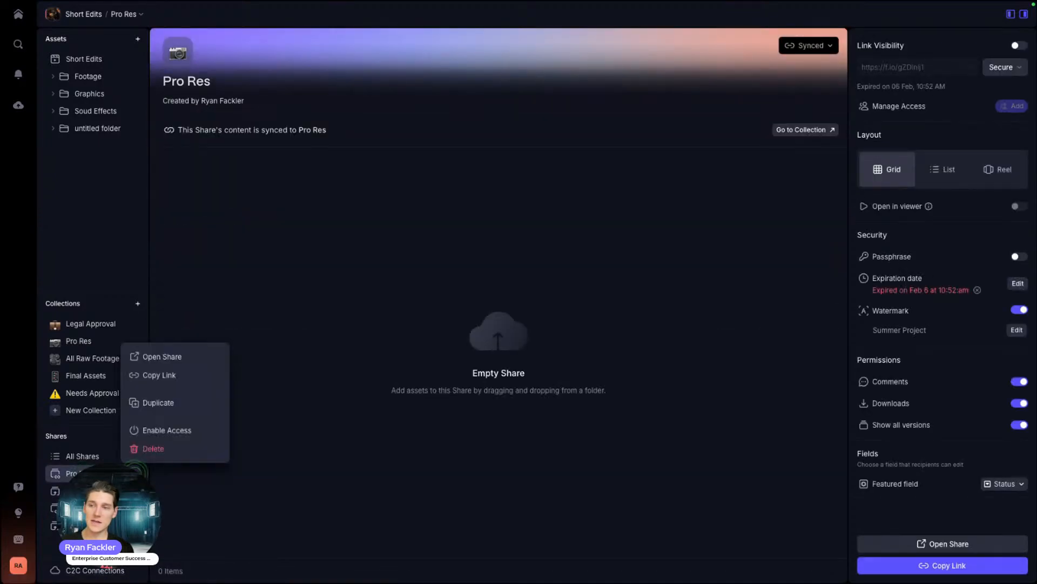
left_click(143, 448)
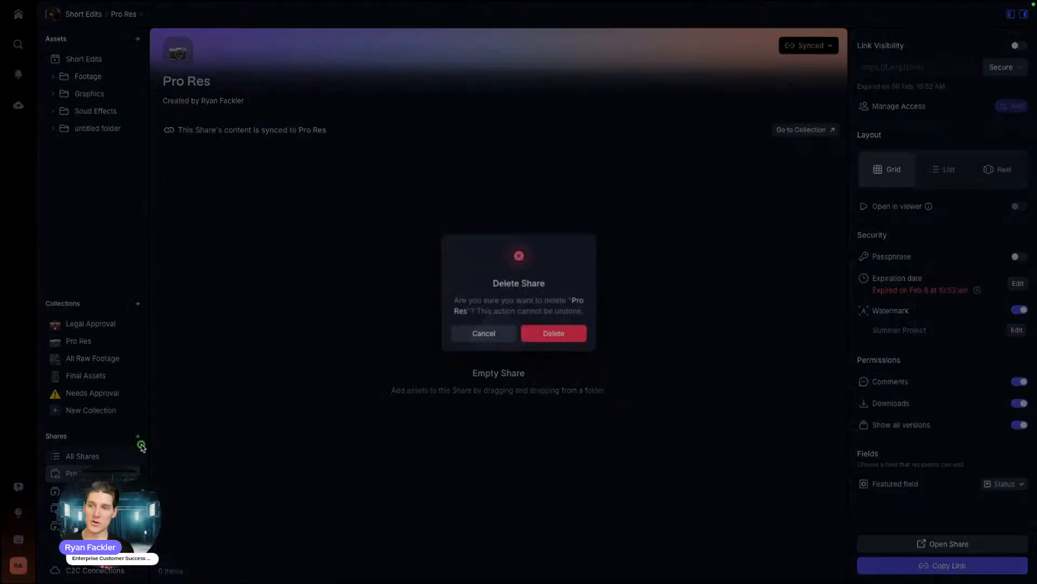
left_click(560, 332)
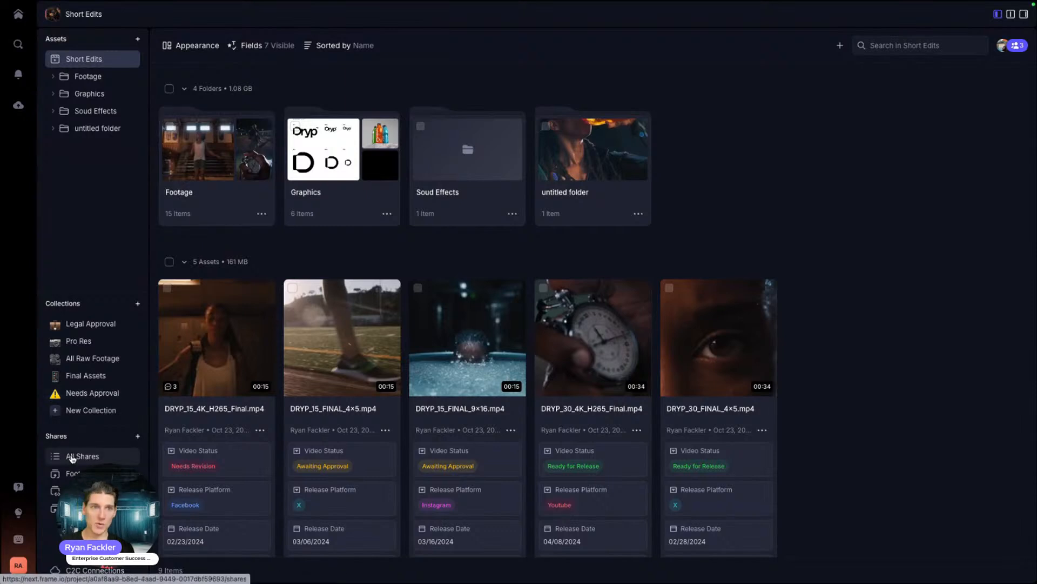
Step: Create a share from the Legal Approval collection's actions menu
left_click(73, 325)
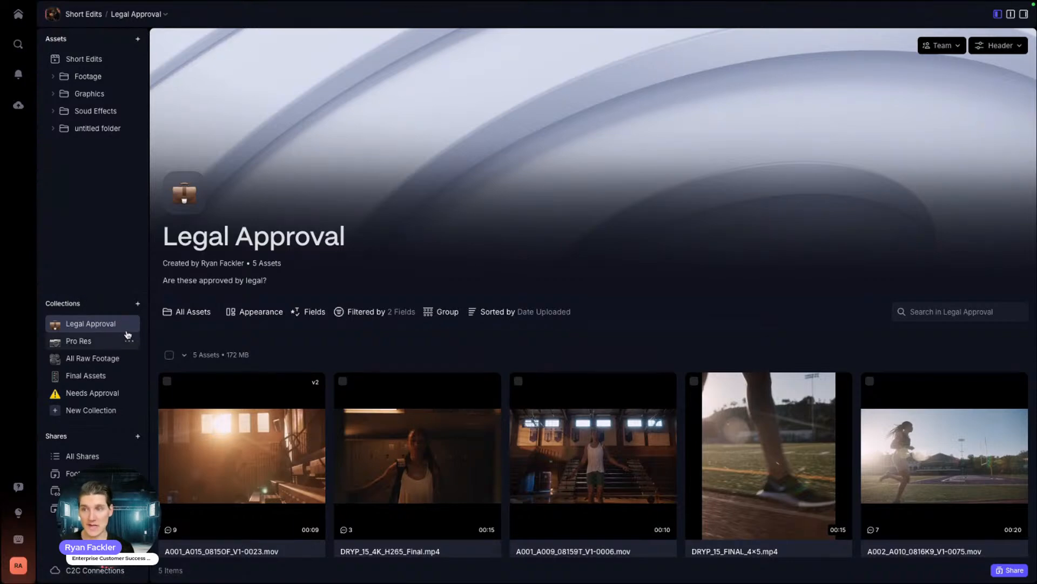
left_click(129, 323)
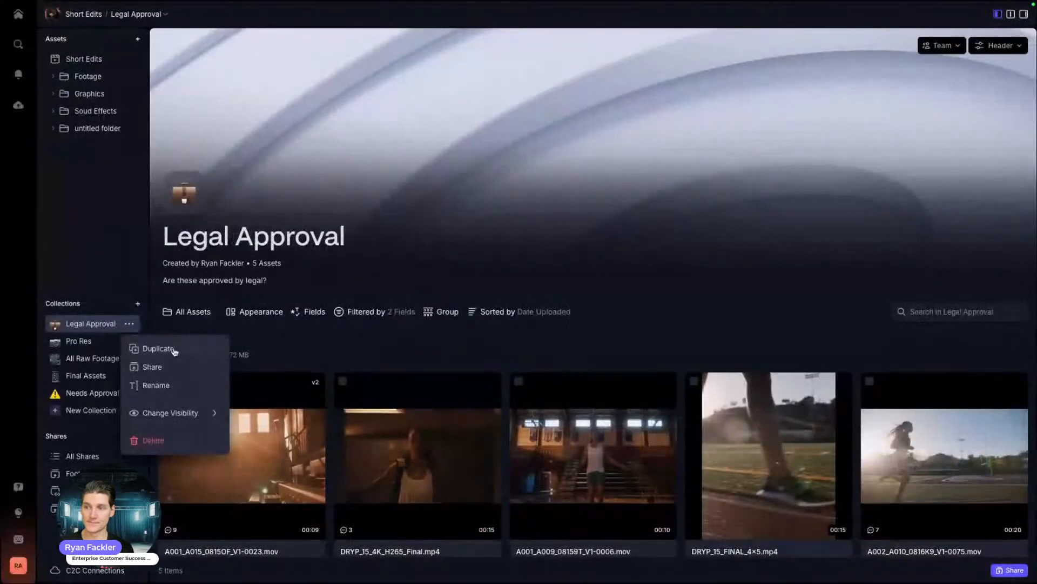
left_click(204, 320)
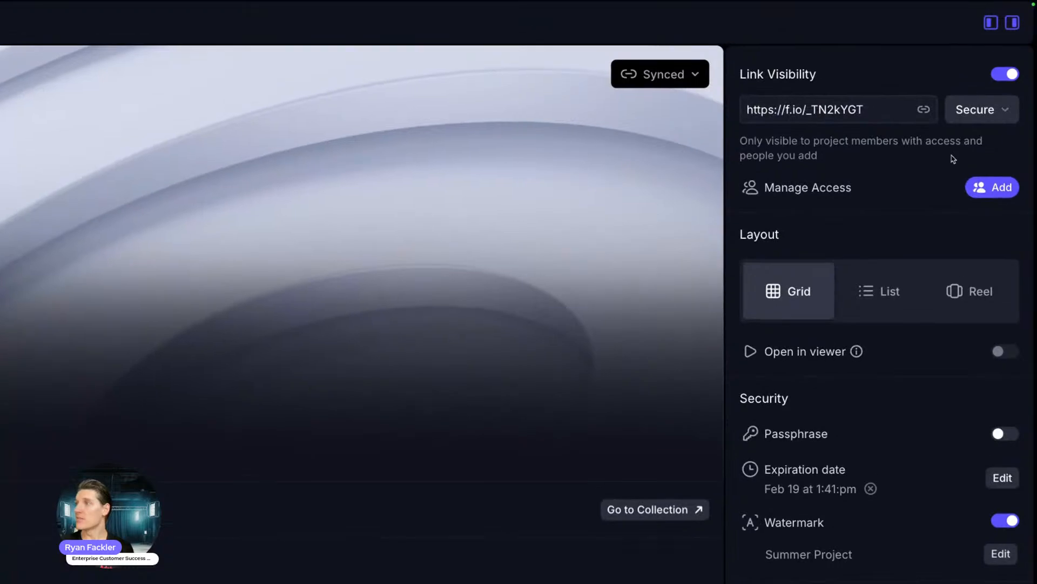
Step: Switch the share link to Public and back to Secure, then start adding people to the share
left_click(1003, 110)
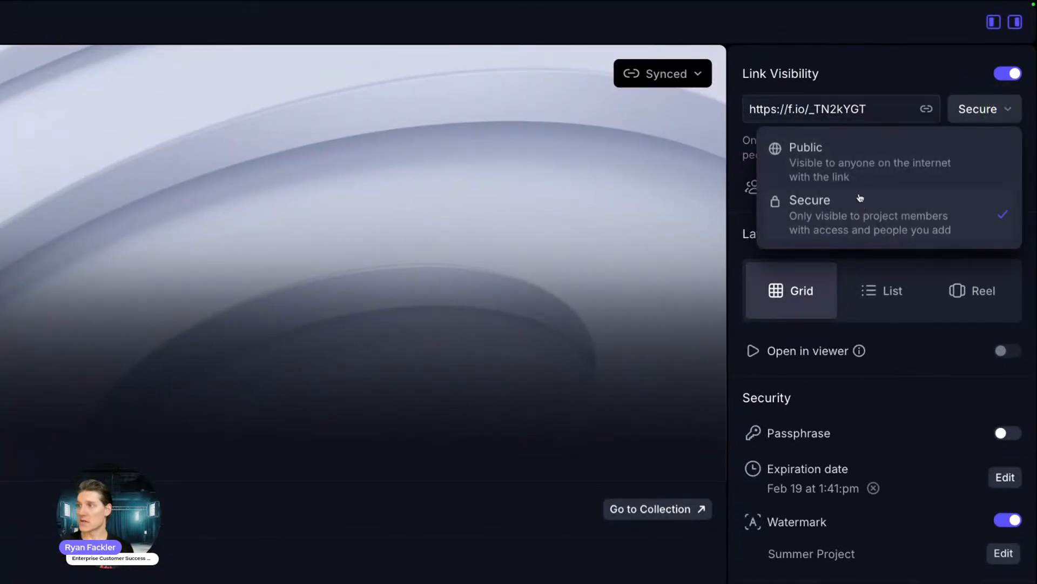
left_click(858, 173)
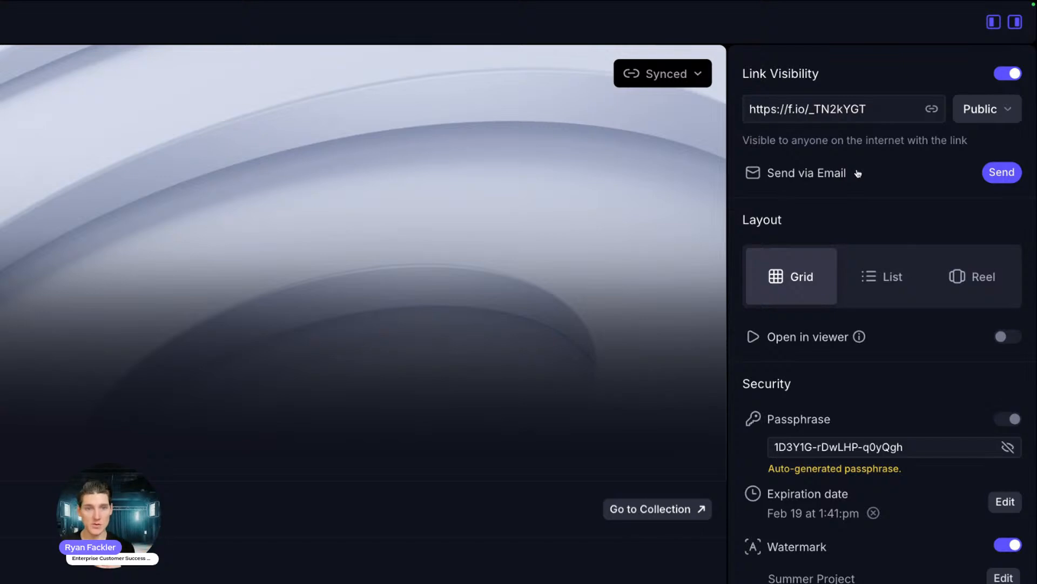
left_click(977, 109)
left_click(841, 213)
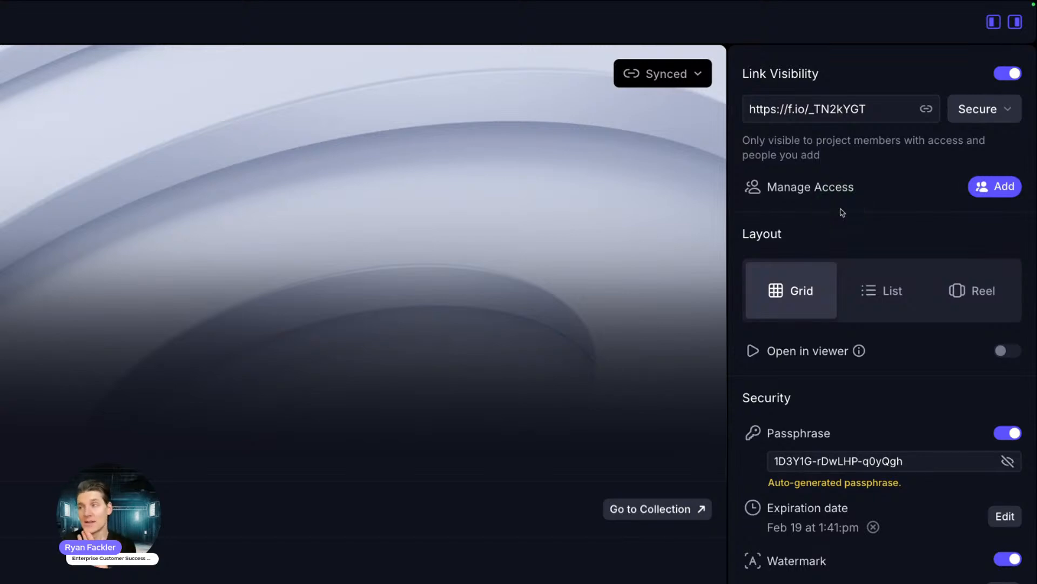
left_click(996, 189)
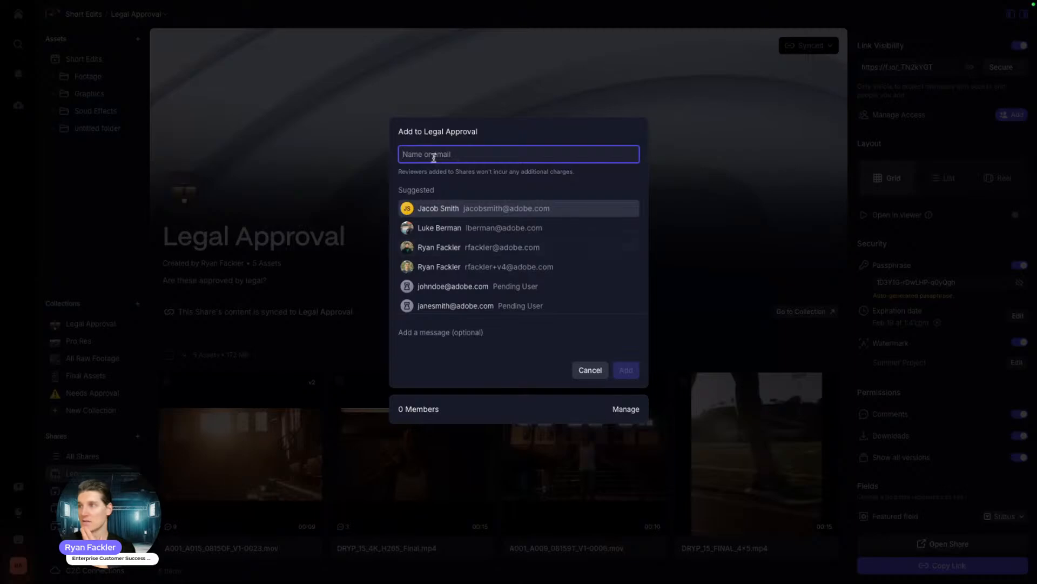
Step: Copy the secure Legal Approval share link, closing the add-people dialog without adding anyone
left_click(581, 370)
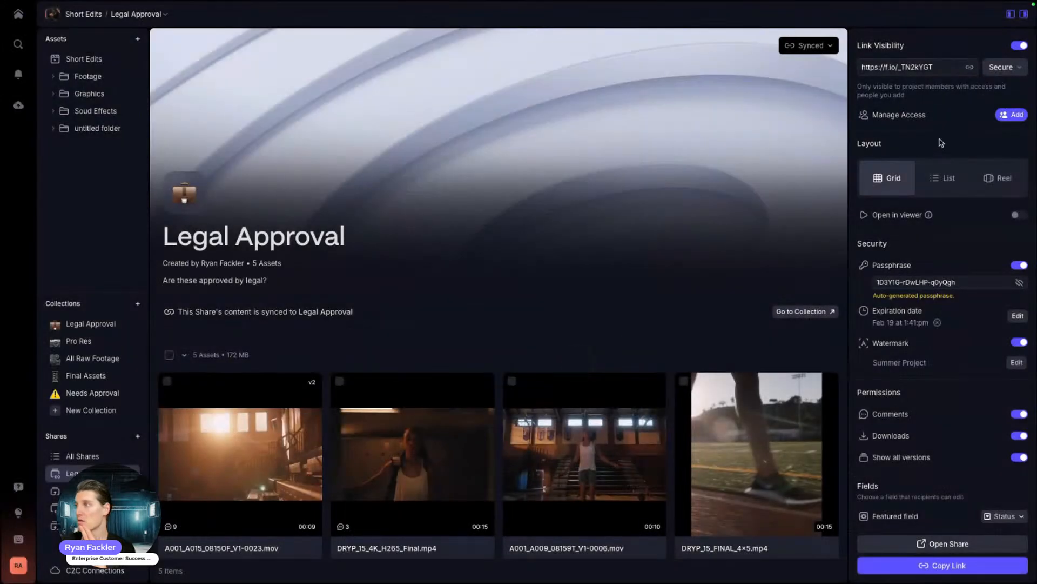
left_click(971, 66)
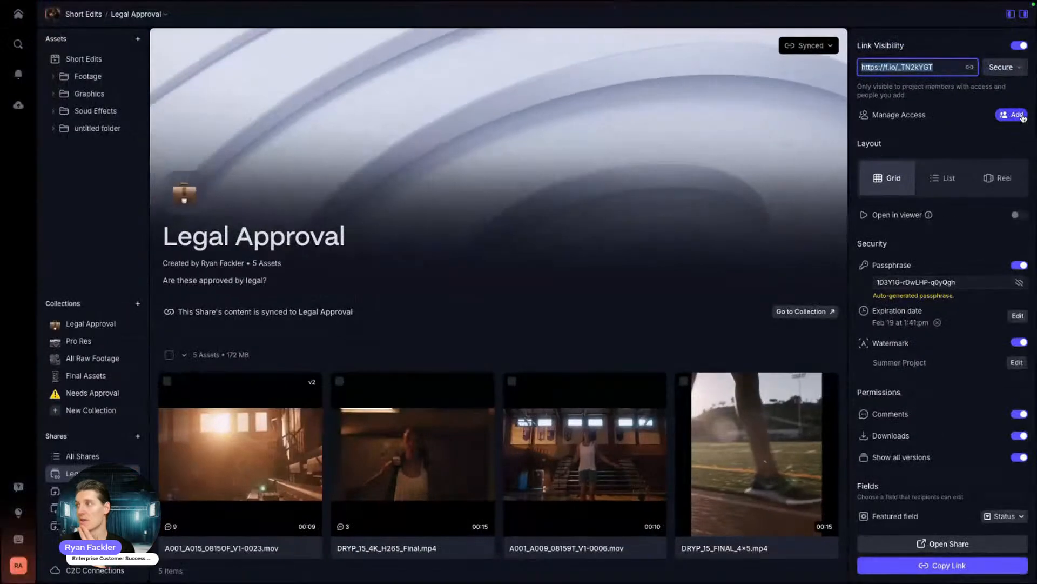
left_click(1027, 97)
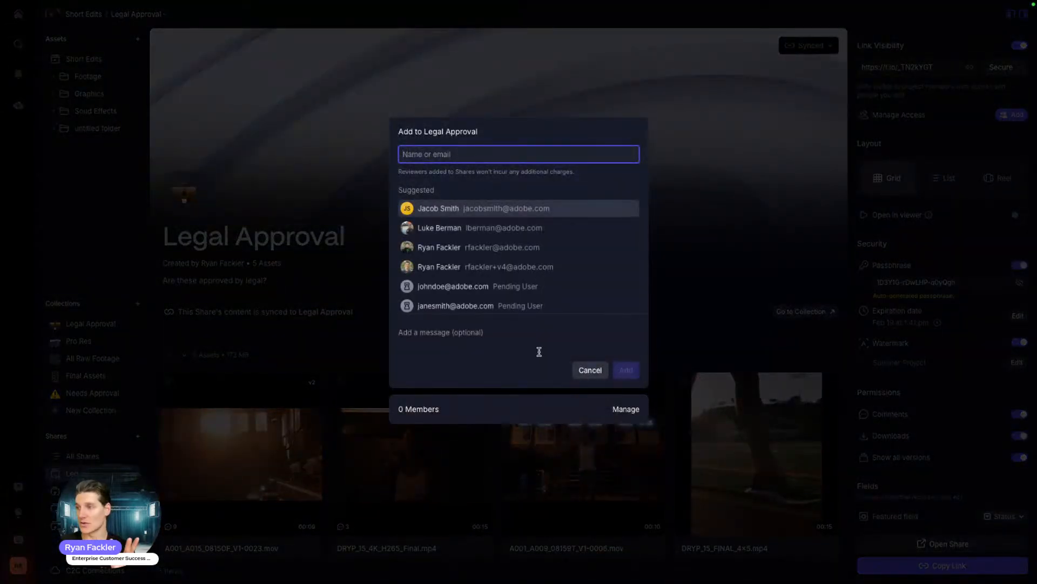
left_click(588, 369)
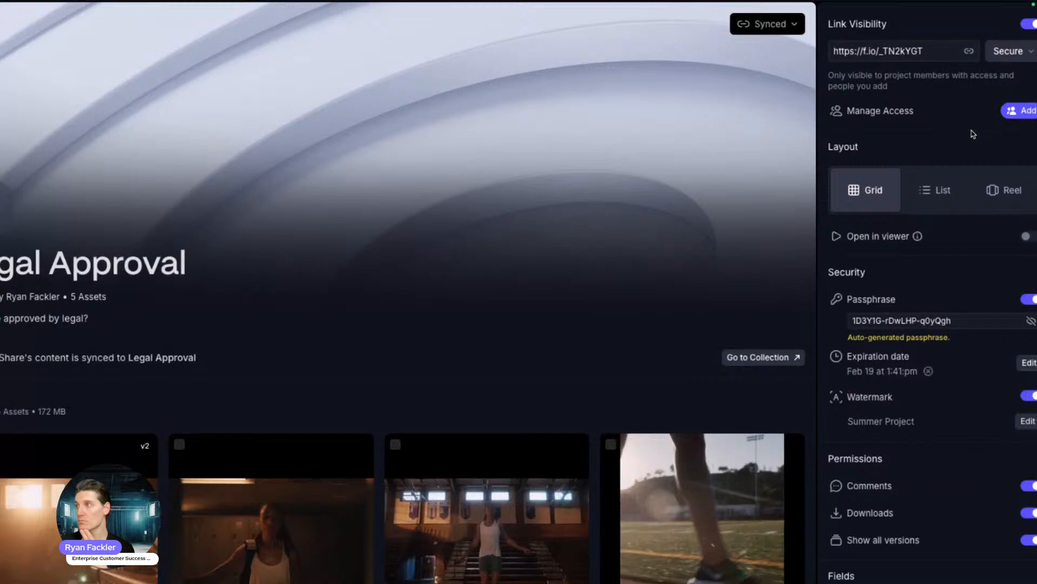
left_click(937, 138)
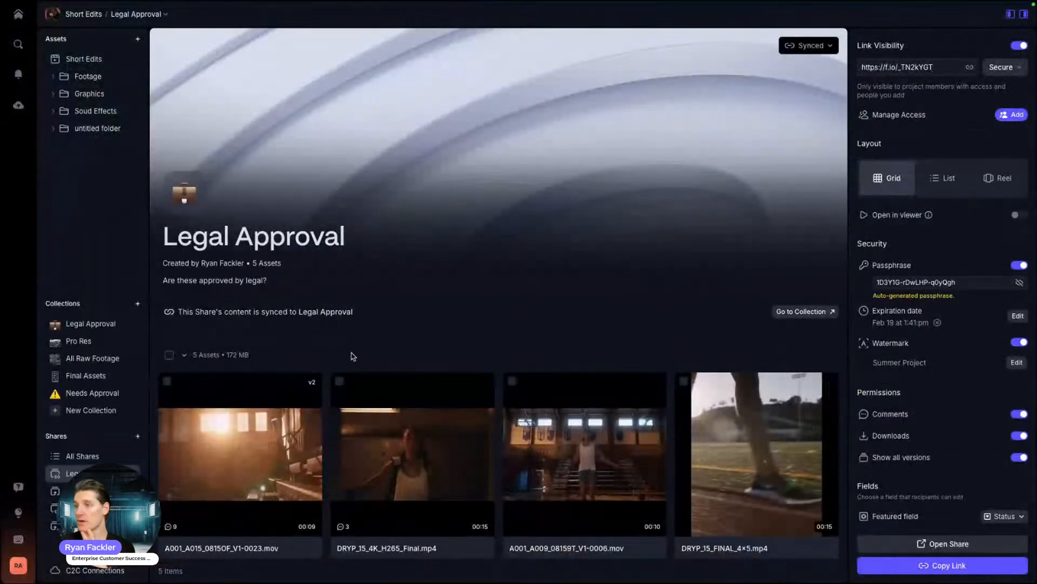
scroll(10, 482, "down", 4)
scroll(11, 482, "up", 3)
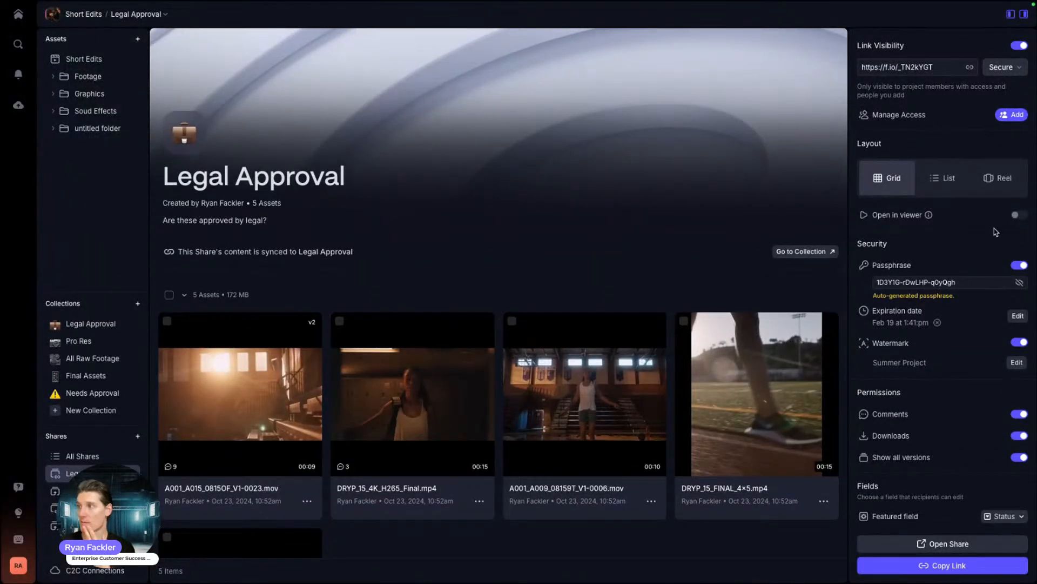
Step: Try the List and Grid layouts, then settle on the Reel layout for the share
left_click(943, 178)
left_click(887, 177)
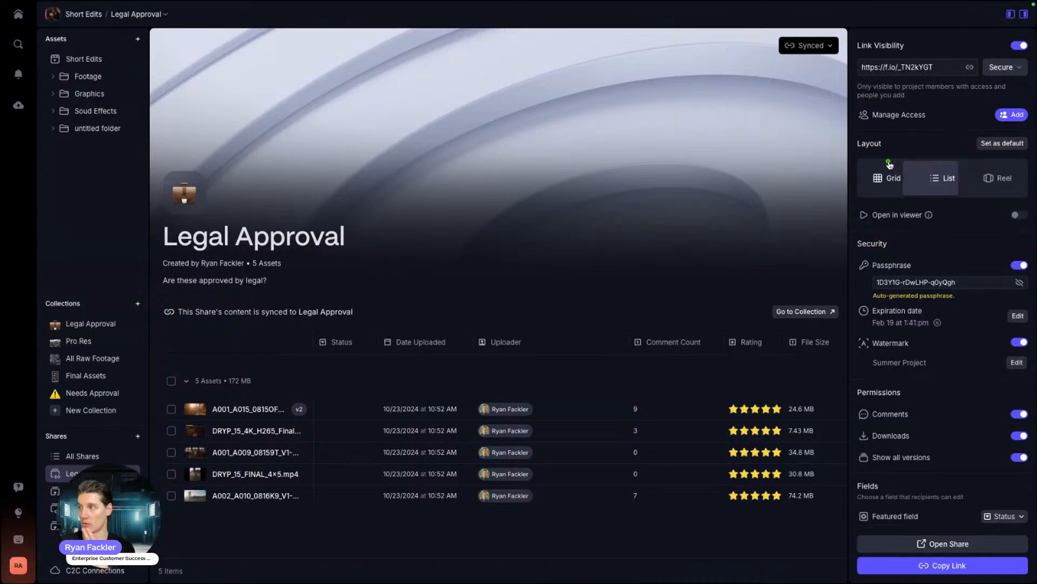
scroll(471, 298, "down", 1)
scroll(470, 298, "up", 1)
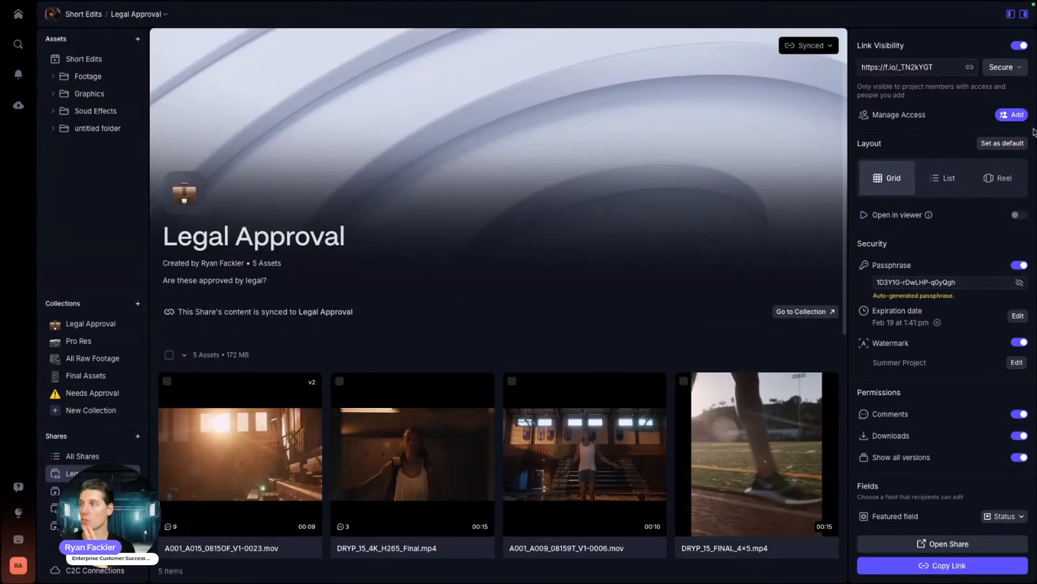
left_click(999, 178)
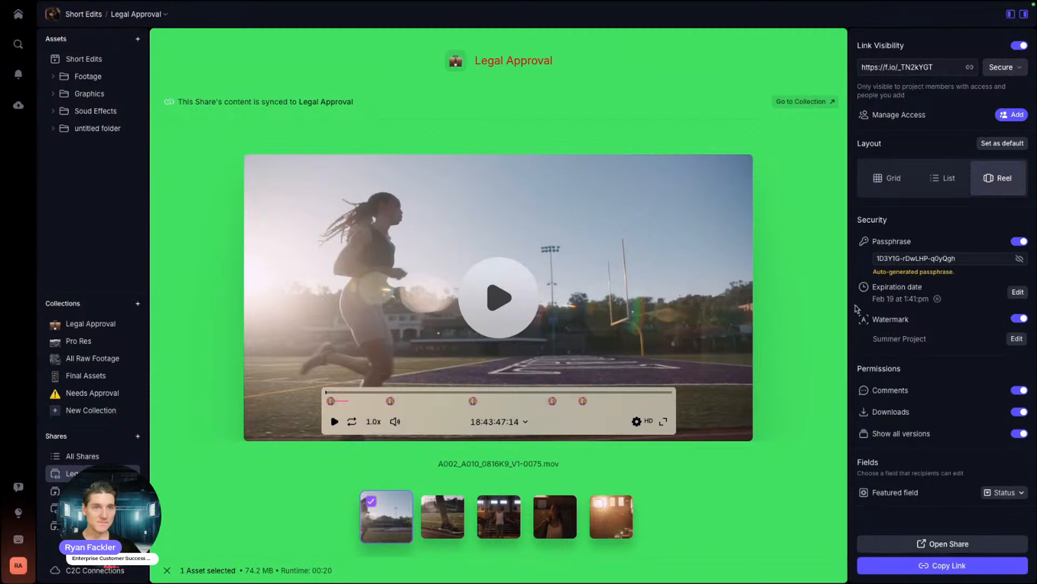
left_click(17, 565)
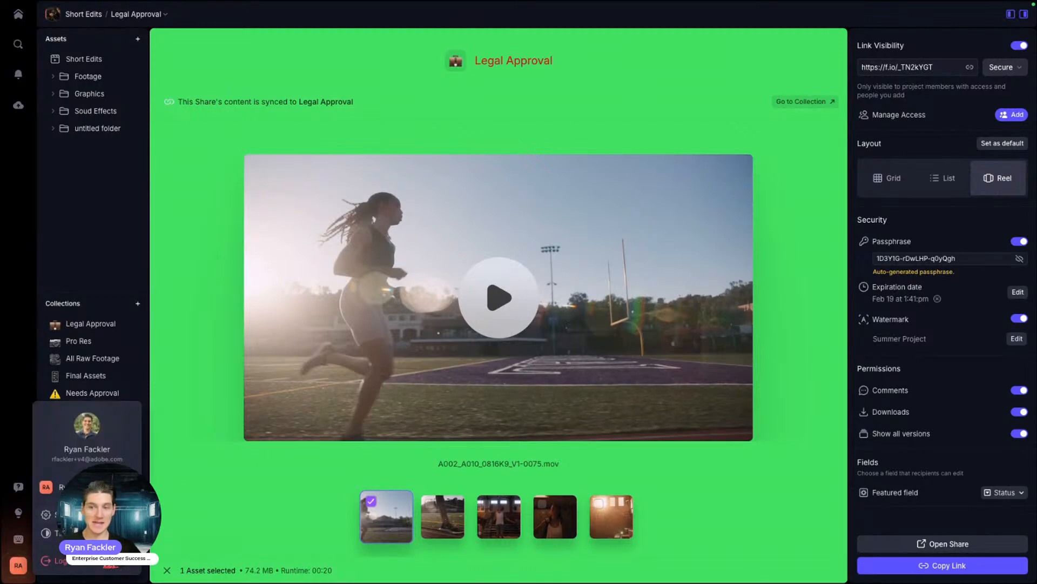
Step: Replace the auto-generated passphrase with a custom one, revealing it to retype it
left_click(230, 485)
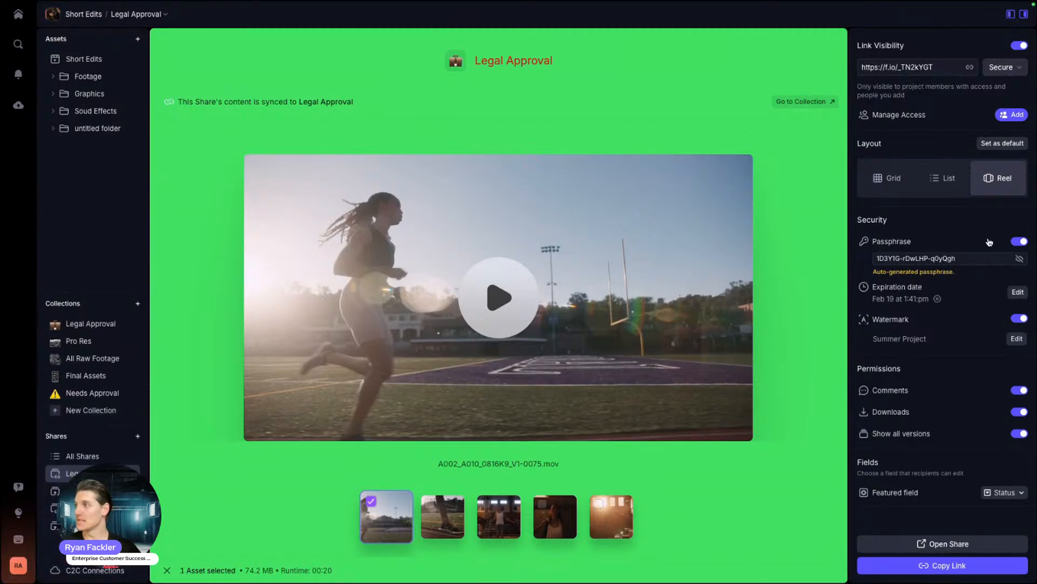
left_click(949, 241)
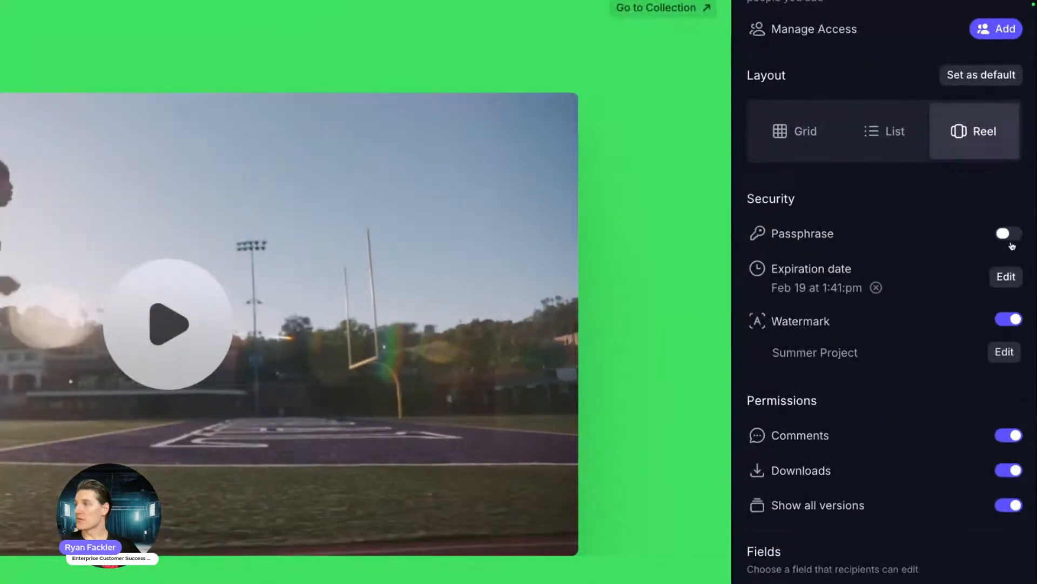
left_click(962, 241)
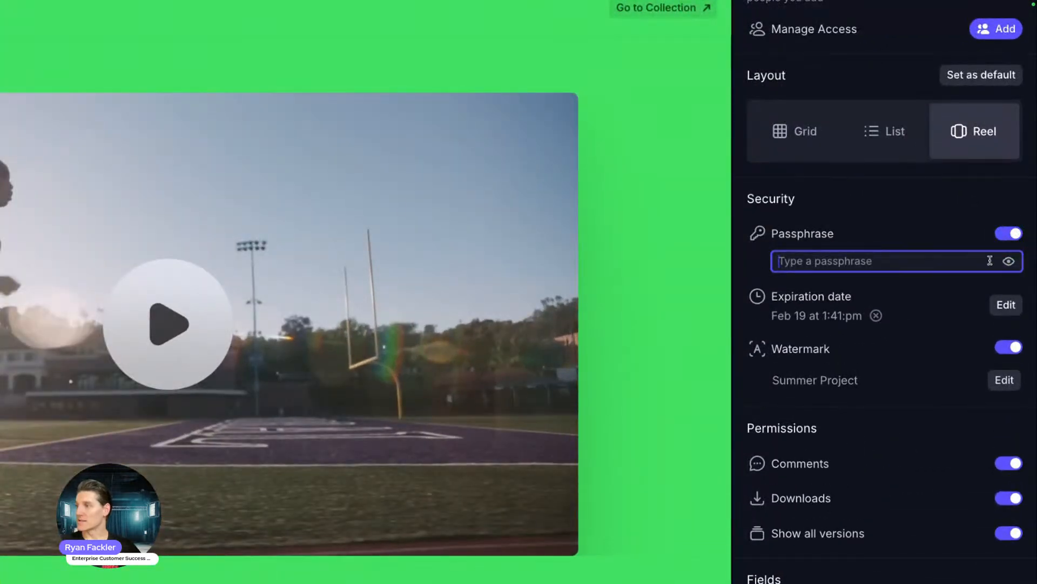
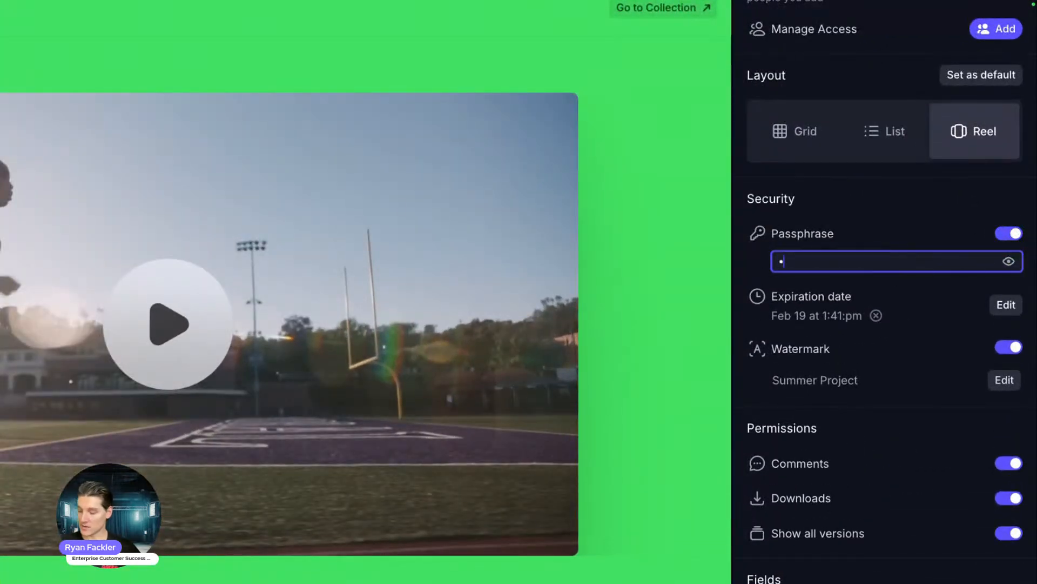
left_click(850, 262)
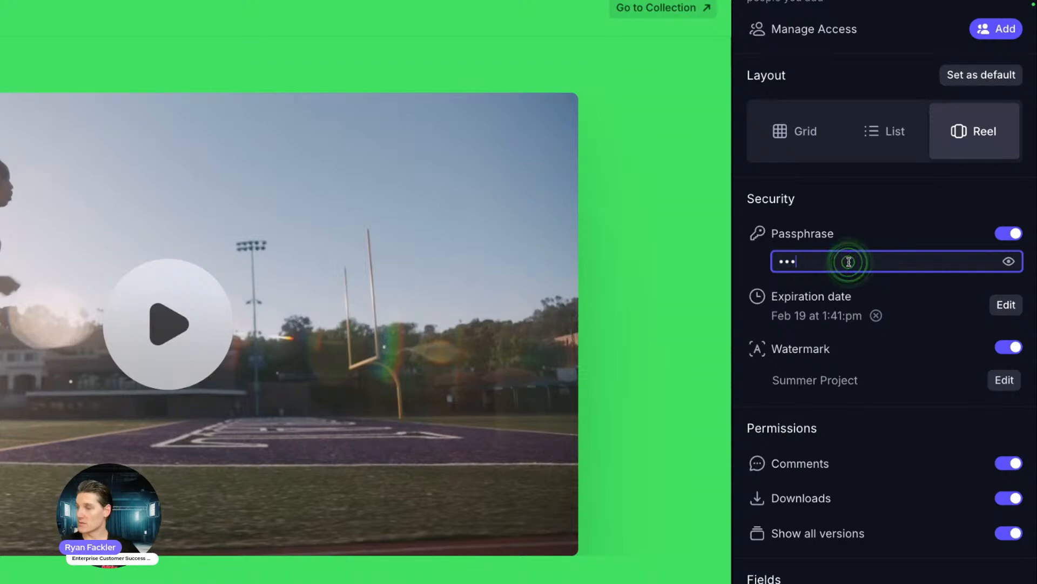
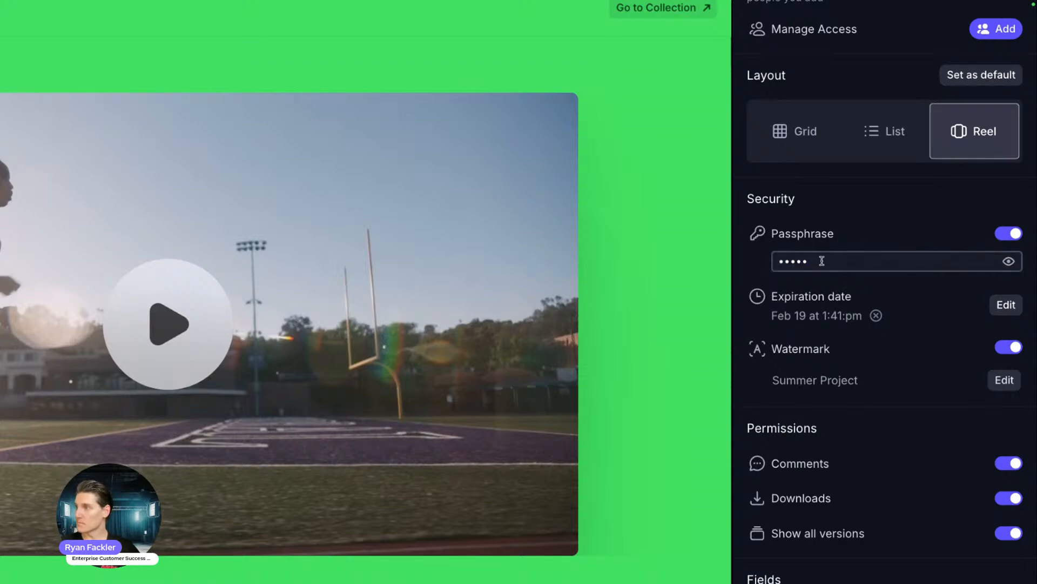
double_click(821, 260)
left_click(1008, 261)
double_click(864, 262)
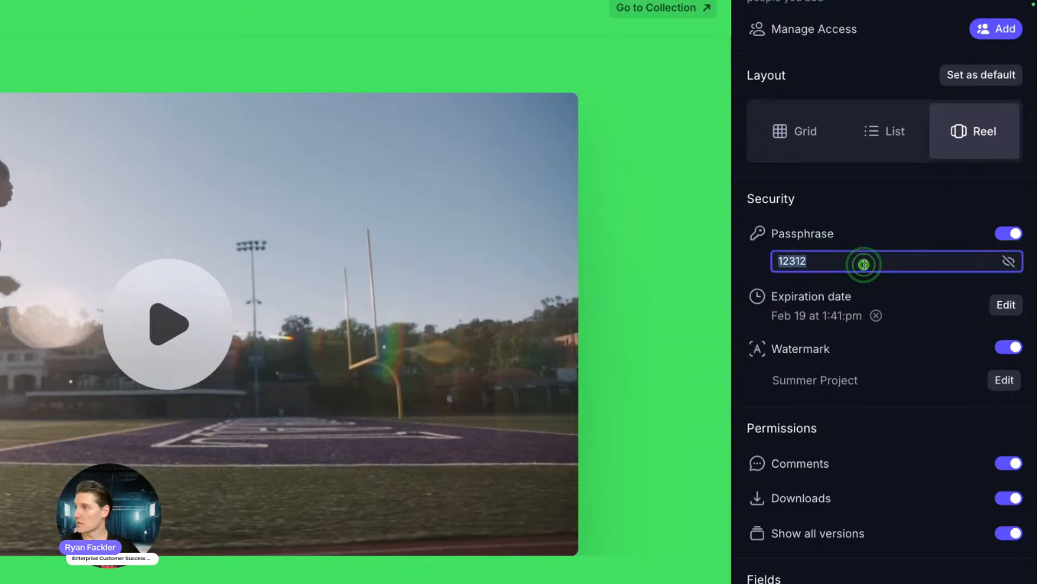
Step: Finish entering the custom passphrase
left_click(889, 216)
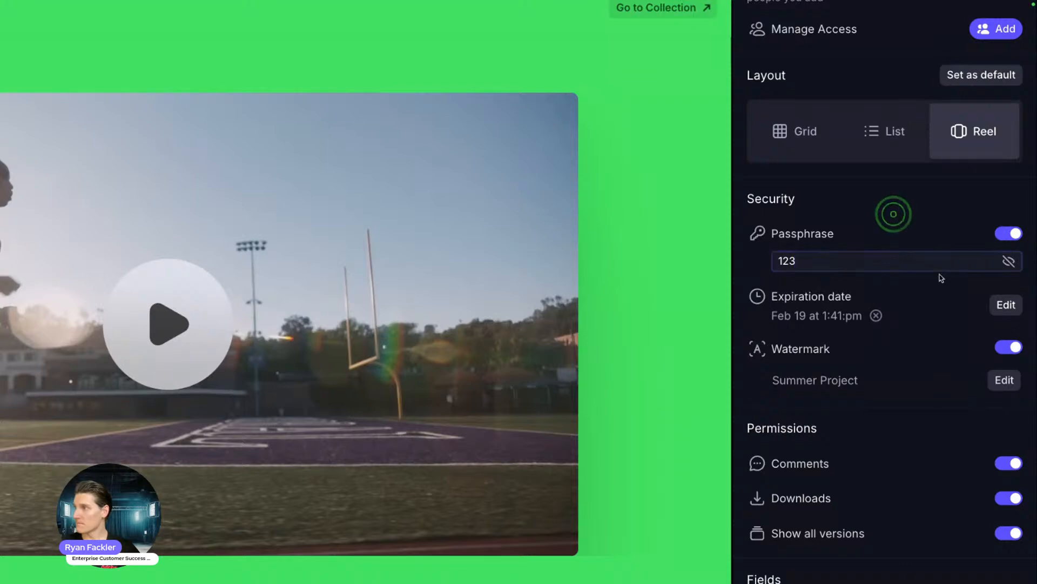
scroll(942, 285, "down", 2)
Step: Set the share's expiration to Feb 21 at 5:00 pm and dismiss the save-password prompt
left_click(1005, 216)
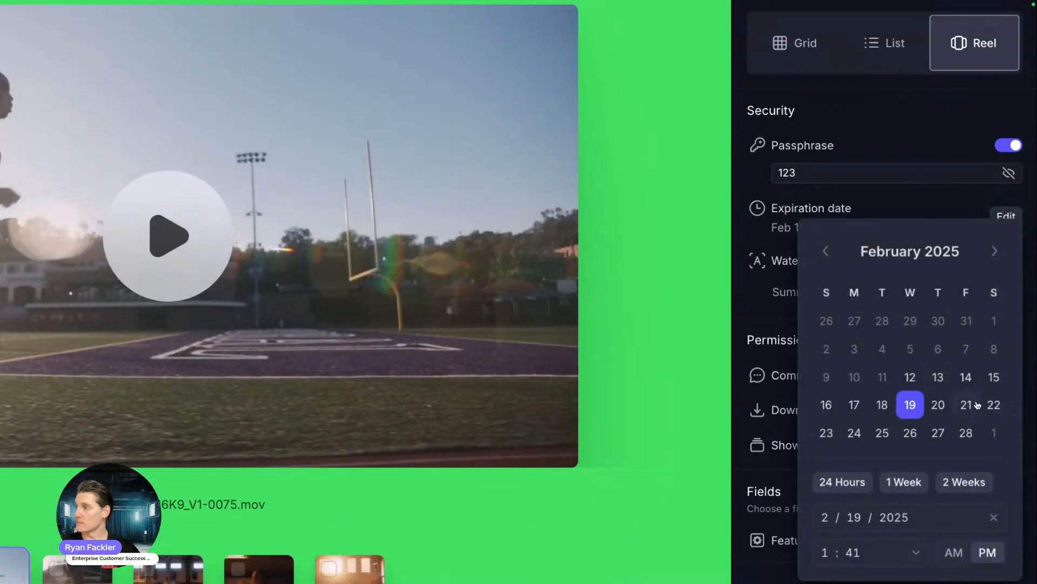
left_click(968, 405)
scroll(940, 493, "down", 2)
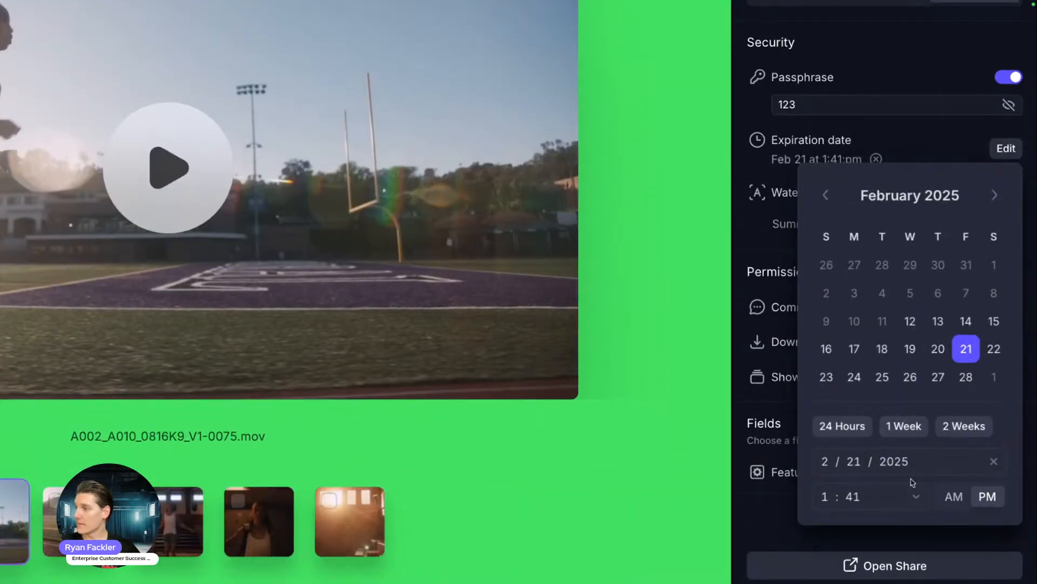
left_click(862, 497)
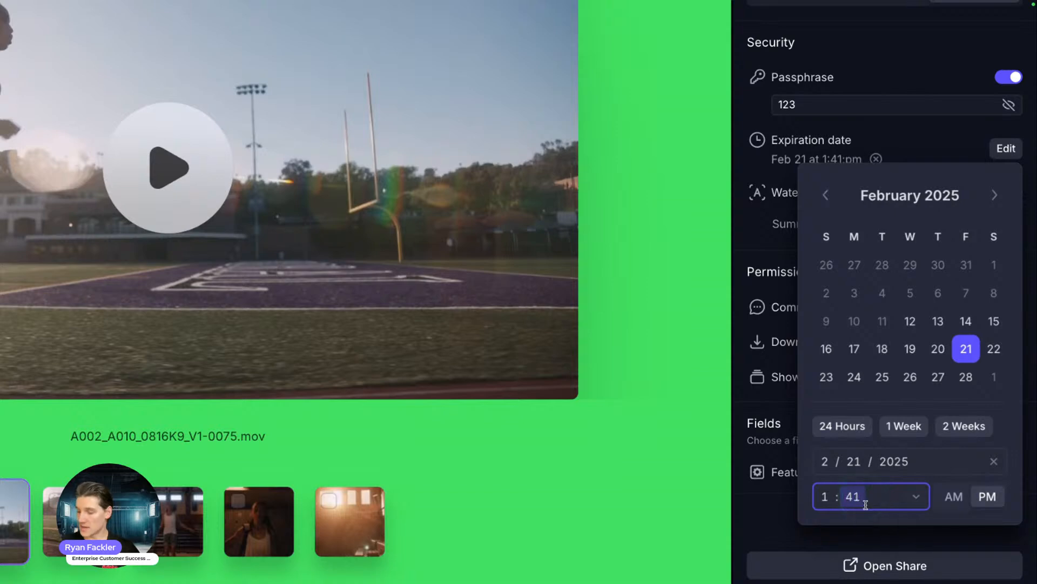
type("00")
left_click(825, 496)
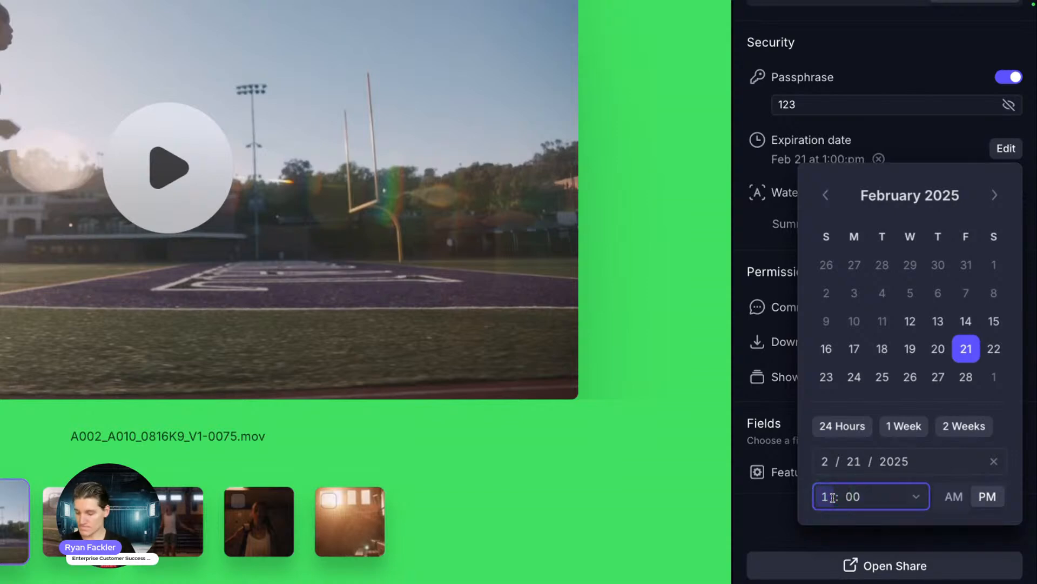
type("5")
left_click(780, 504)
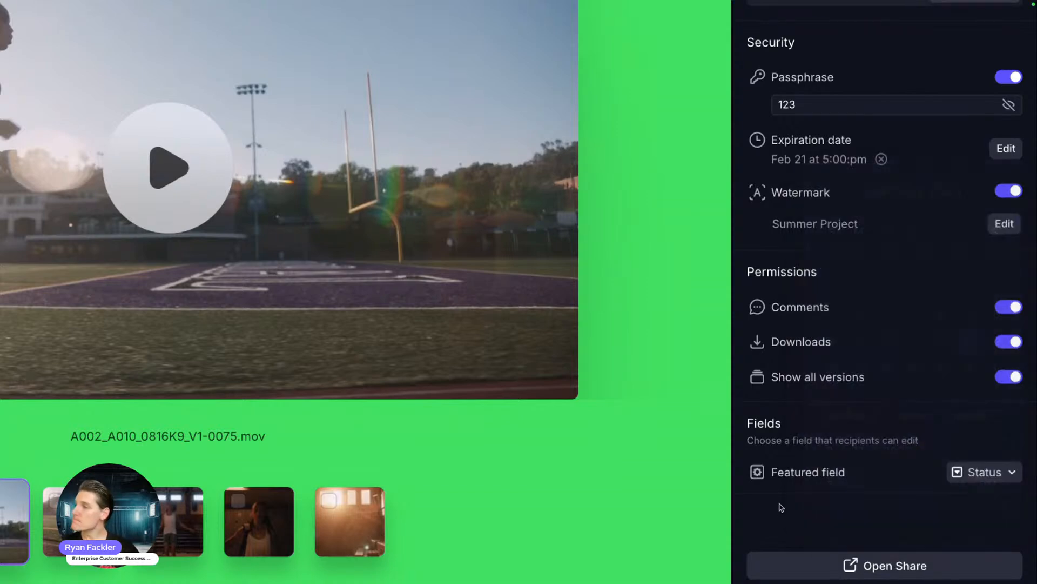
left_click(911, 267)
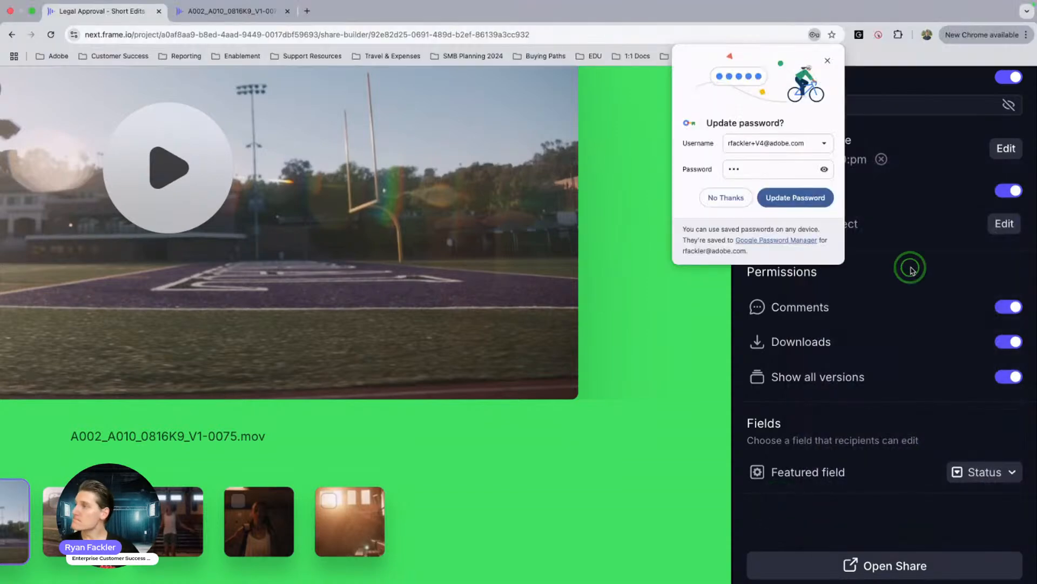
left_click(829, 61)
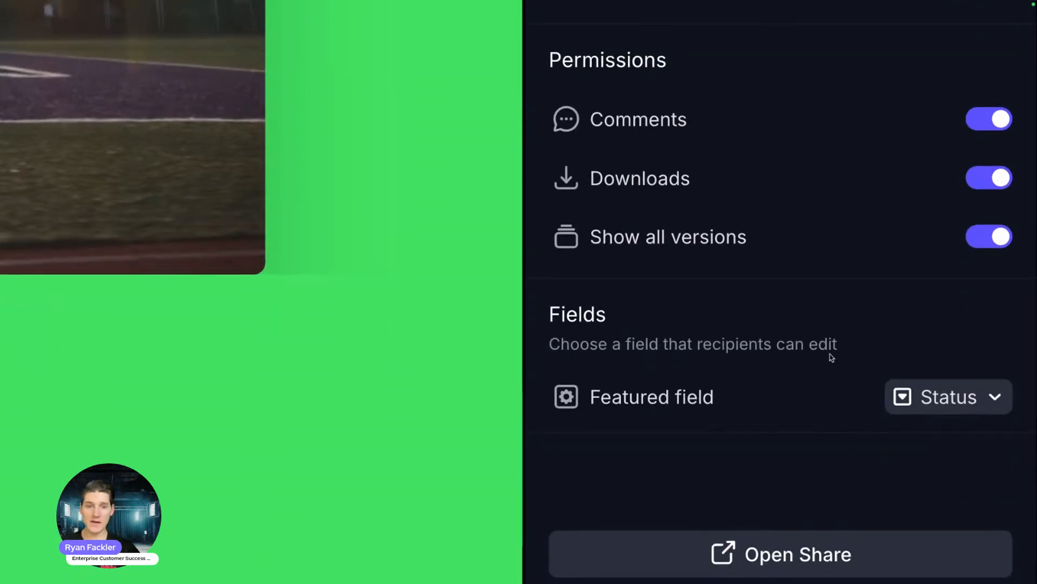
Step: Make Legal Approval the share's featured editable field and copy the share link
left_click(933, 385)
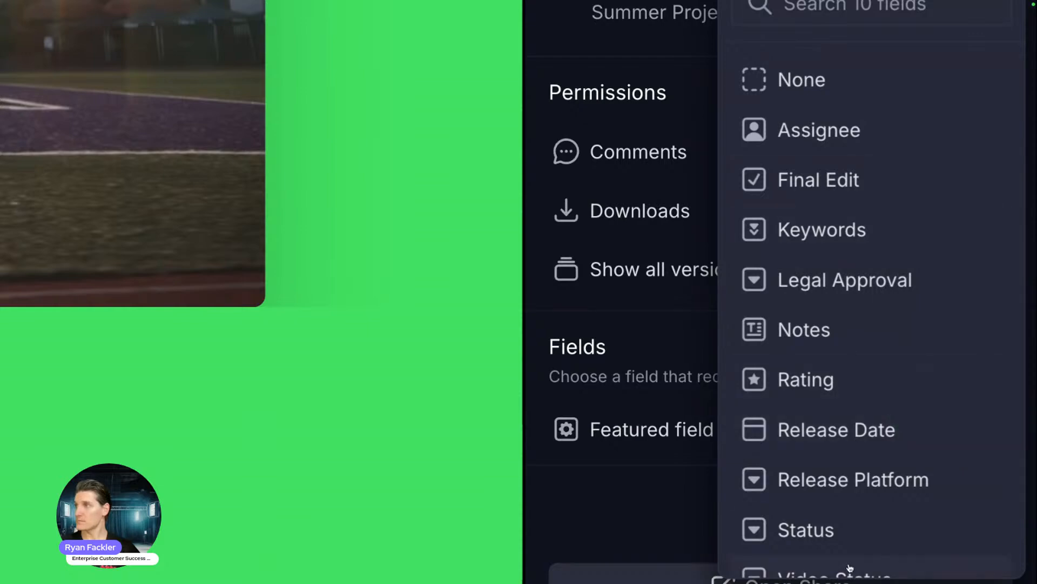
scroll(784, 378, "up", 2)
scroll(780, 396, "down", 4)
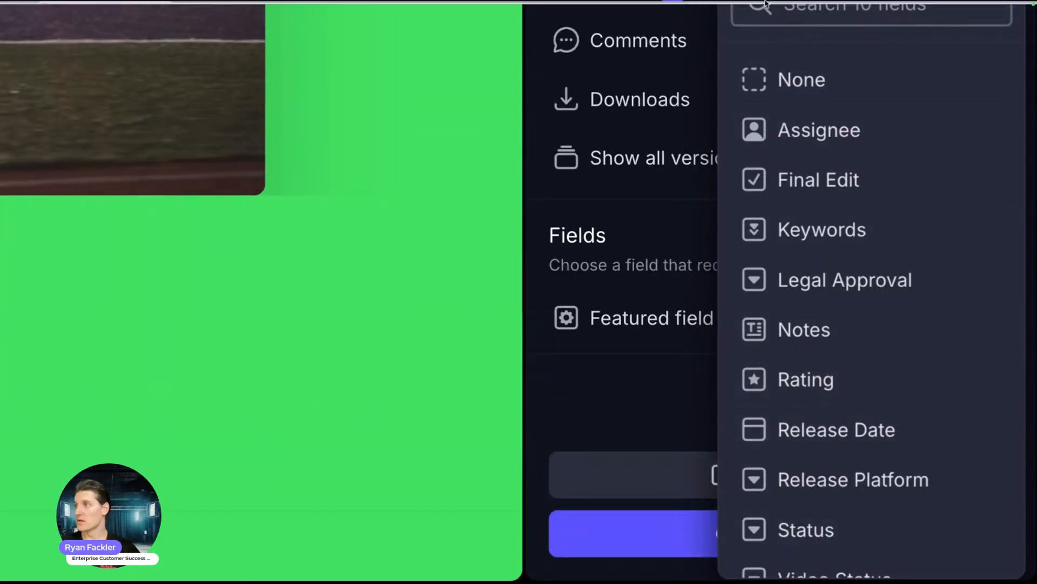
left_click(621, 400)
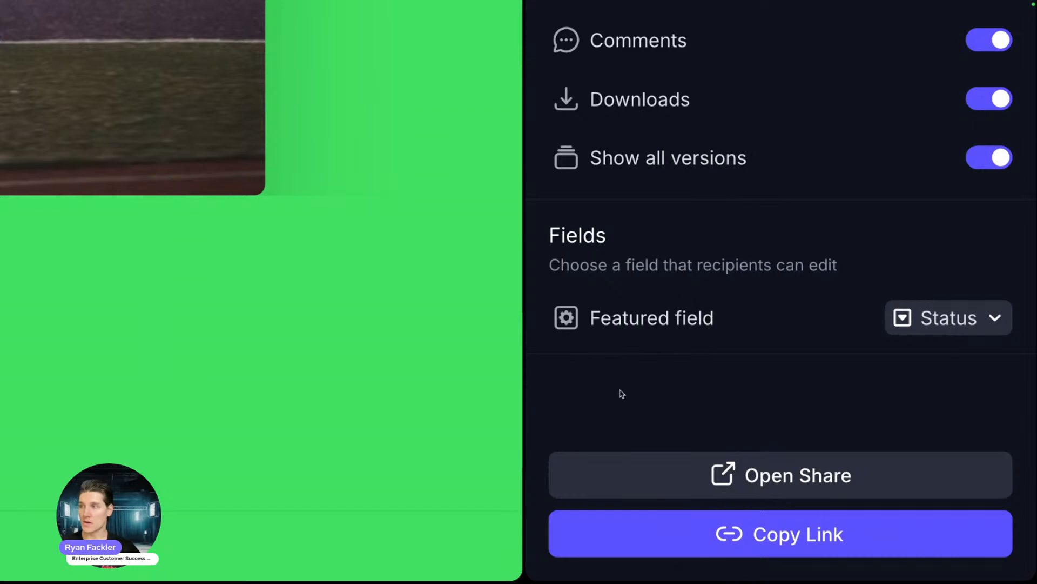
left_click(927, 318)
left_click(623, 364)
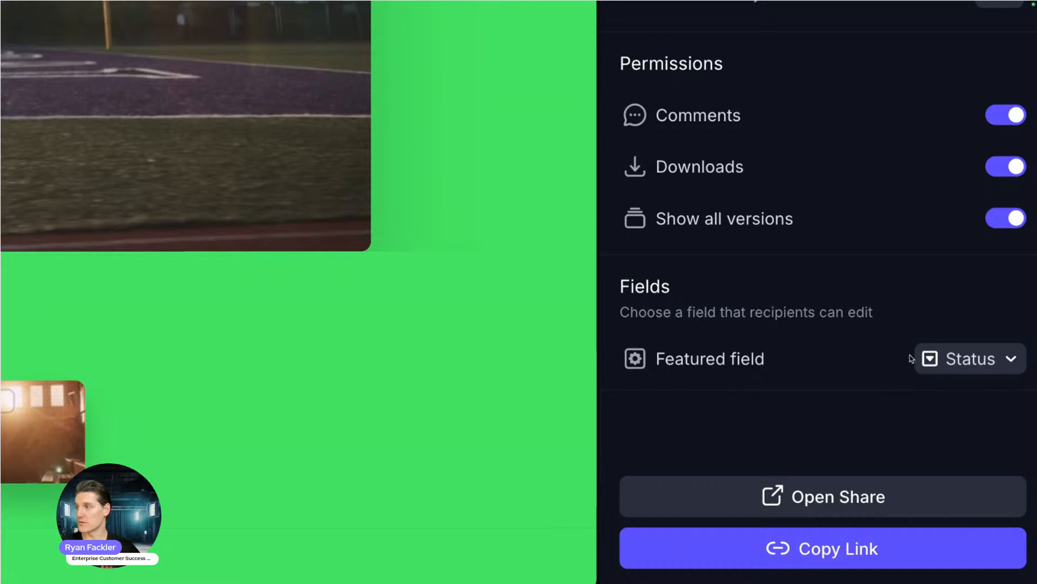
left_click(913, 350)
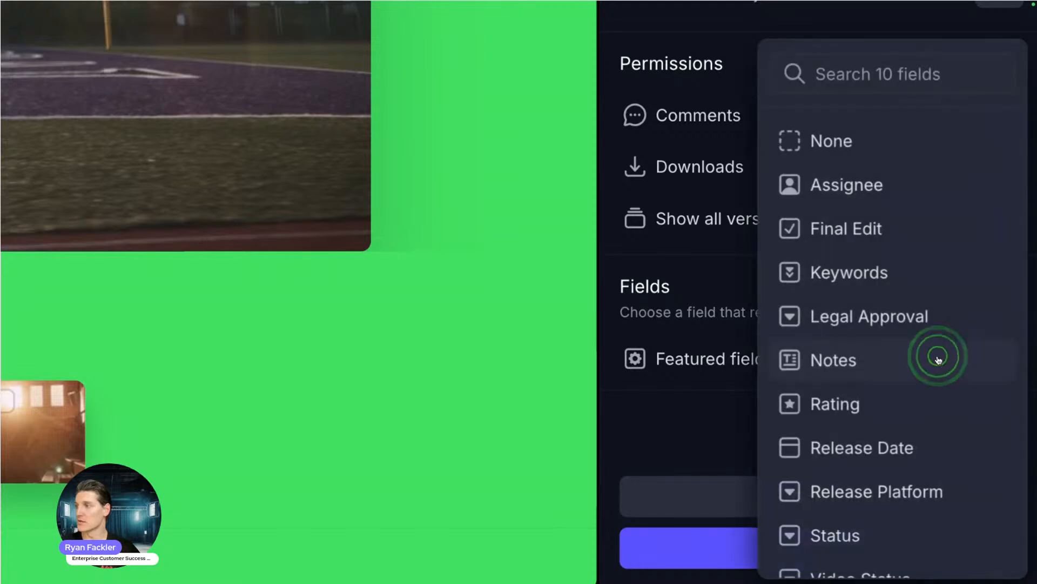
left_click(824, 326)
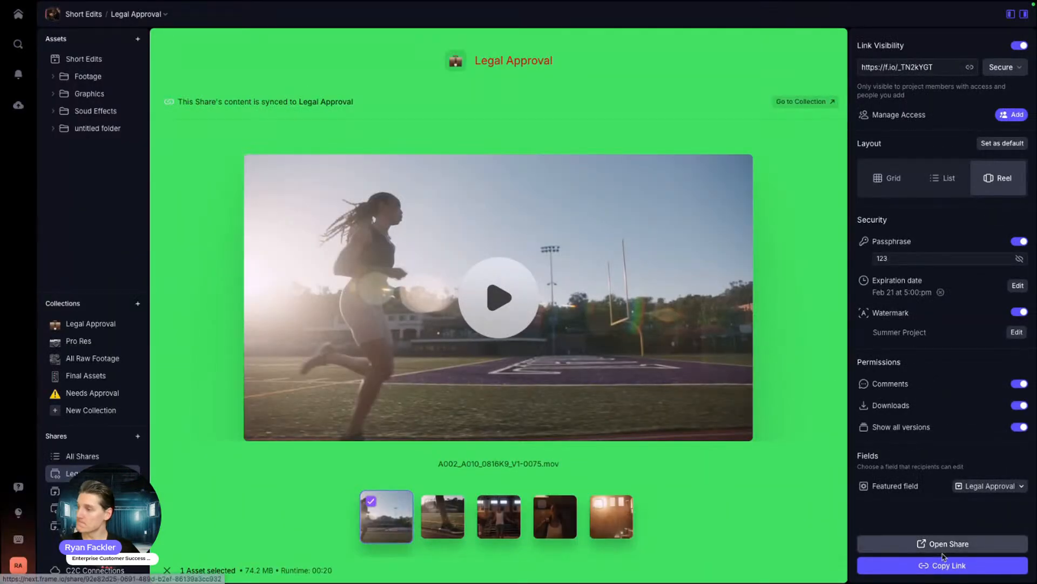
left_click(933, 566)
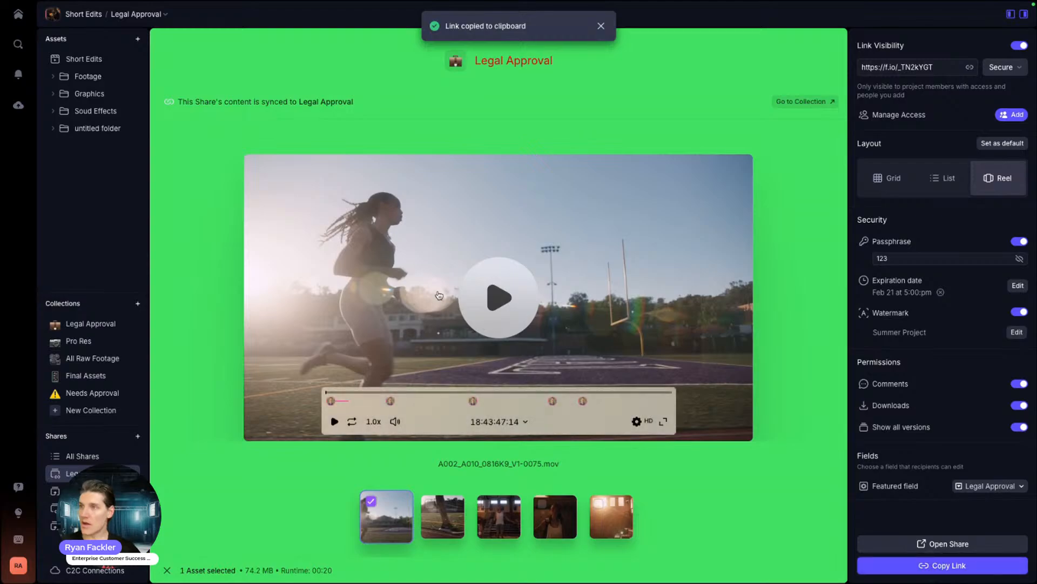
Step: Open the copied share link in a new tab, unlock it with the passphrase, and go full screen
key("super+t")
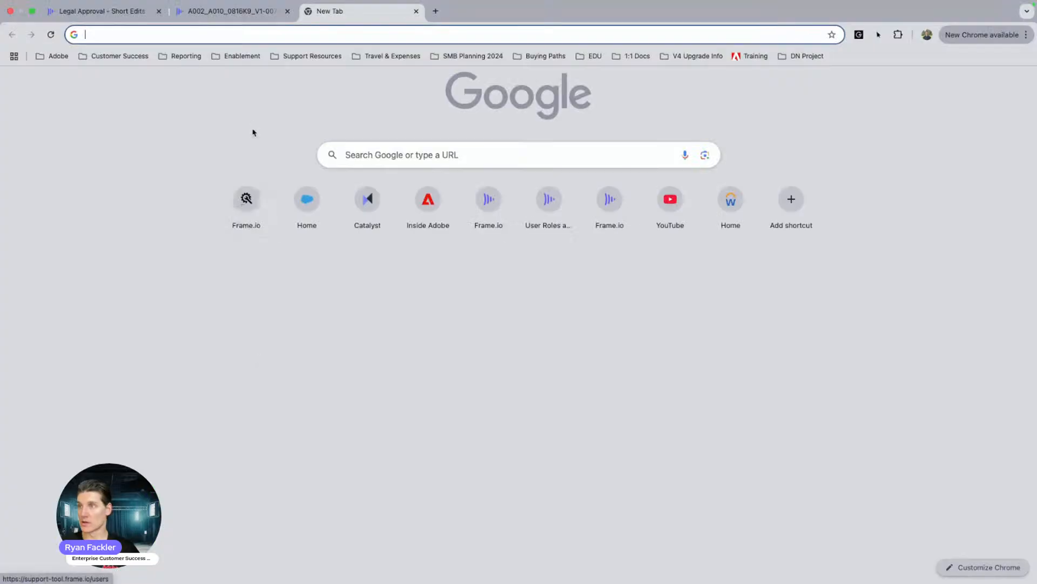
left_click(168, 41)
key("super+v")
key("Return")
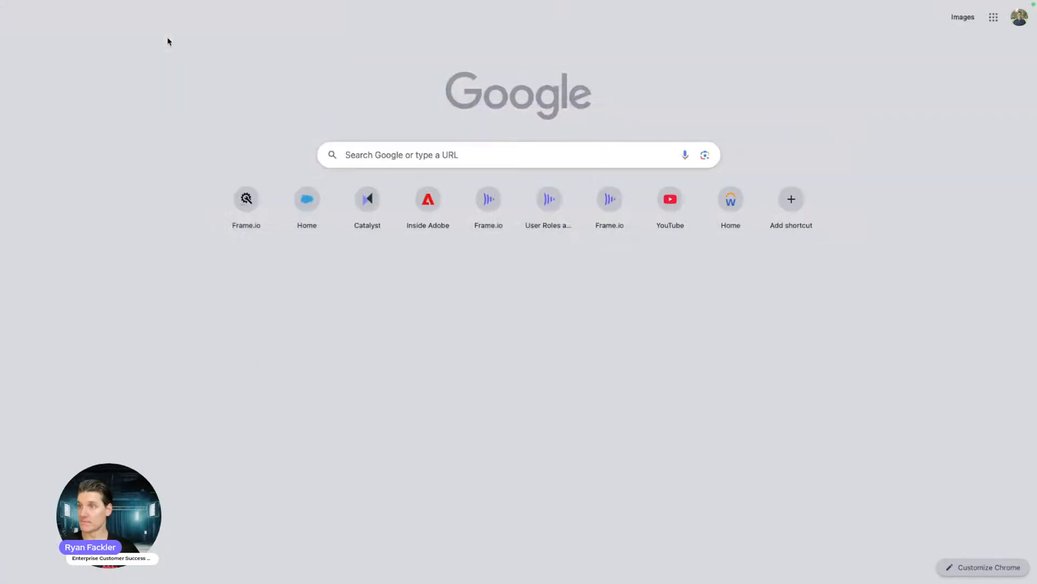
left_click(479, 301)
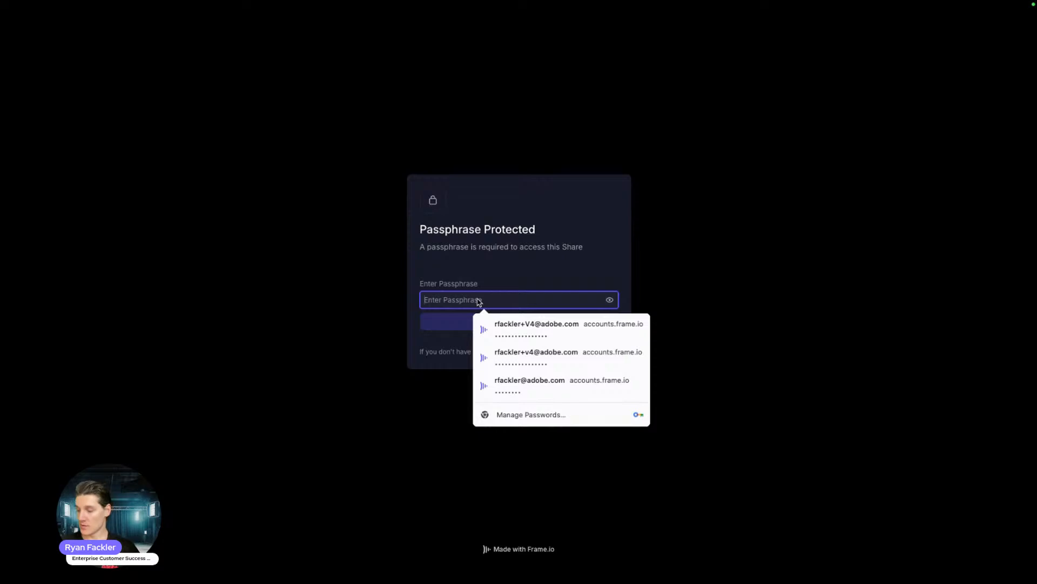
type("•••")
left_click(534, 324)
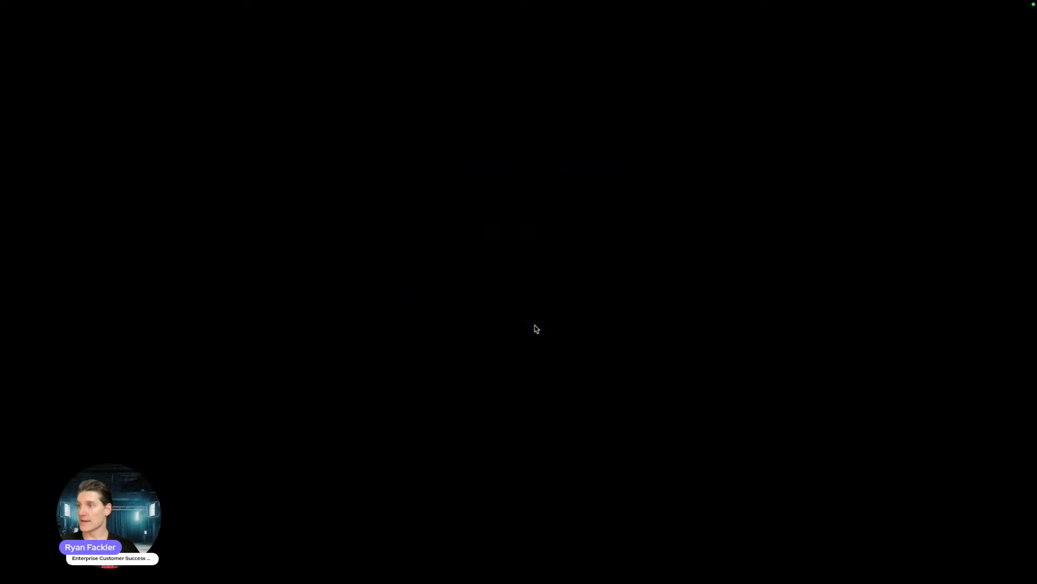
key("ctrl+super+f")
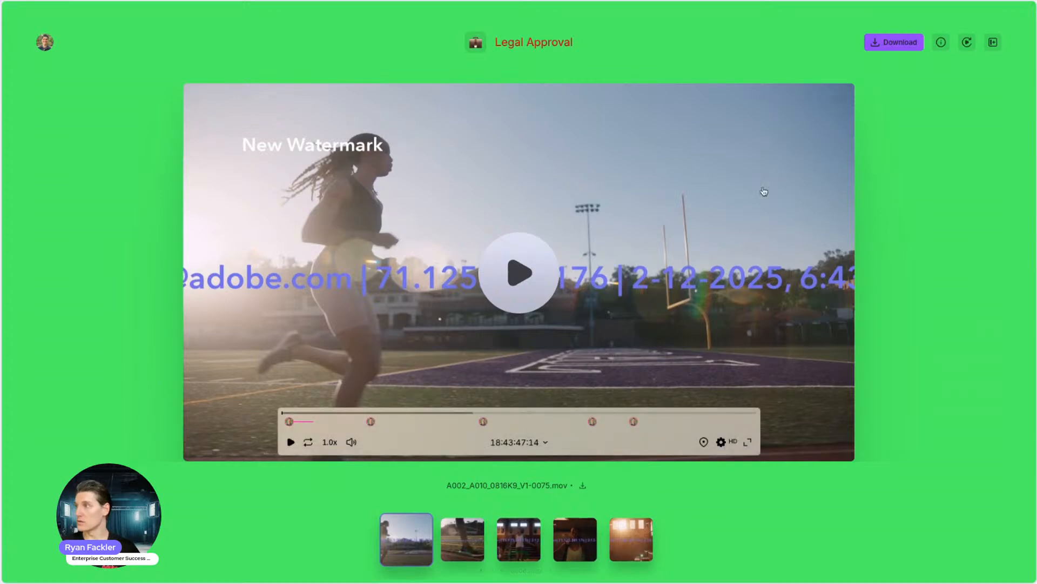
Step: Play the first watermarked clip, jump to its comment markers, then pause it
left_click(534, 285)
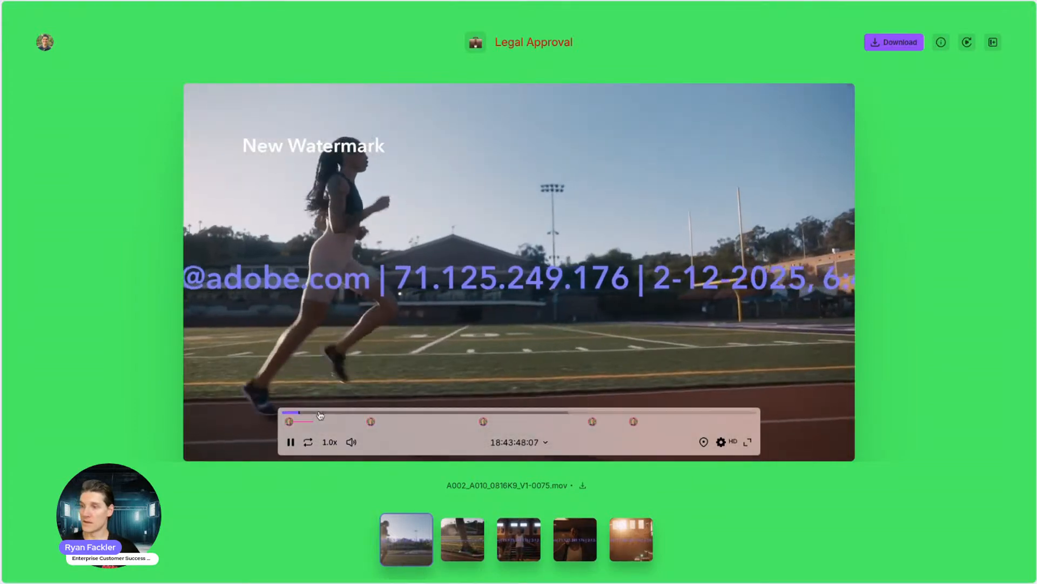
left_click(289, 422)
mouse_move(371, 424)
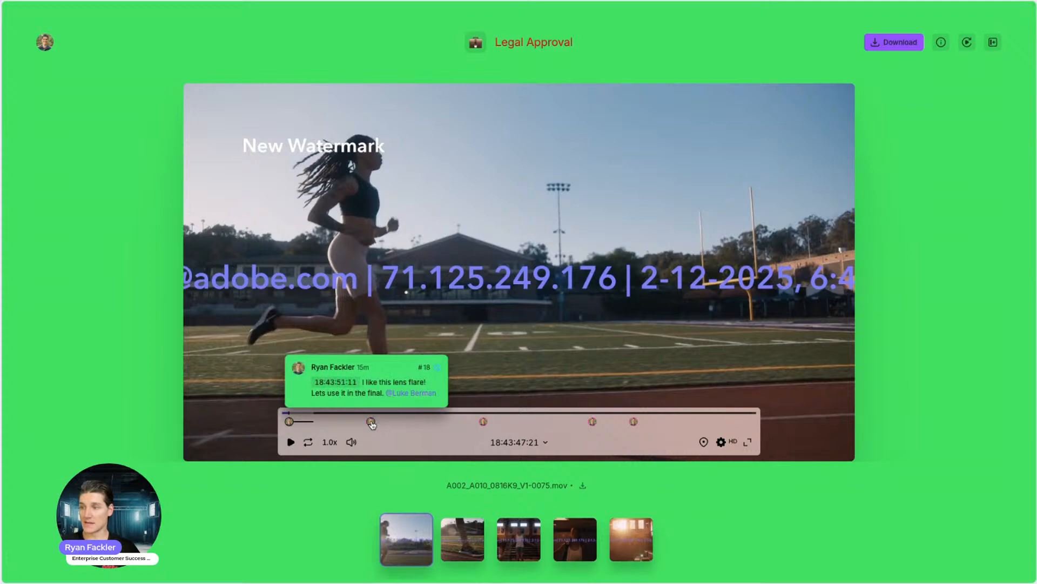
mouse_move(485, 423)
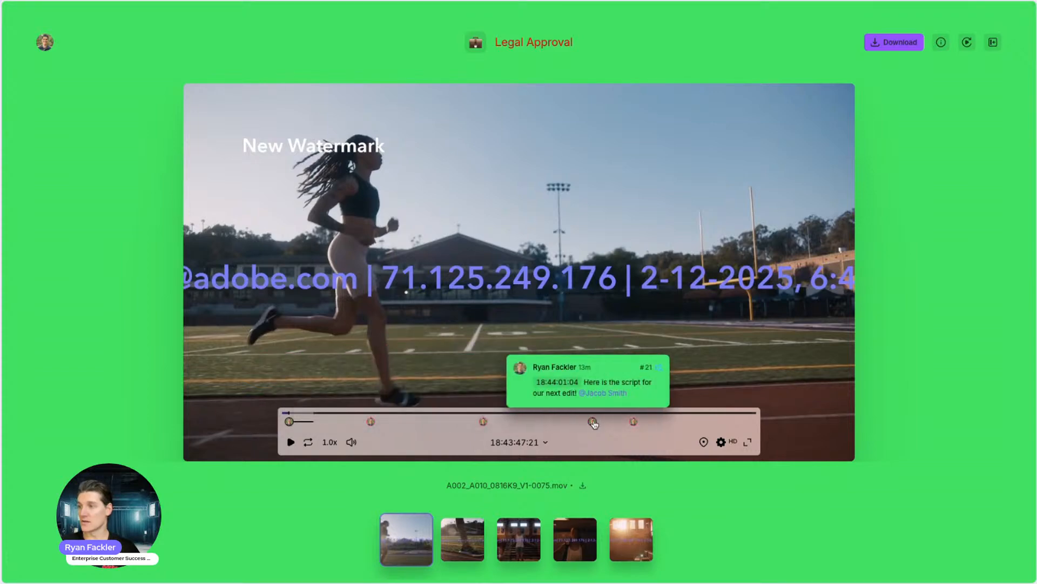
left_click(422, 212)
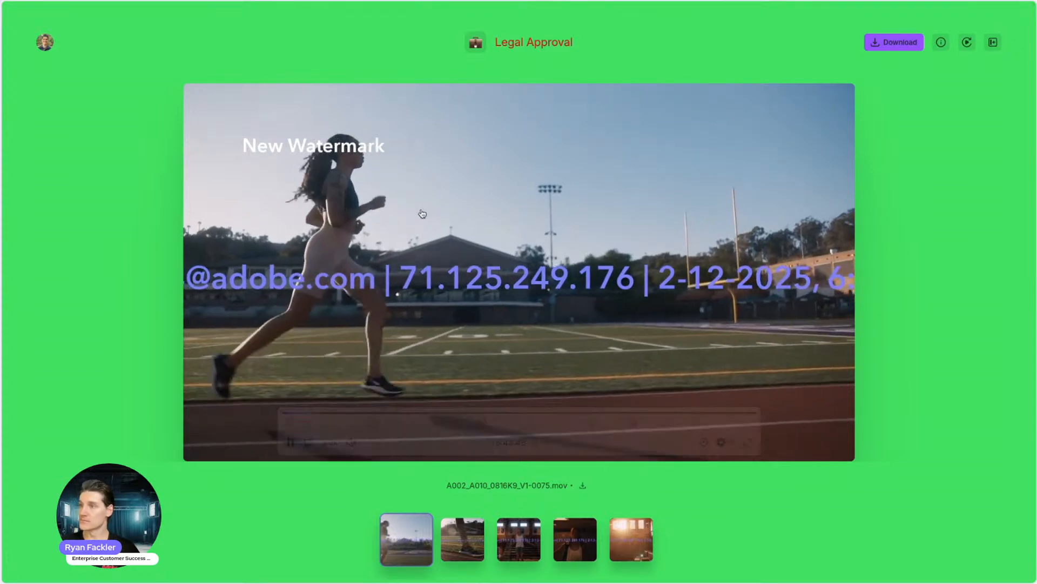
left_click(280, 204)
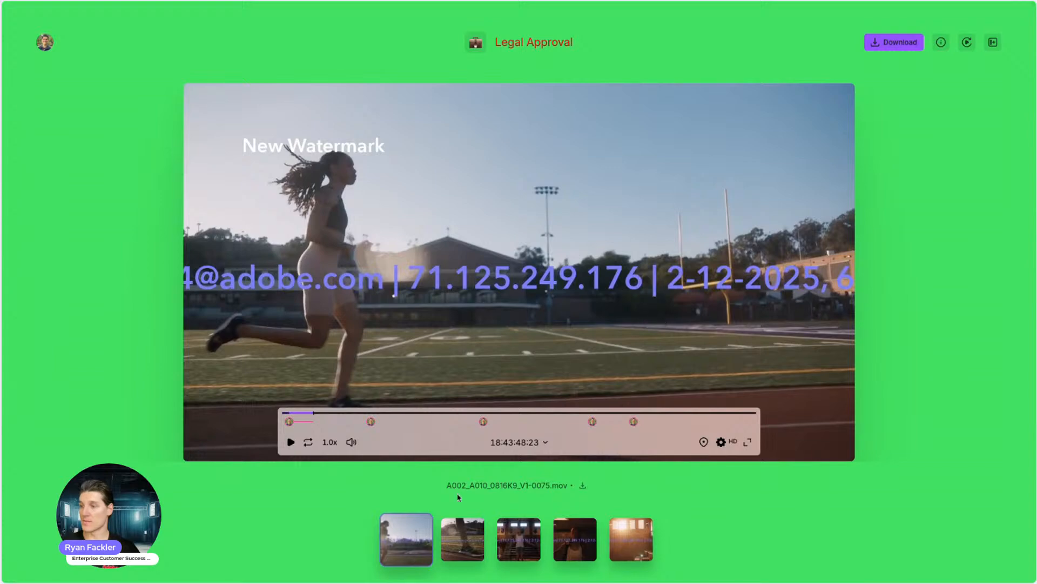
Step: Step through the reel's second to fifth clips via the thumbnail strip
left_click(462, 538)
left_click(516, 537)
left_click(575, 538)
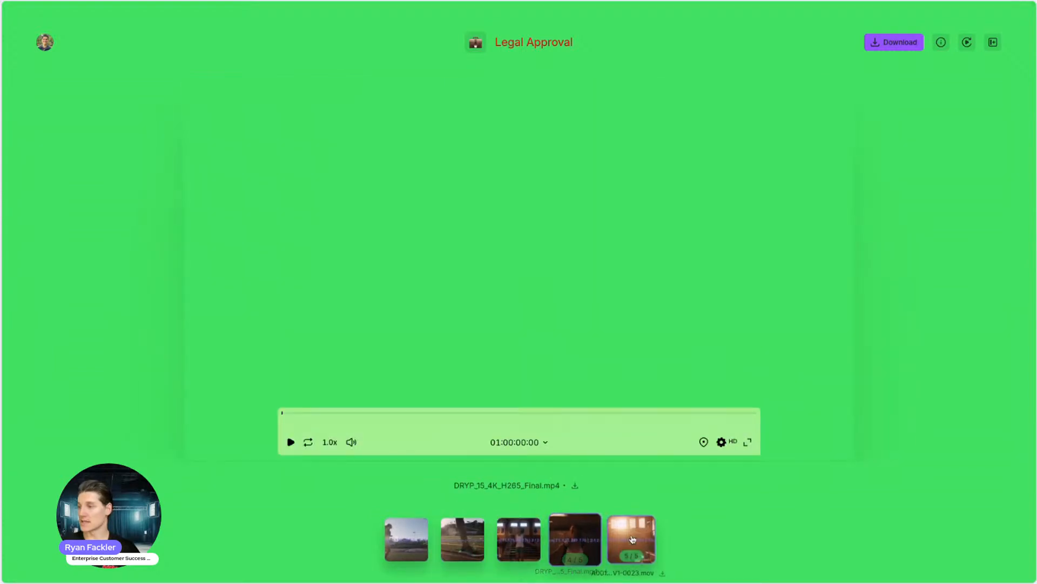
left_click(631, 538)
Step: Review the fifth clip's comments and Legal Approval field, then close the comments panel
left_click(995, 42)
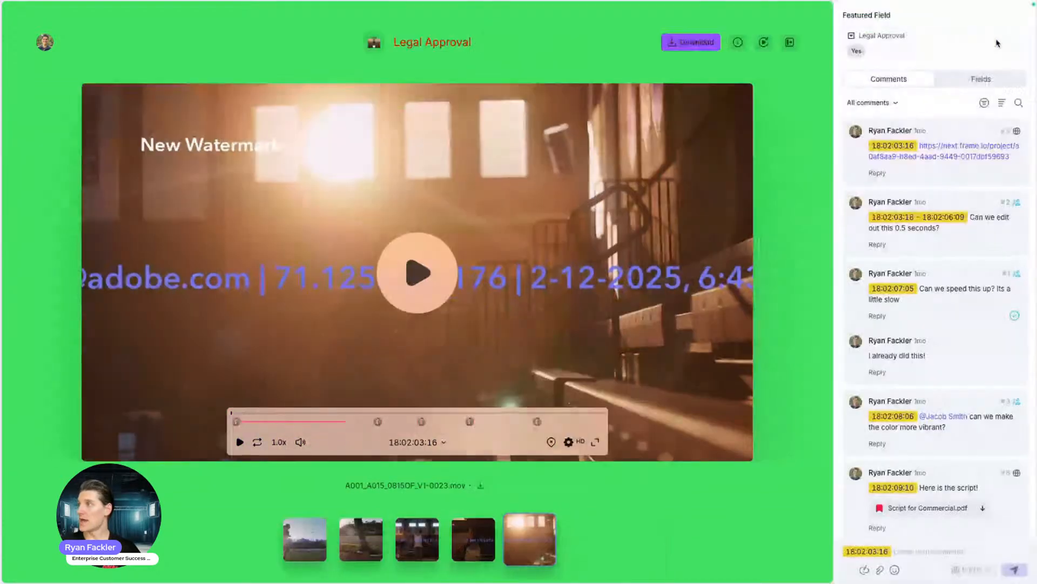
scroll(943, 180, "down", 5)
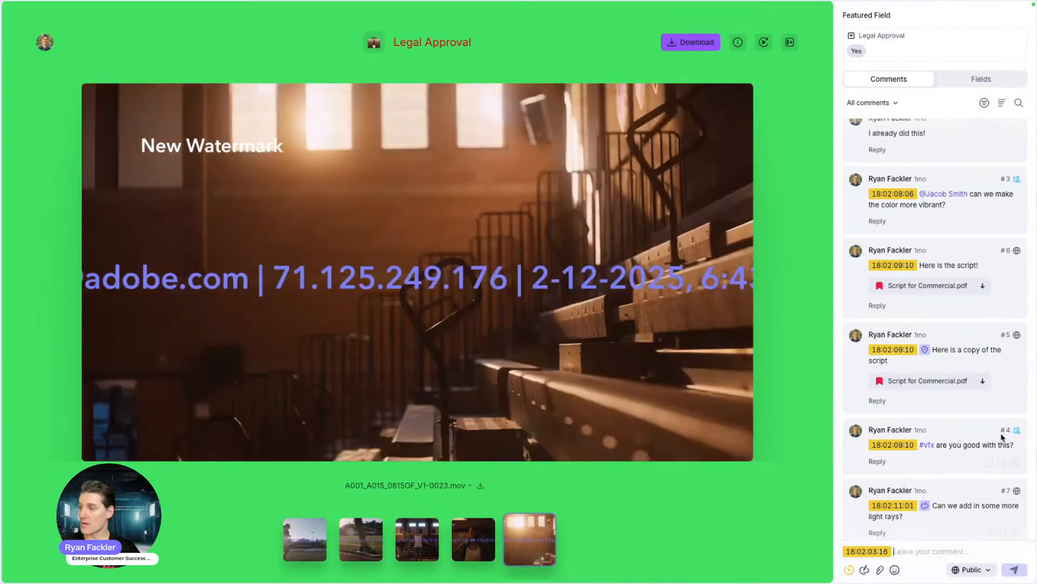
scroll(935, 324, "up", 3)
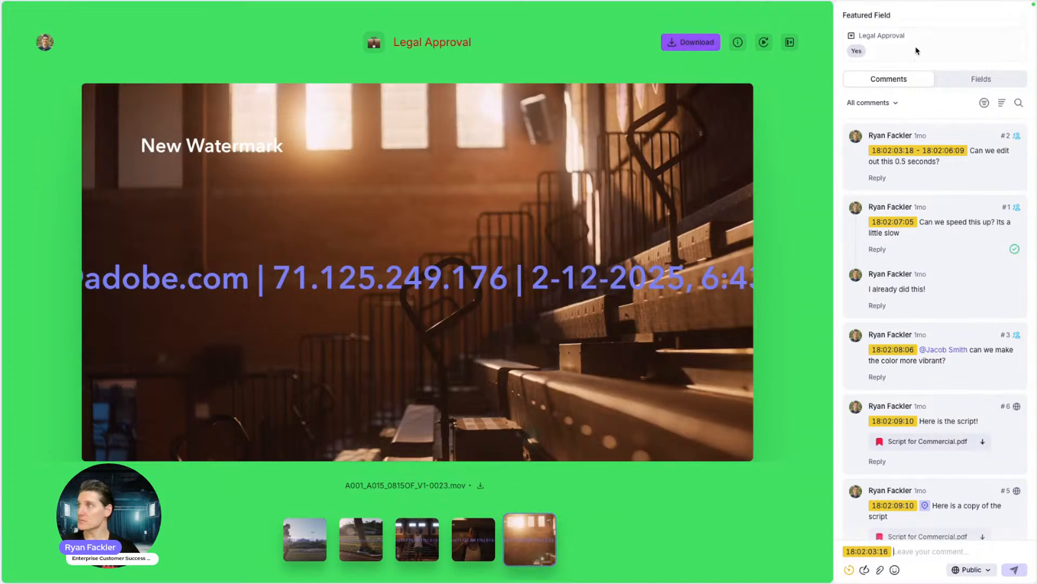
left_click(786, 46)
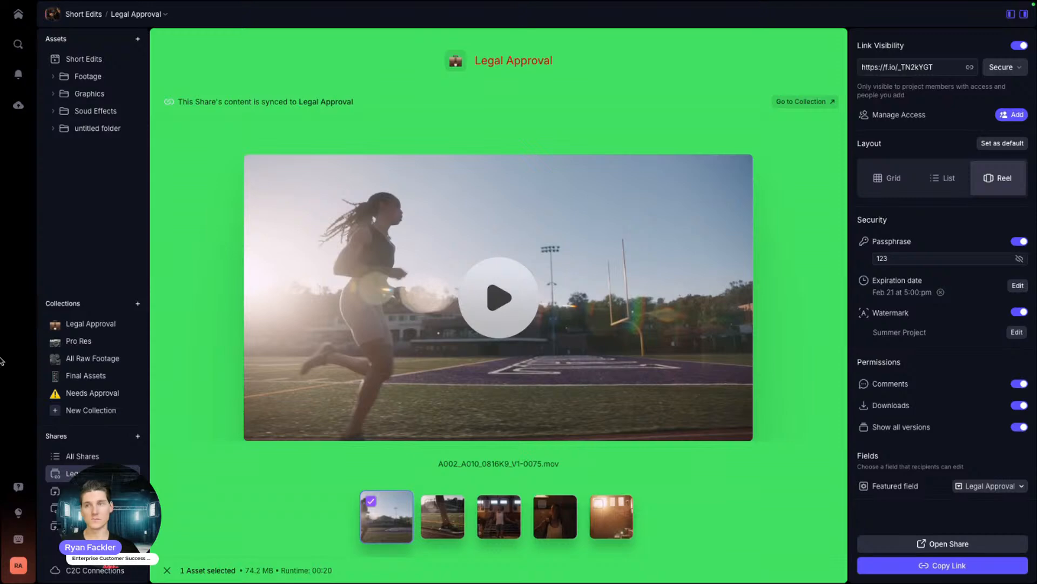
Step: Collapse the share settings panel, then go to the account home page
left_click(1025, 15)
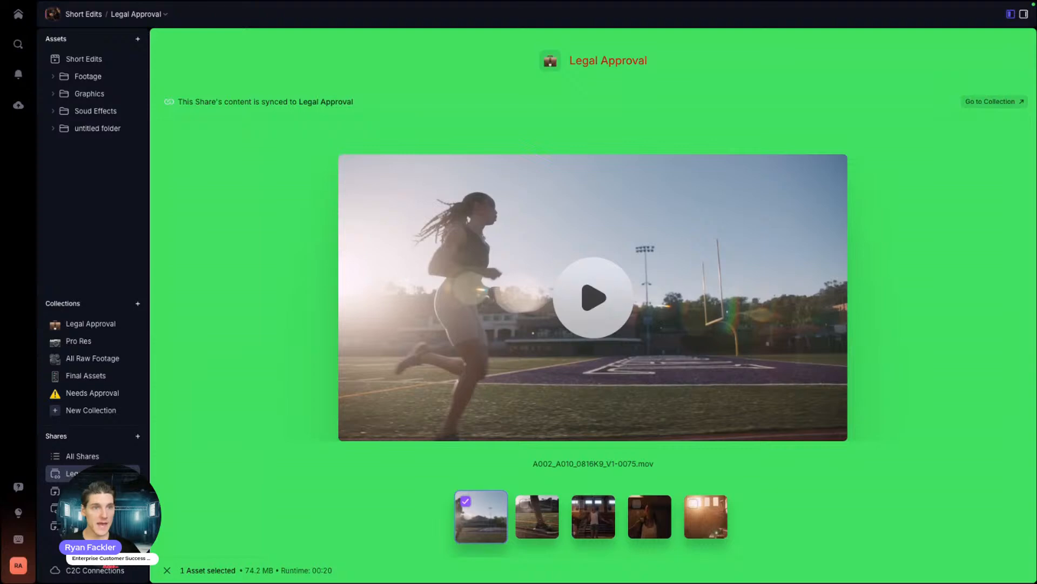
left_click(17, 13)
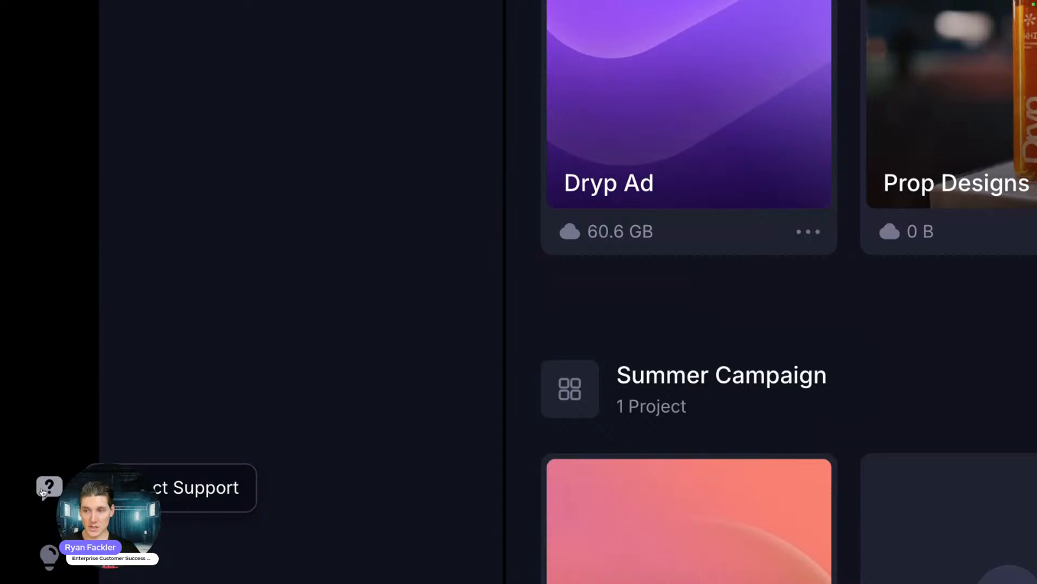
Step: Open the Help panel from the home page sidebar, scroll it, and close it again
left_click(43, 491)
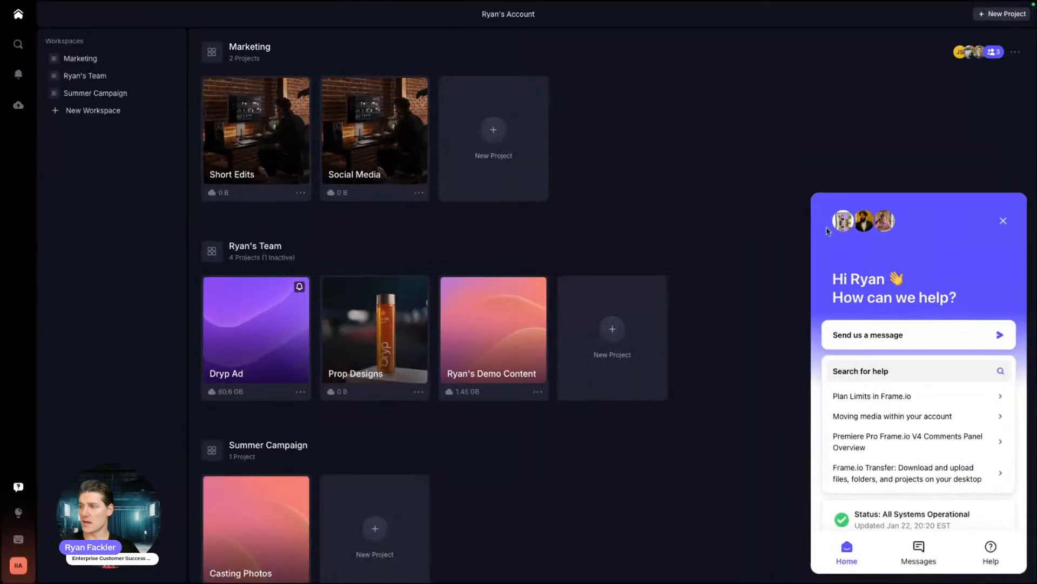
scroll(932, 465, "down", 1)
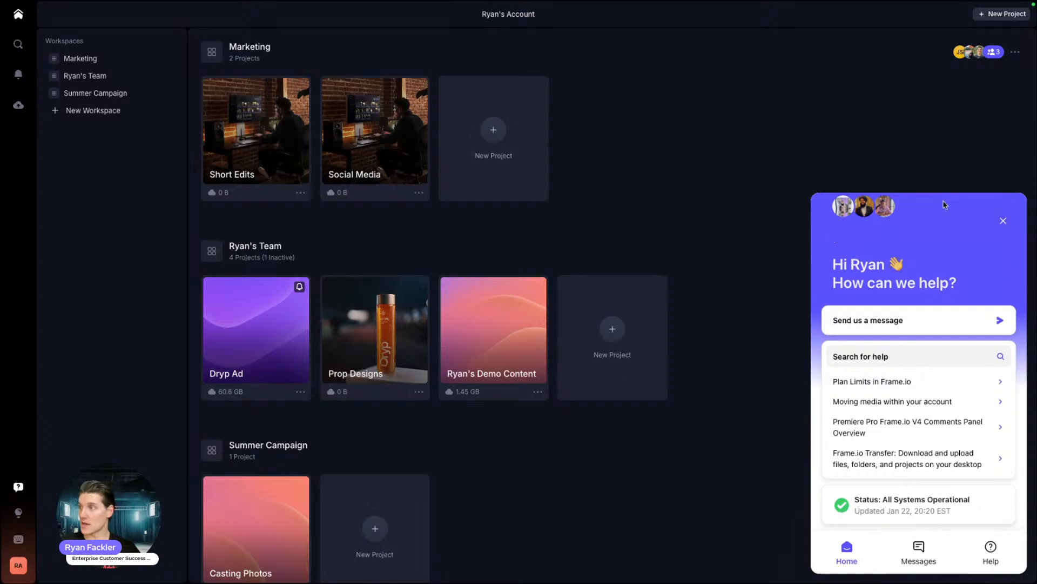
left_click(1003, 220)
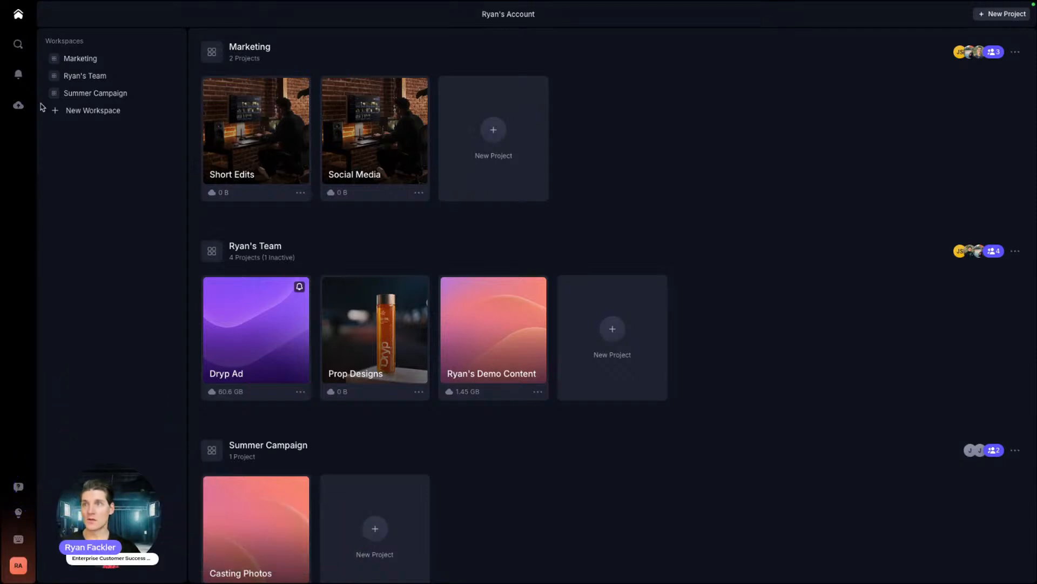
left_click(19, 512)
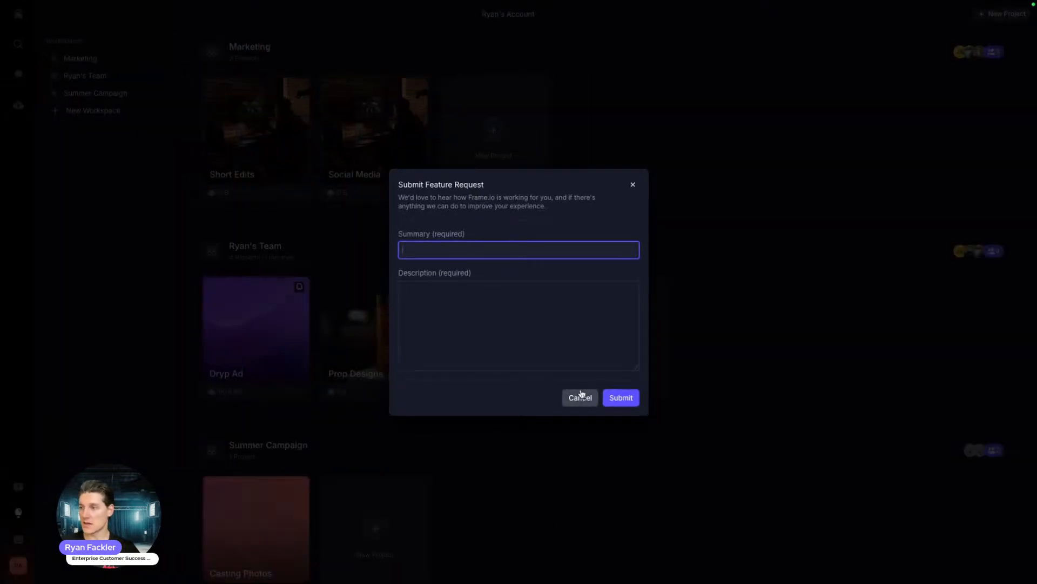
left_click(580, 397)
left_click(17, 541)
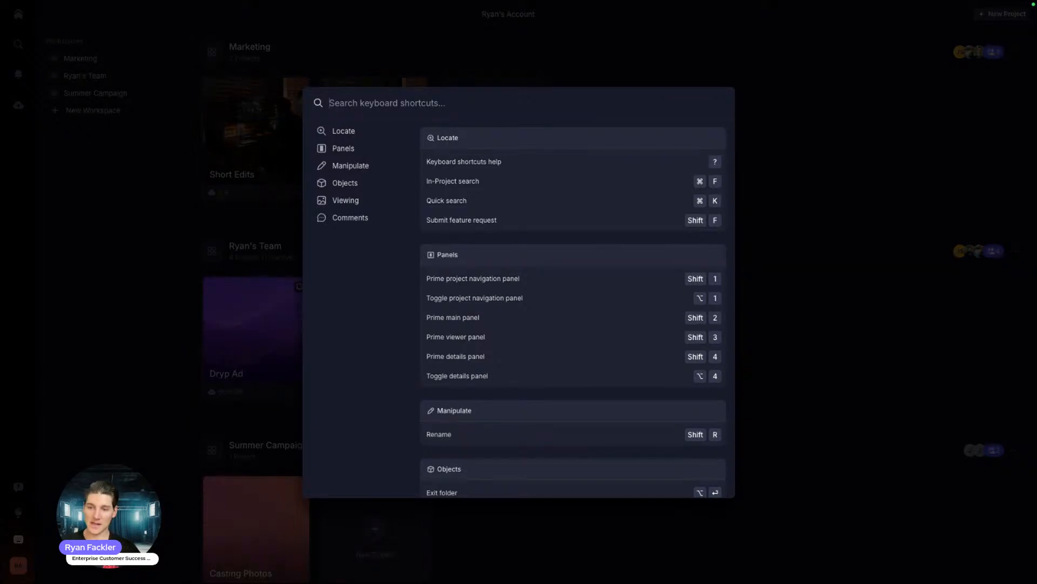
scroll(645, 200, "down", 10)
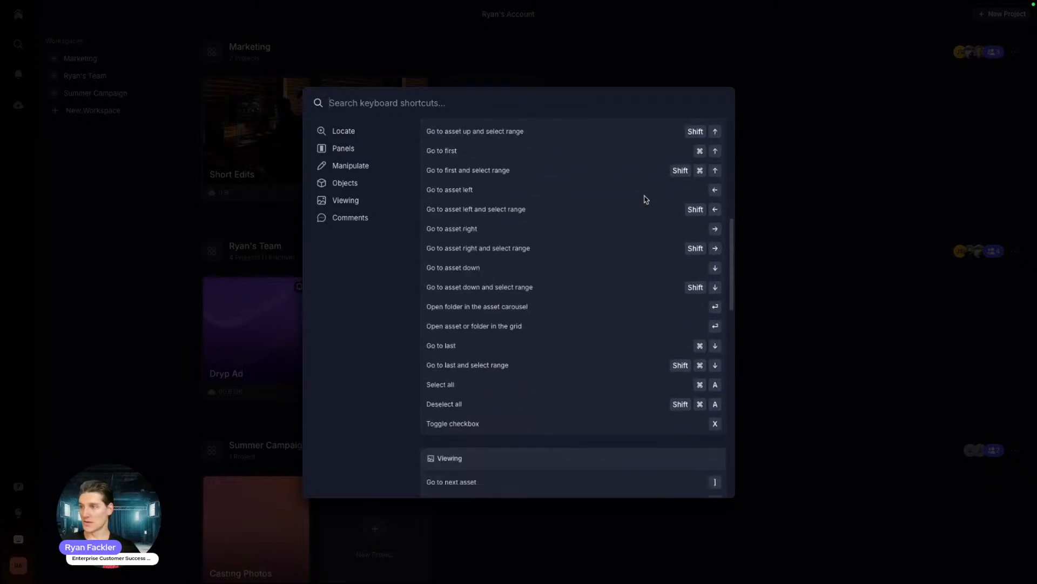
scroll(518, 256, "down", 5)
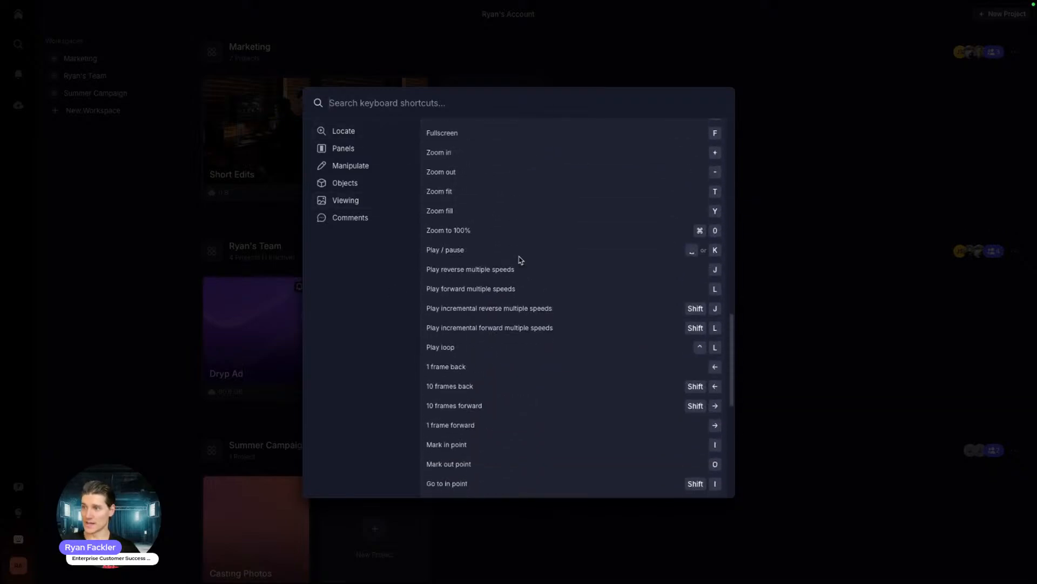
left_click(350, 217)
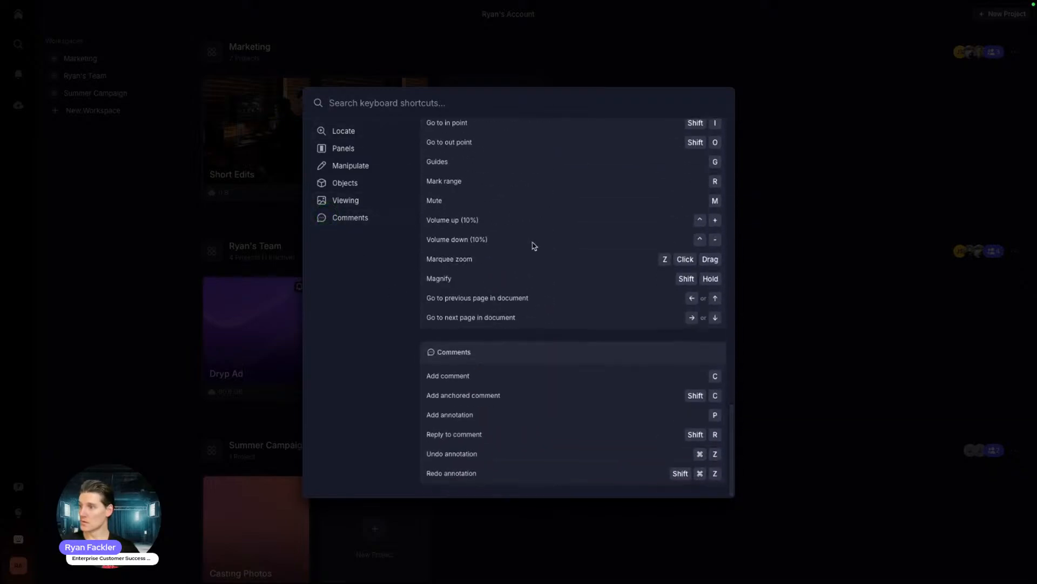
scroll(532, 244, "up", 15)
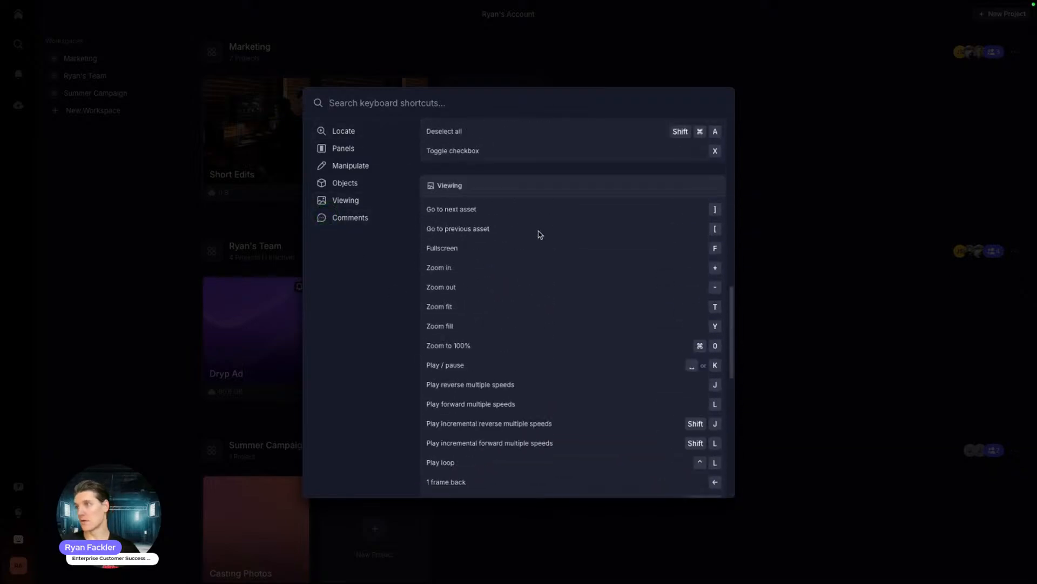
left_click(252, 289)
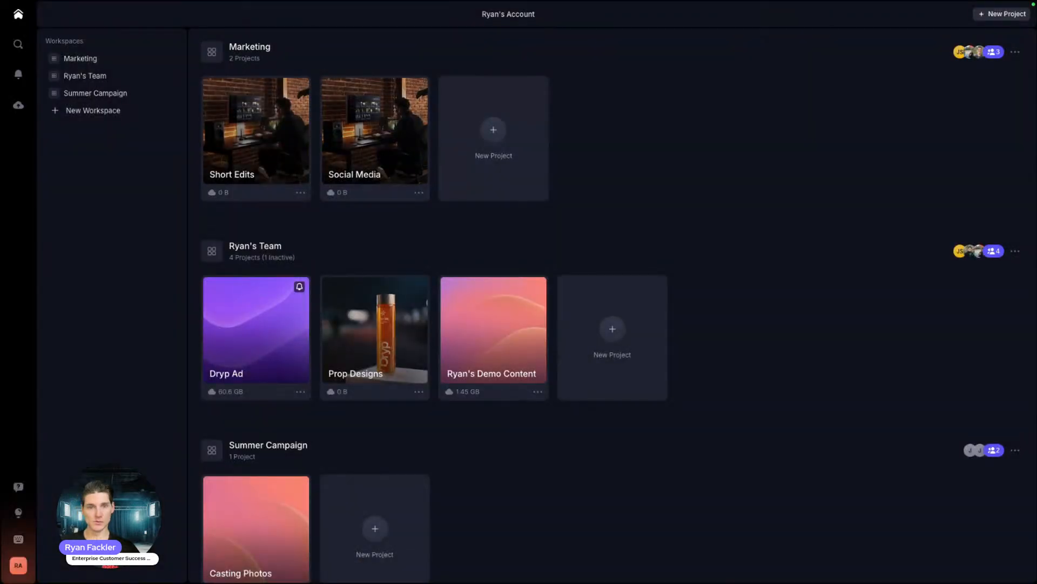